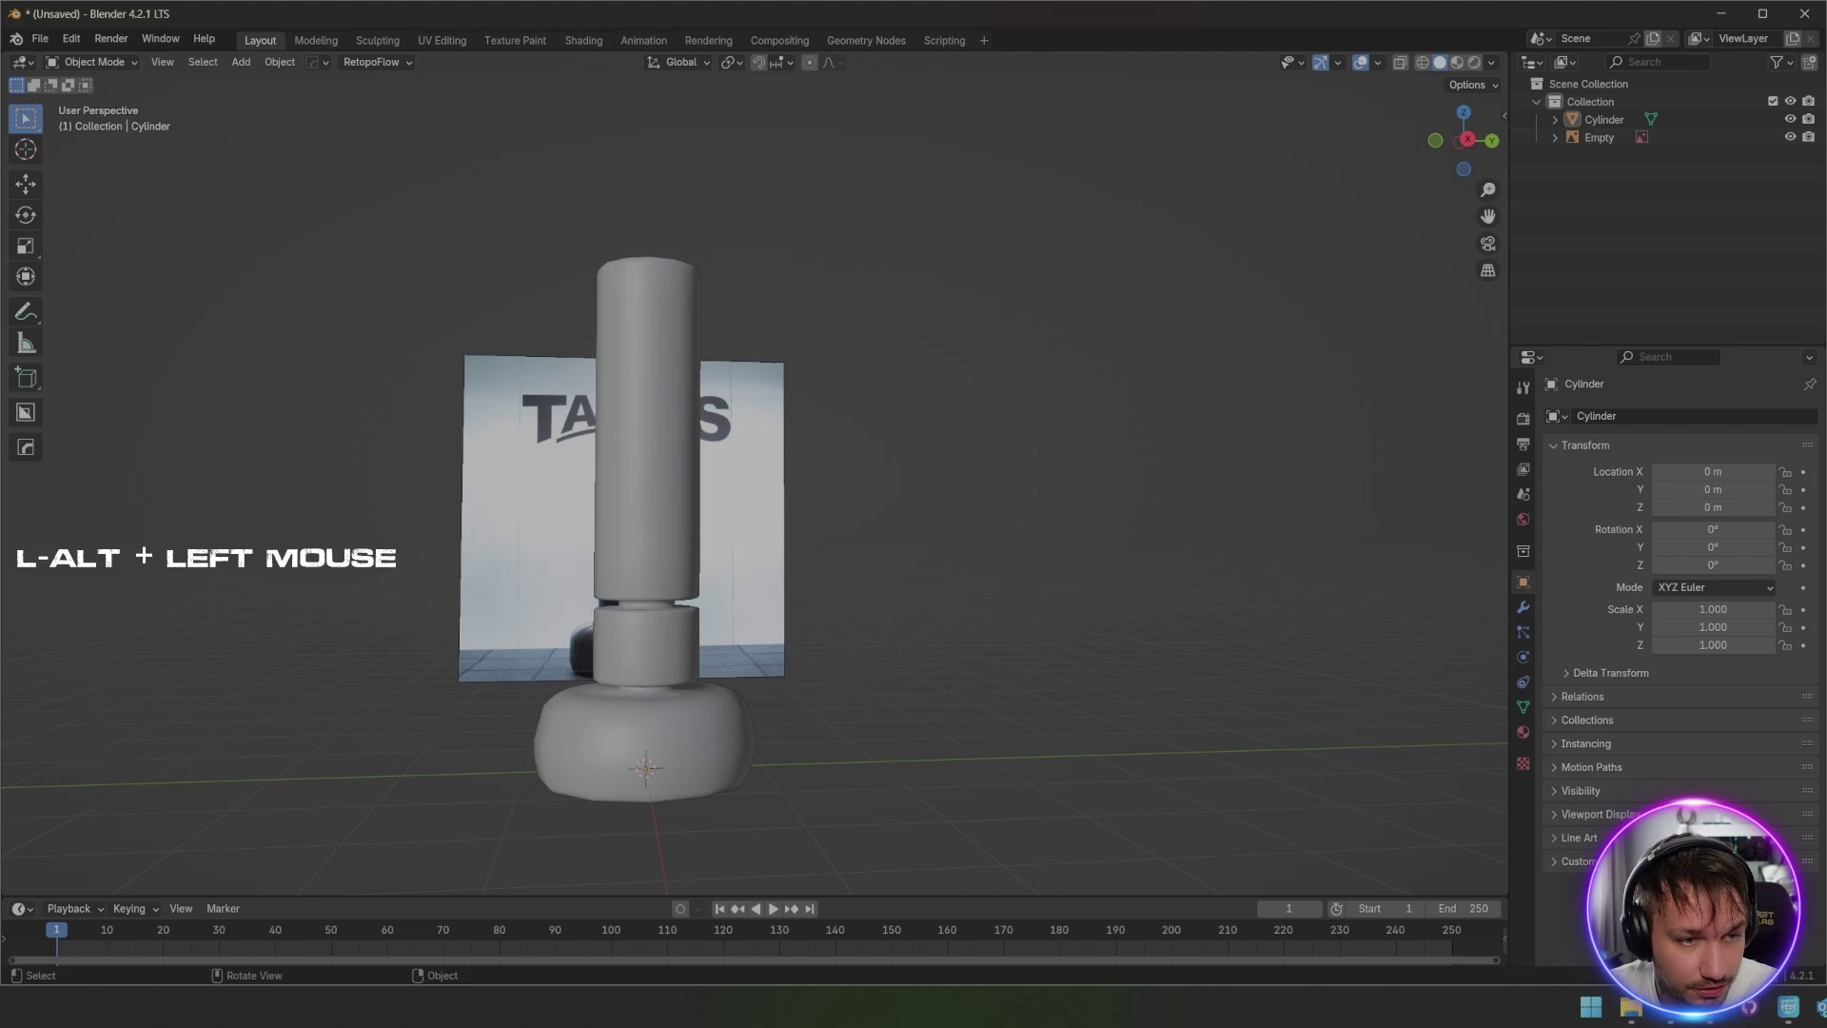
Step: Hide the reference image behind the punching bag model in the right orthographic view
mouse_move(857, 476)
middle_mouse_down()
mouse_move(952, 476)
mouse_move(857, 476)
middle_mouse_up()
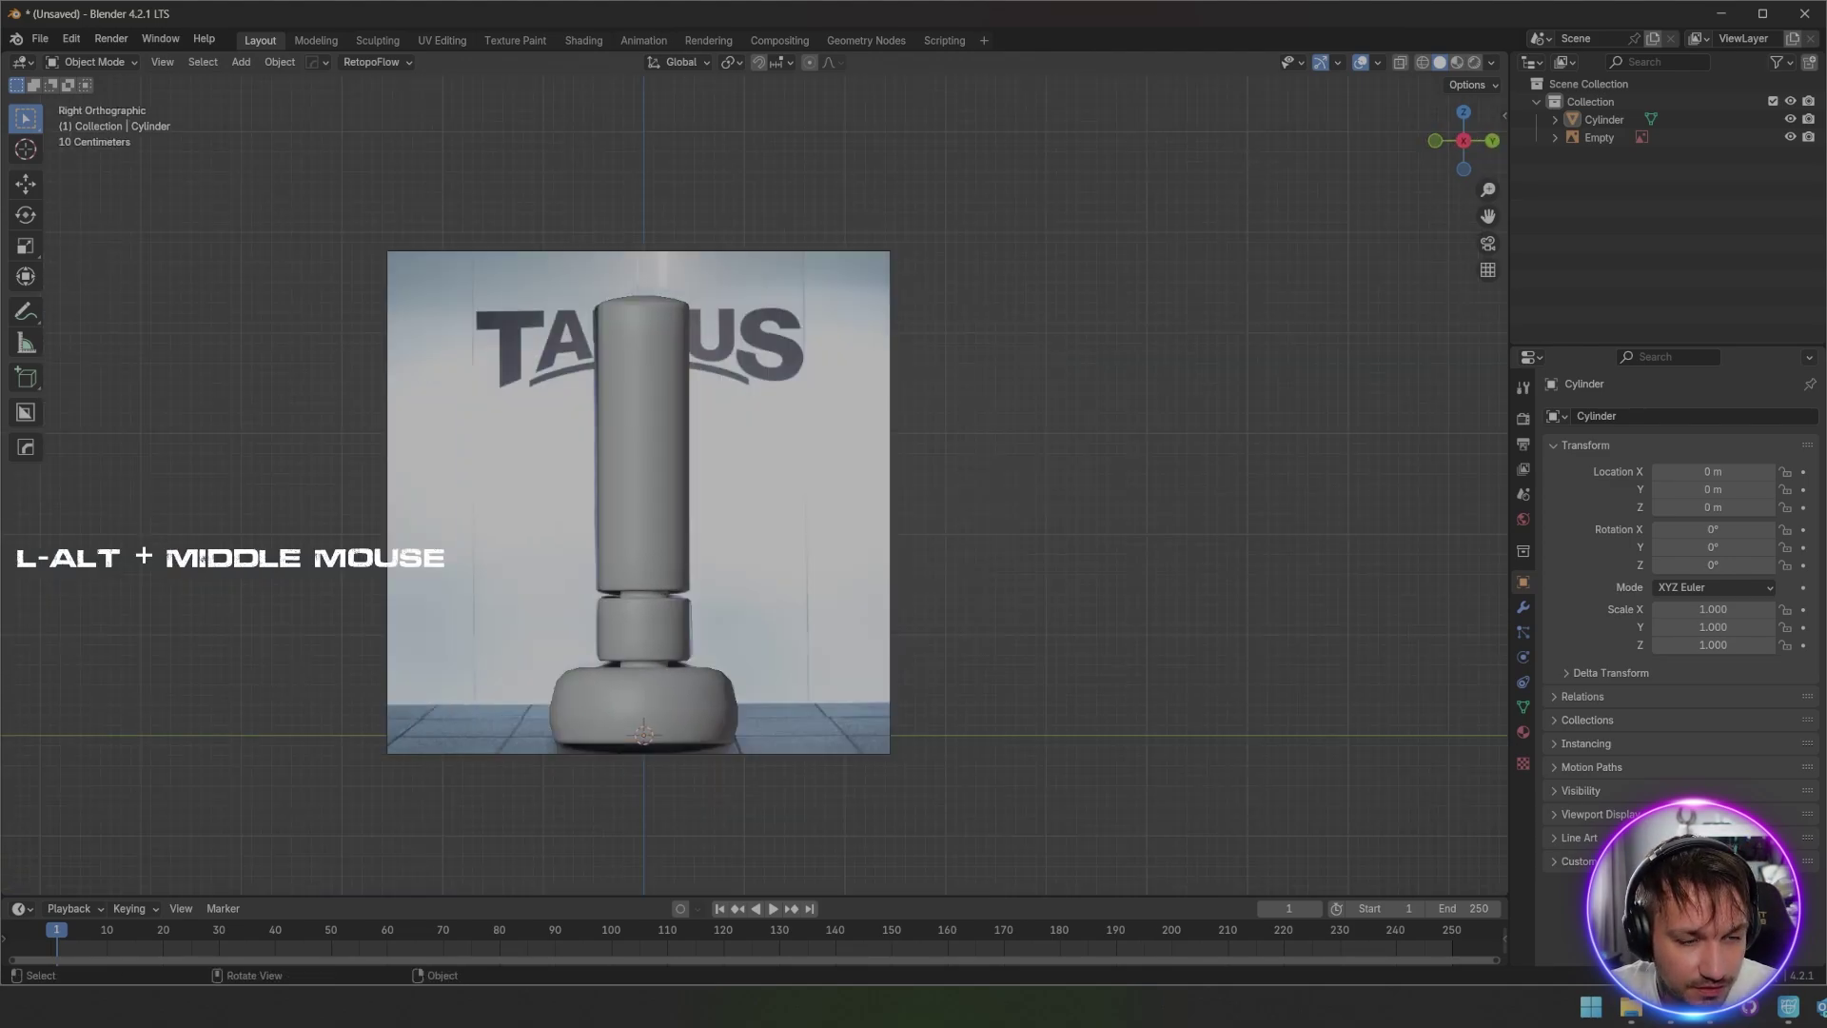
left_click(638, 502)
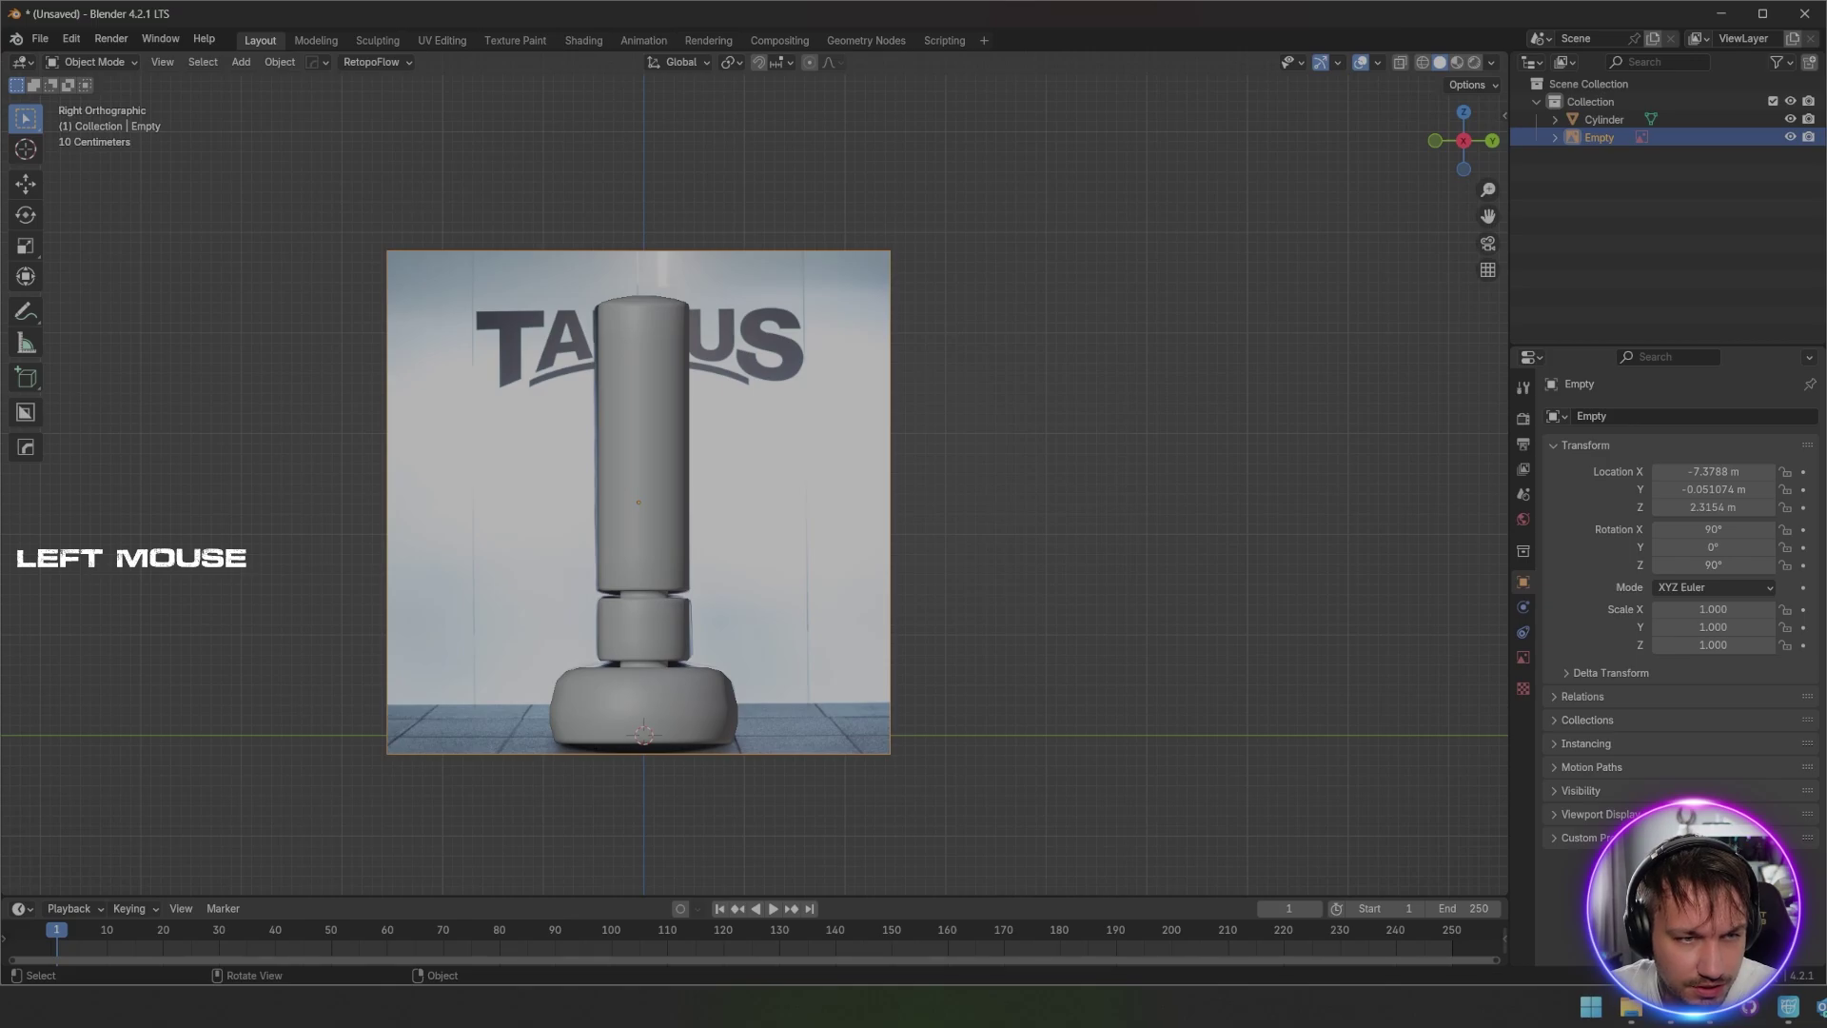
key("h")
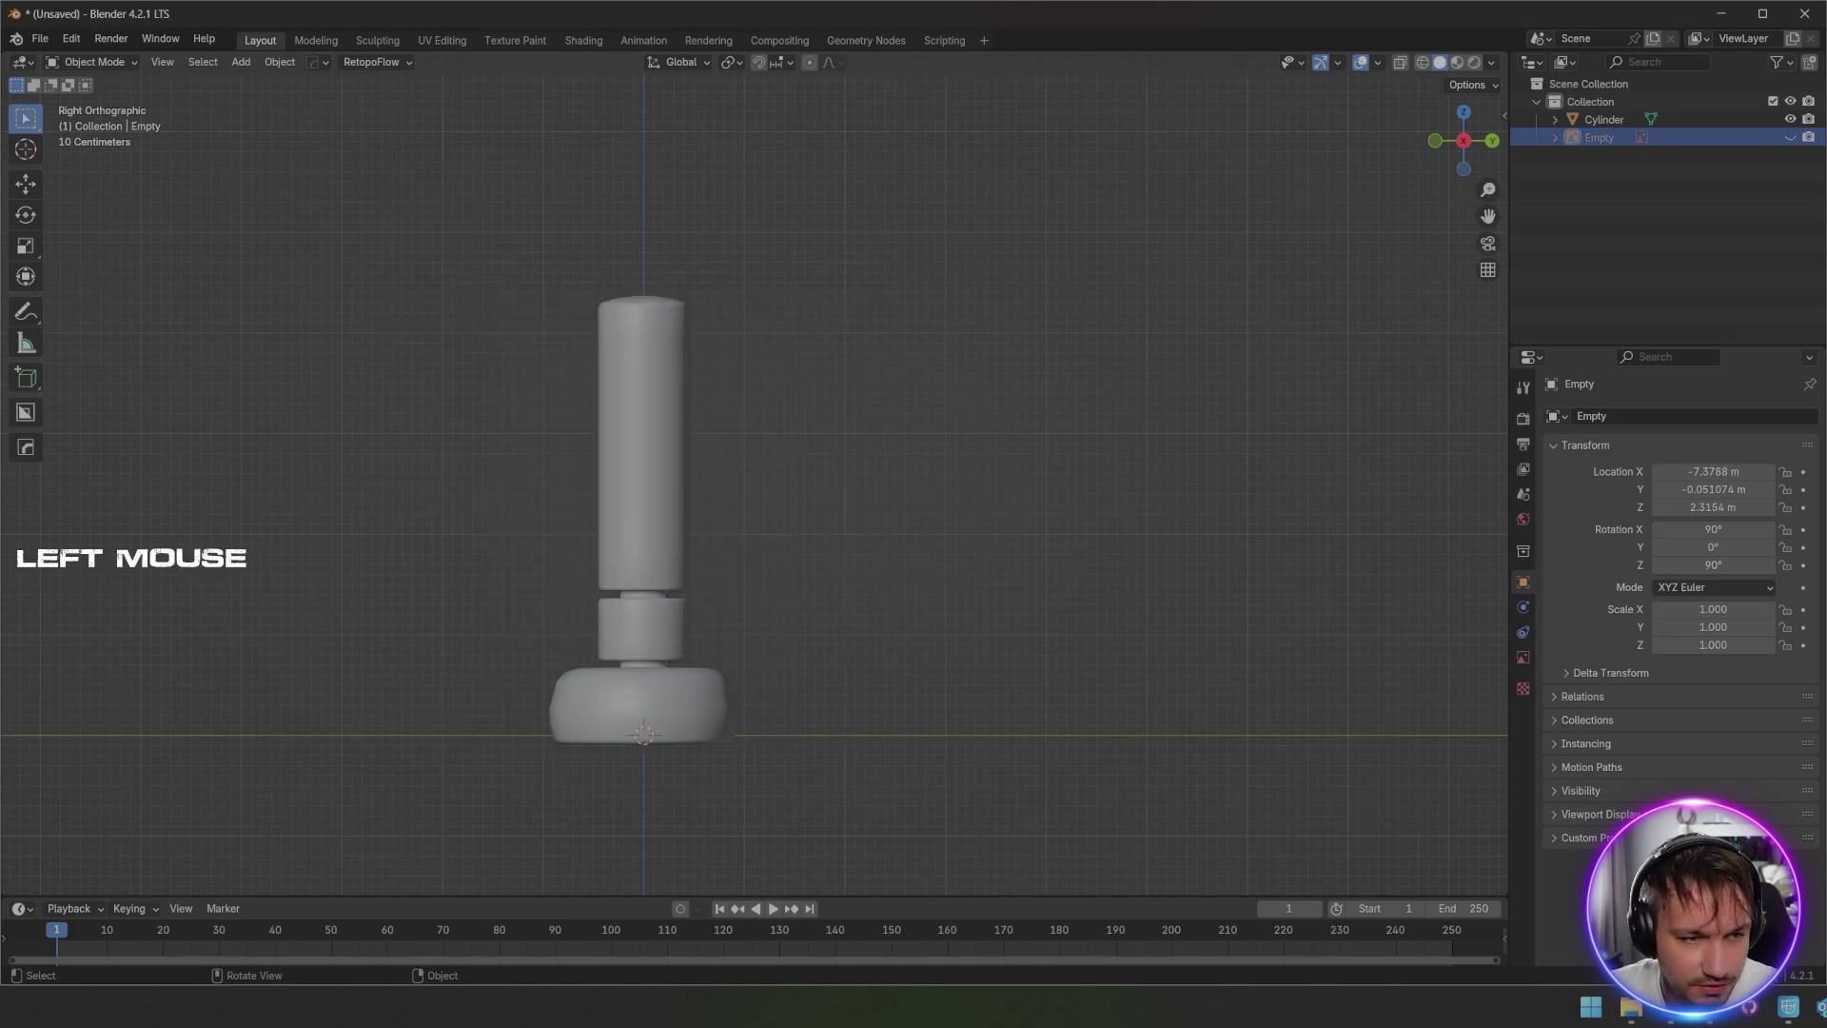
Step: Move the punching bag mesh up about 0.085 m along Z so its base rests on the ground line
left_click(643, 448)
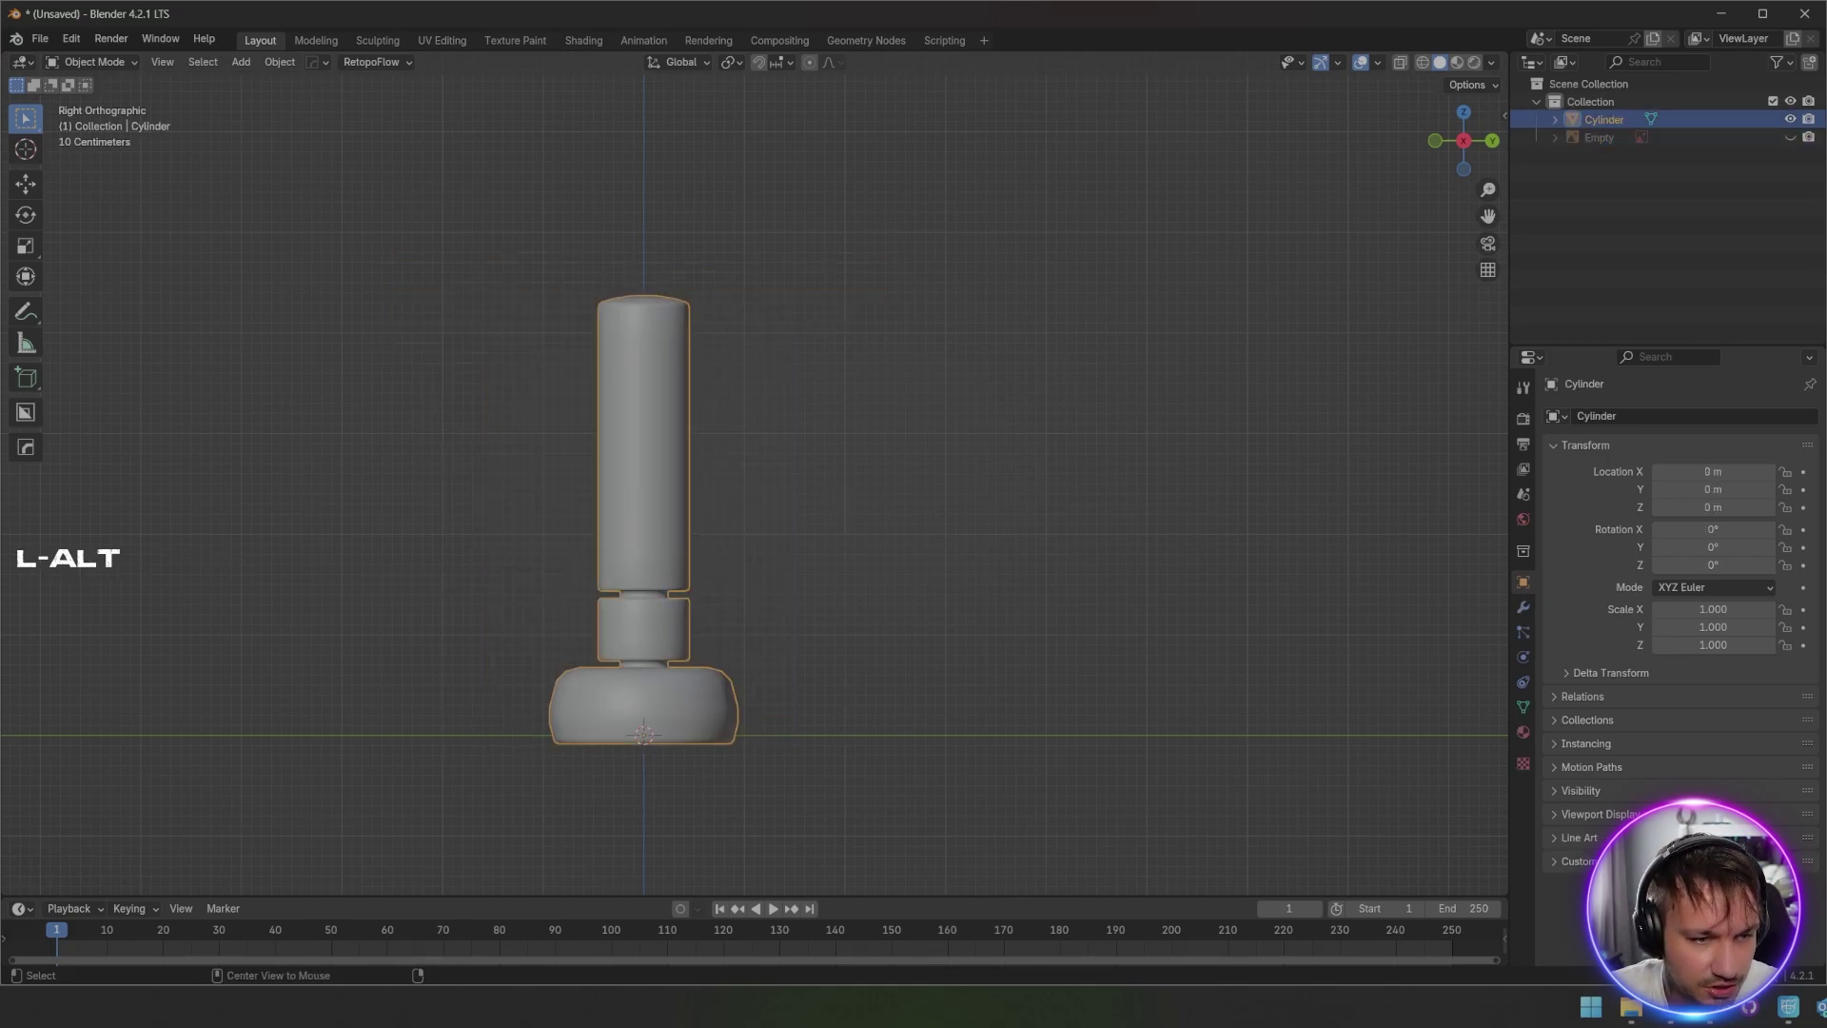
middle_click_drag(857, 476, 952, 476, "alt")
middle_click_drag(952, 476, 857, 476, "alt")
key("g")
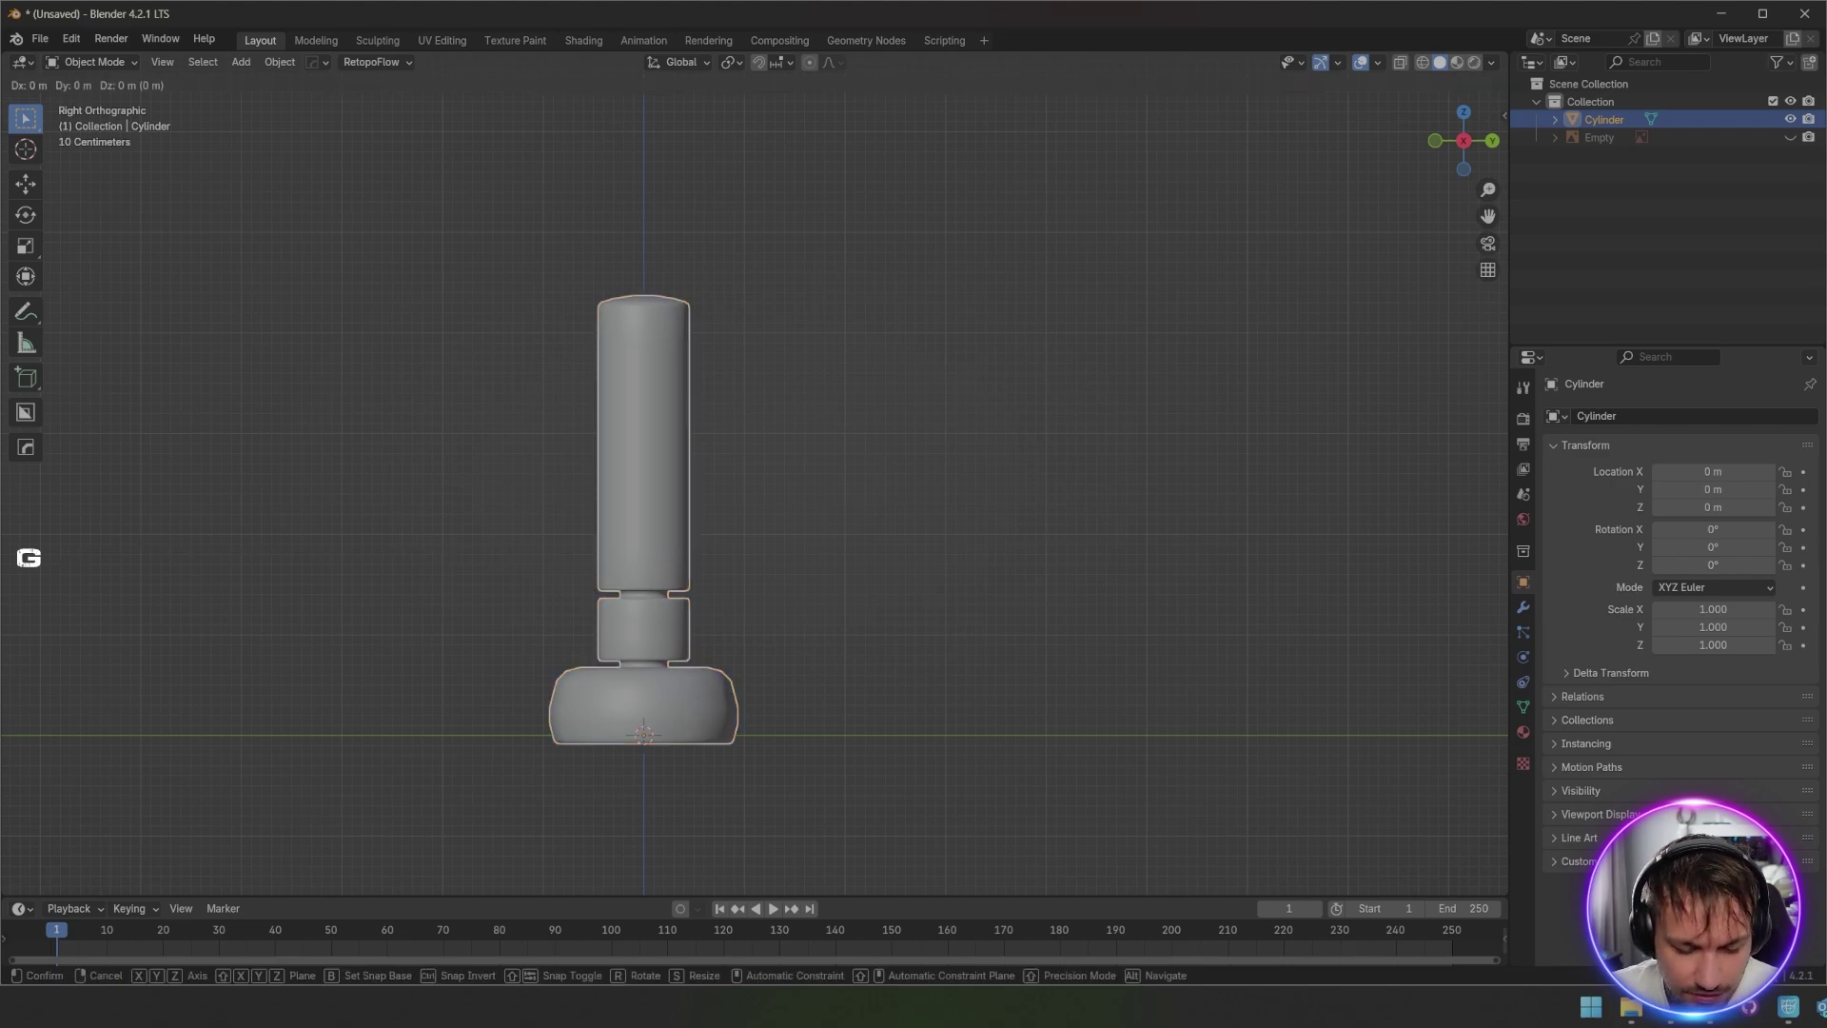
key("z")
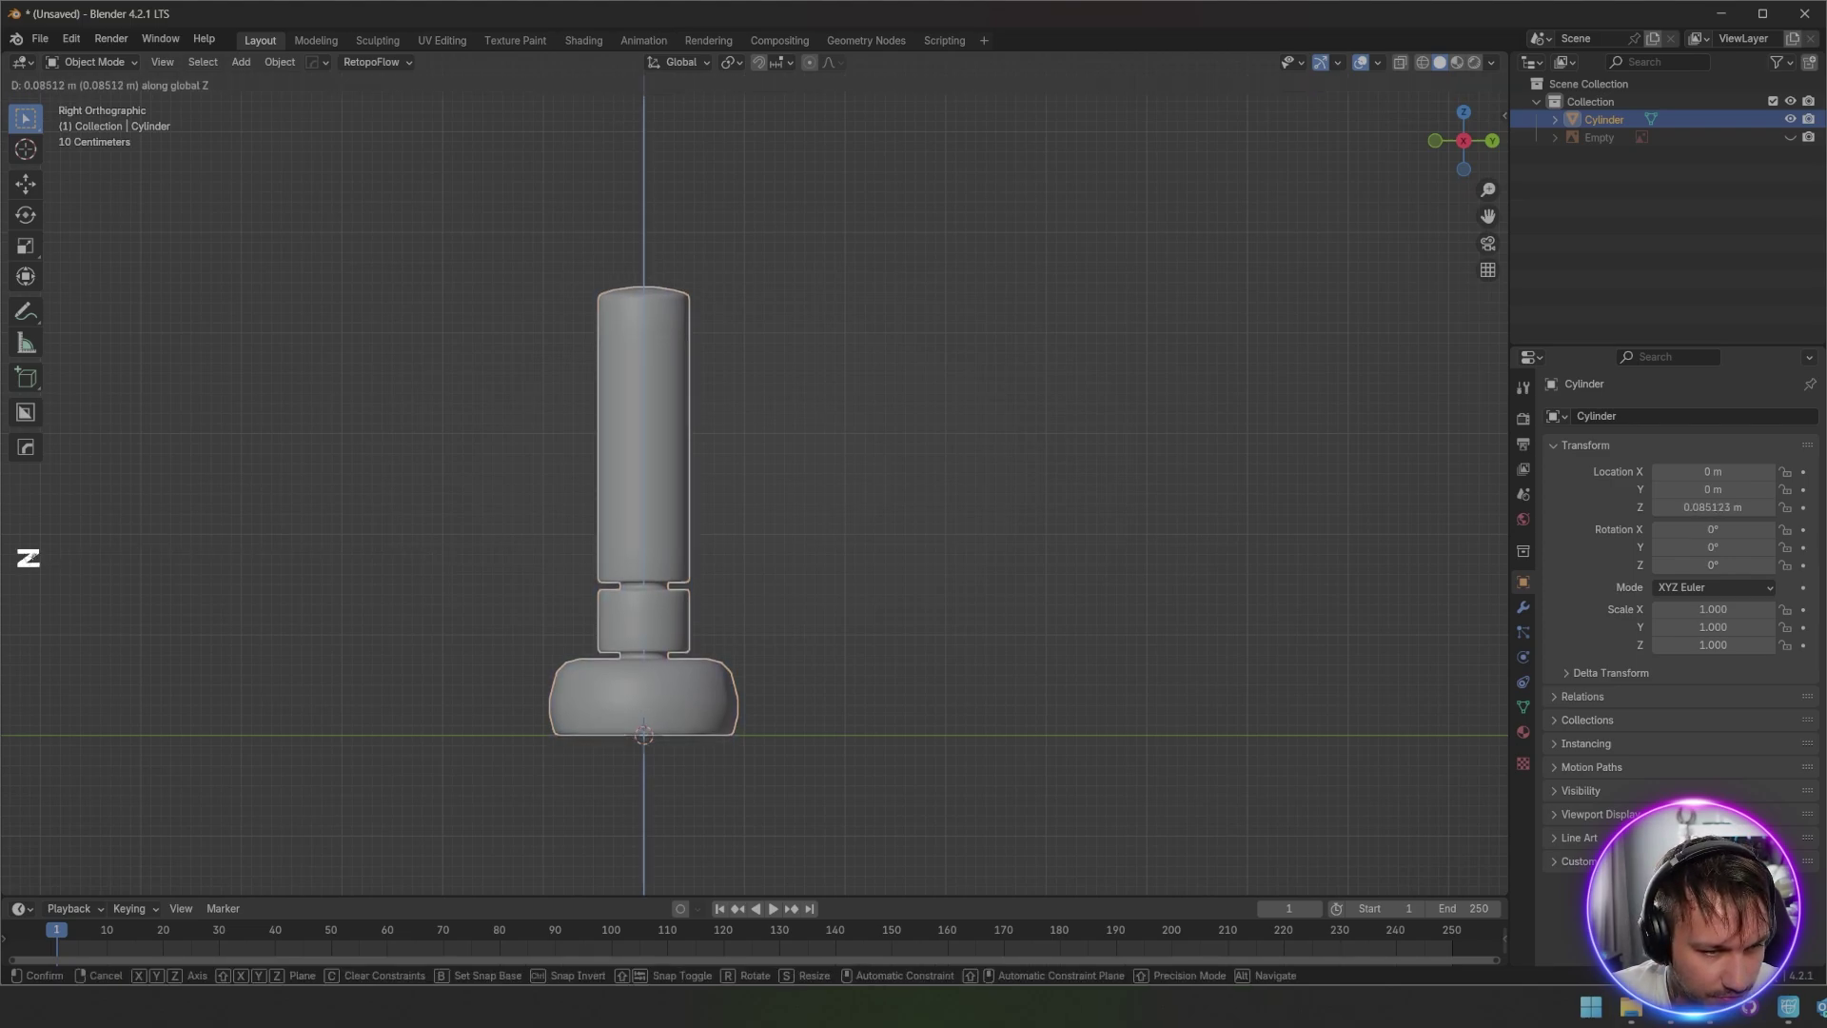
left_click(754, 474)
Step: Set the punching bag mesh's origin to the 3D cursor at the centre of its base
scroll(754, 474, "up", 3)
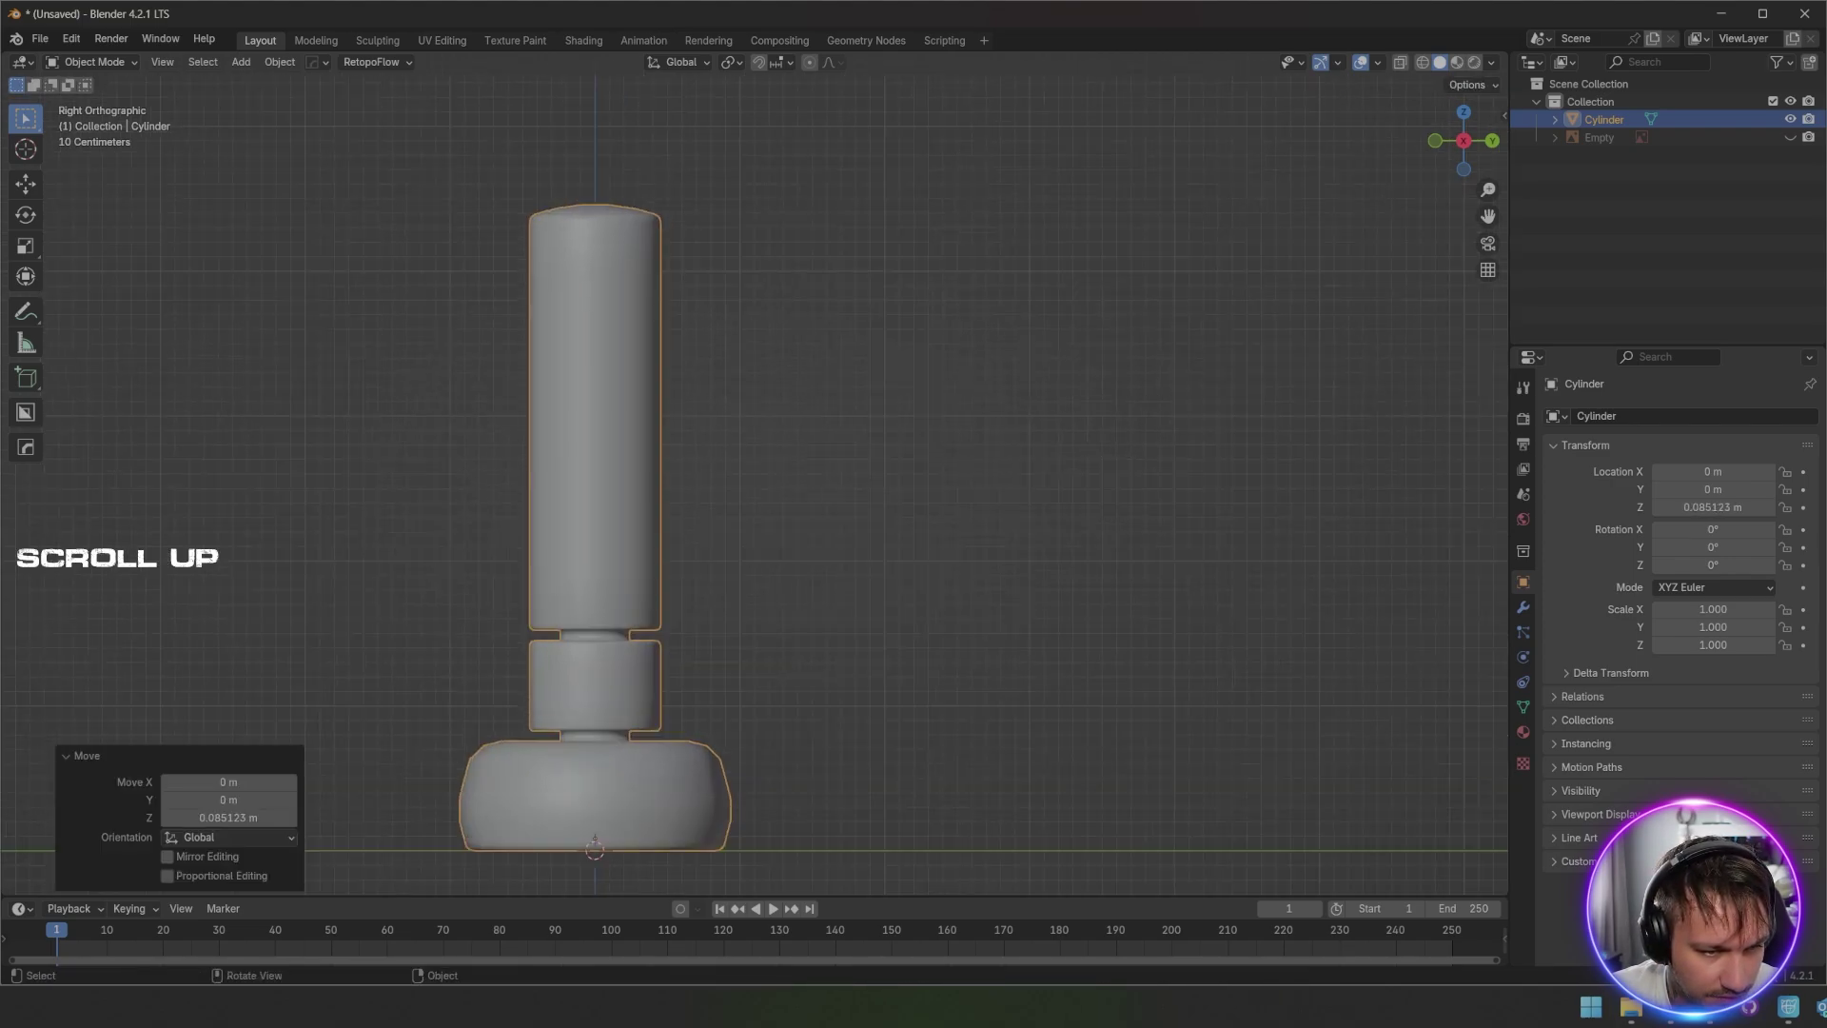
middle_click_drag(754, 474, 865, 235, "shift")
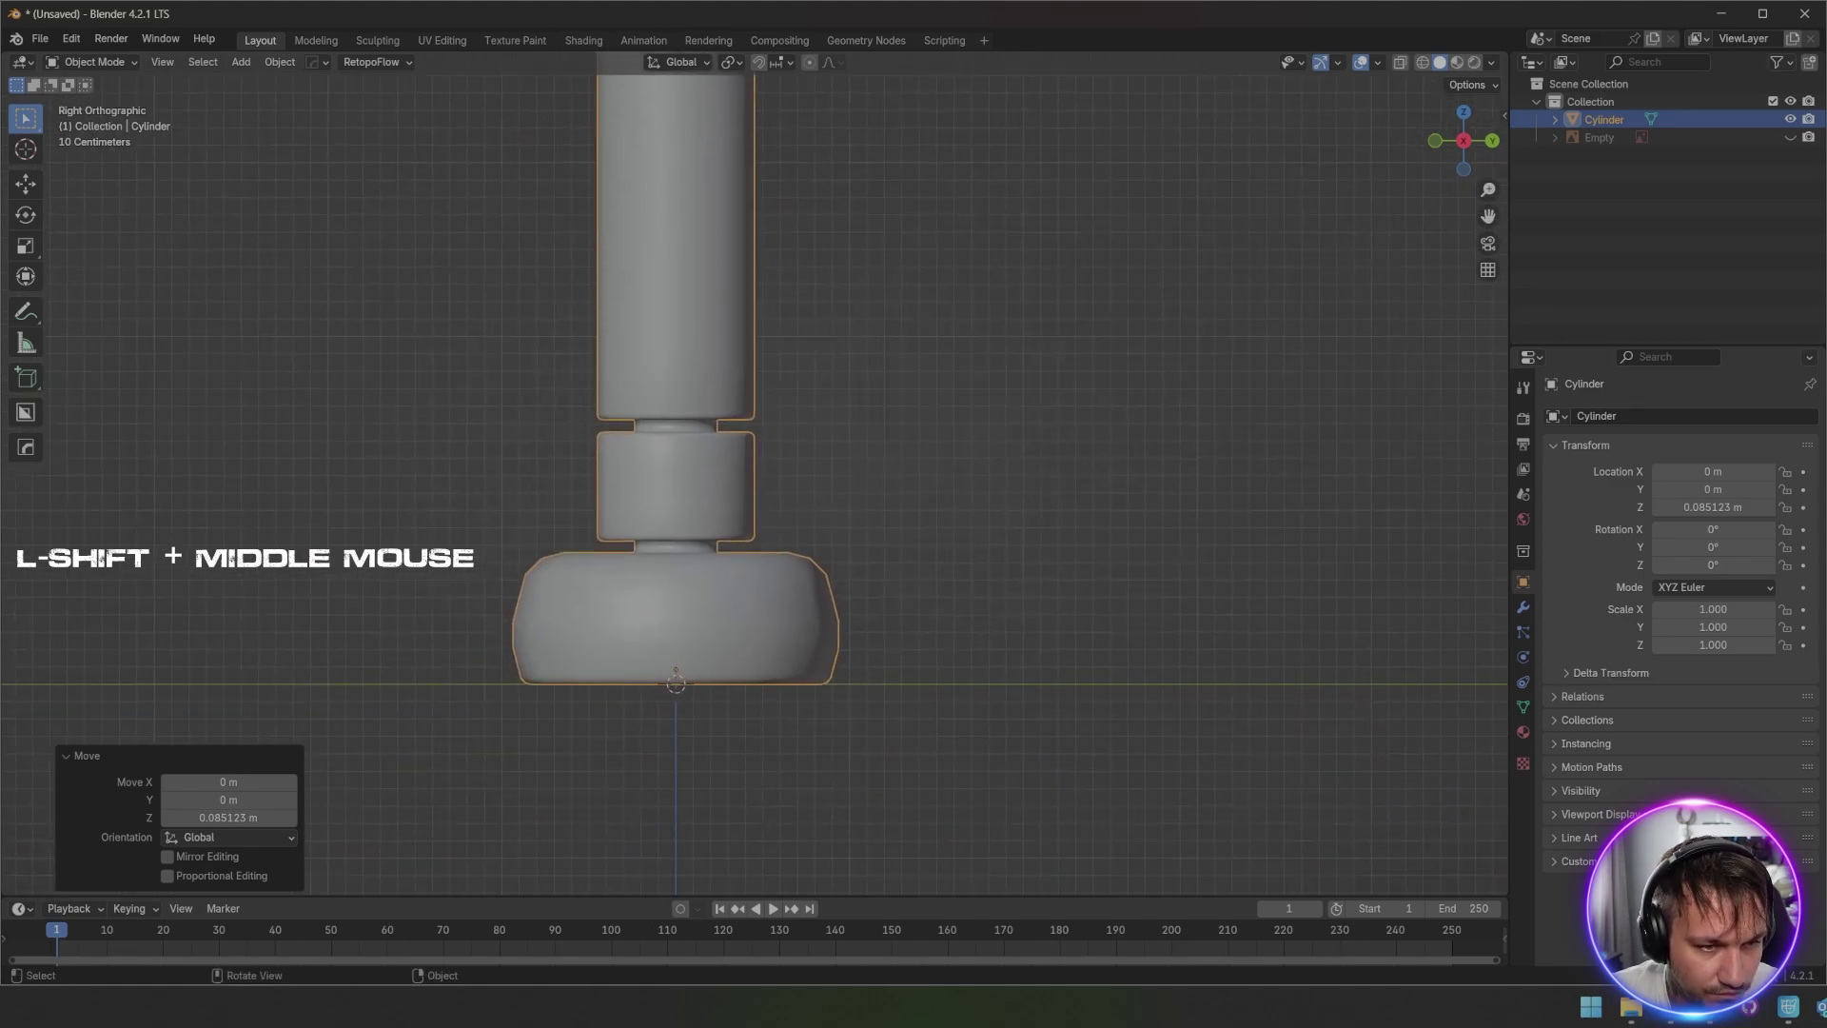
right_click(644, 609)
right_click(524, 602)
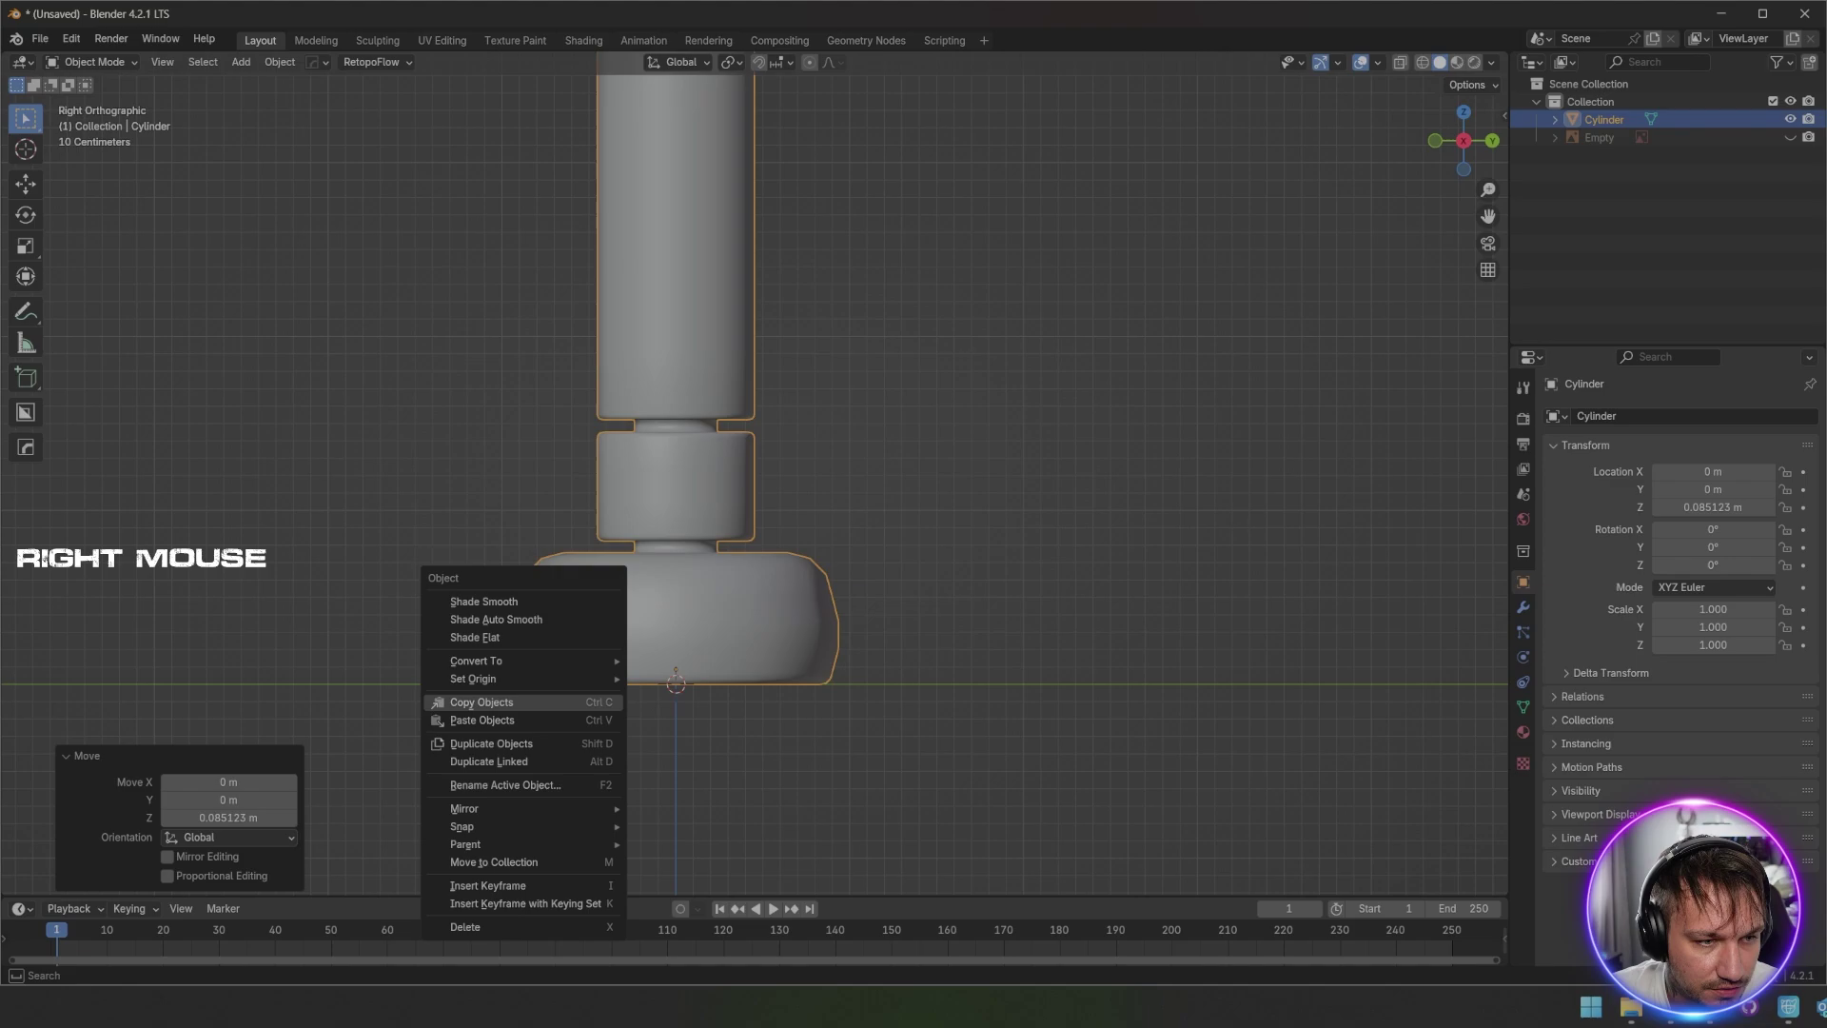
mouse_move(524, 679)
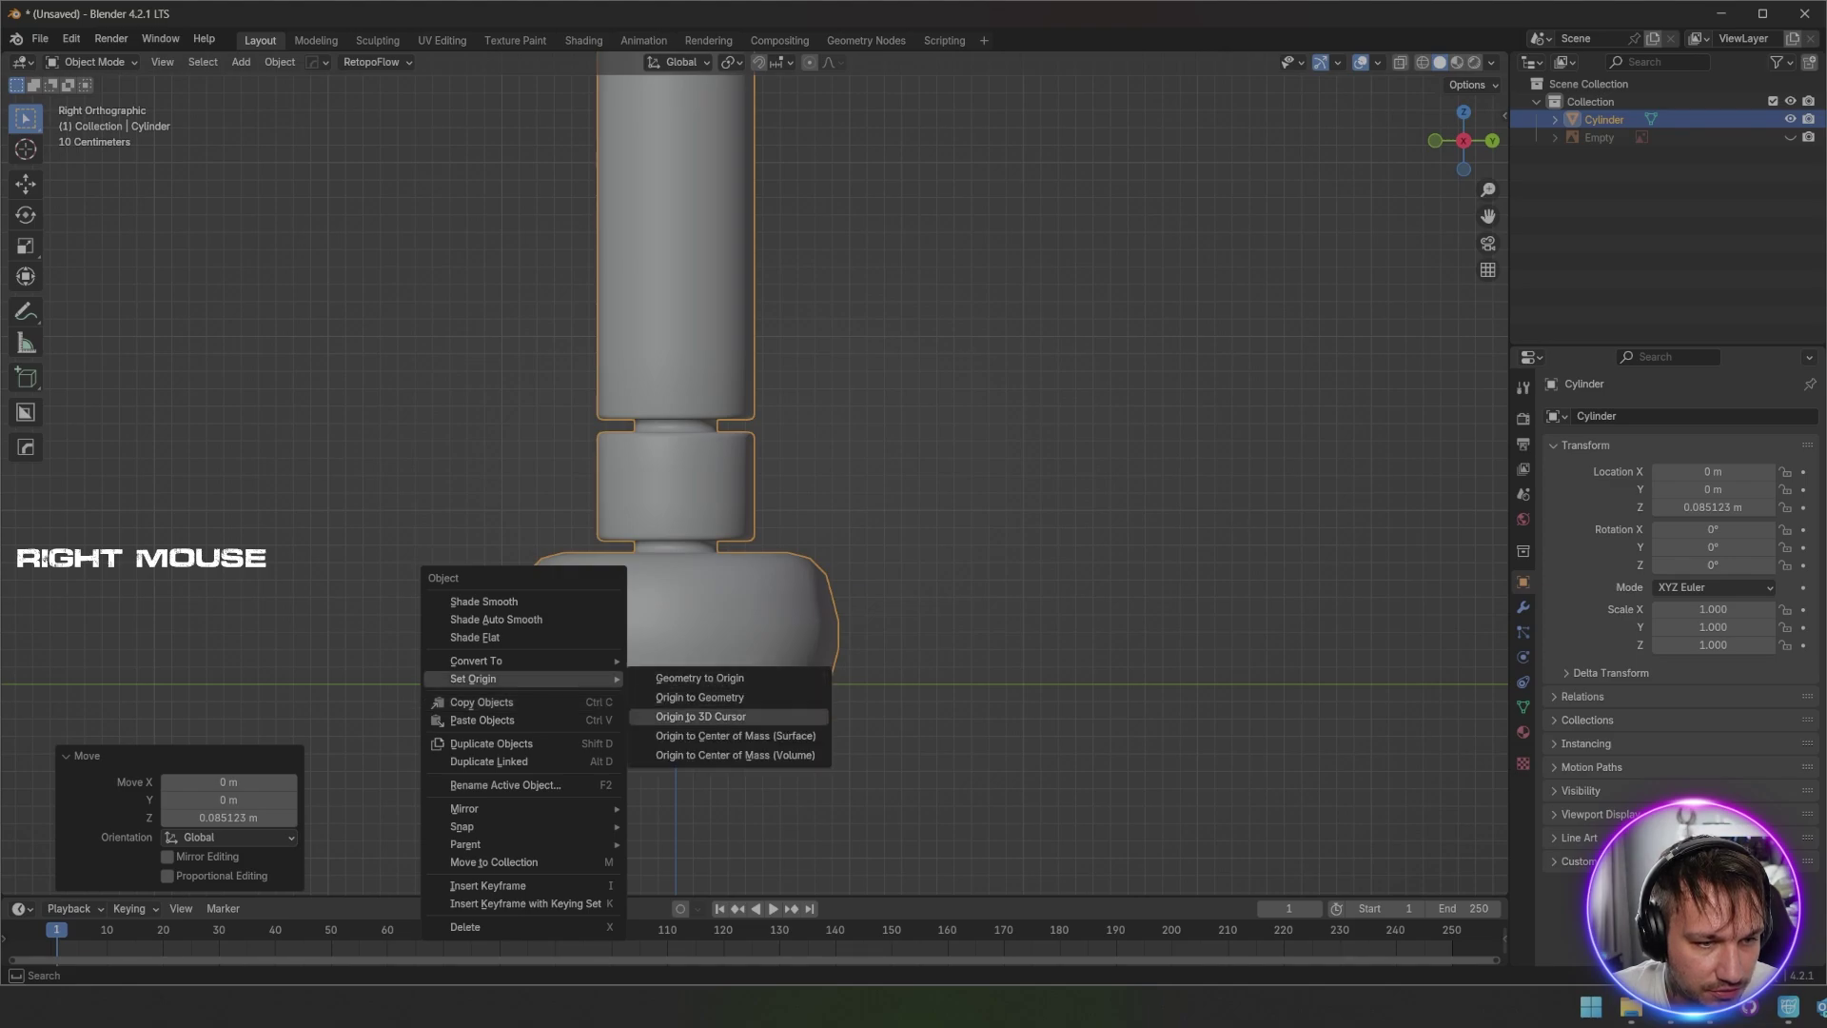
left_click(700, 715)
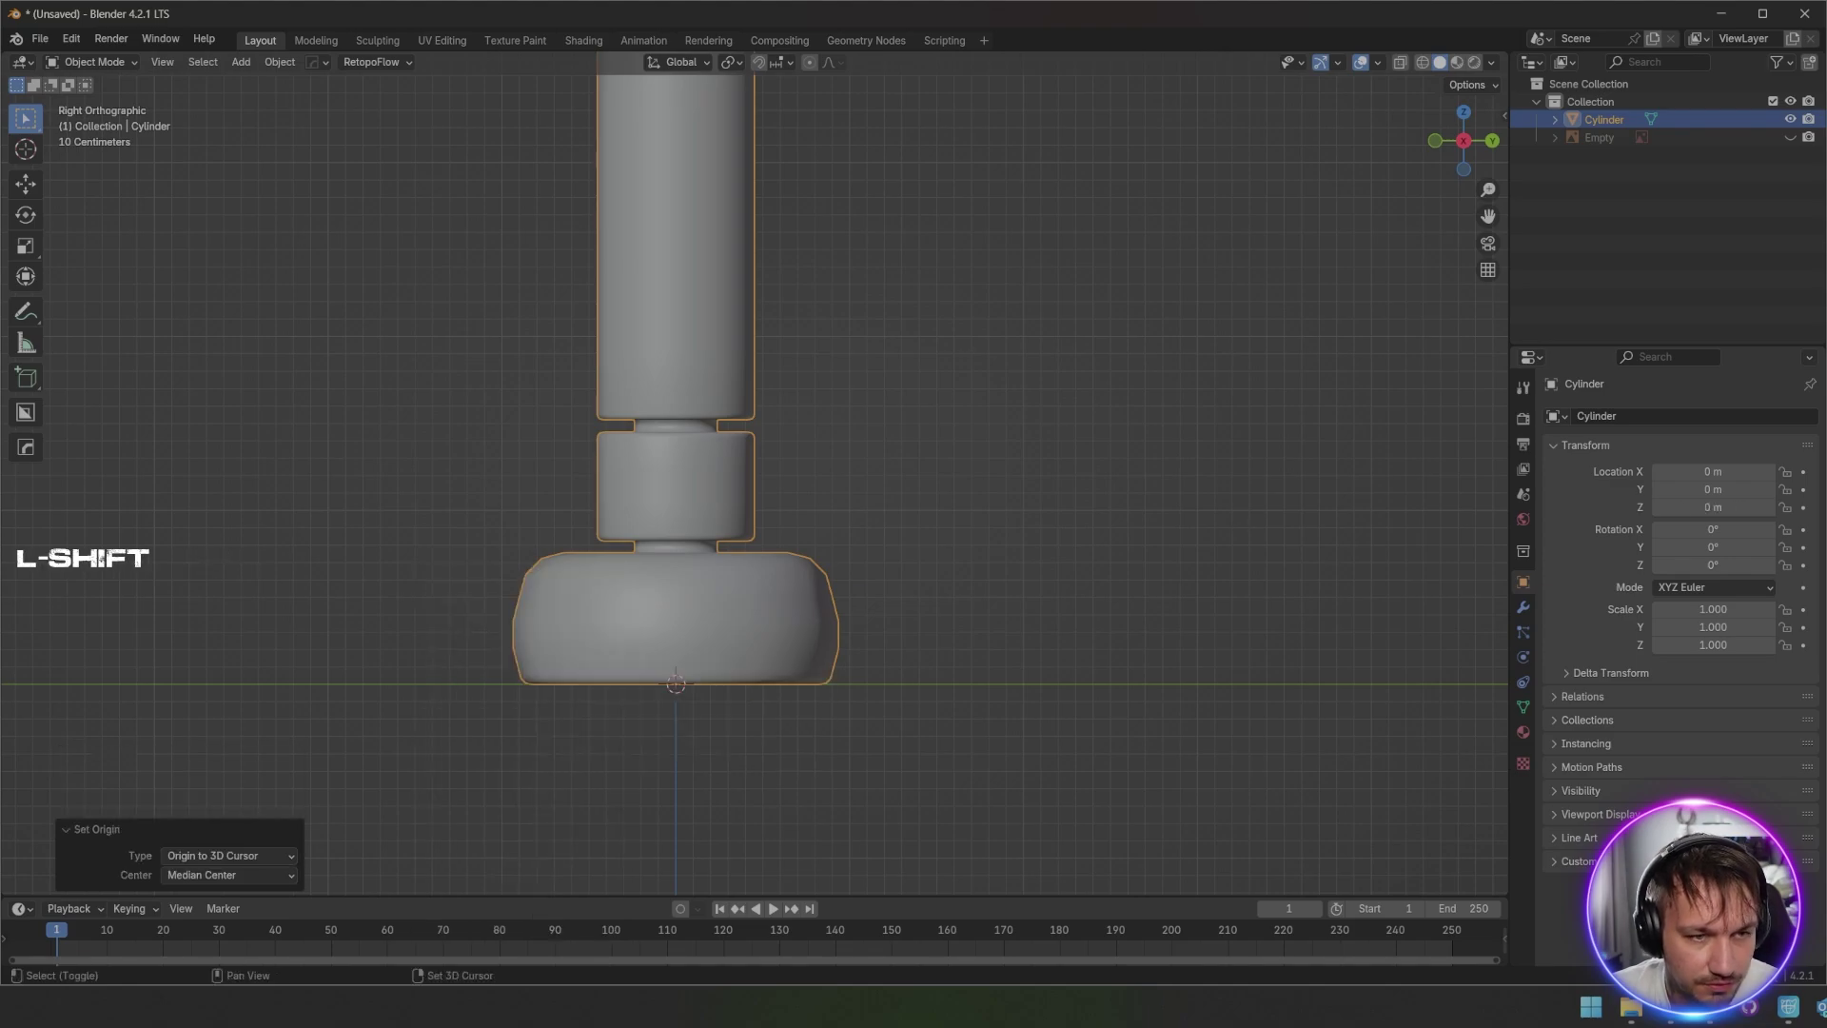
Step: Deselect the mesh and add a single-bone armature at the world origin in the right orthographic view
middle_click_drag(701, 533, 737, 671, "shift")
scroll(753, 473, "down", 3)
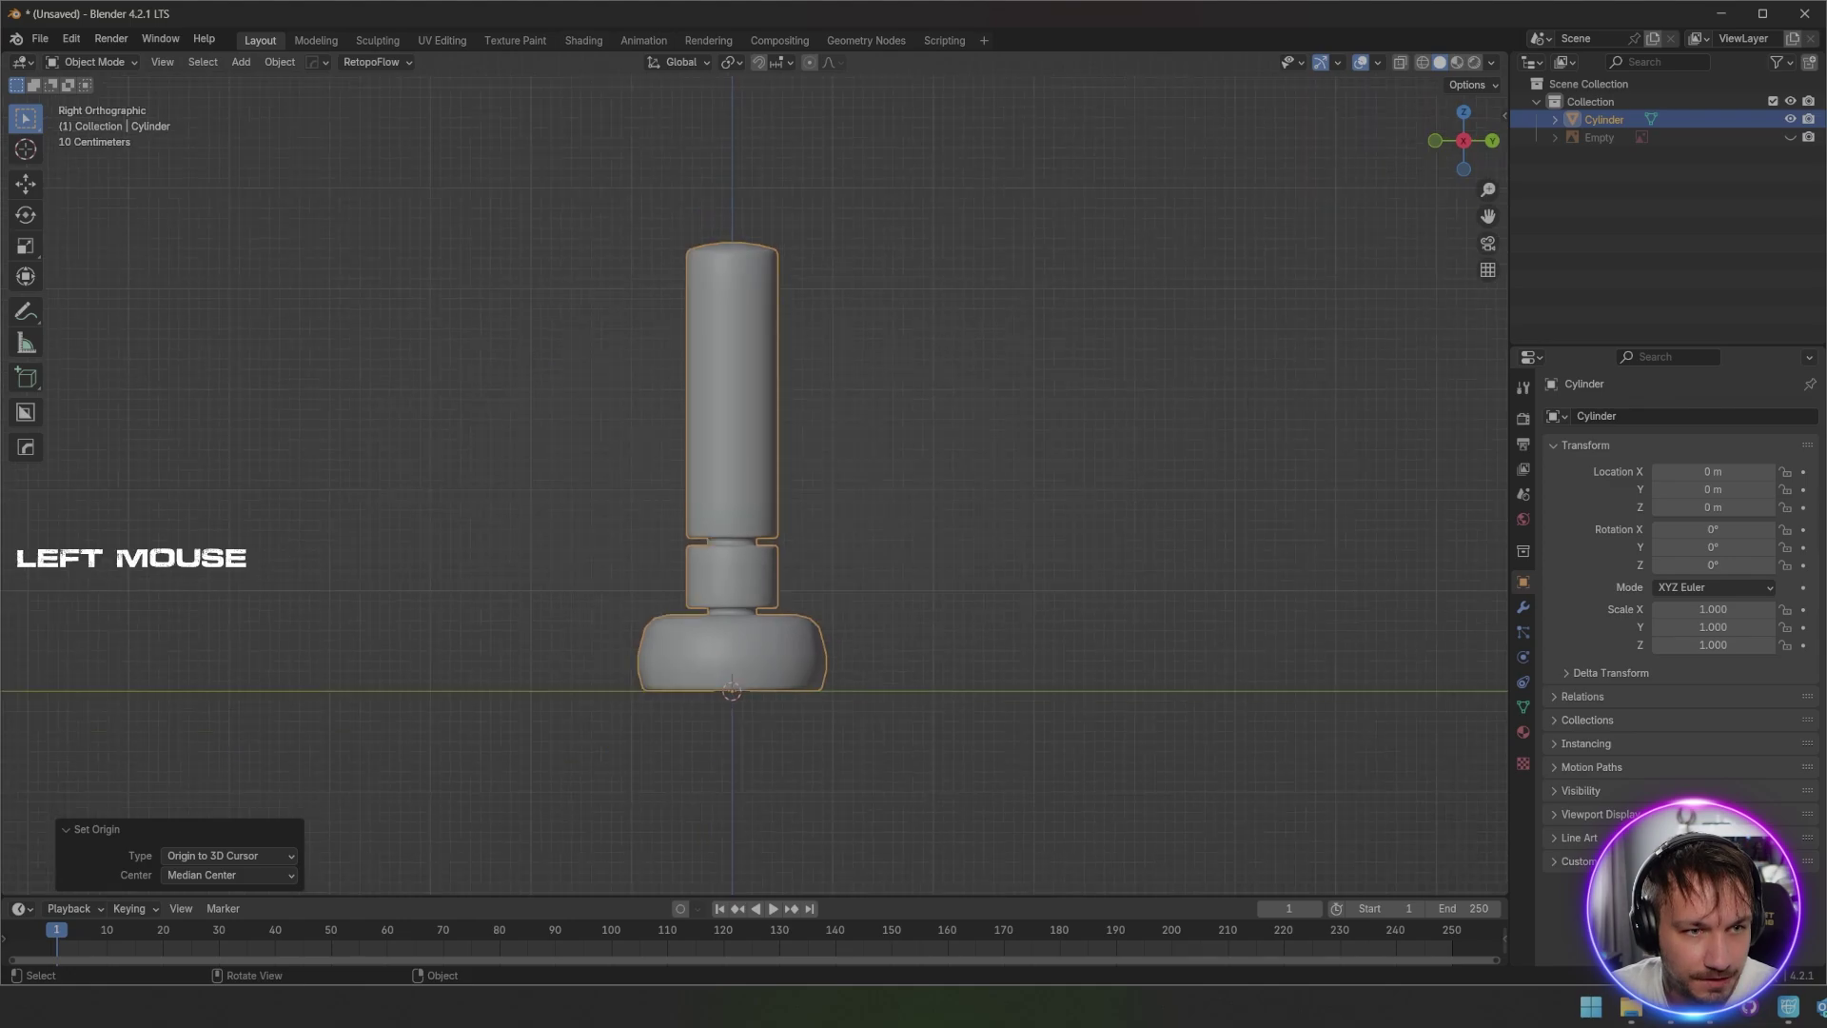
left_click(933, 495)
middle_click_drag(933, 495, 921, 502)
middle_click_drag(1009, 362, 957, 343)
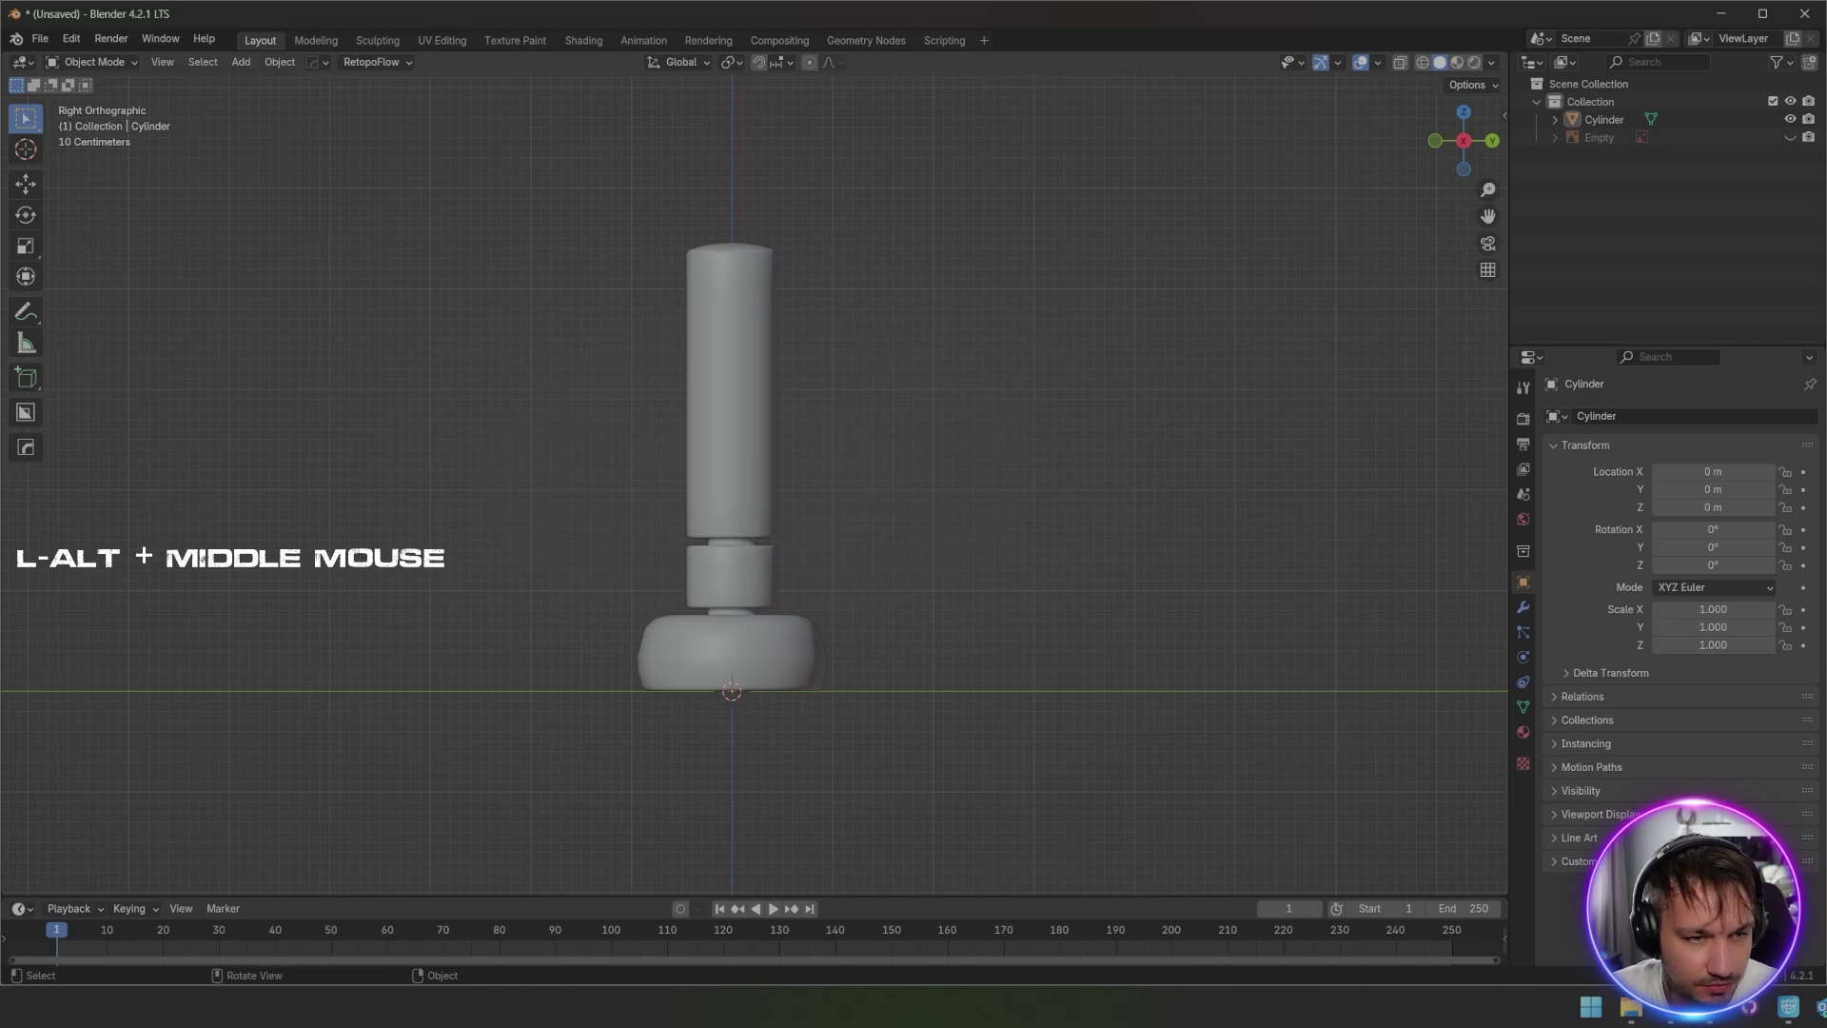
key("shift+a")
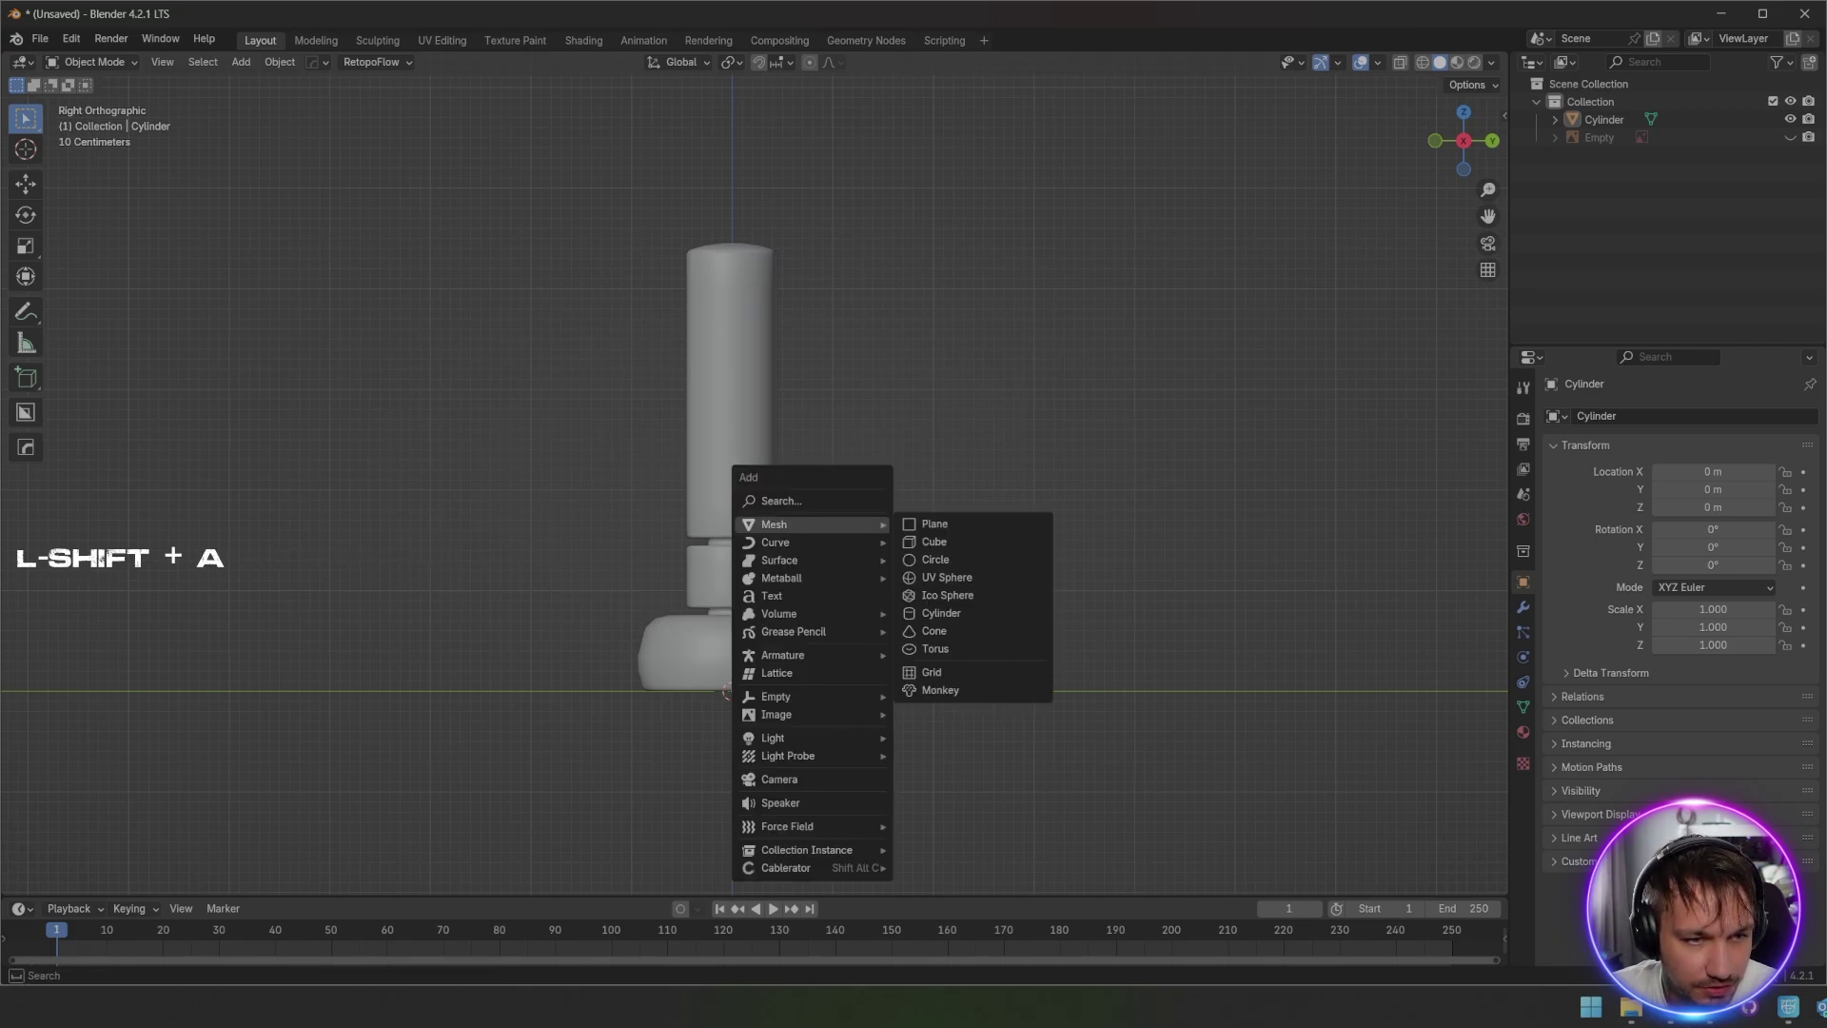
mouse_move(809, 655)
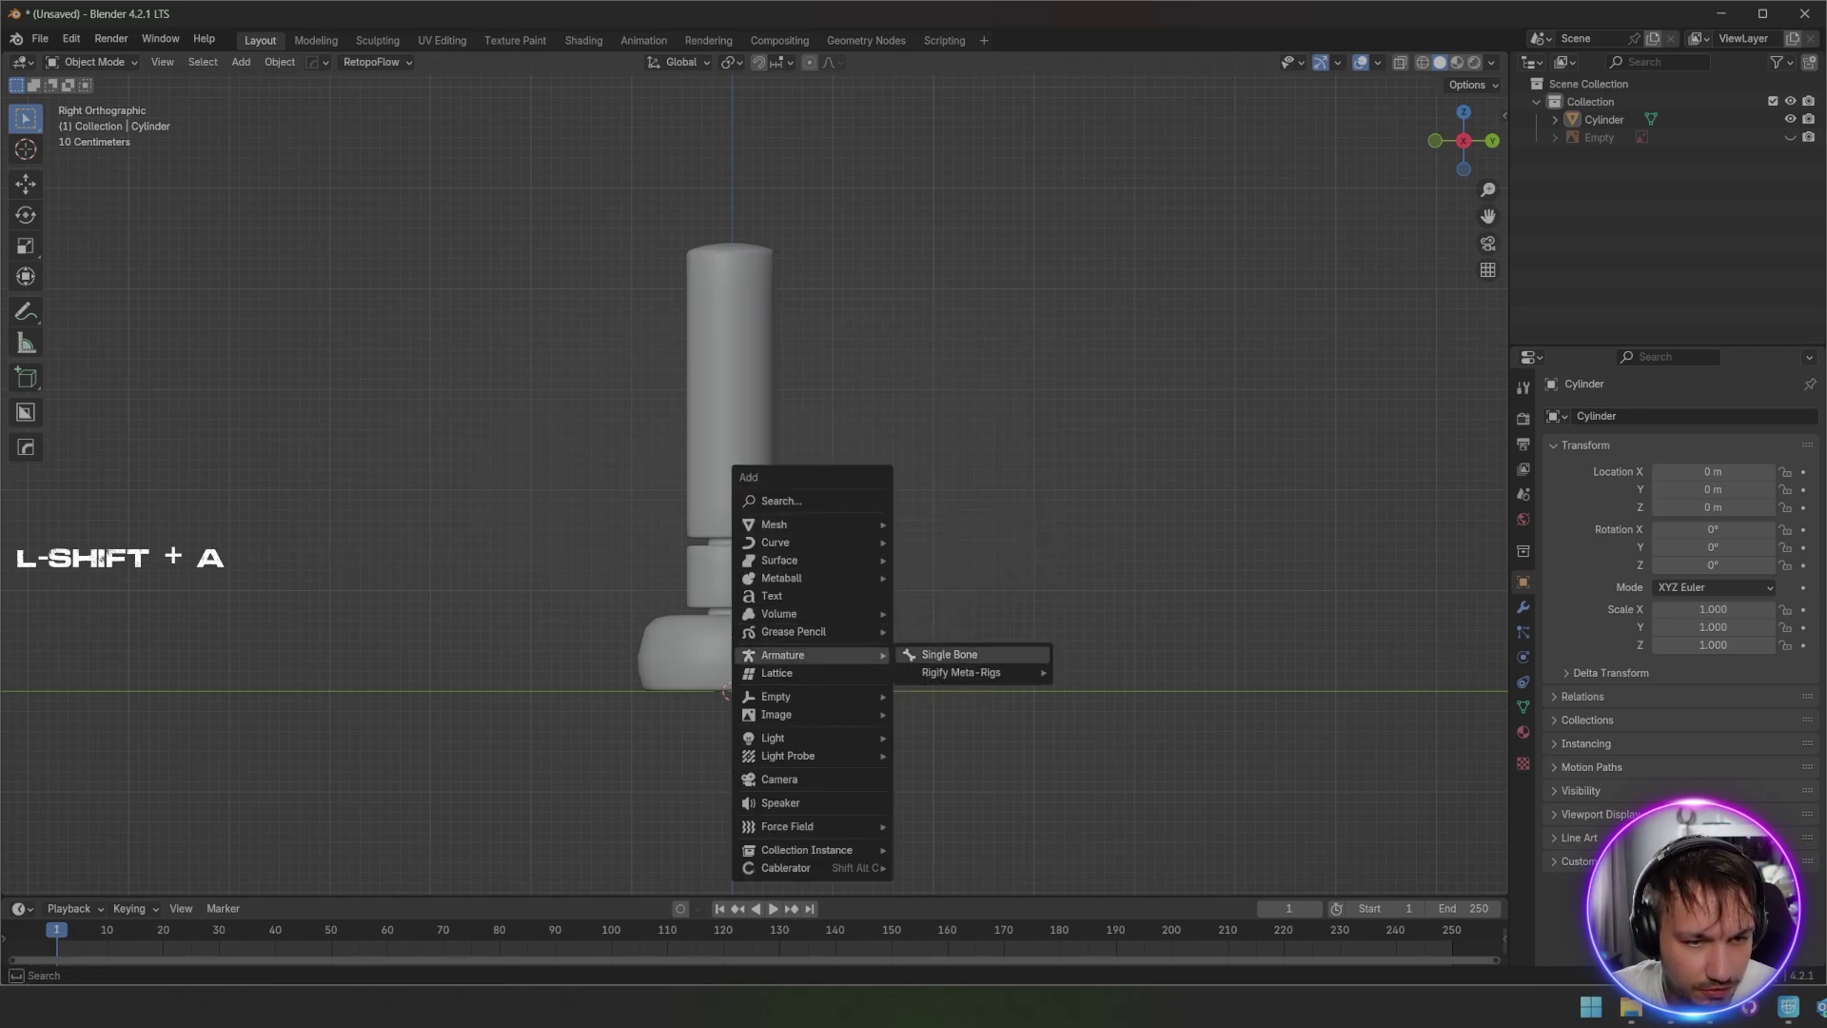
left_click(950, 655)
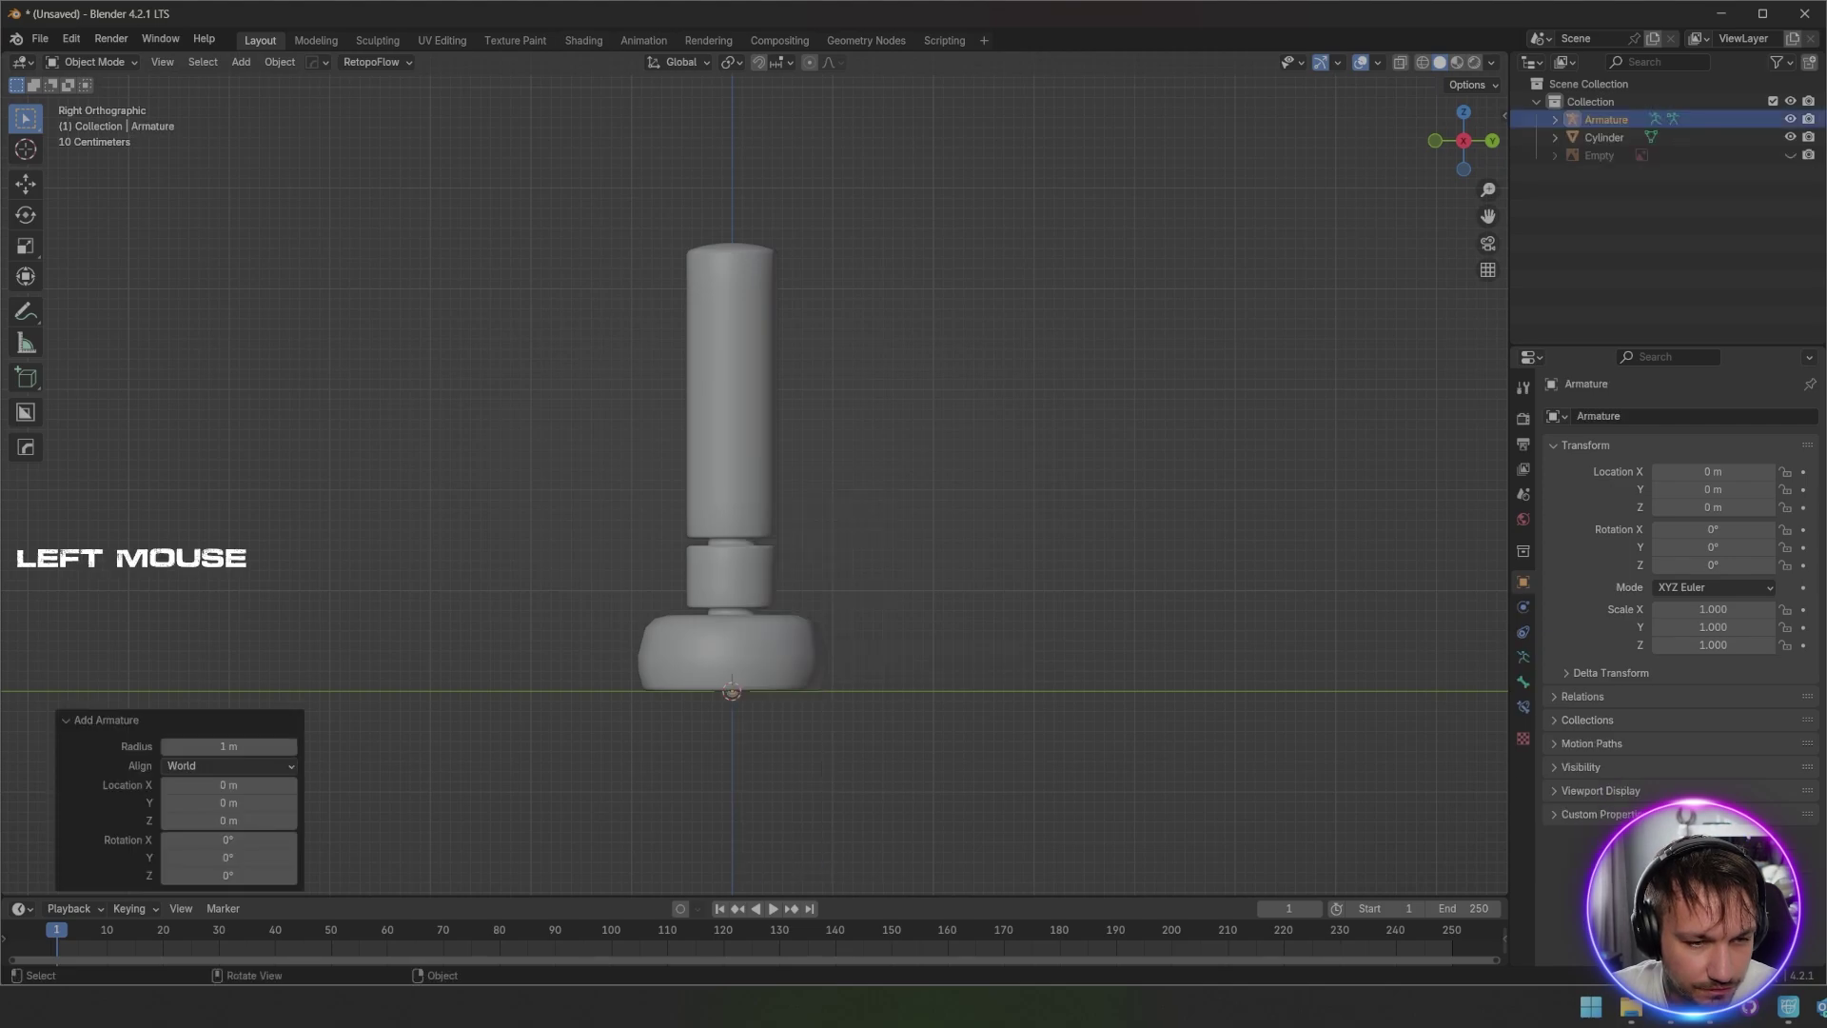
Step: Set the armature's viewport display to In Front so the bone draws over the mesh
left_click(1524, 681)
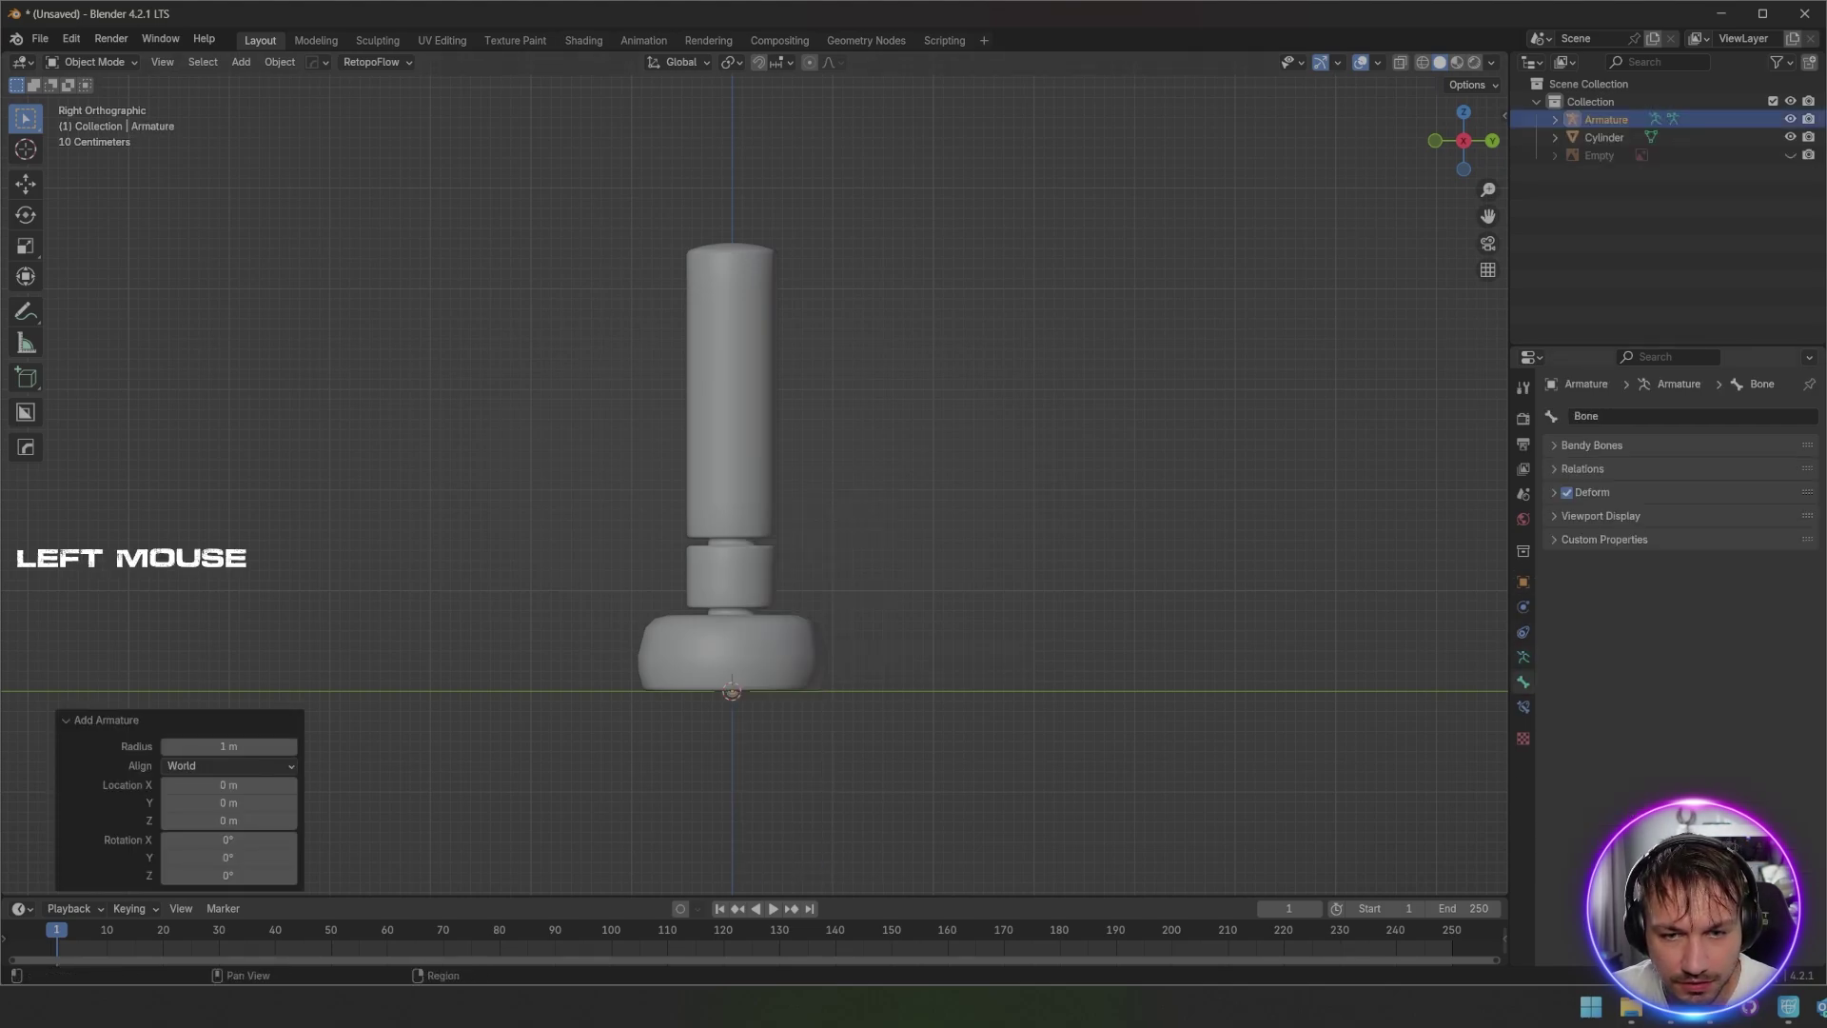
left_click(1601, 516)
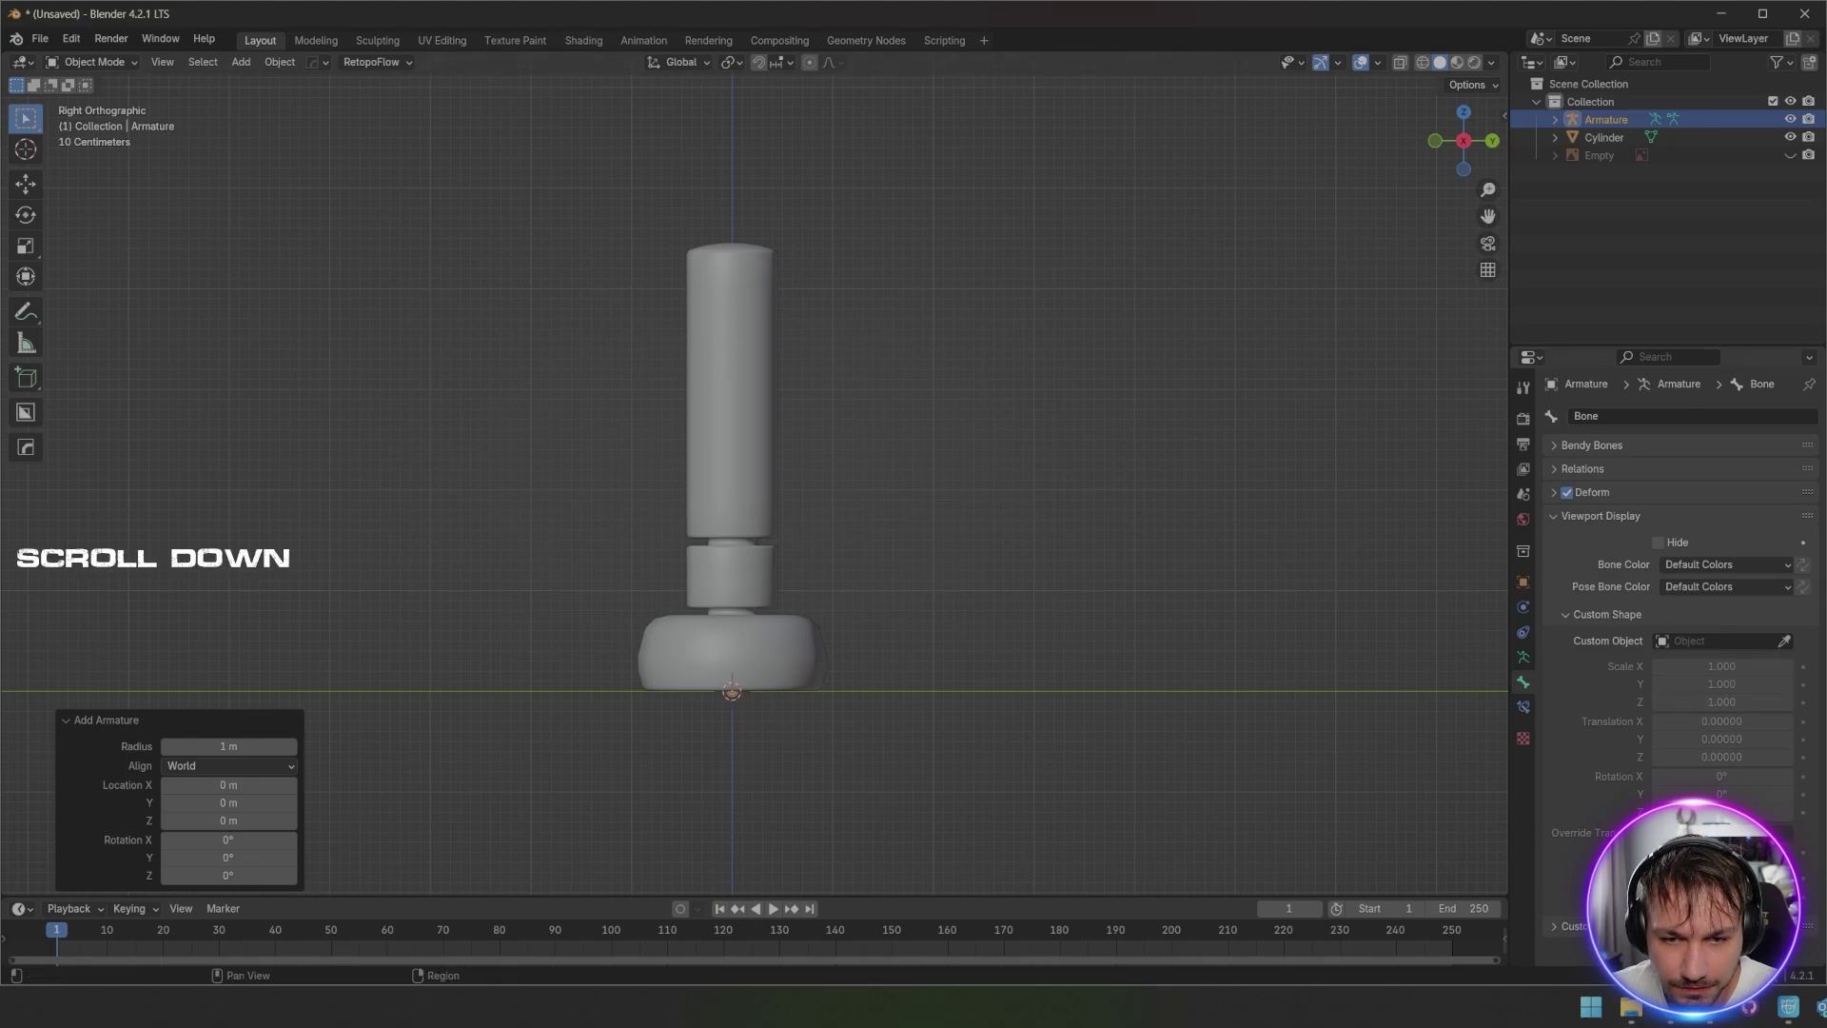
scroll(1524, 707, "down", 1)
left_click(1524, 657)
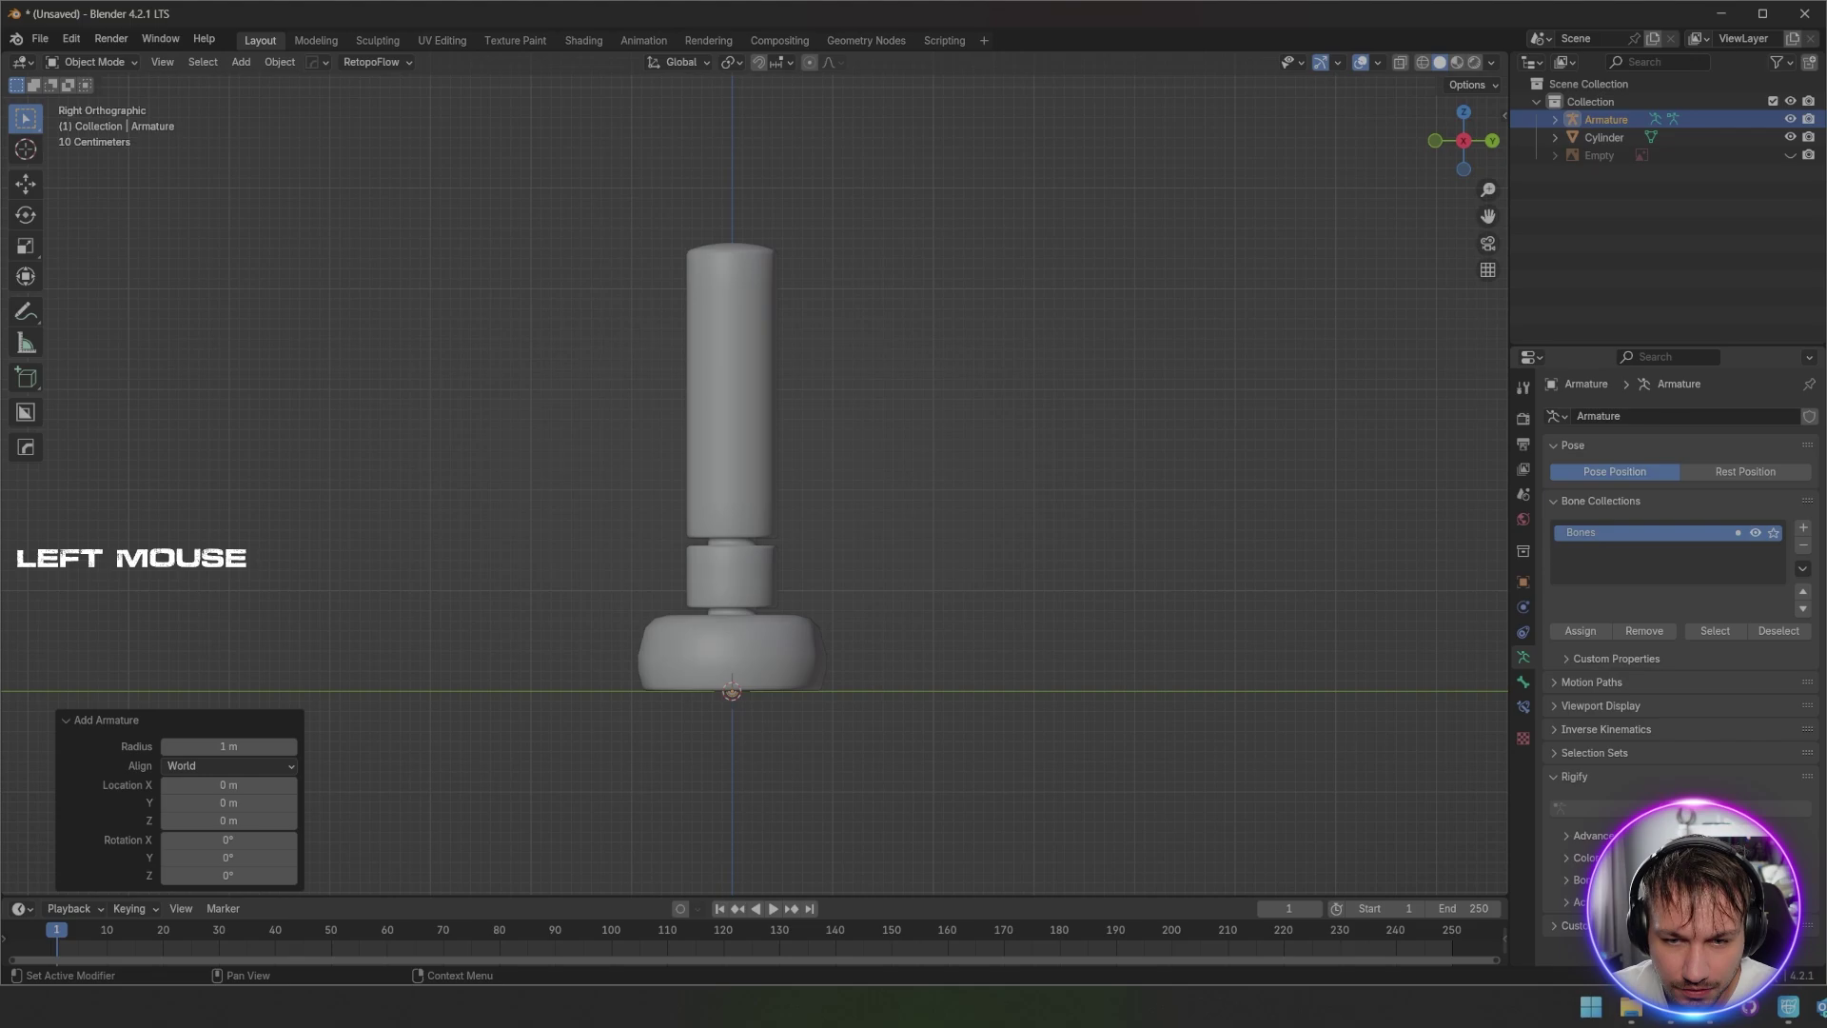
left_click(1601, 706)
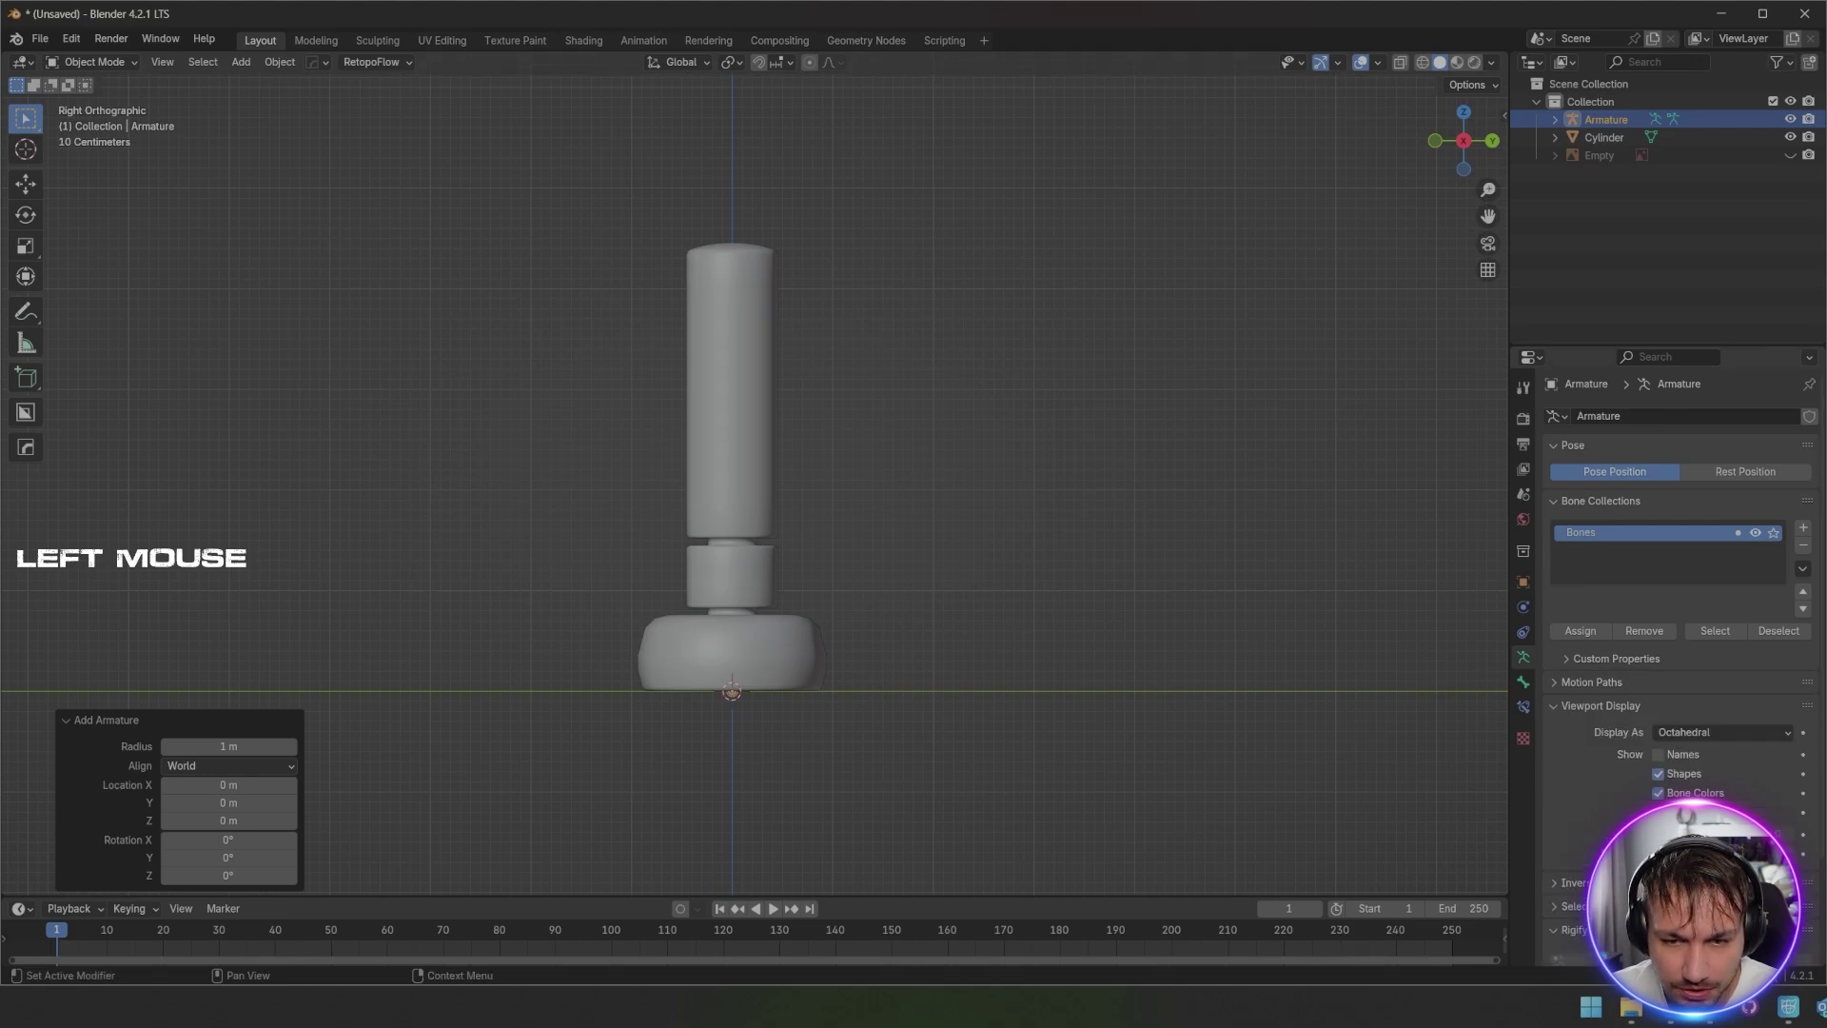
left_click(1659, 812)
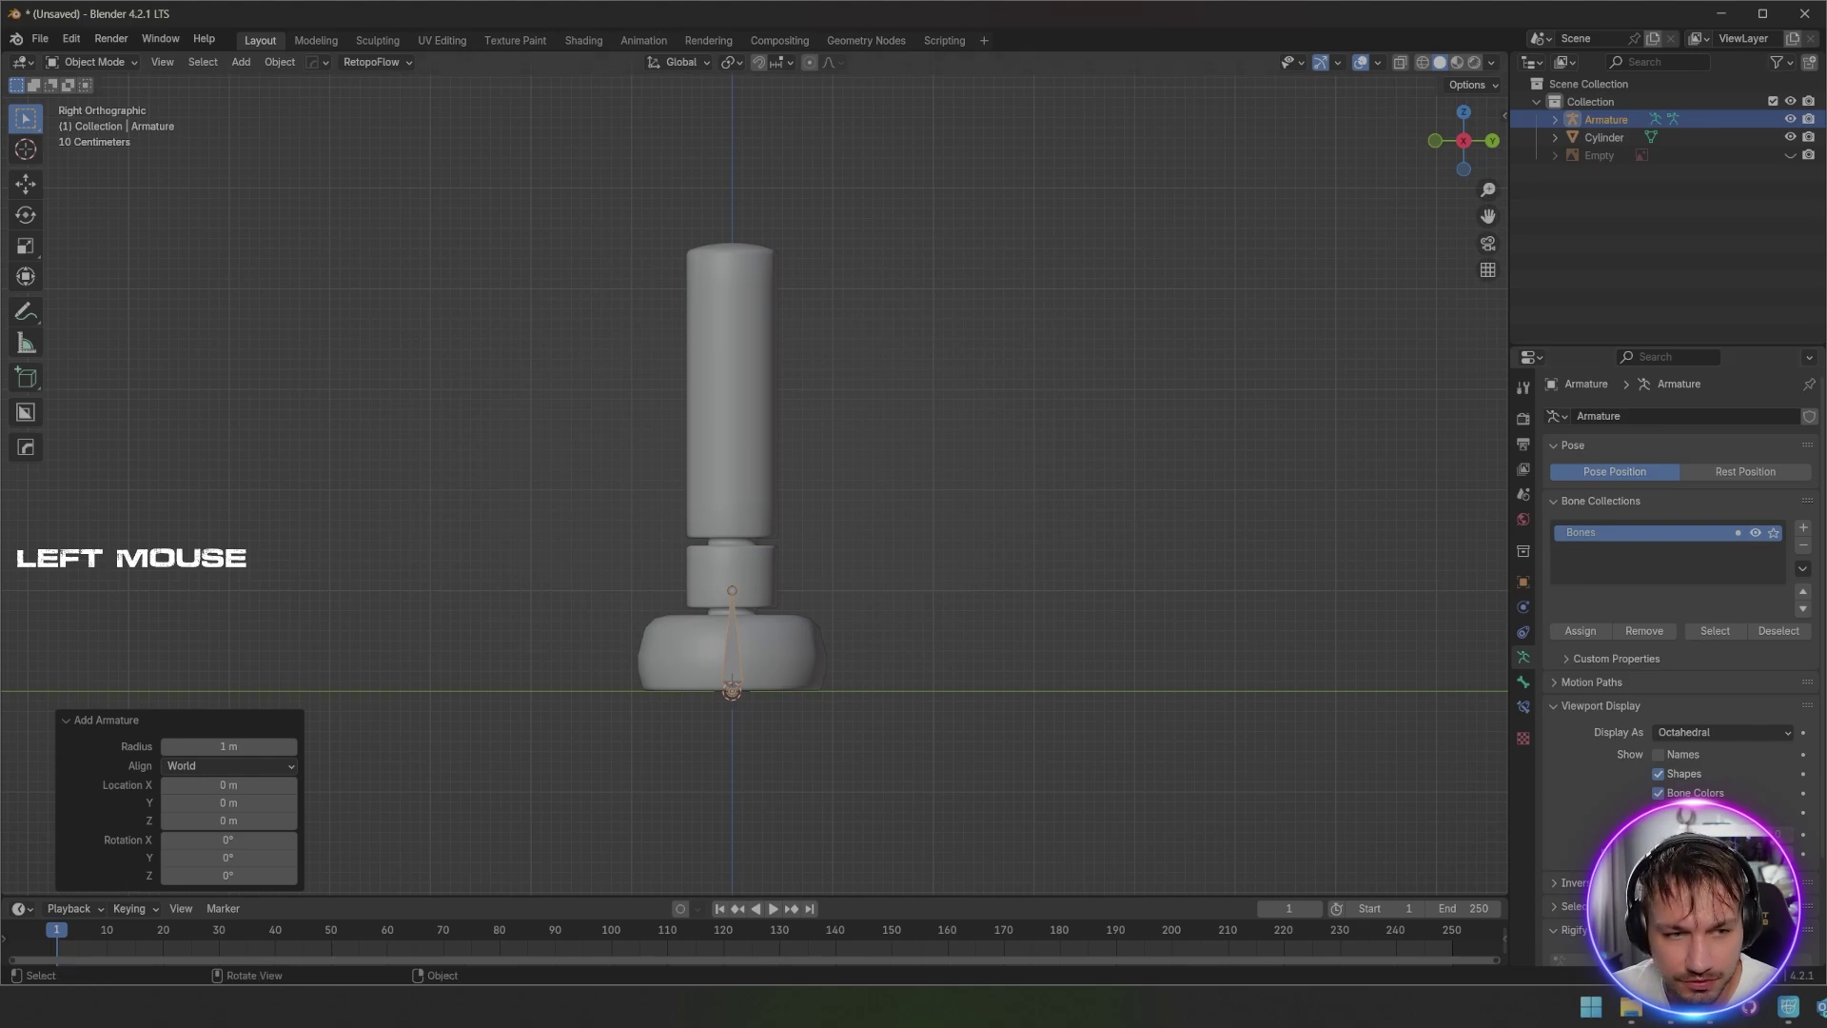
Step: In Edit Mode, lower the bone's tip about 0.217 m along Z to the neck just above the rounded base
scroll(731, 458, "up", 2)
middle_click_drag(731, 457, 781, 415, "shift")
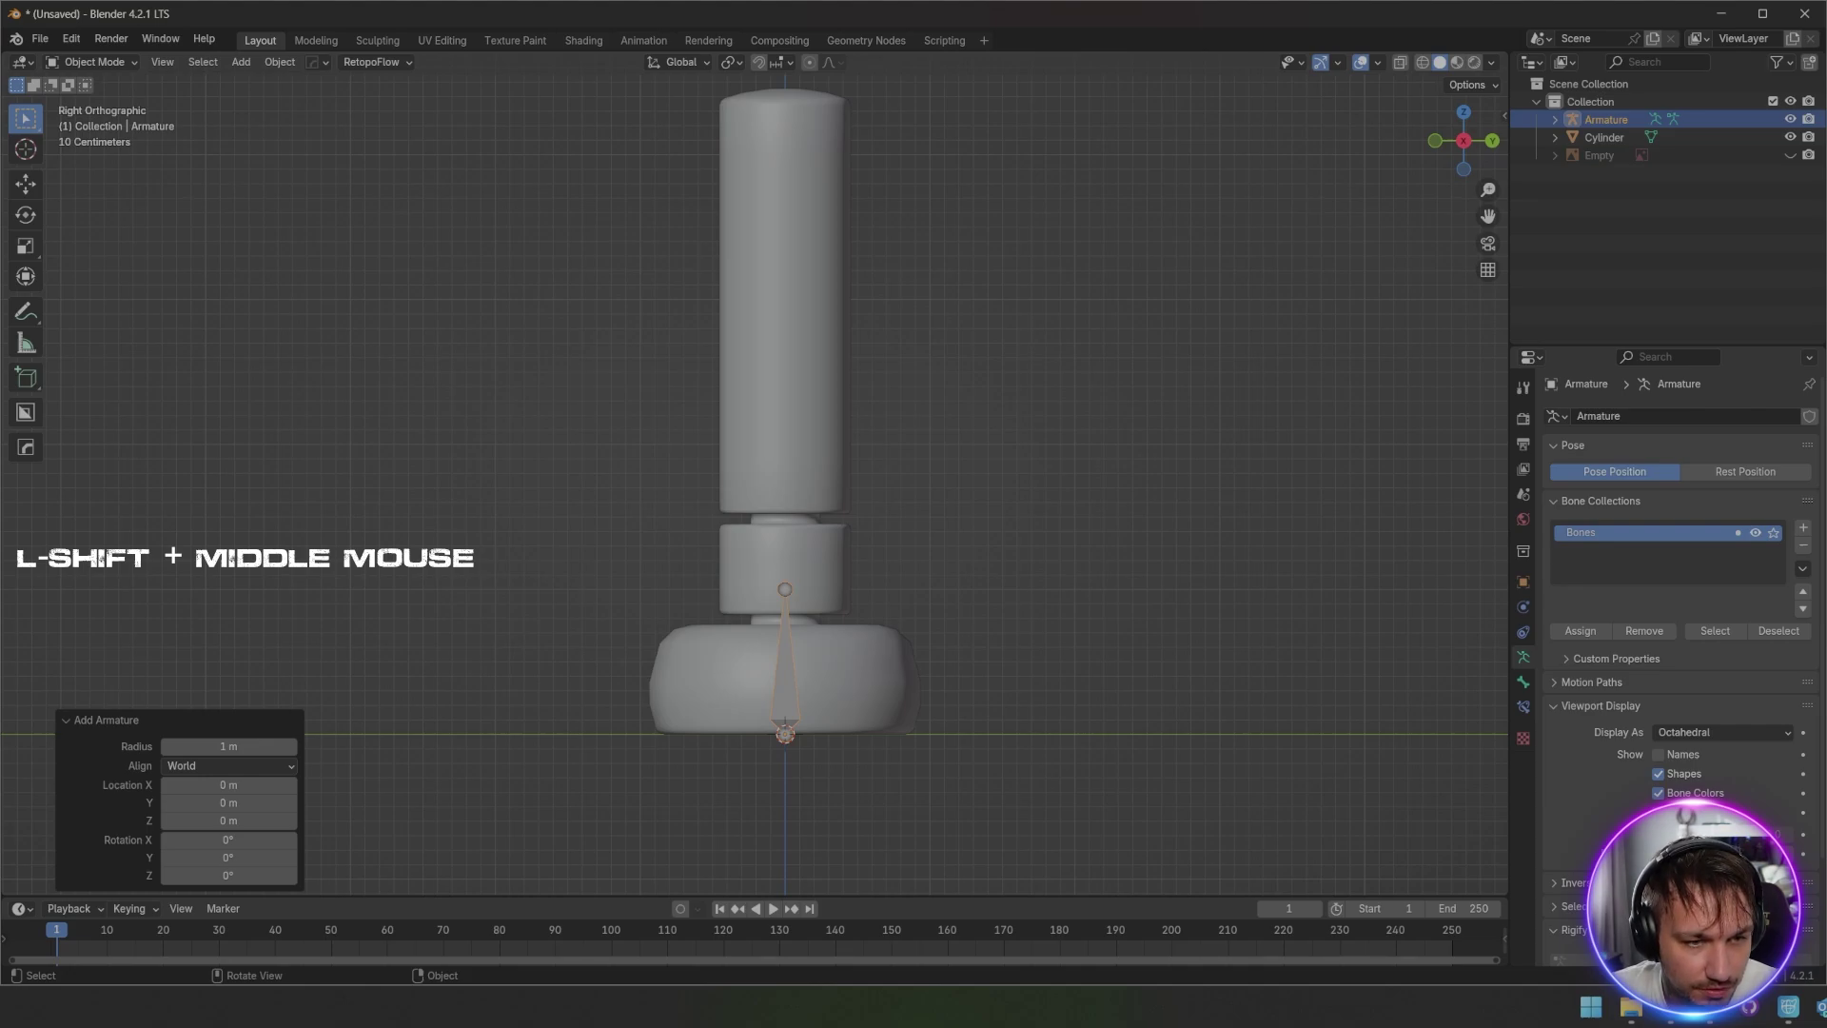
left_click(785, 666)
key("Tab")
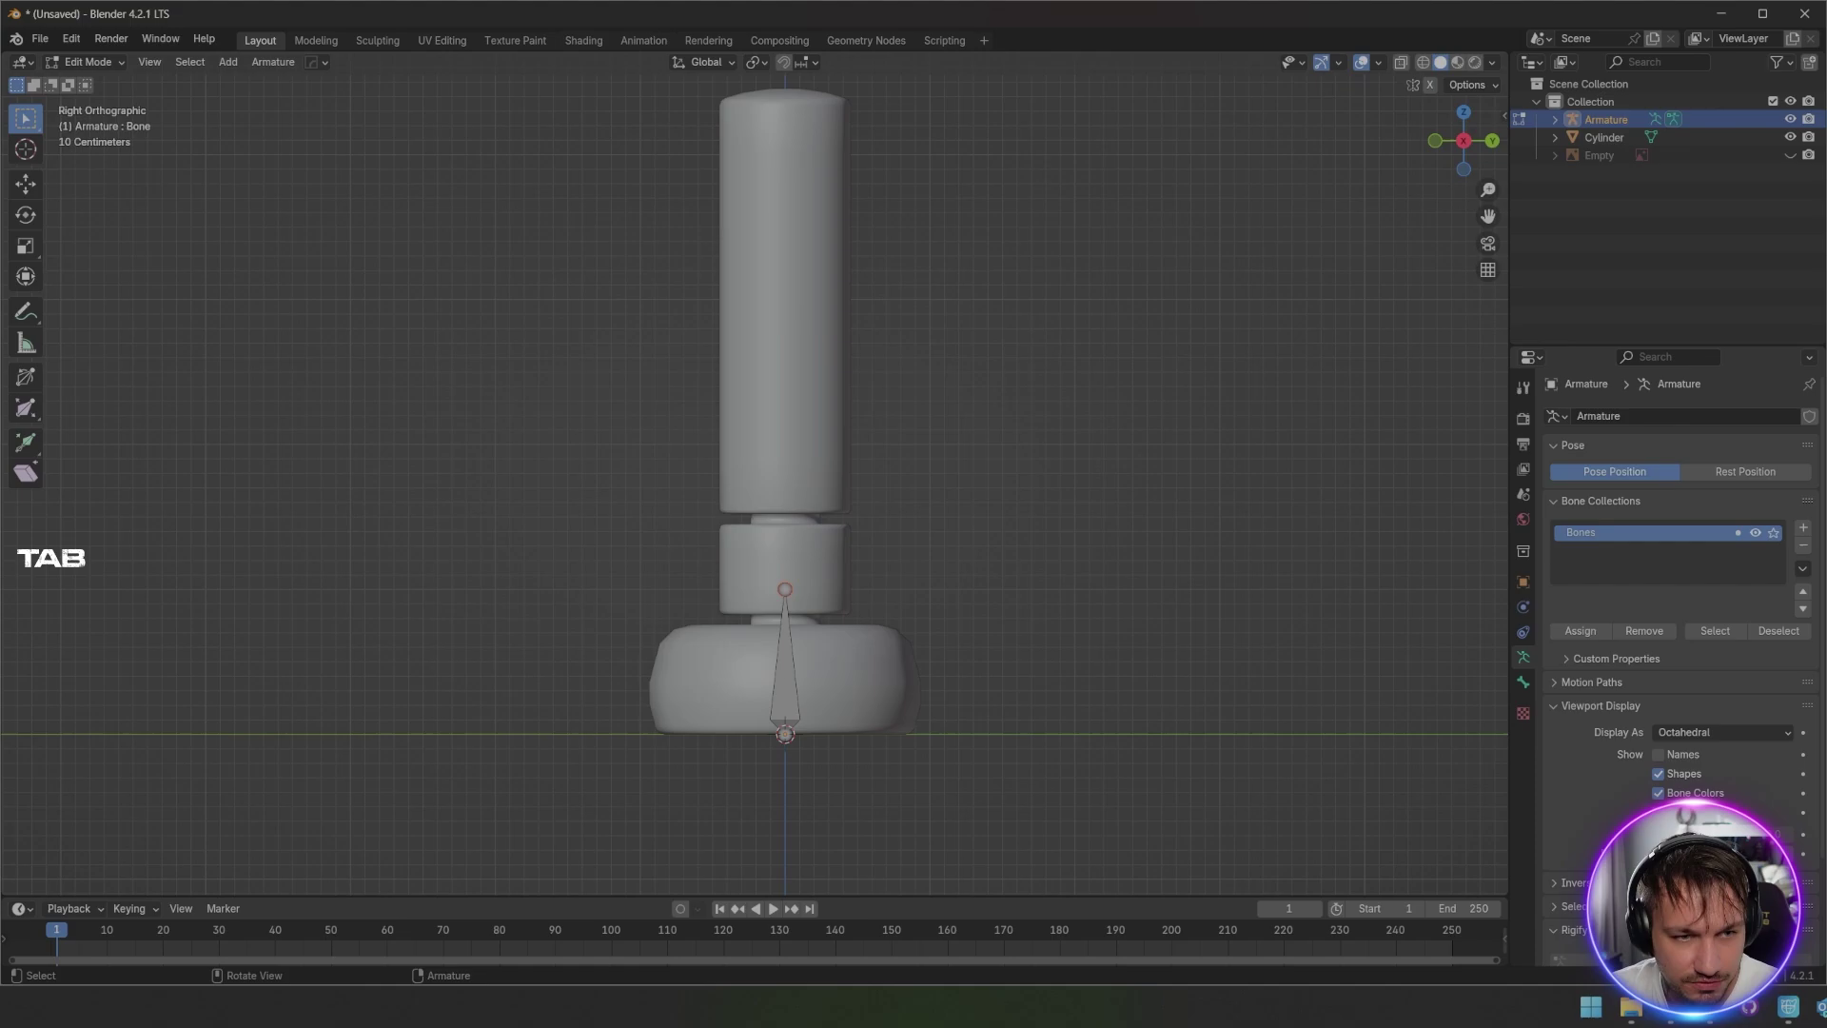
key("g")
key("z")
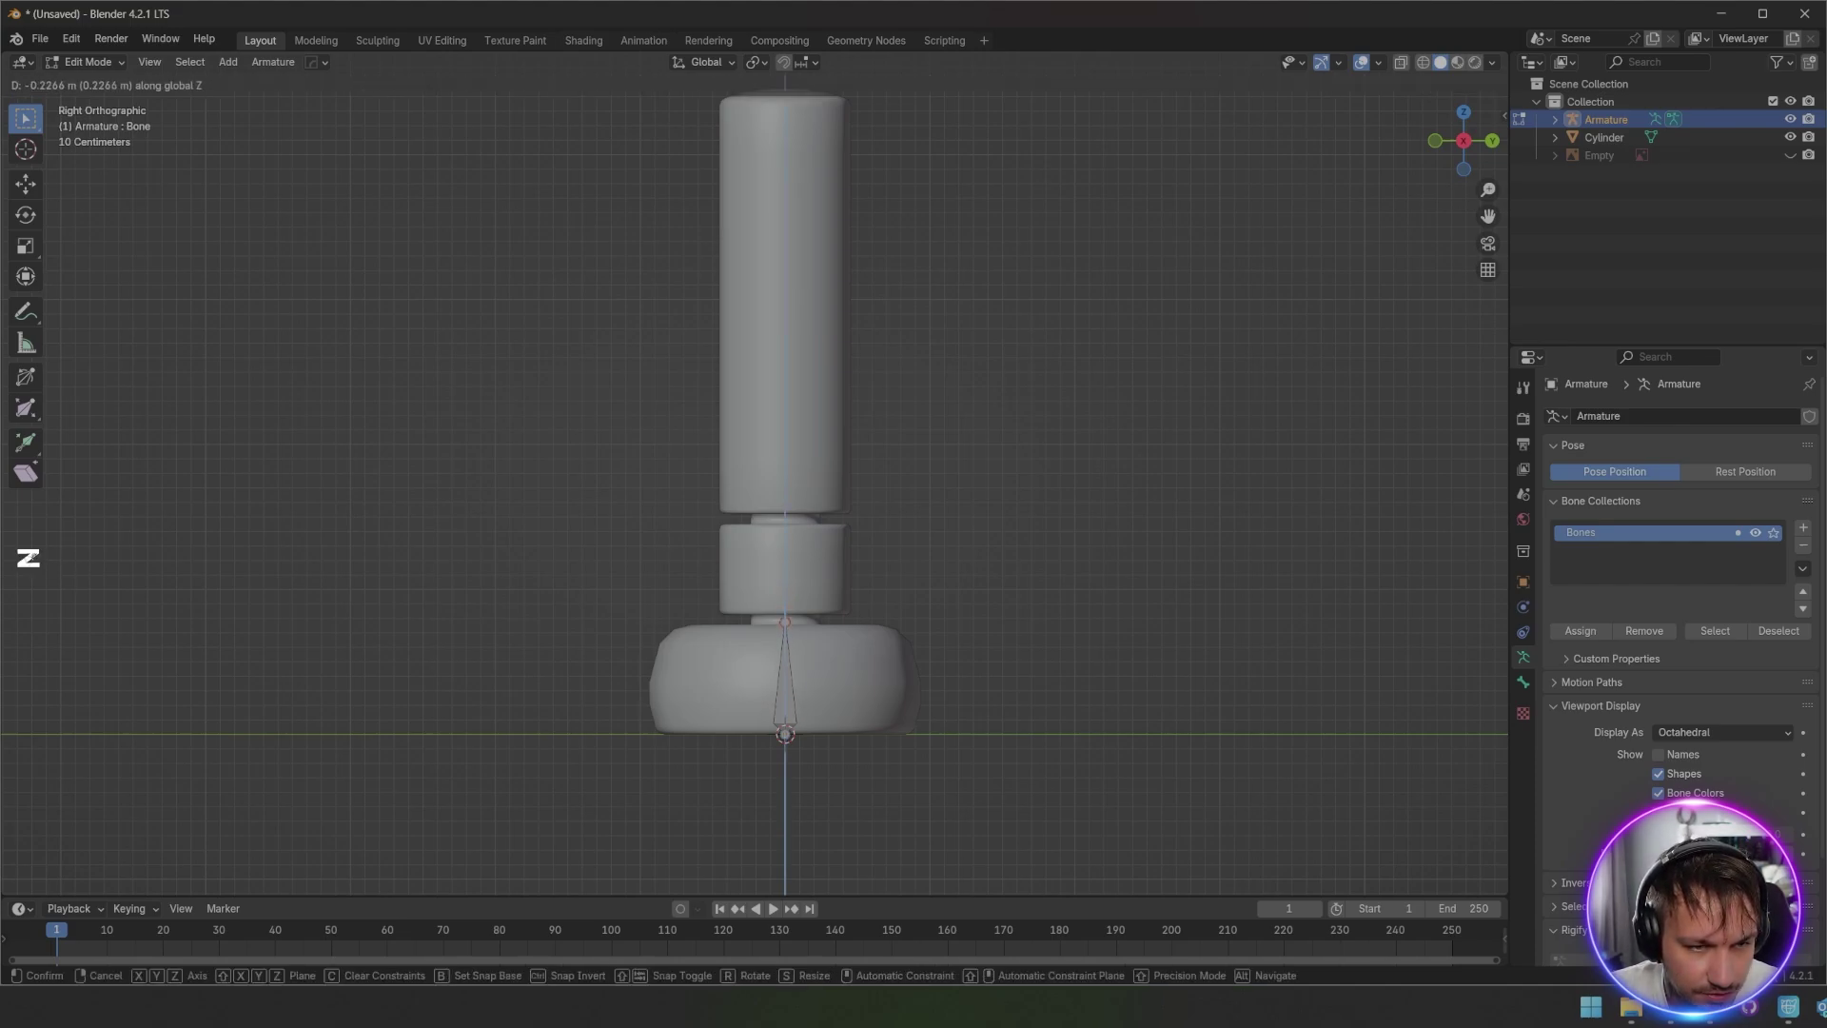
left_click(785, 620)
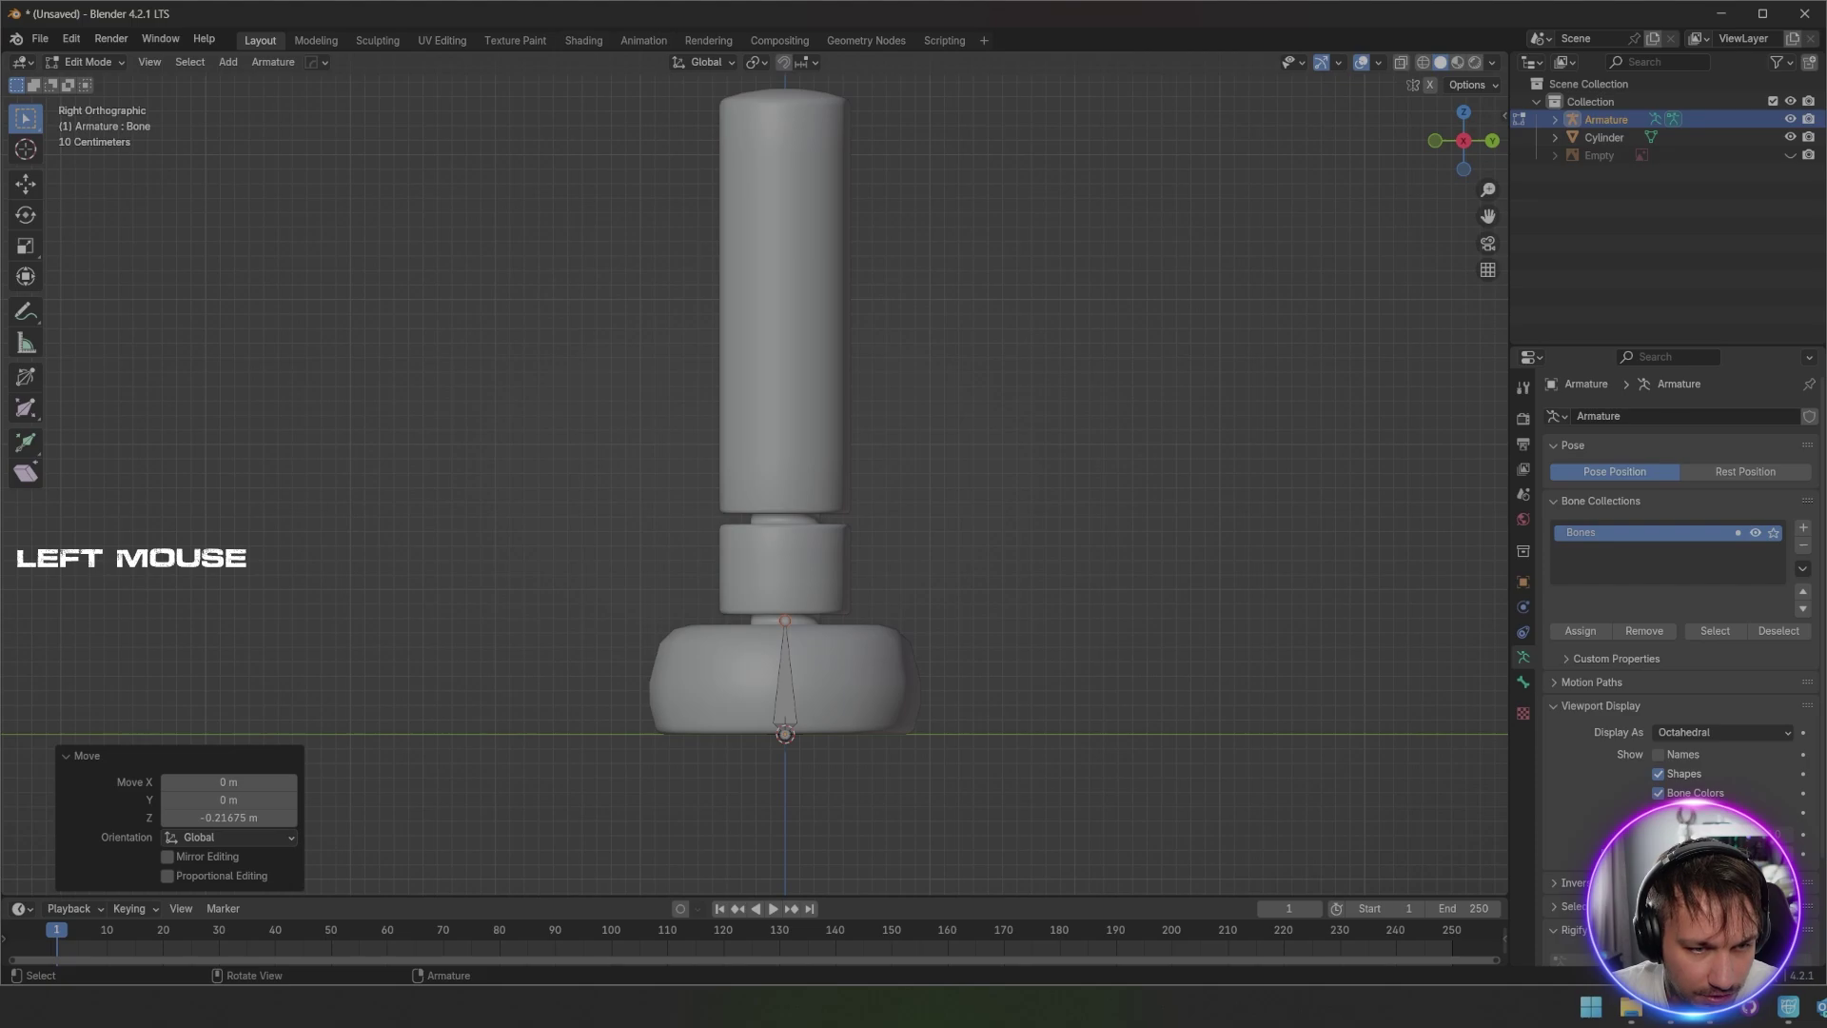
Step: Extrude a second bone about 0.69 m up along Z to the gap below the tall cylinder
key("e")
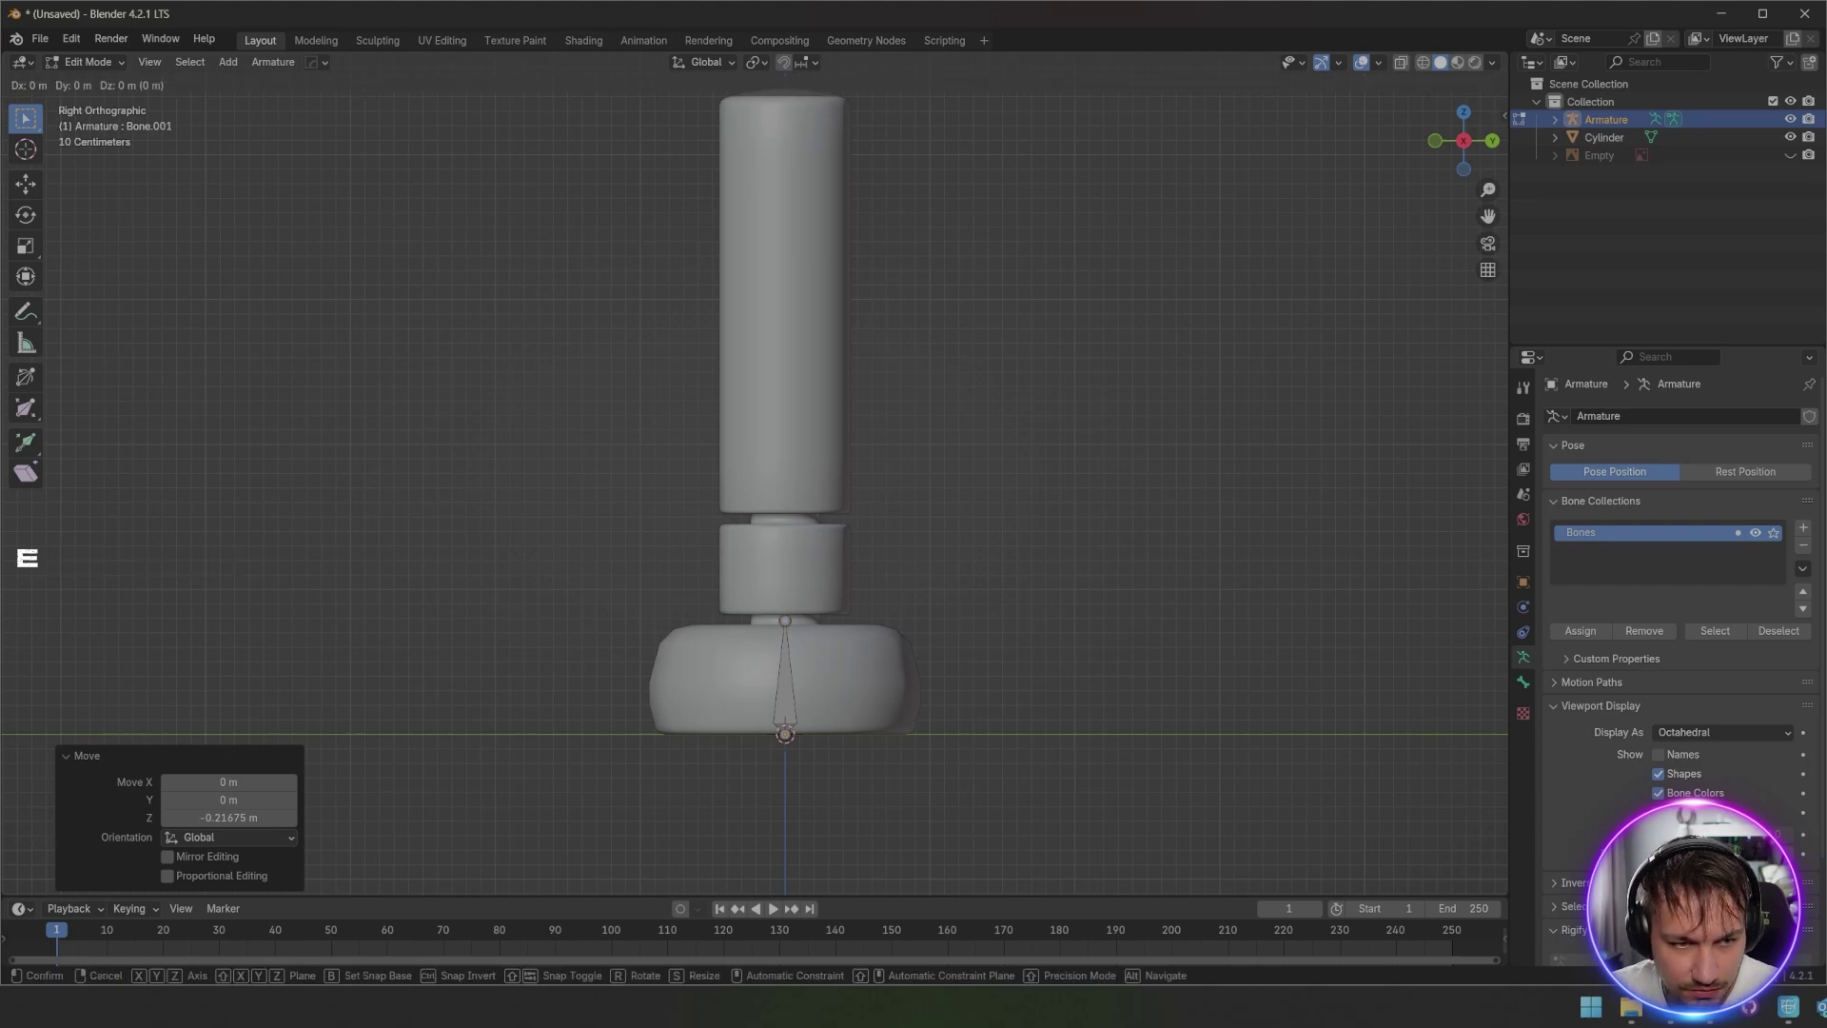
key("z")
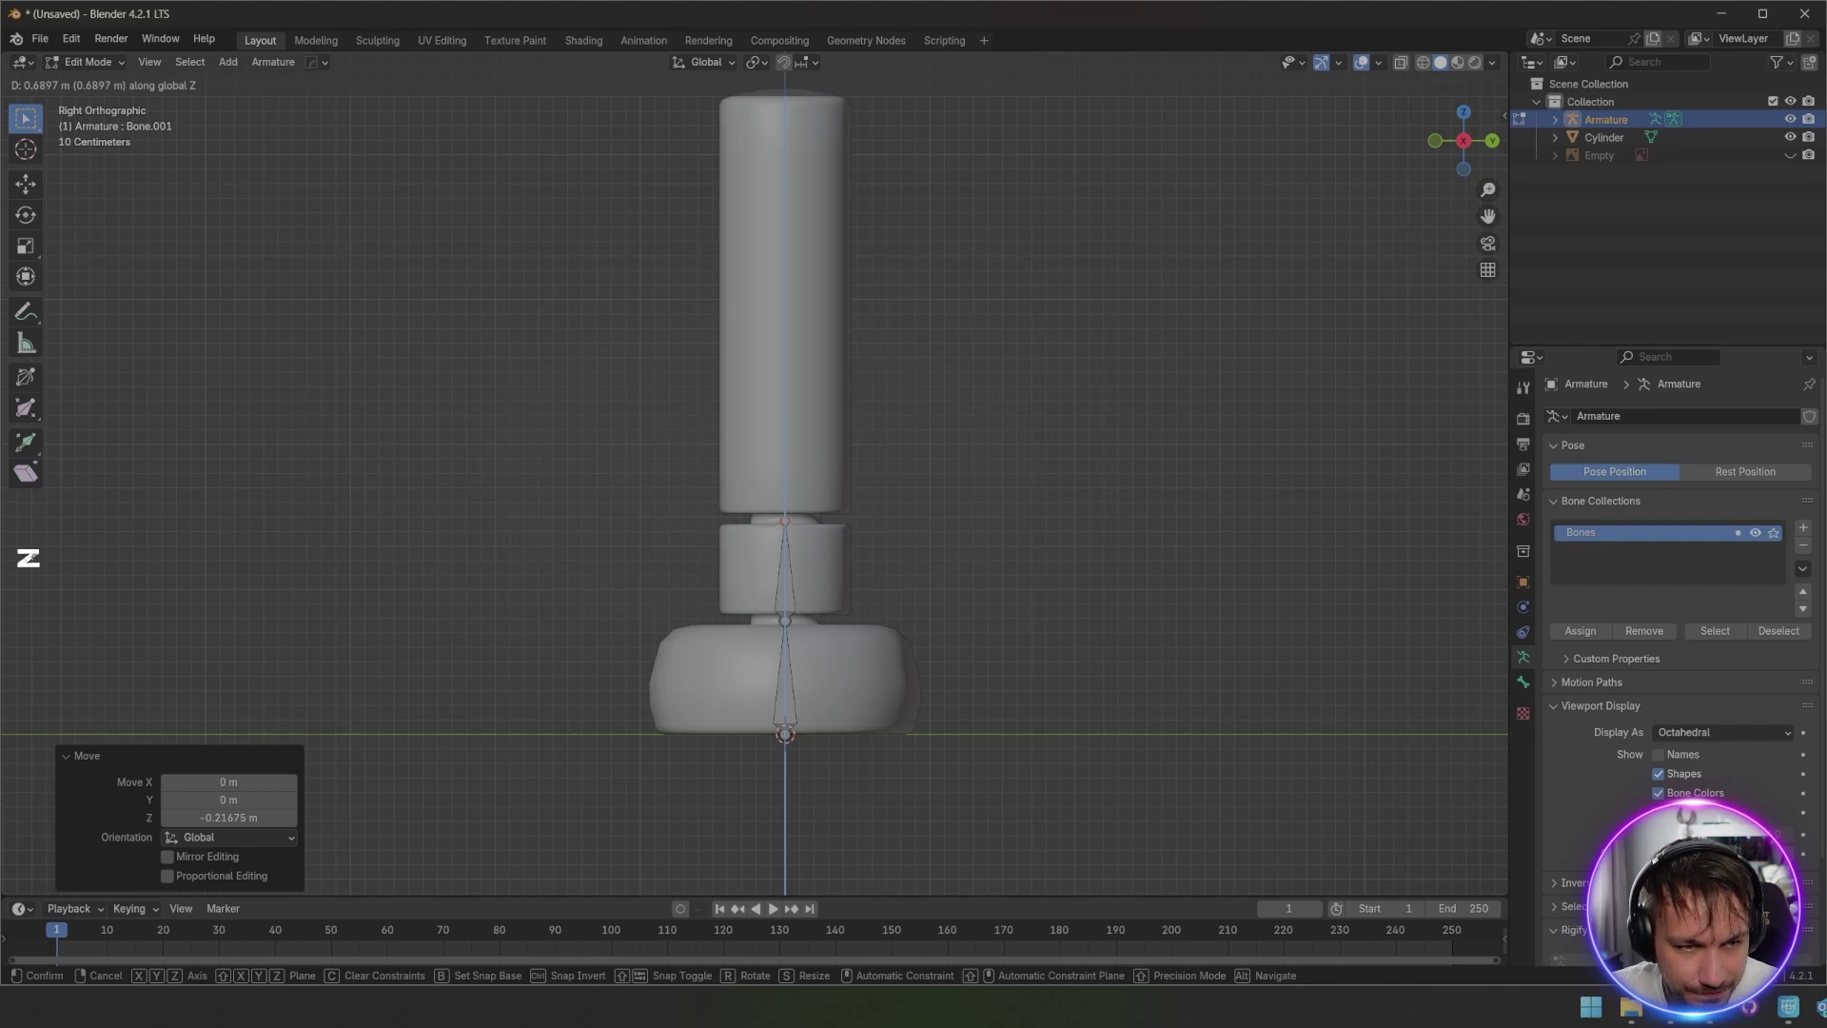
left_click(785, 521)
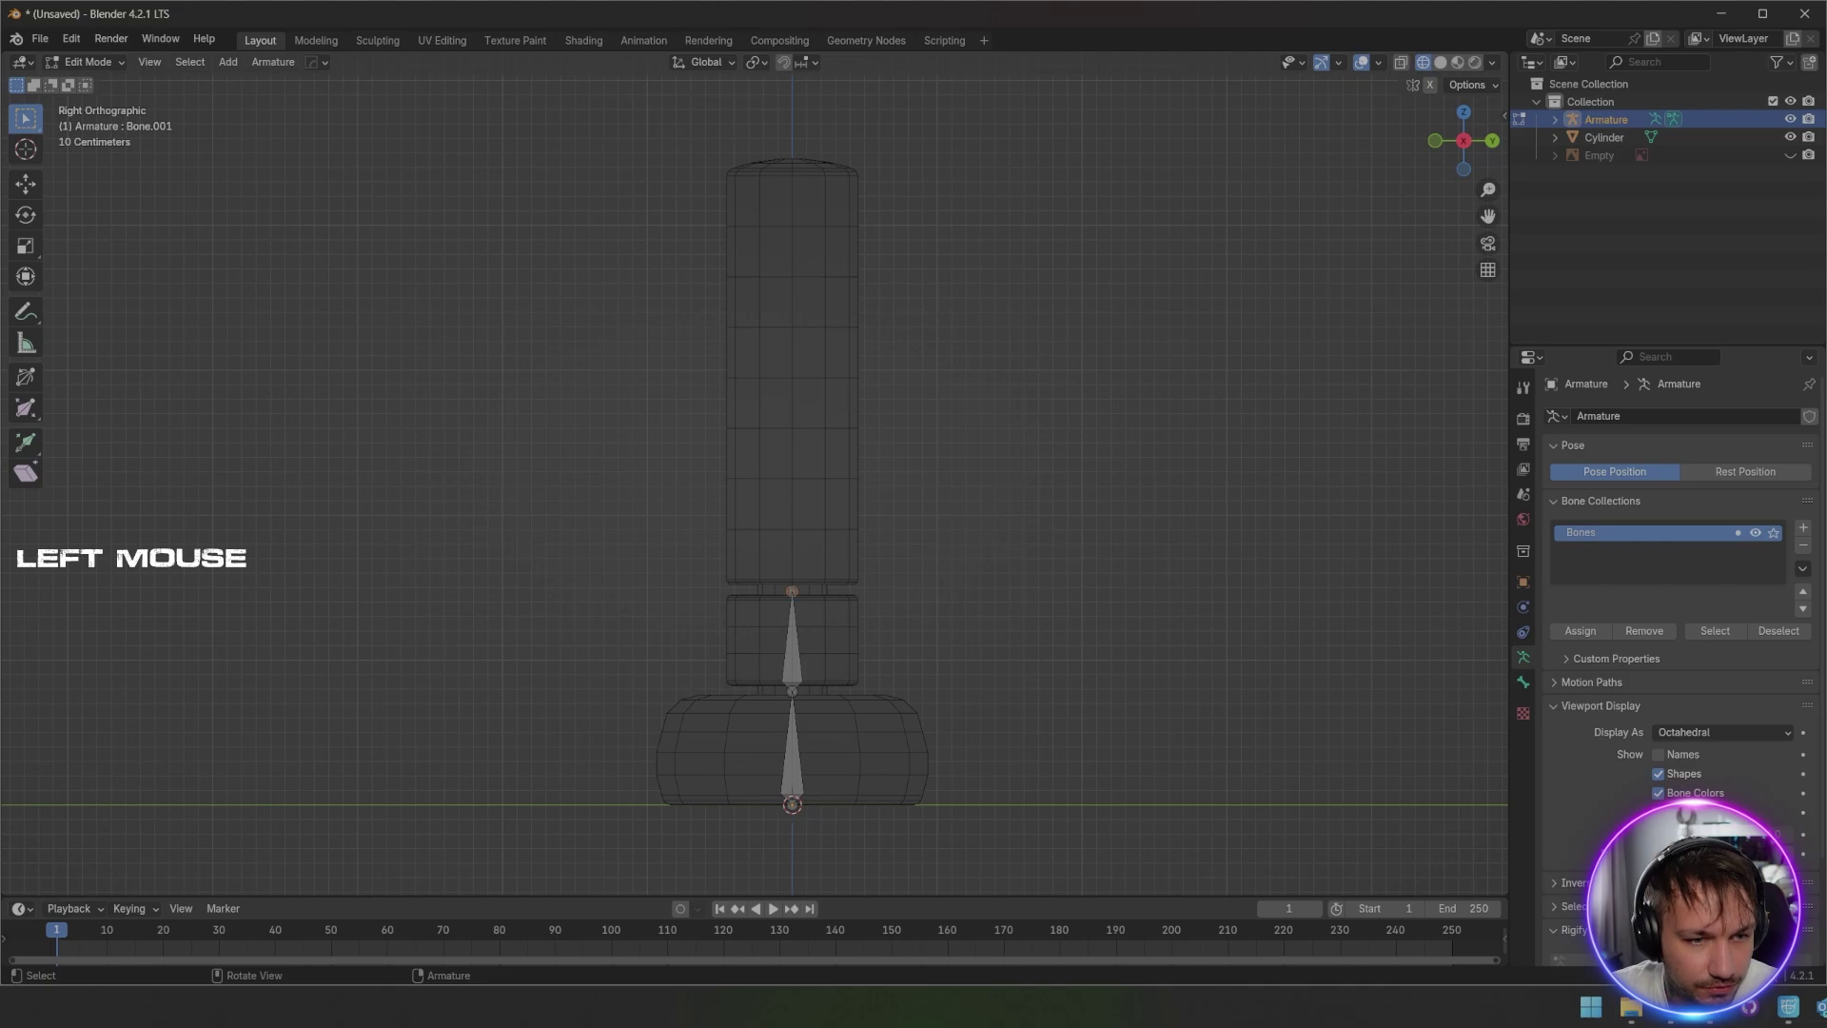
key("g")
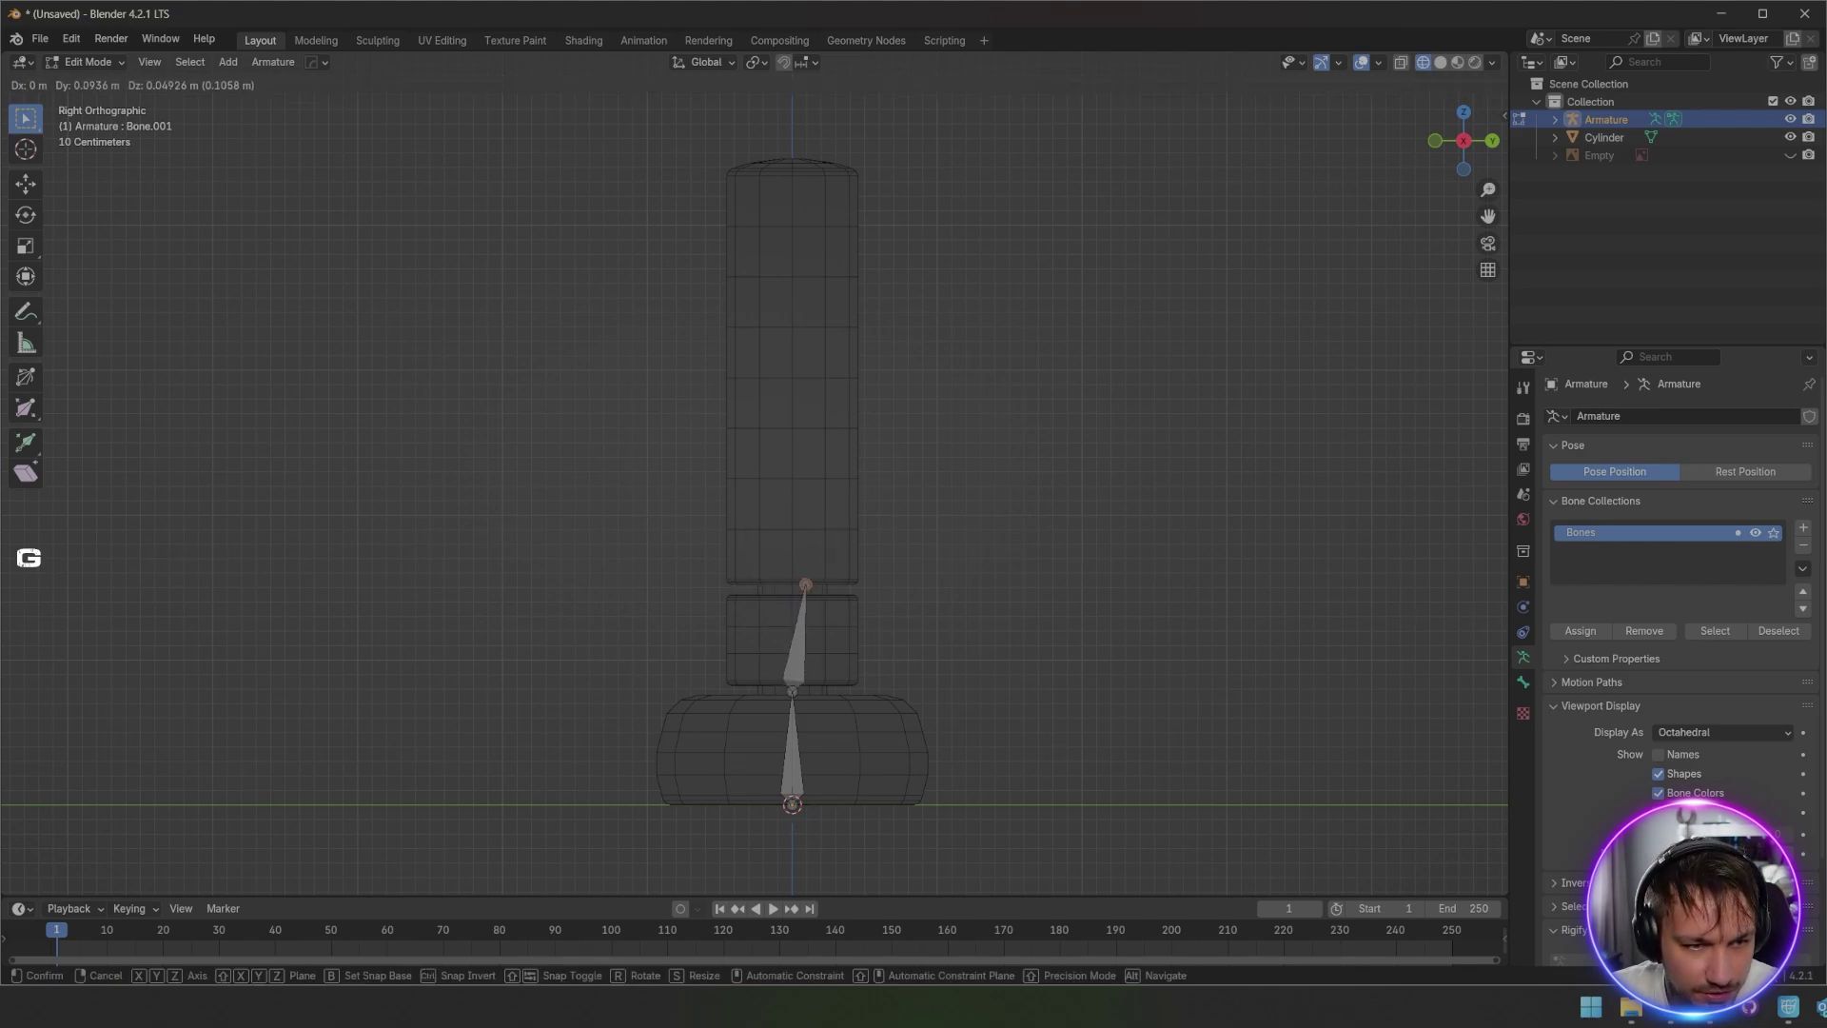
right_click(804, 558)
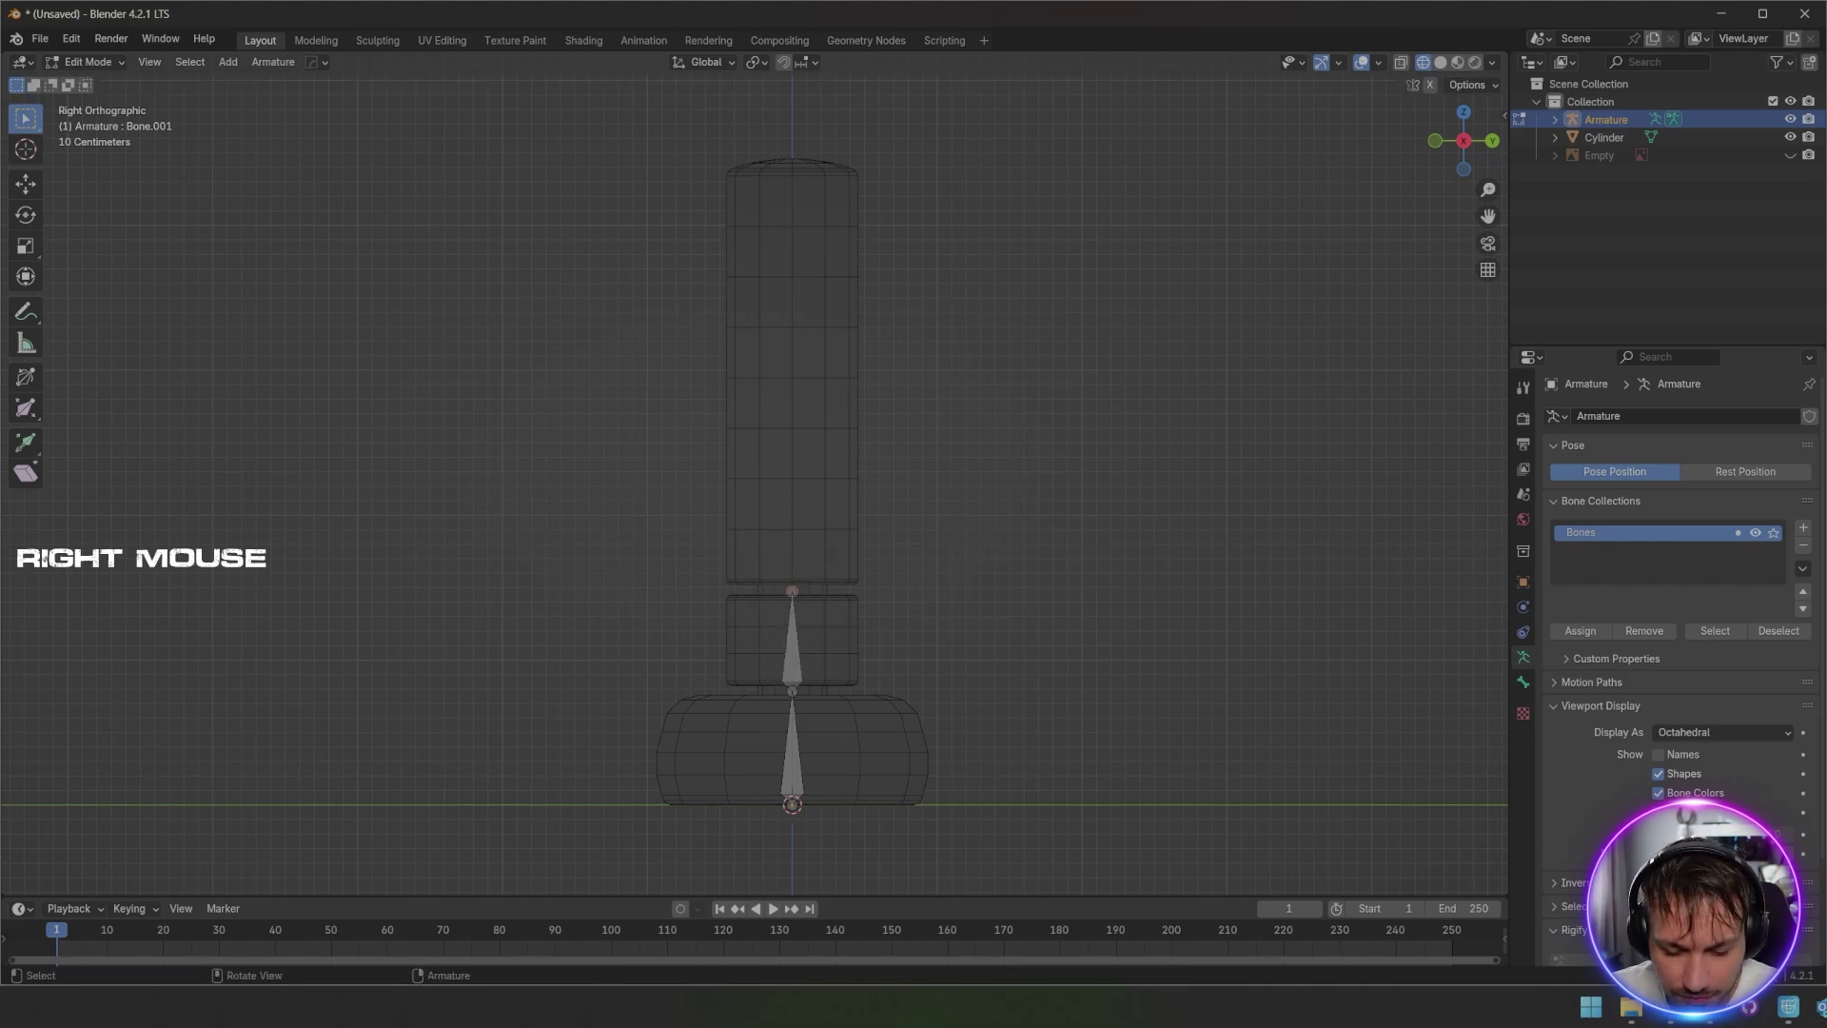
key("e")
key("z")
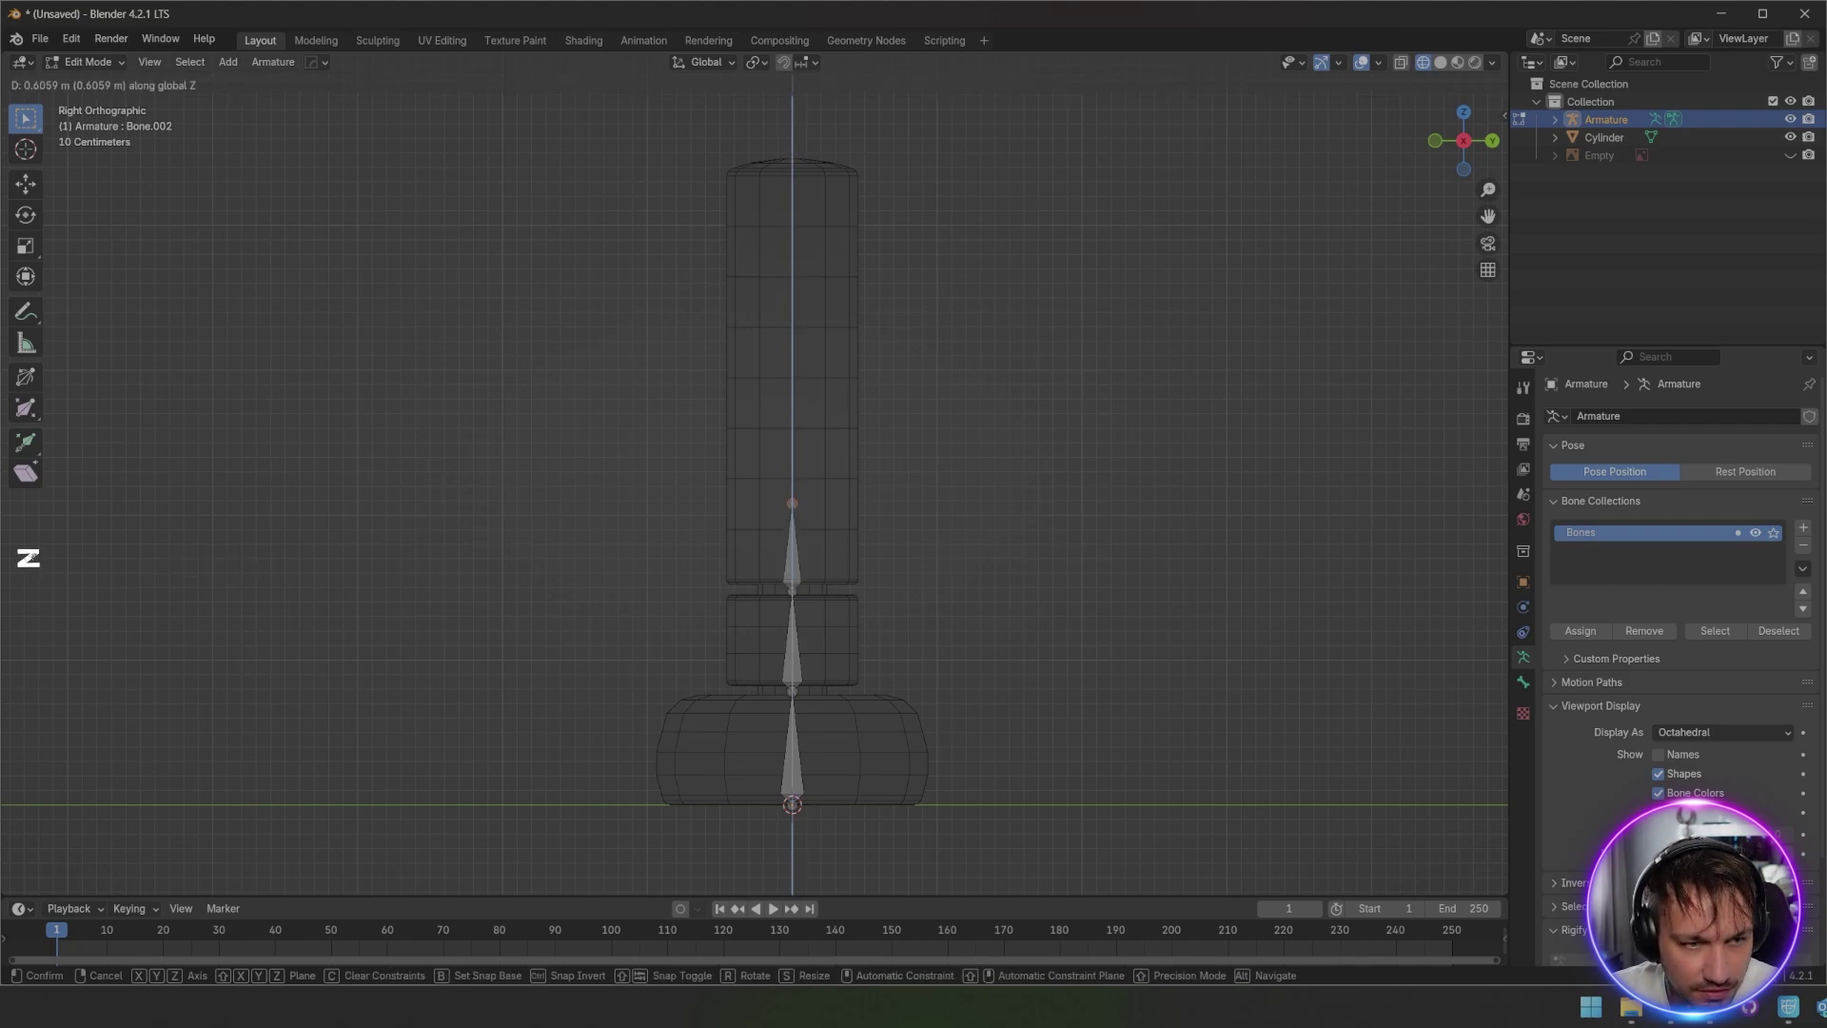
right_click(792, 487)
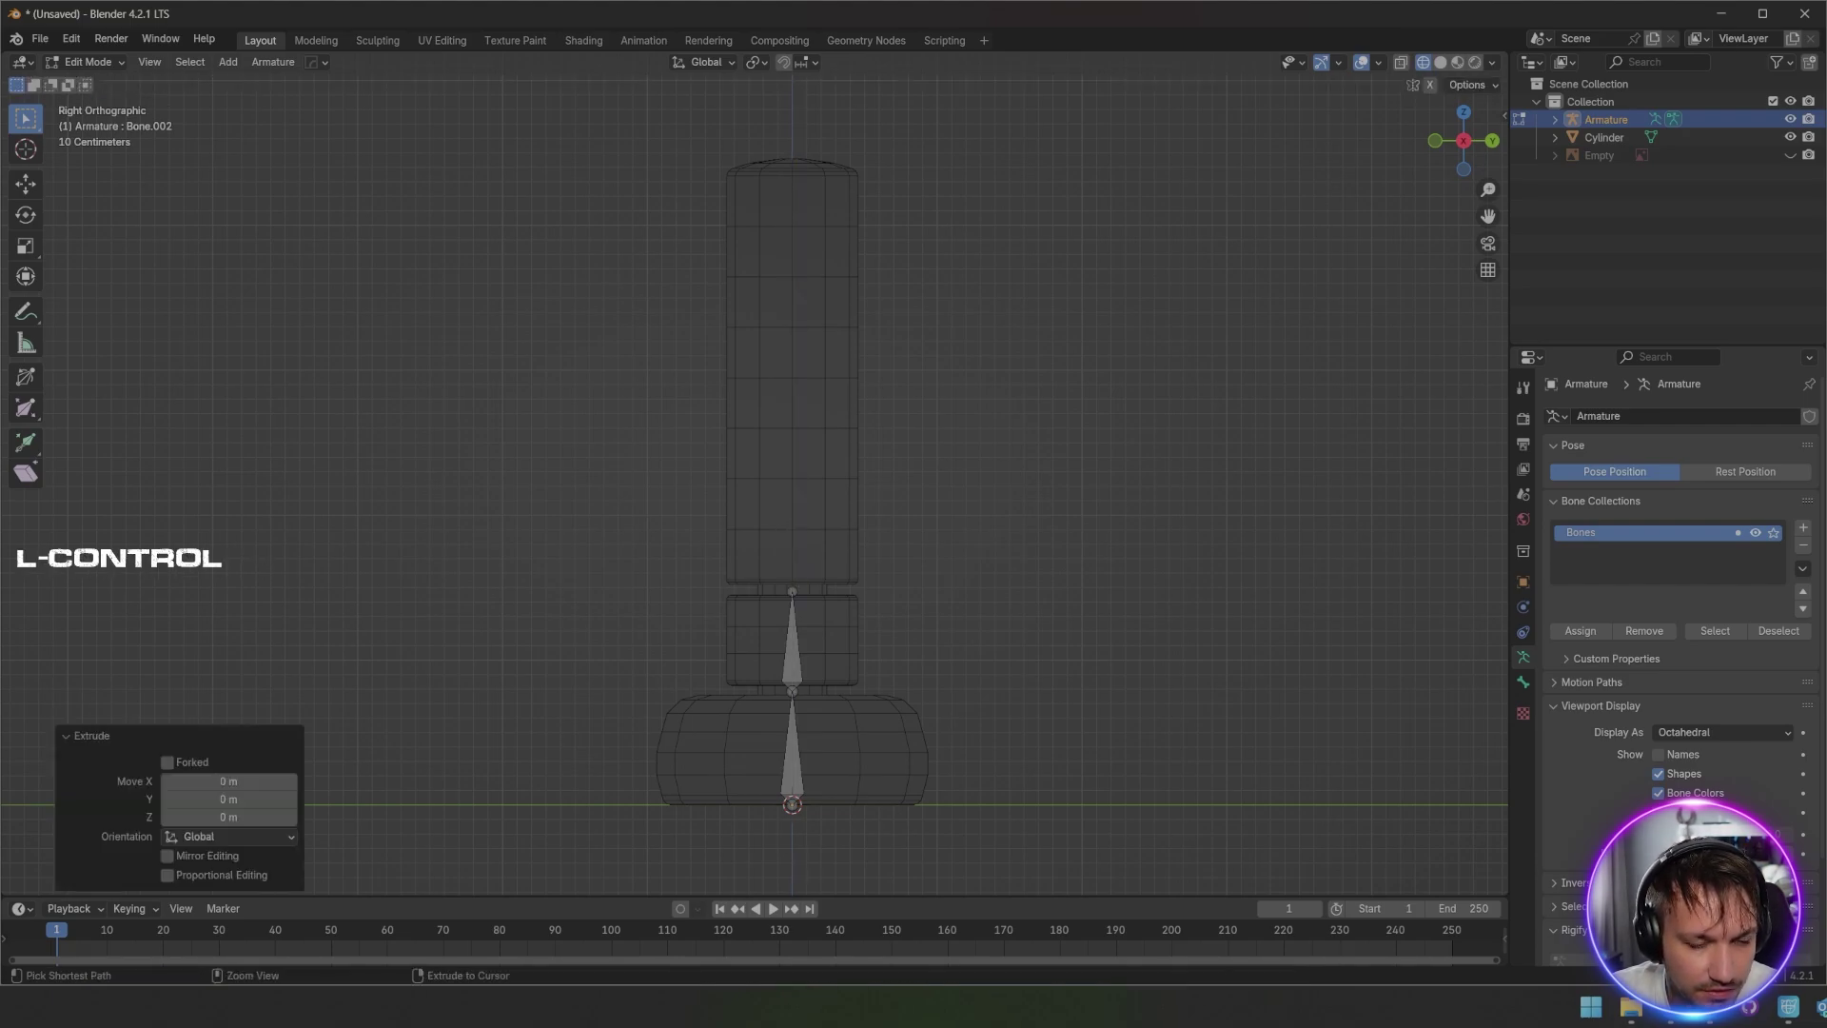
key("ctrl+z")
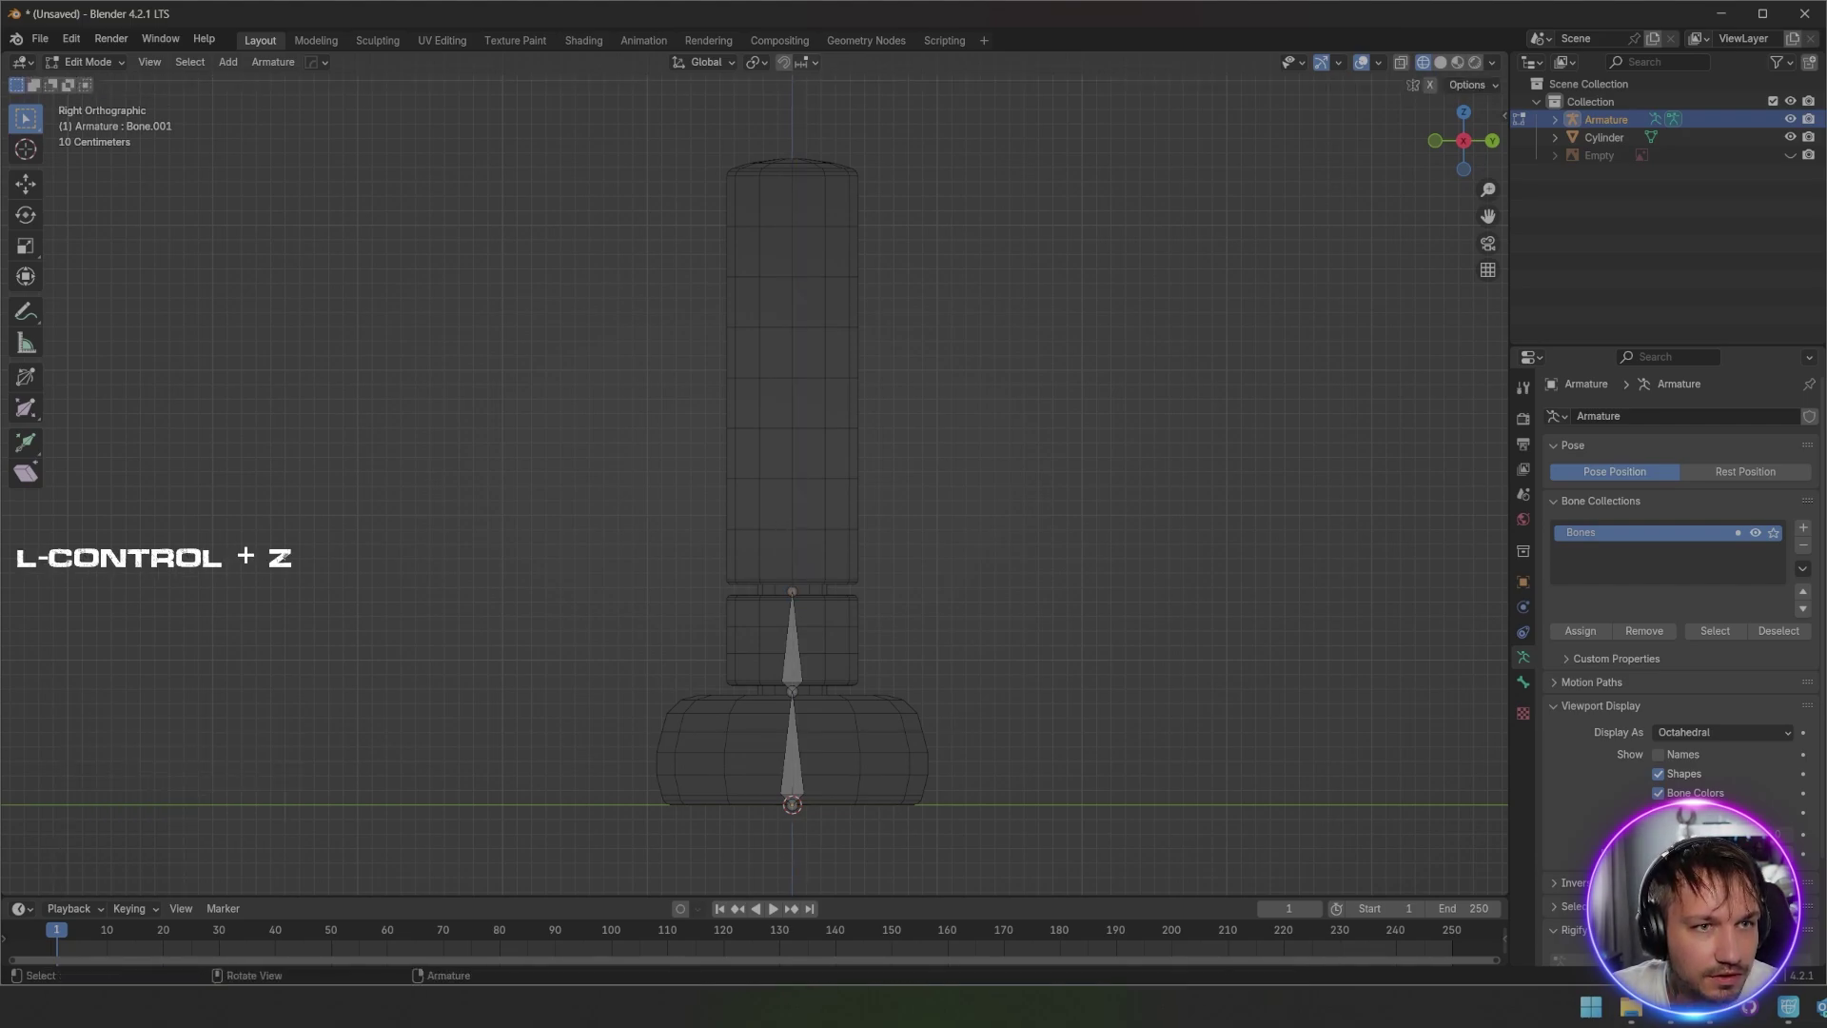
Step: Change the snap target from Increment to Vertex for placing the bones
left_click(804, 62)
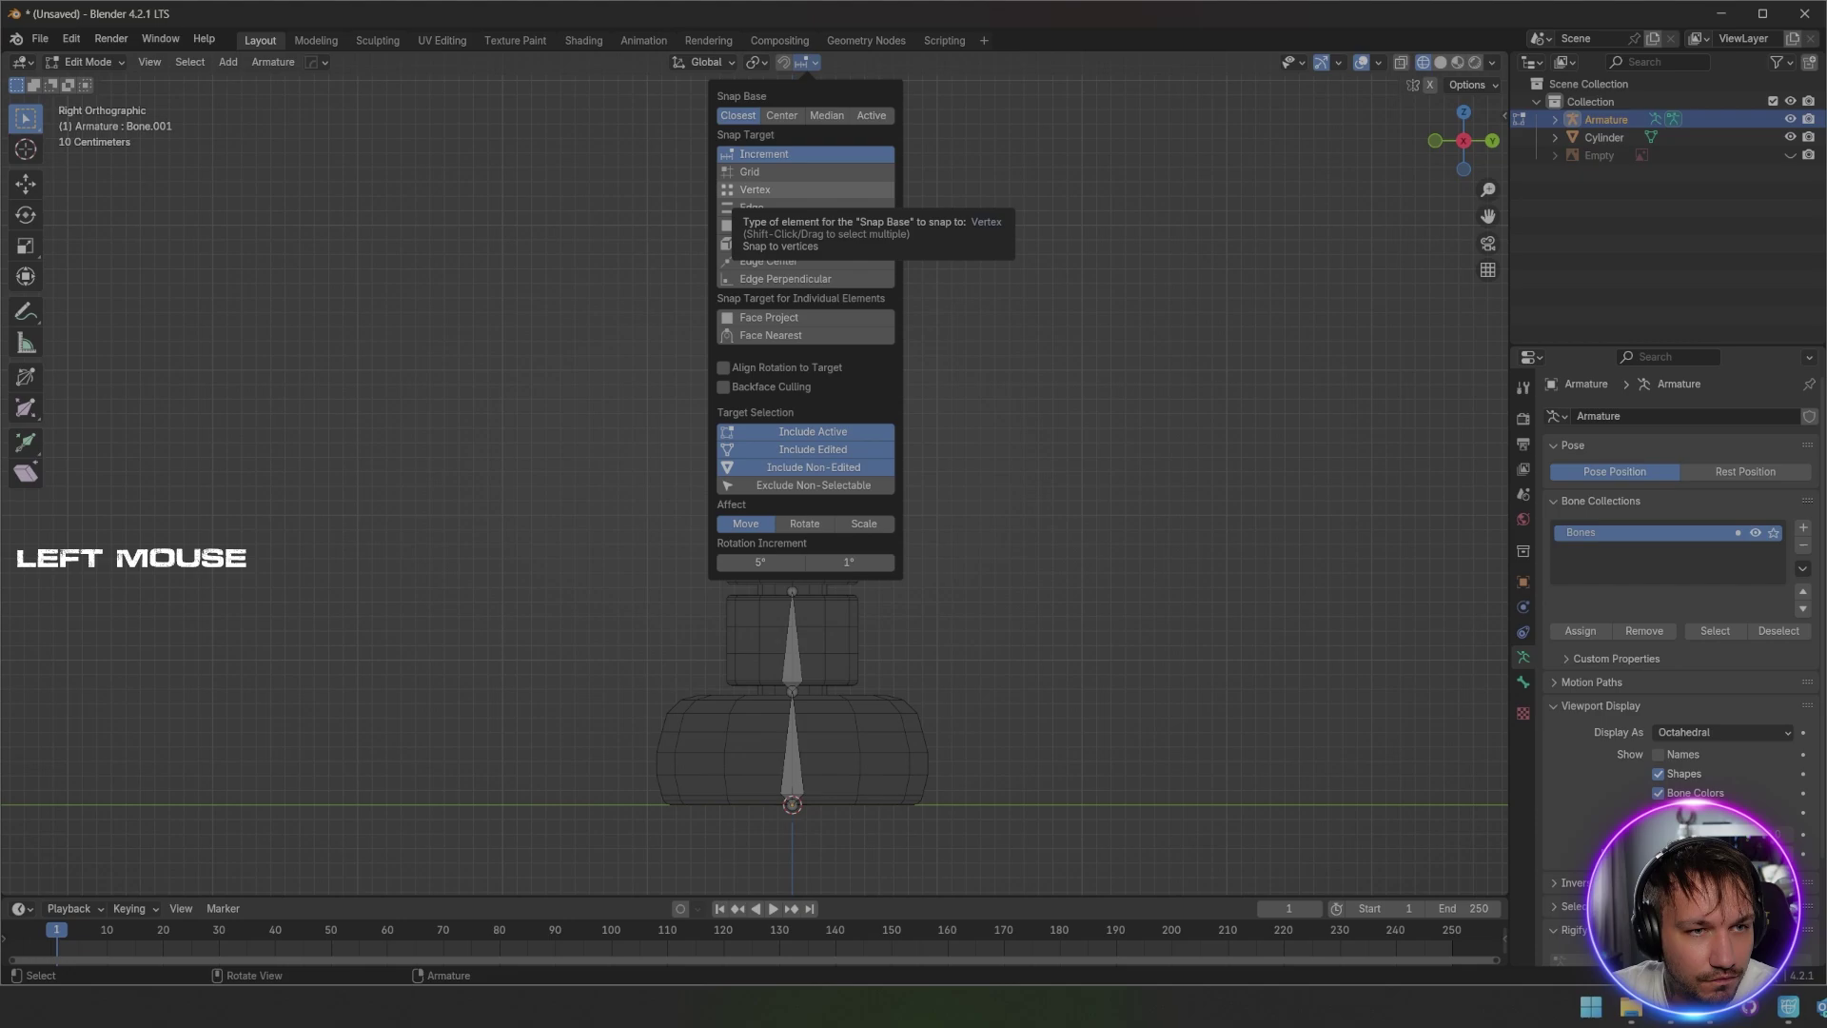
left_click(761, 189)
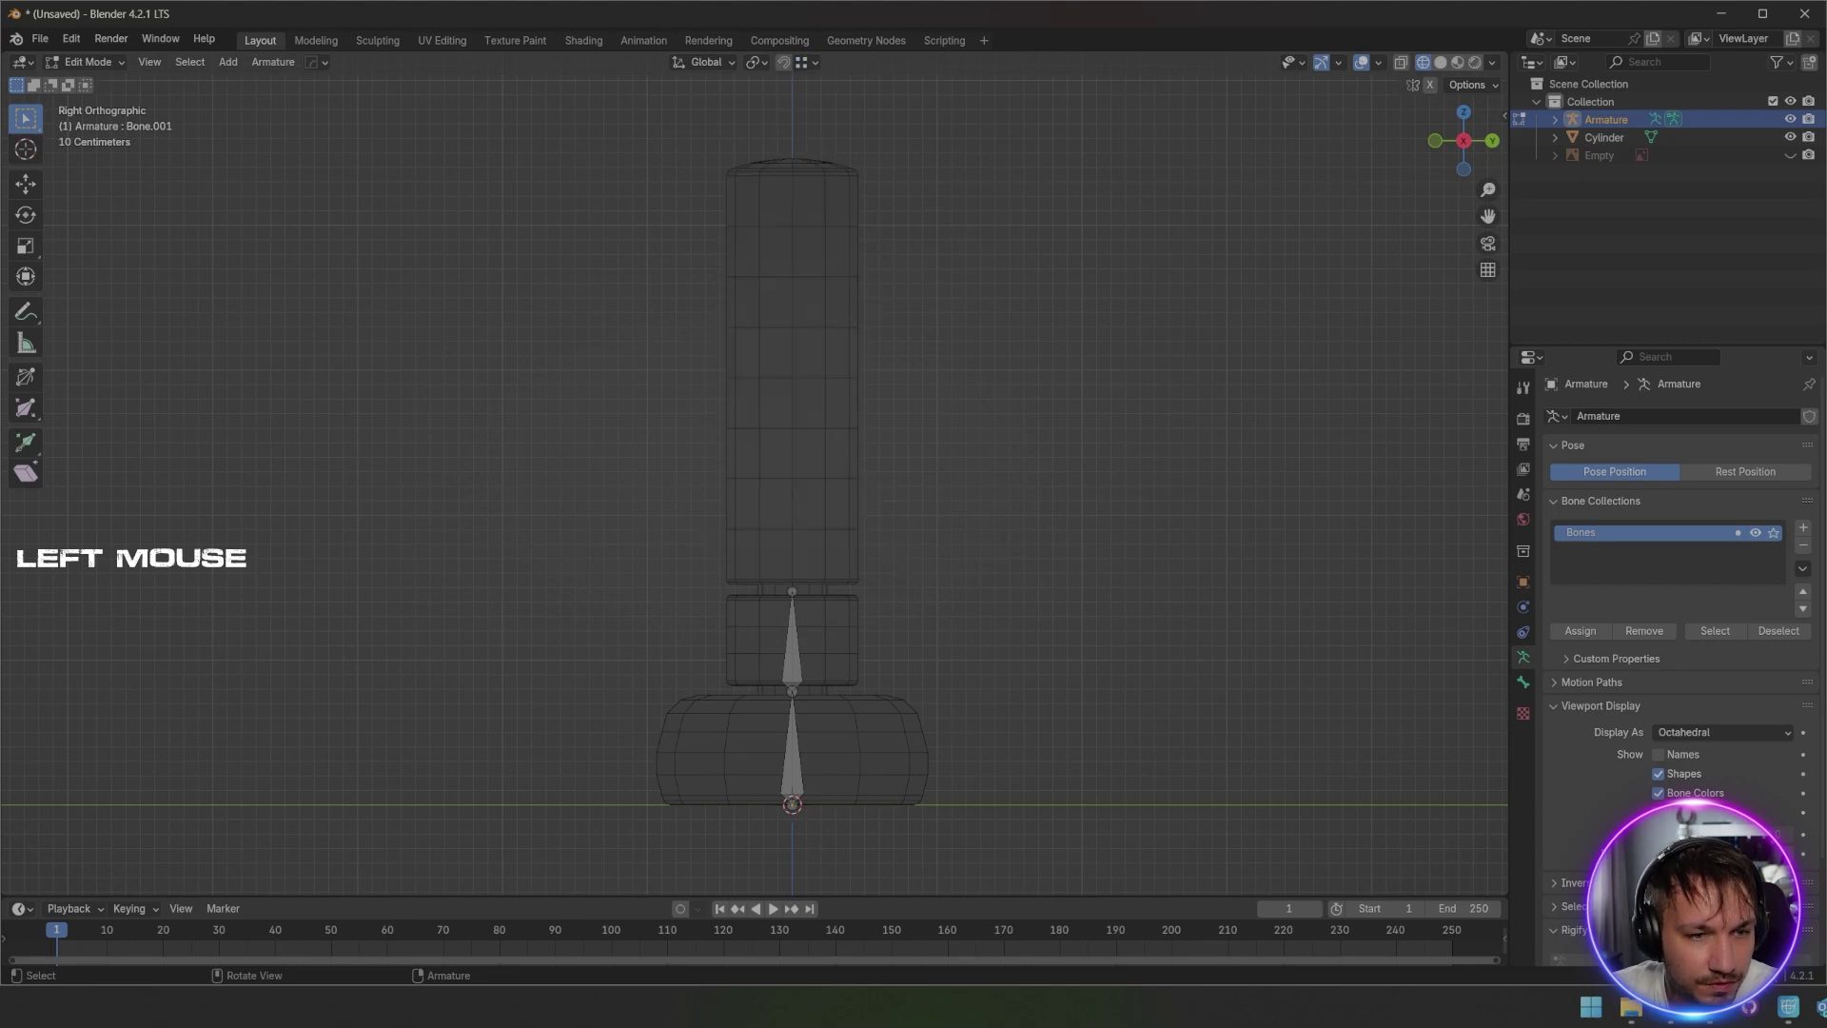
Step: Turn on snapping so the bone tips snap to the mesh vertices
left_click(784, 62)
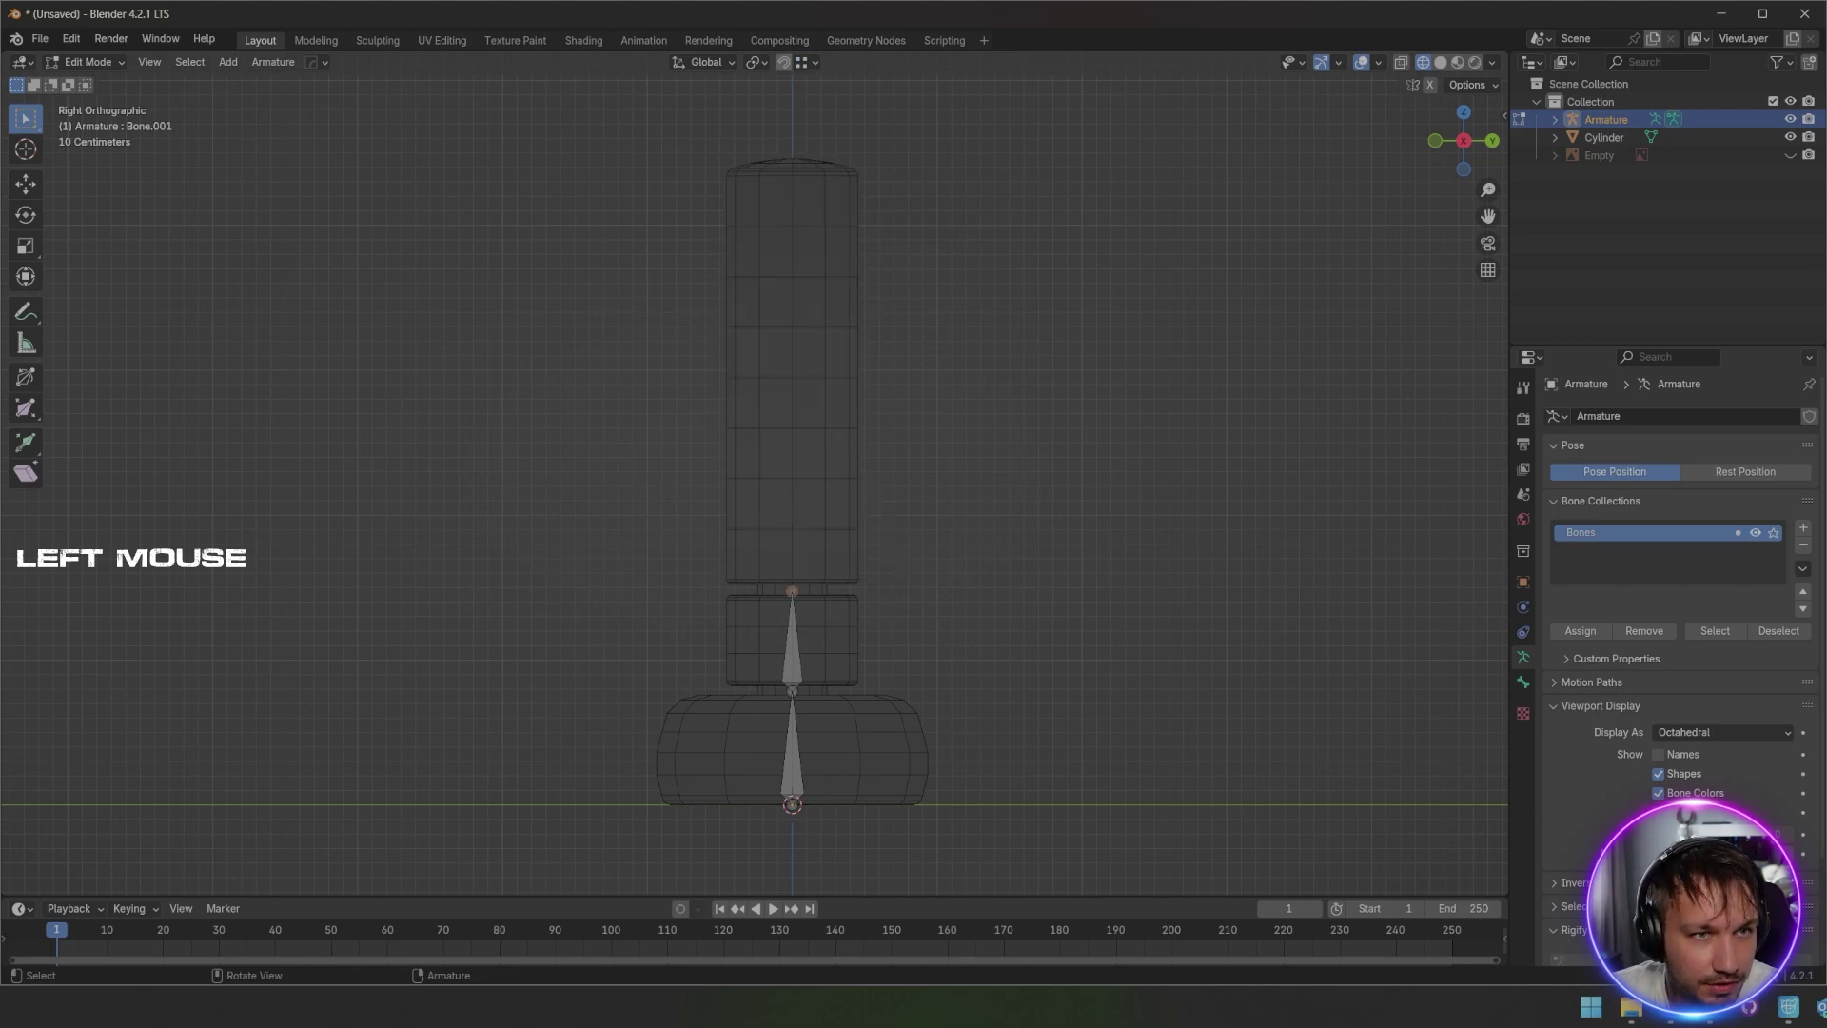
key("g")
key("z")
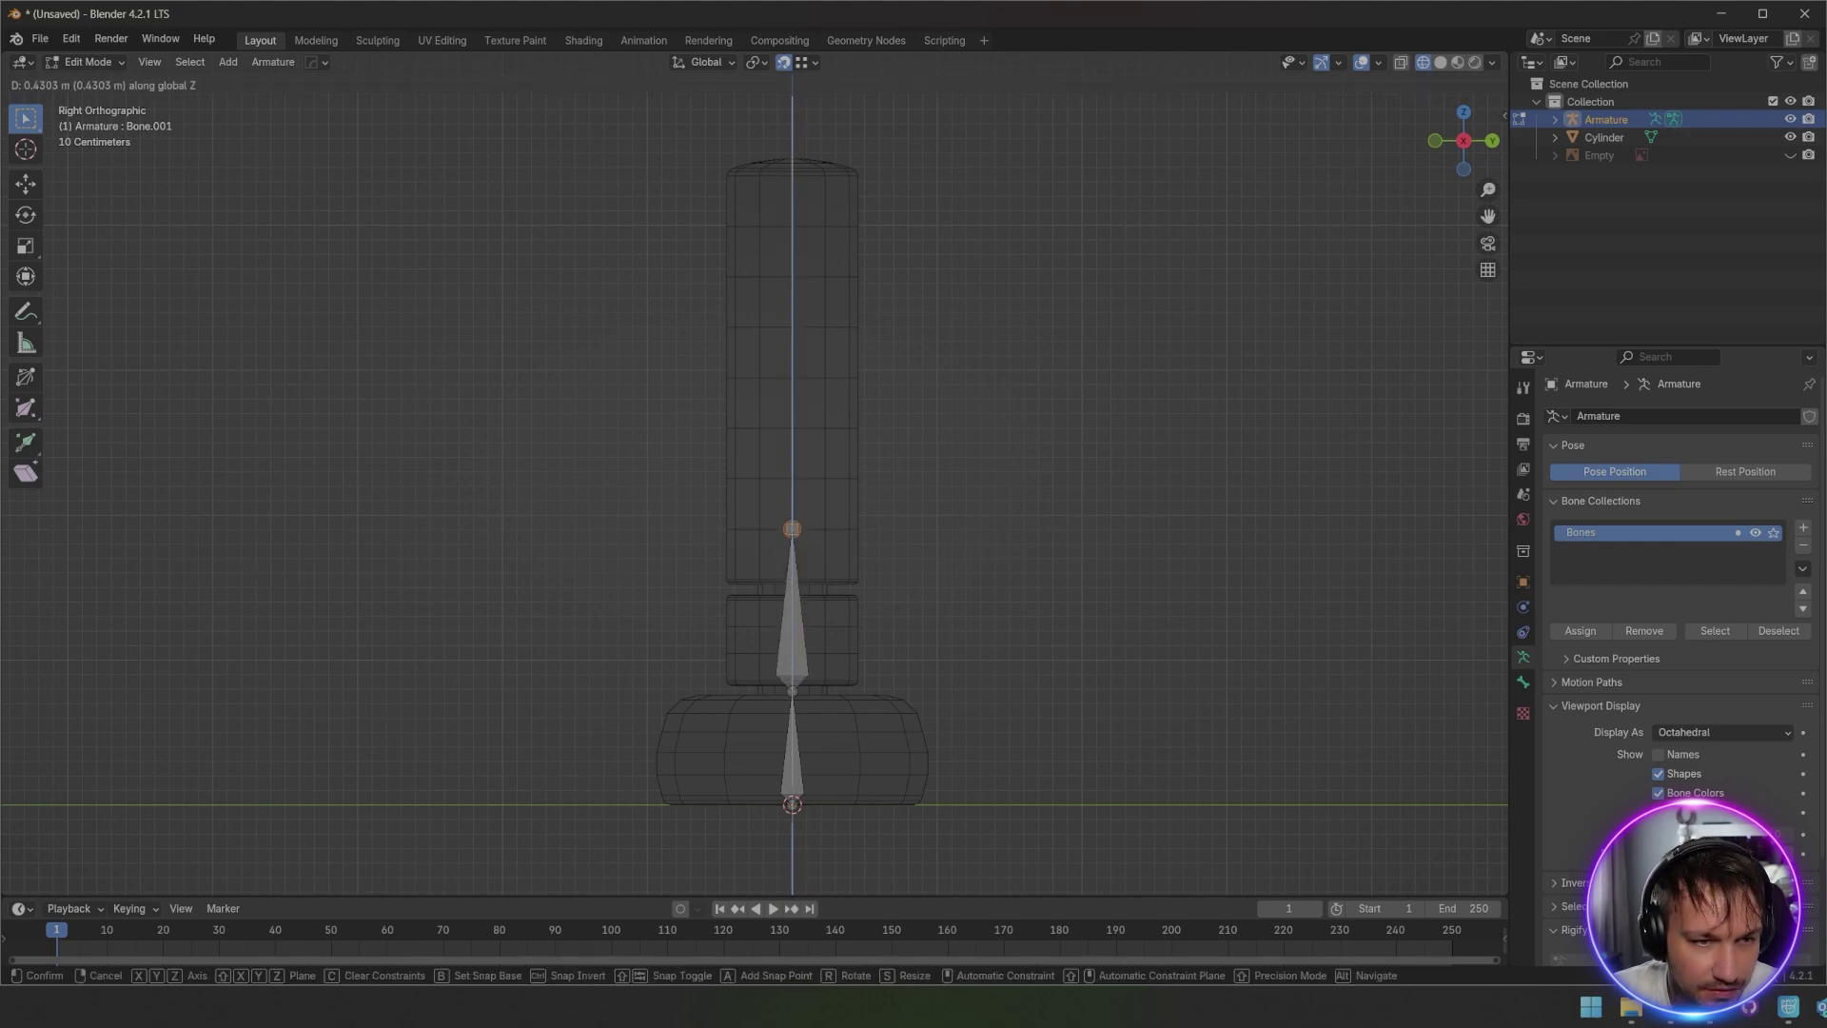
right_click(792, 528)
Step: Extrude a third bone about 0.779 m up along Z, snapping its tip to an edge loop in the lower part of the tall cylinder
key("e")
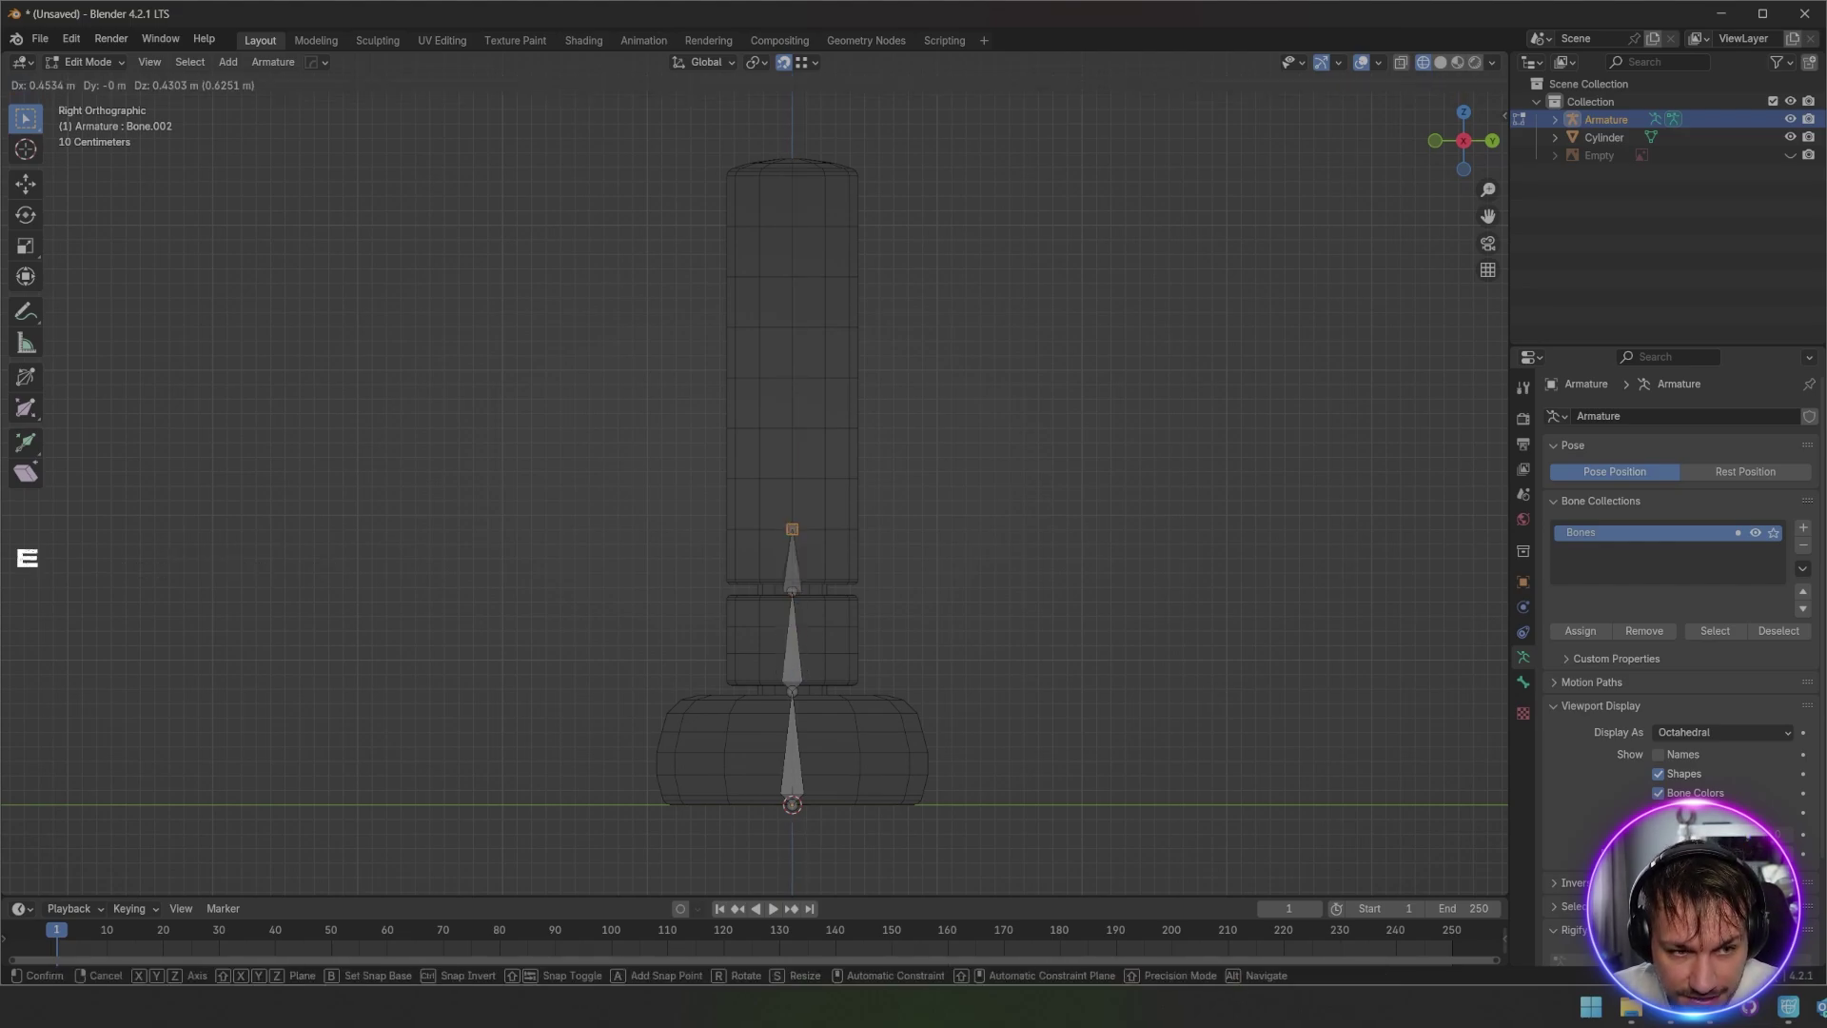
key("g")
key("z")
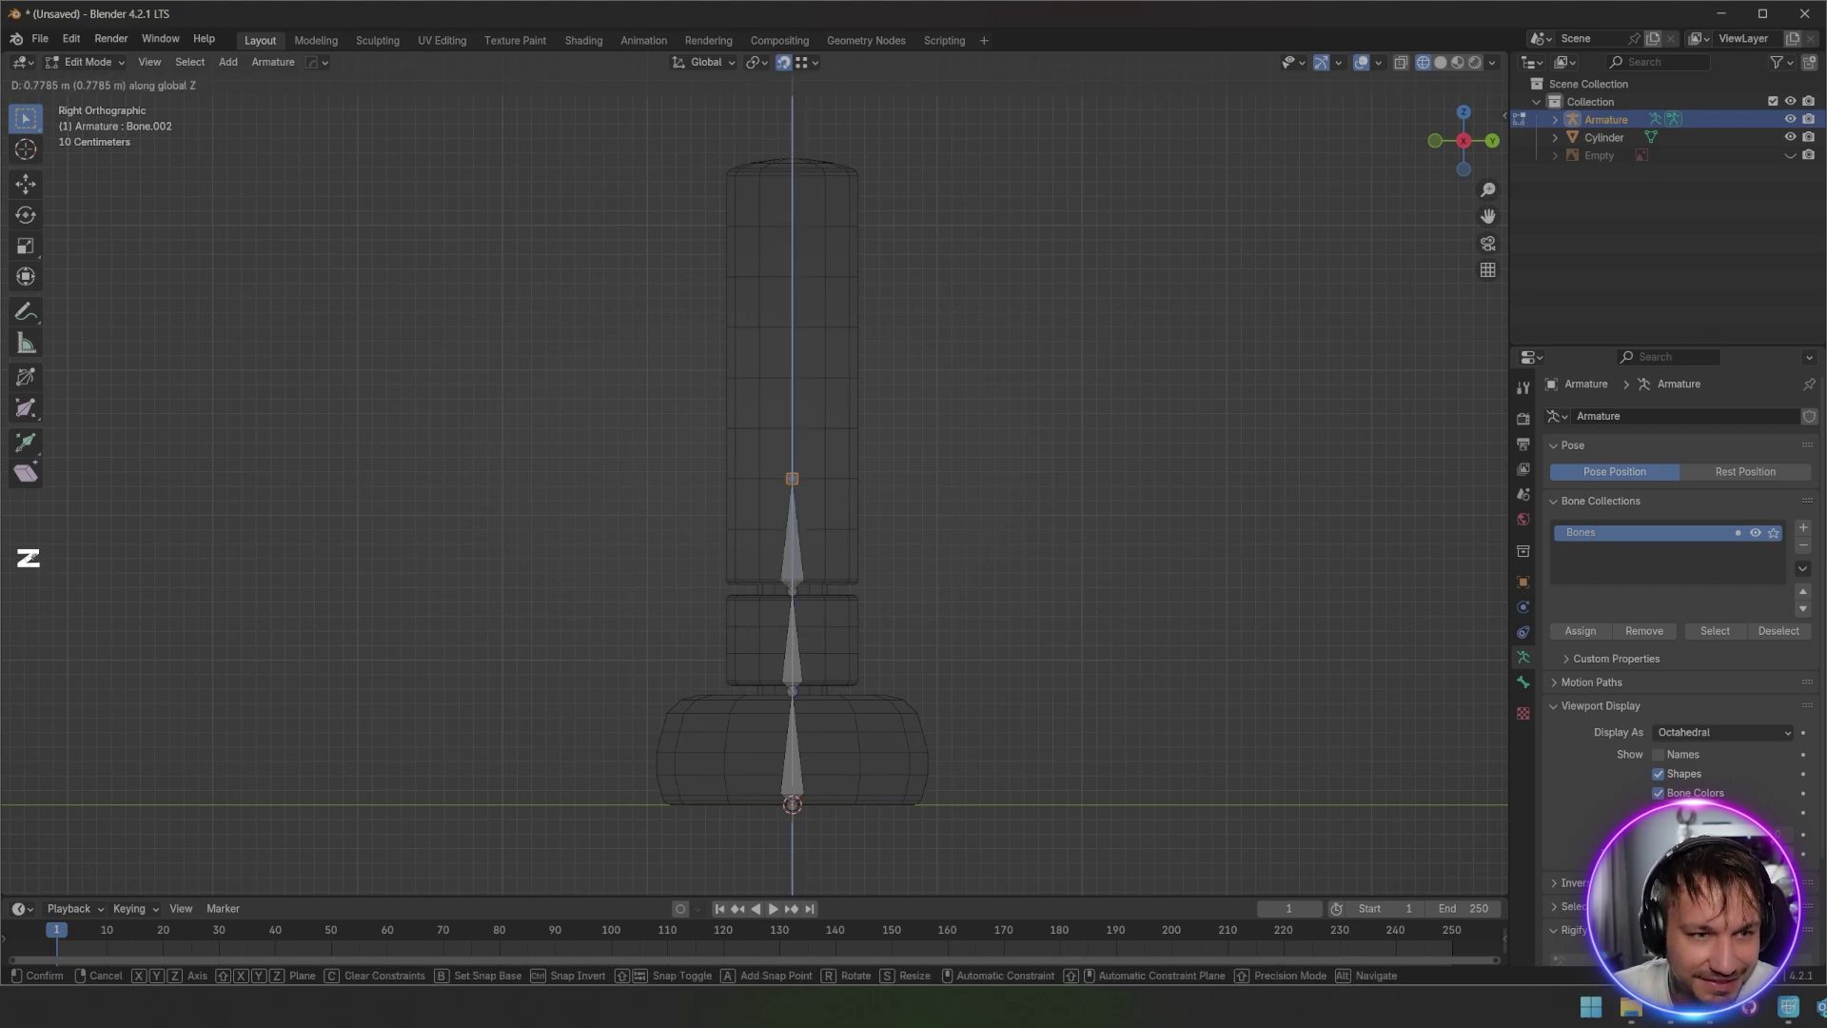
left_click(792, 478)
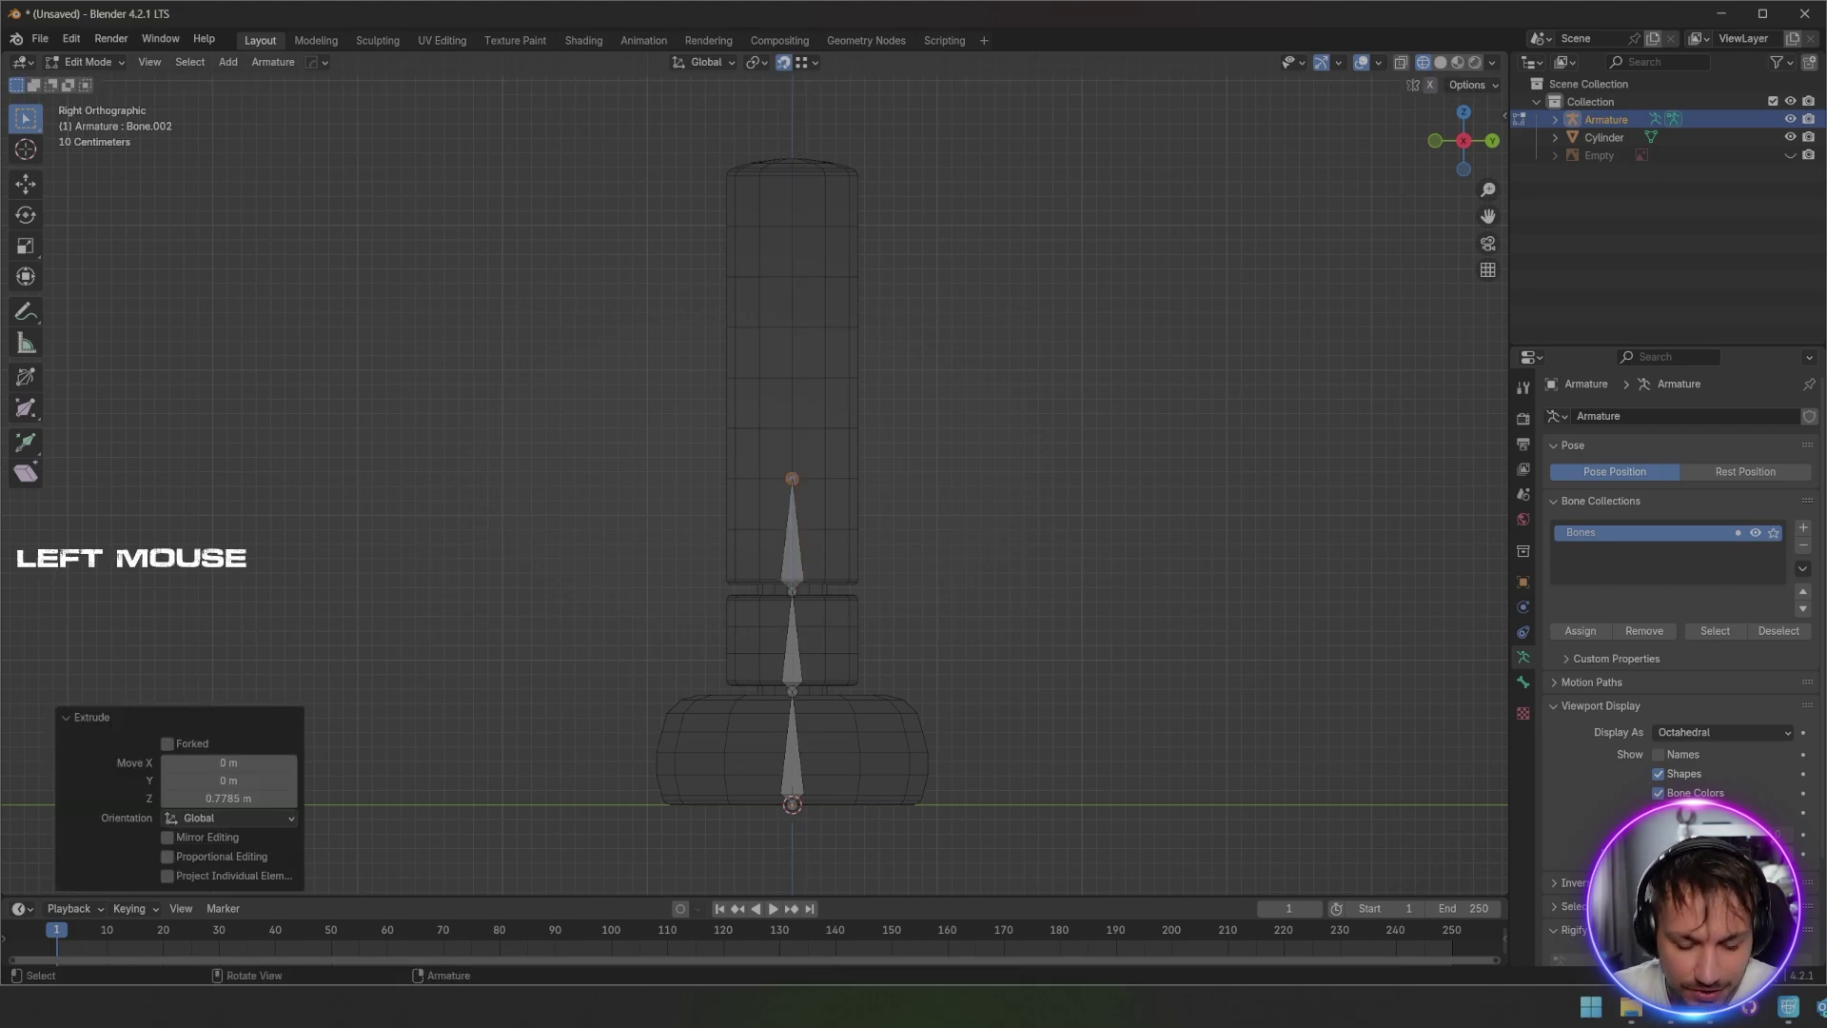
Step: Extrude three more bones about 0.696 m each up along Z, snapping to the cylinder's edge loops and ending near its upper rim
key("e")
key("z")
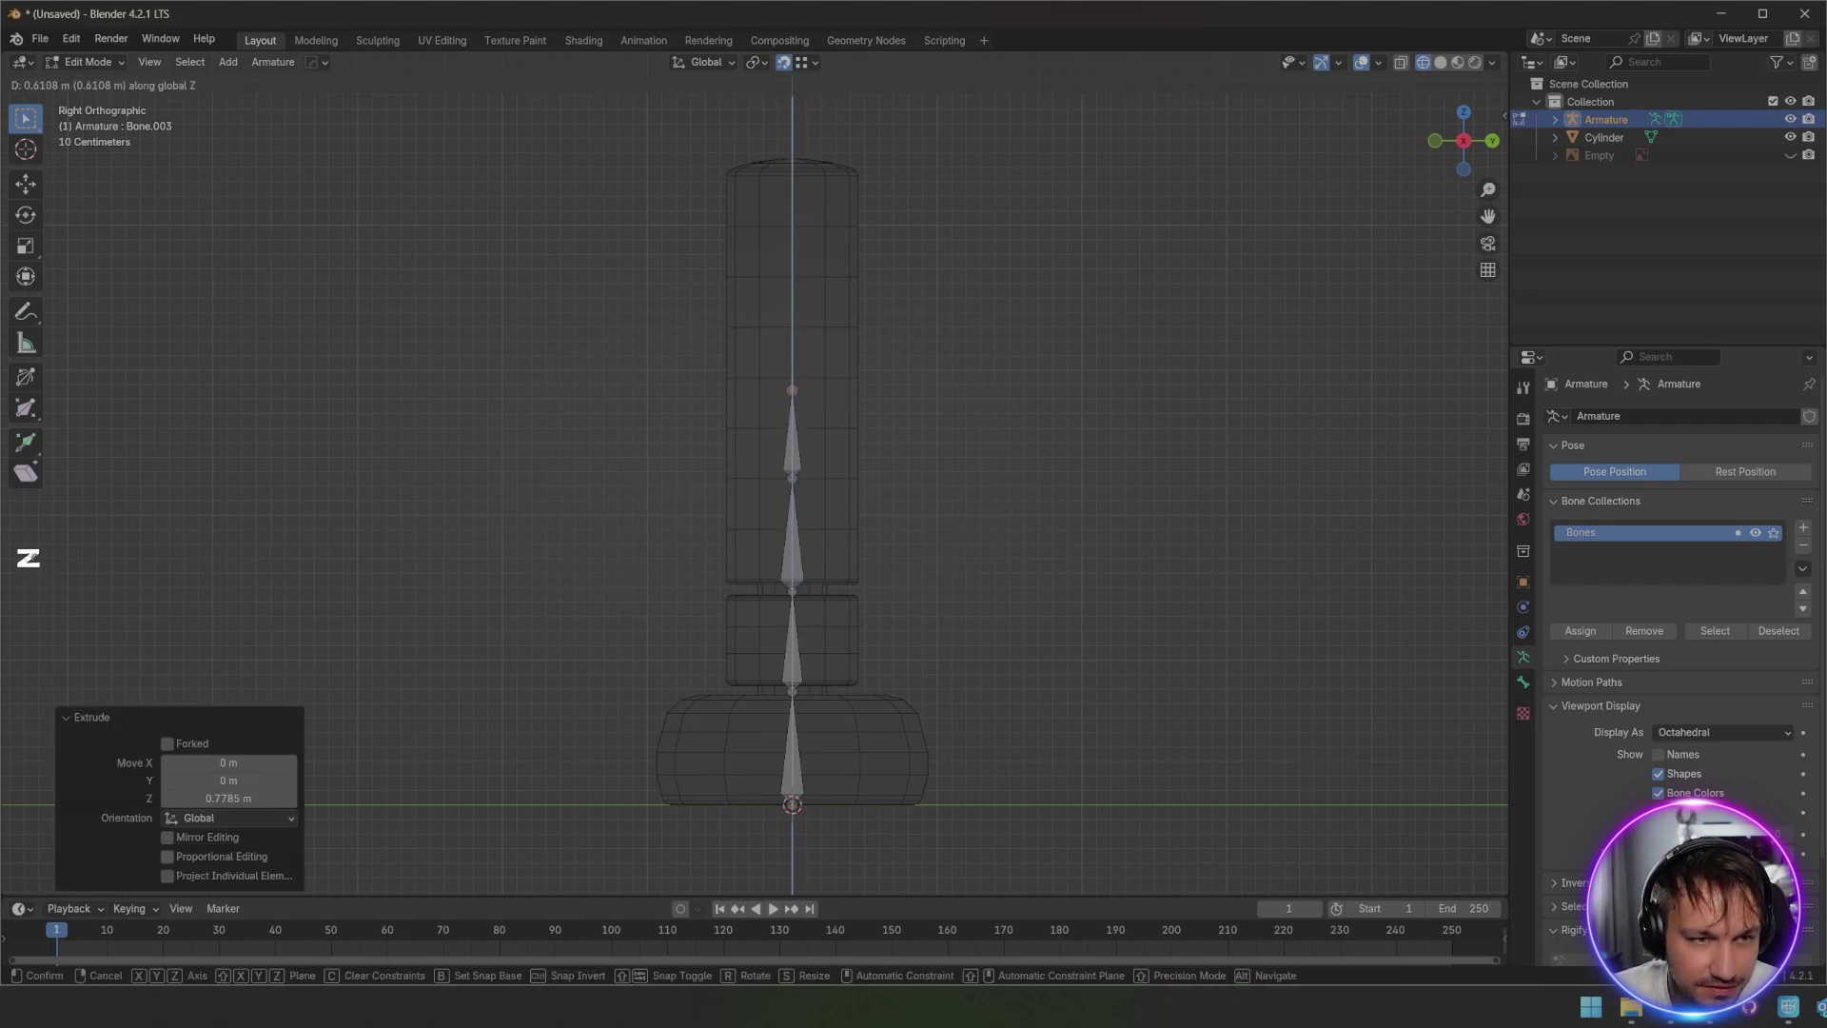
left_click(794, 378)
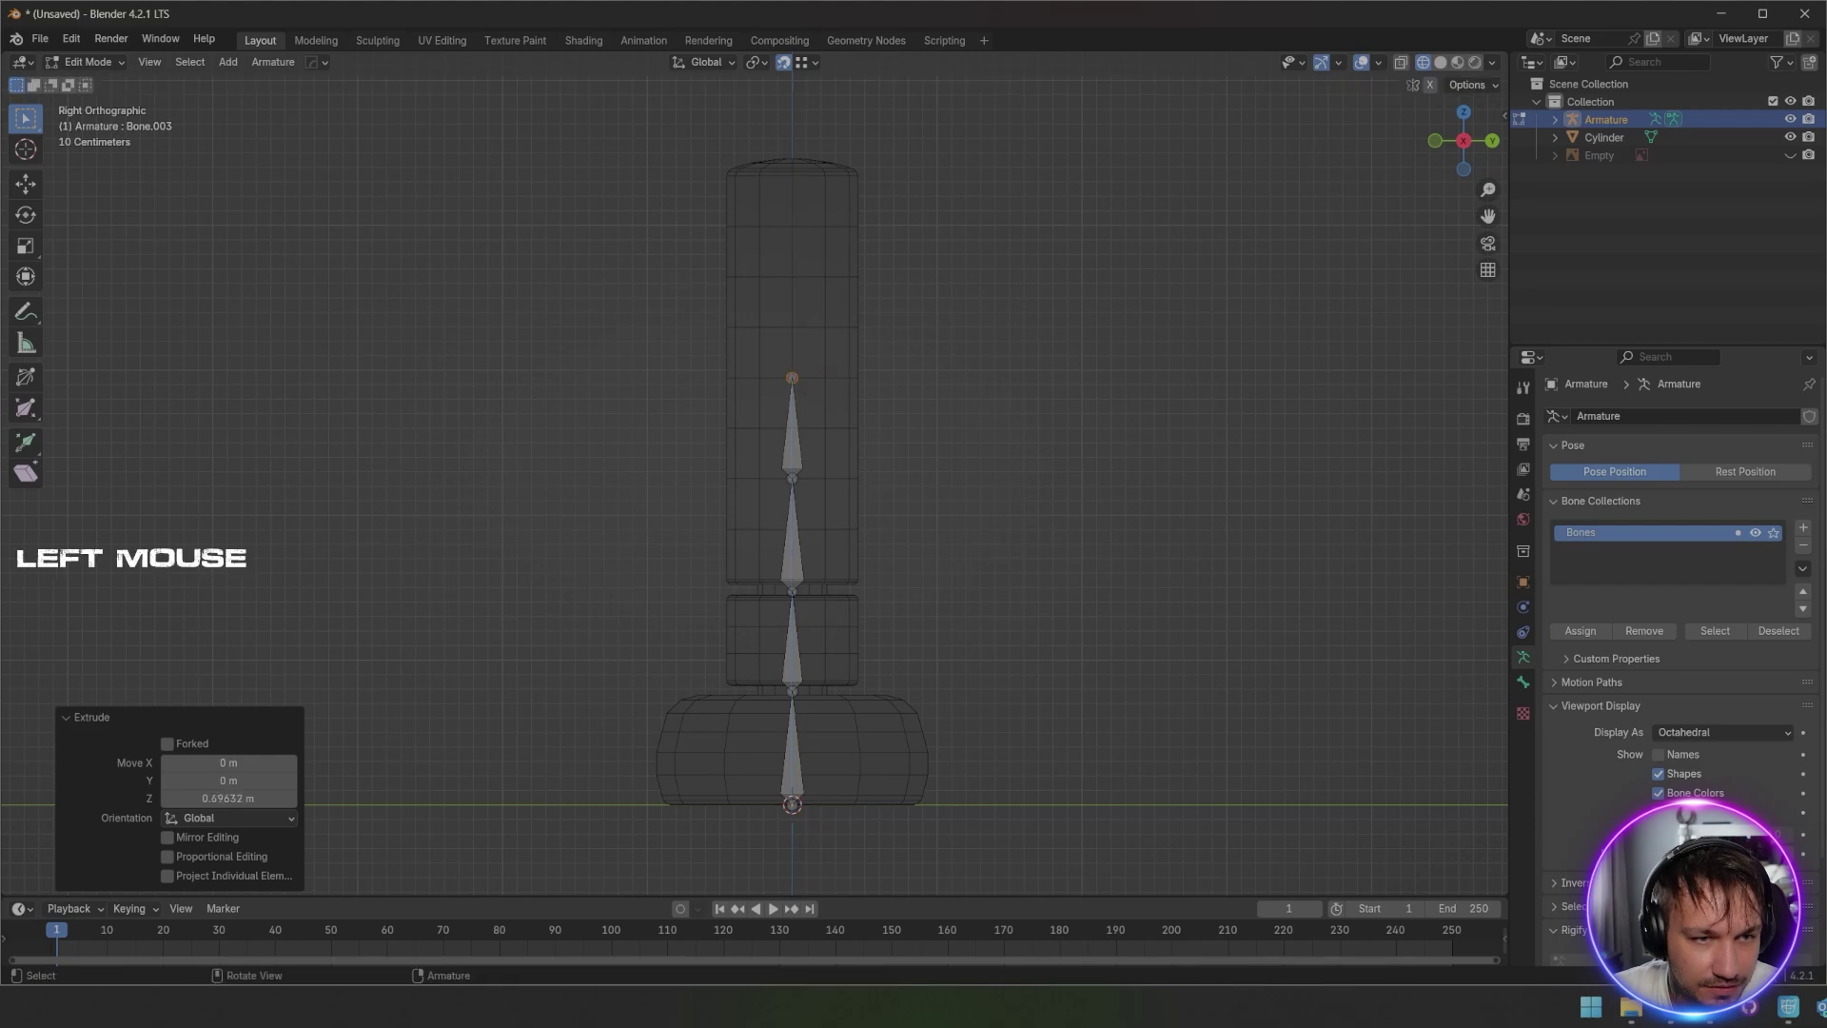
key("e")
key("z")
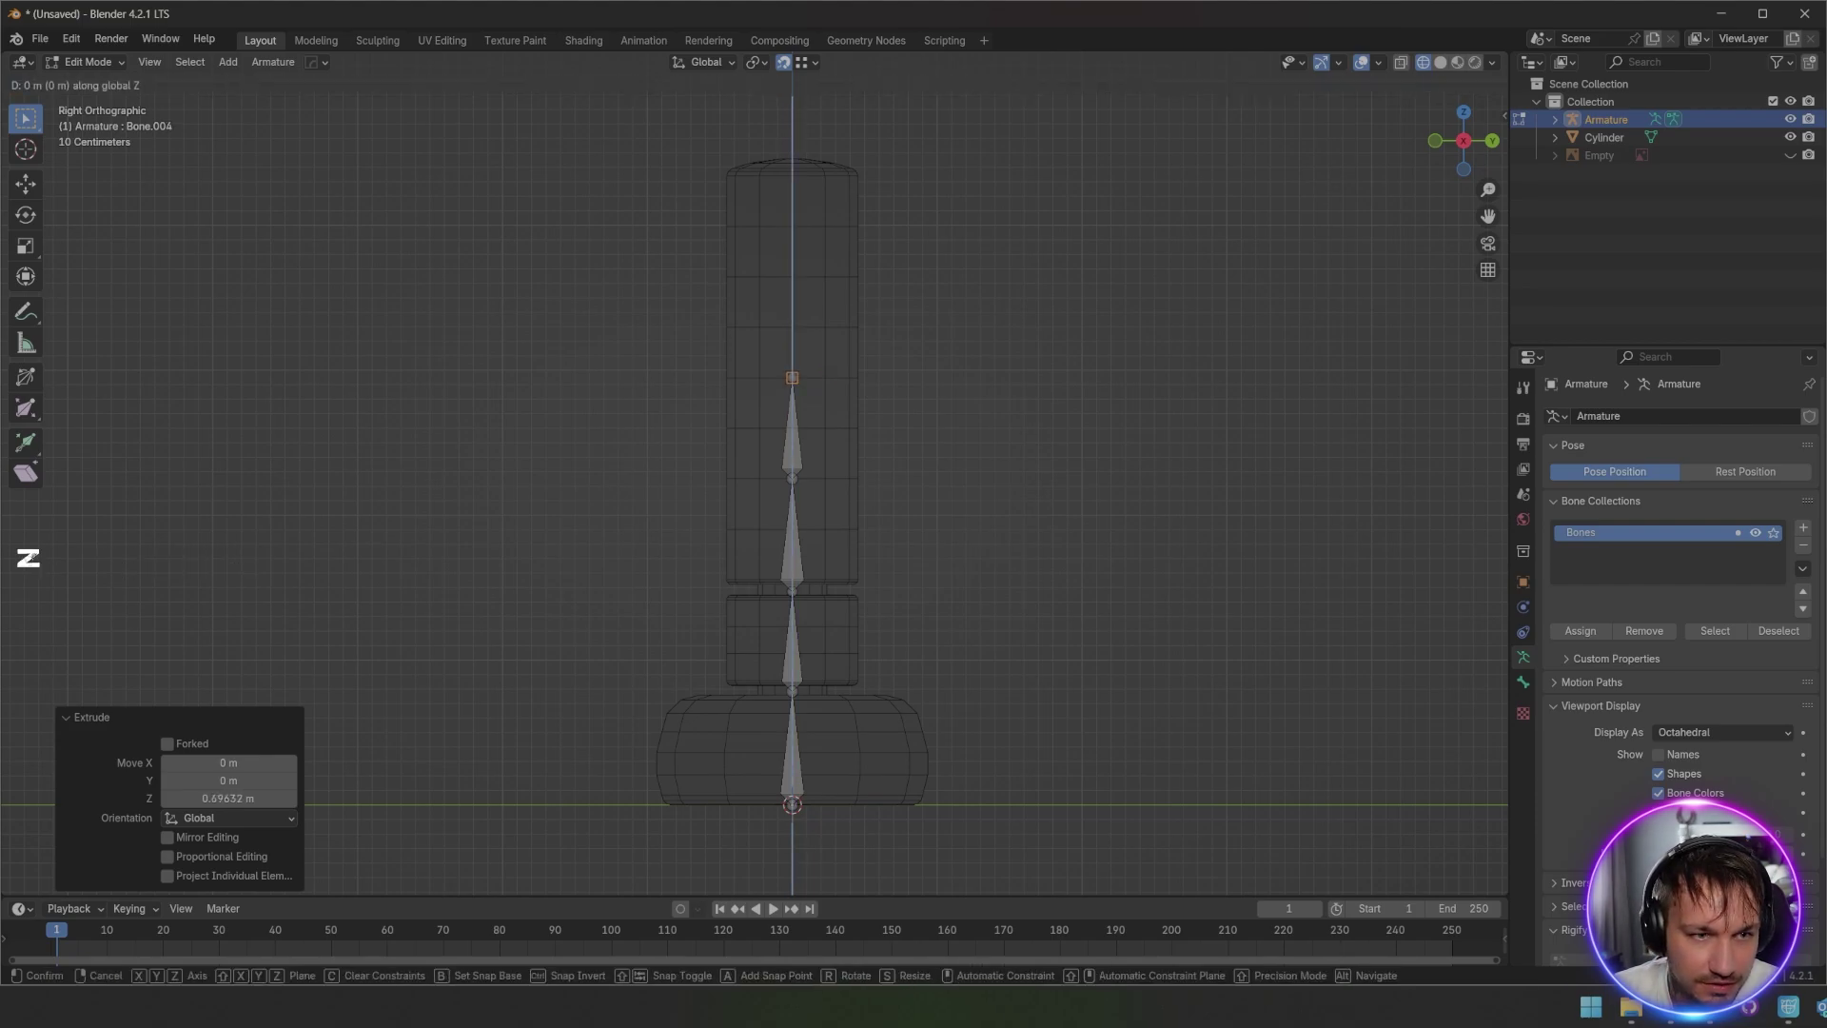
left_click(791, 277)
key("e")
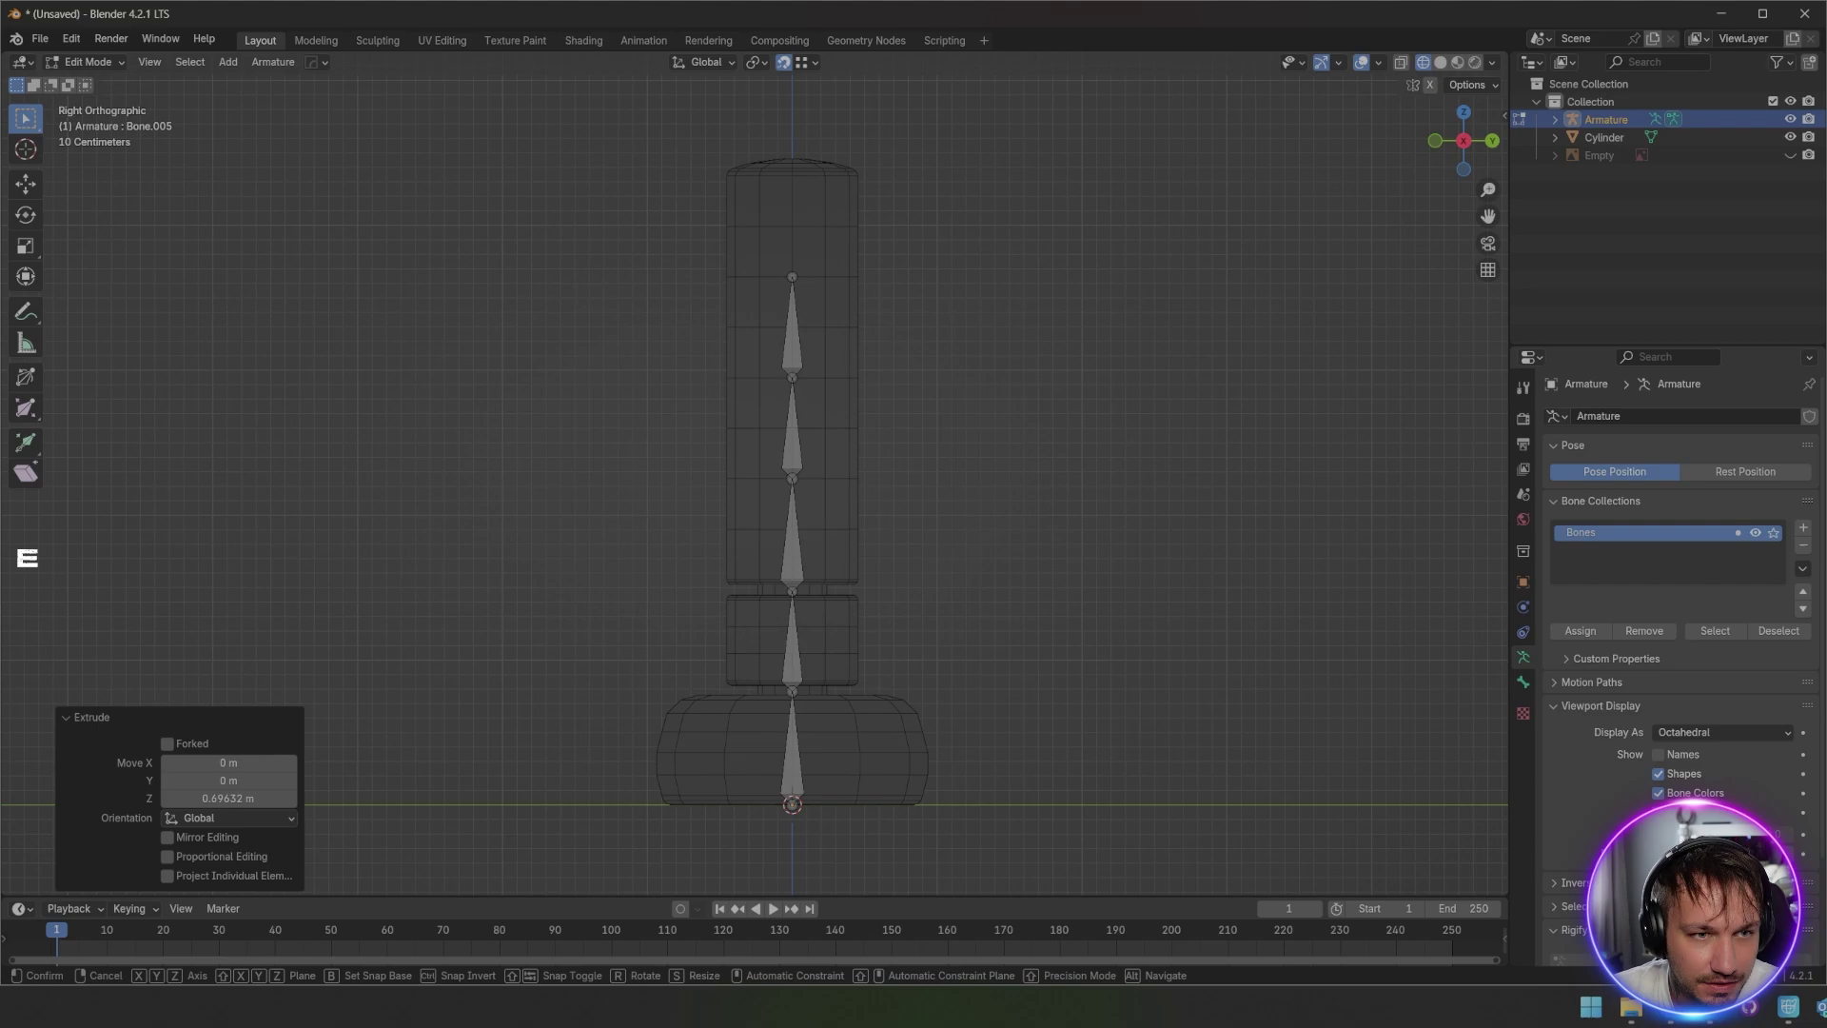
key("z")
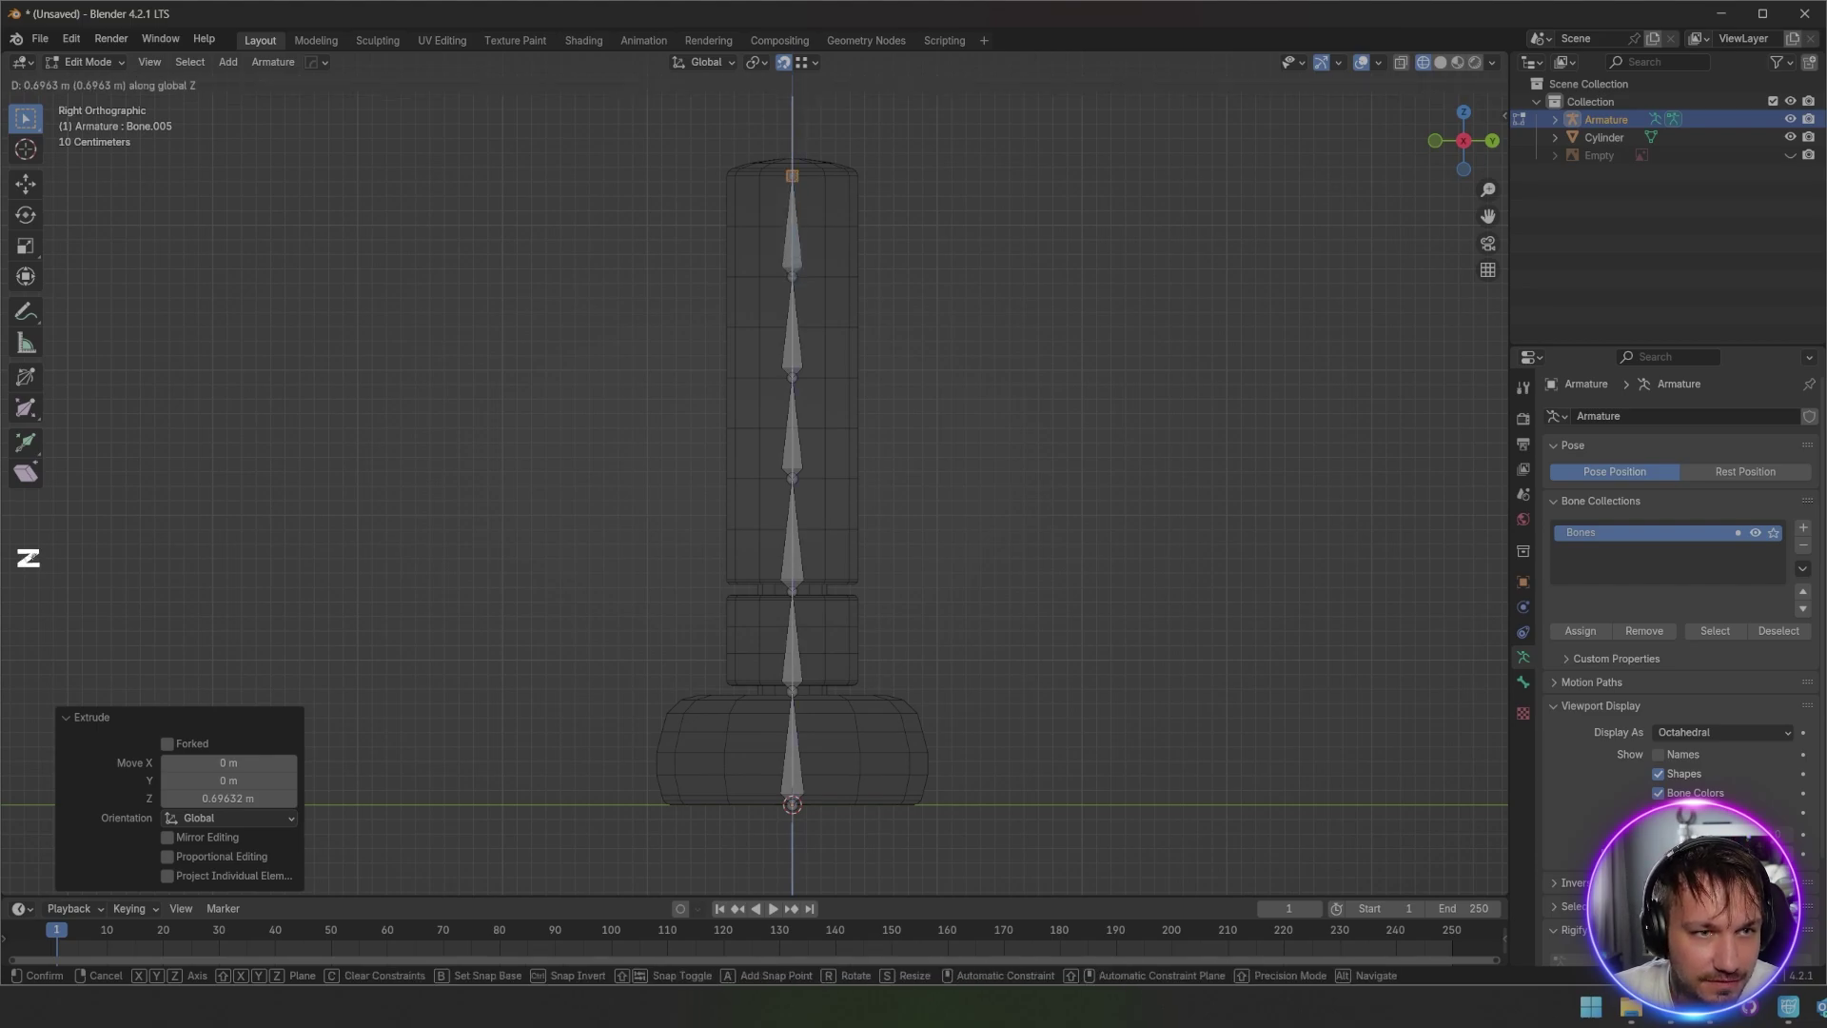
left_click(792, 175)
Step: Deselect the bones, turn off snapping and switch the viewport to solid shading
middle_click_drag(792, 175, 820, 180)
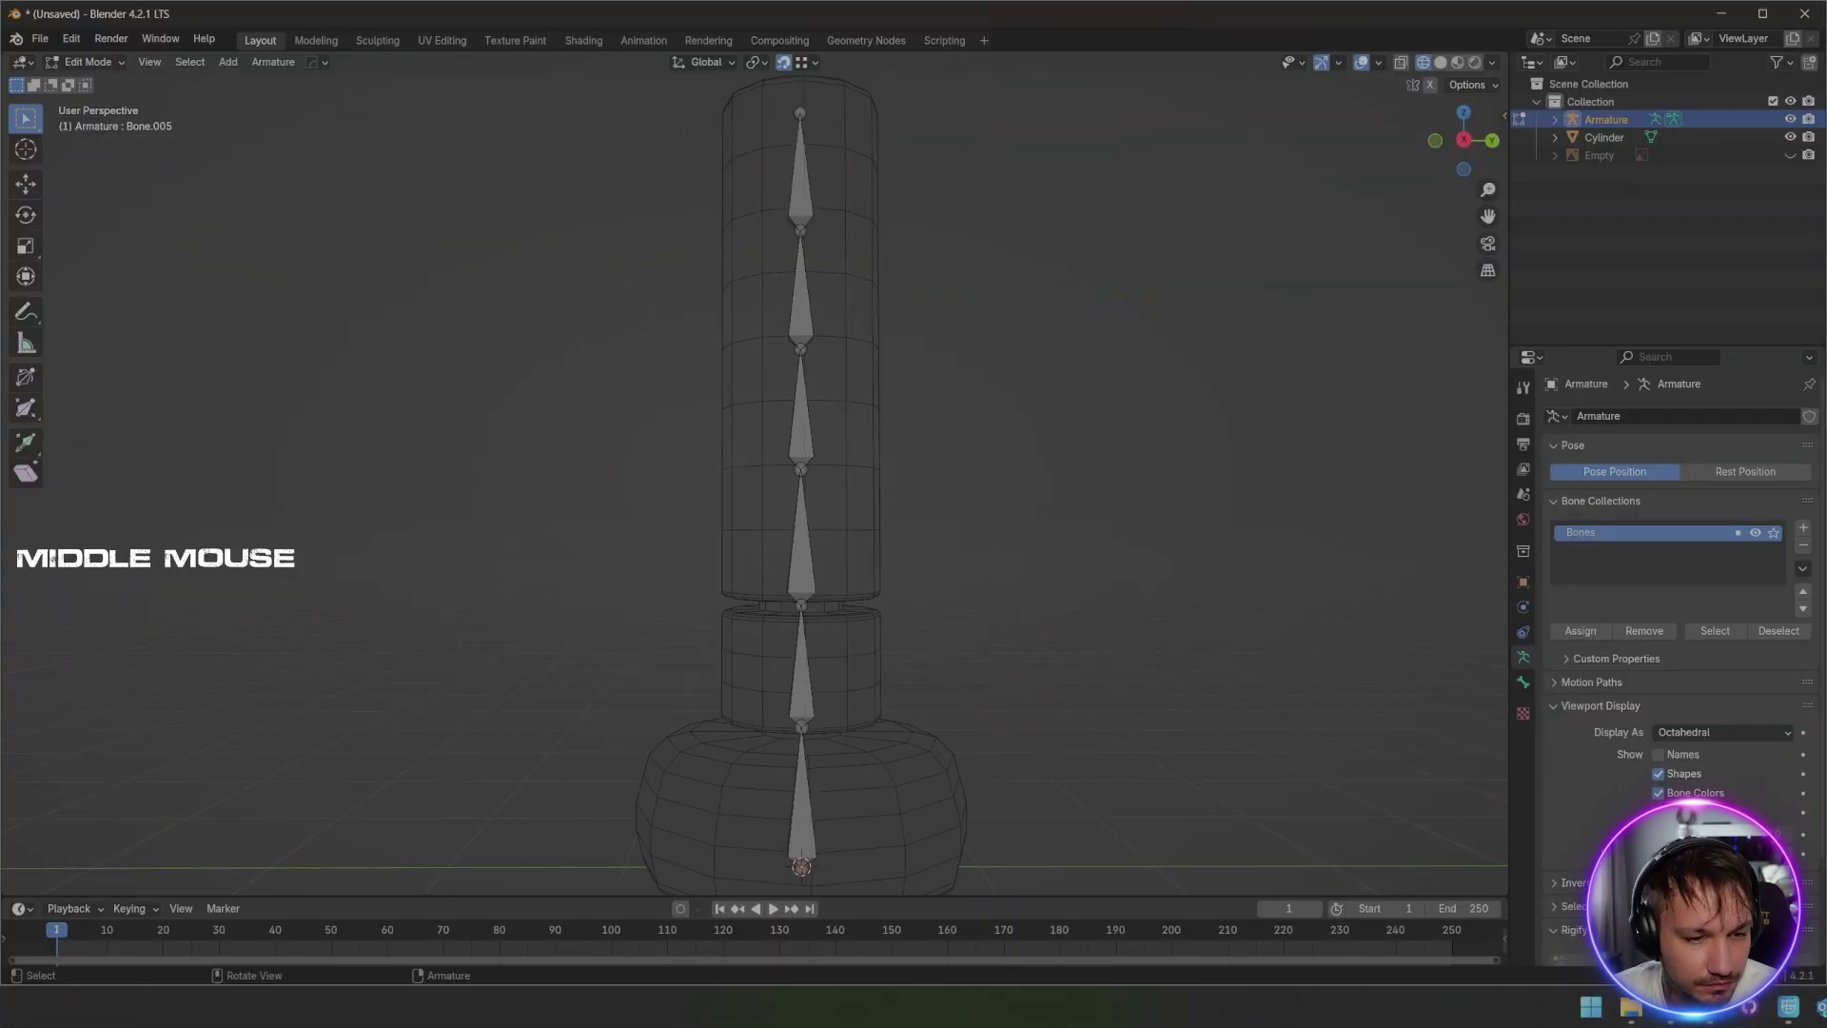
scroll(791, 485, "down", 3)
left_click(952, 381)
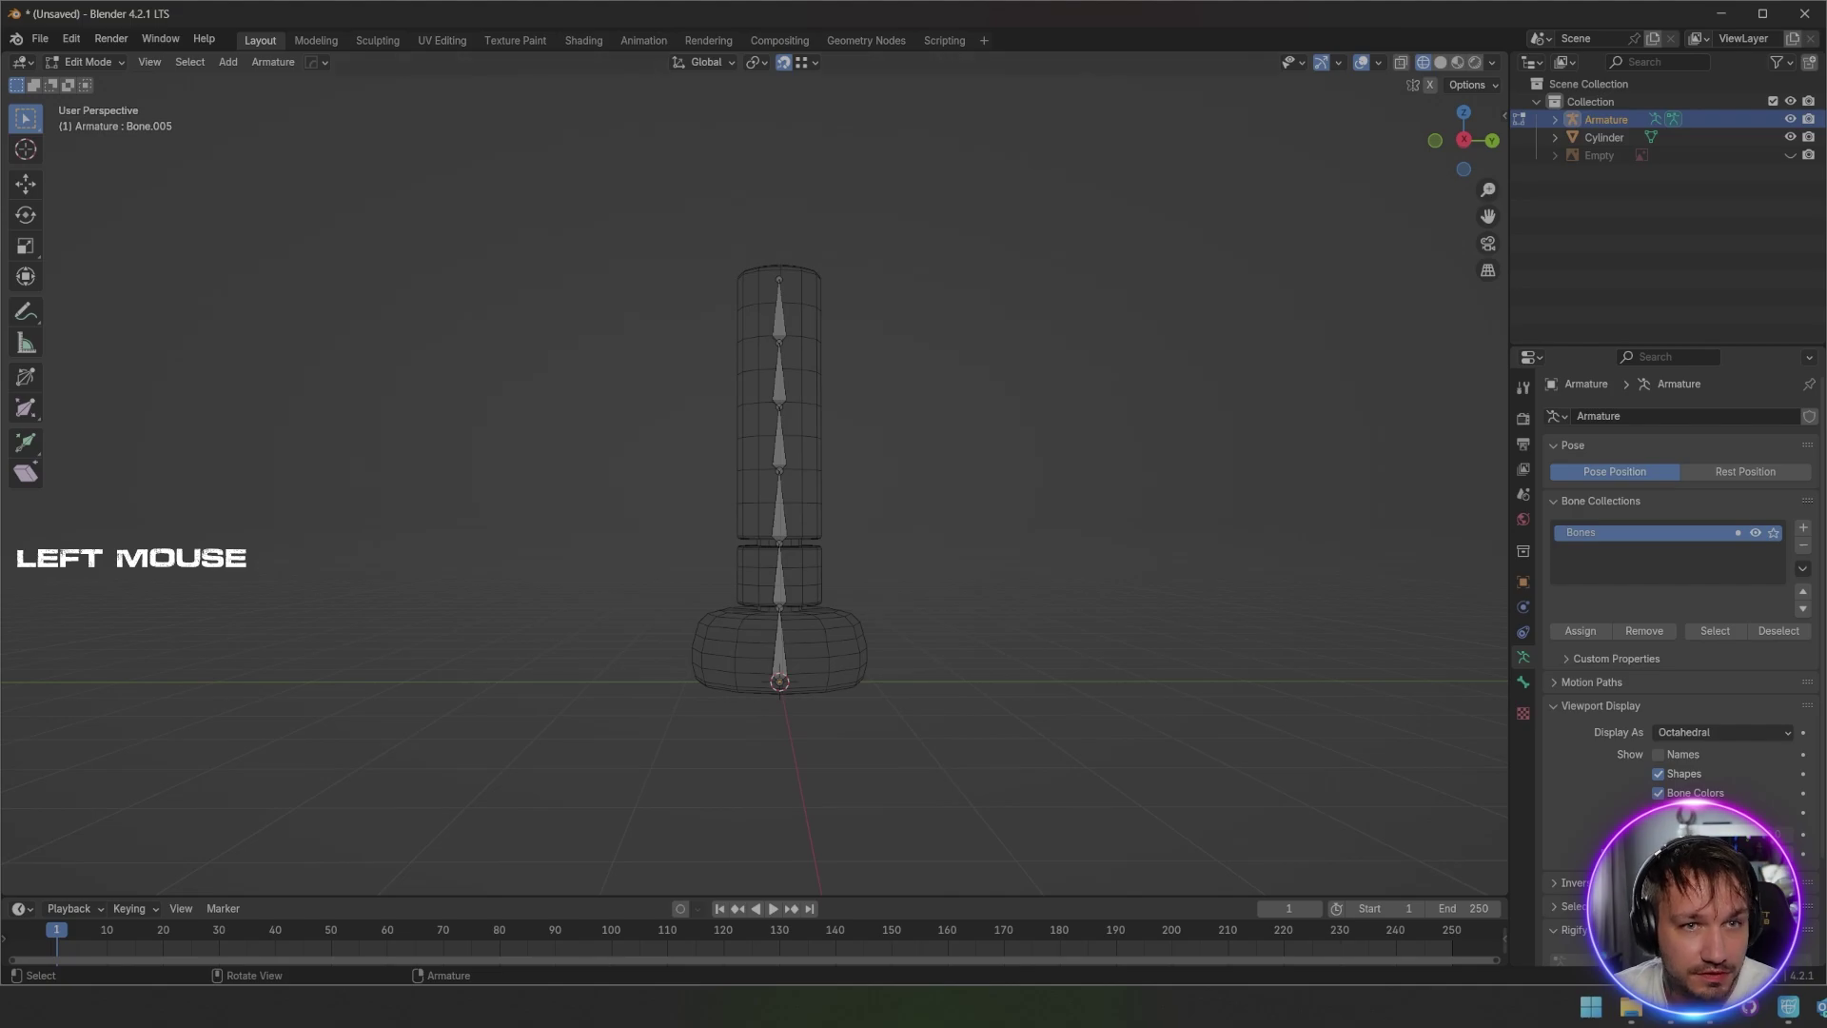
left_click(783, 62)
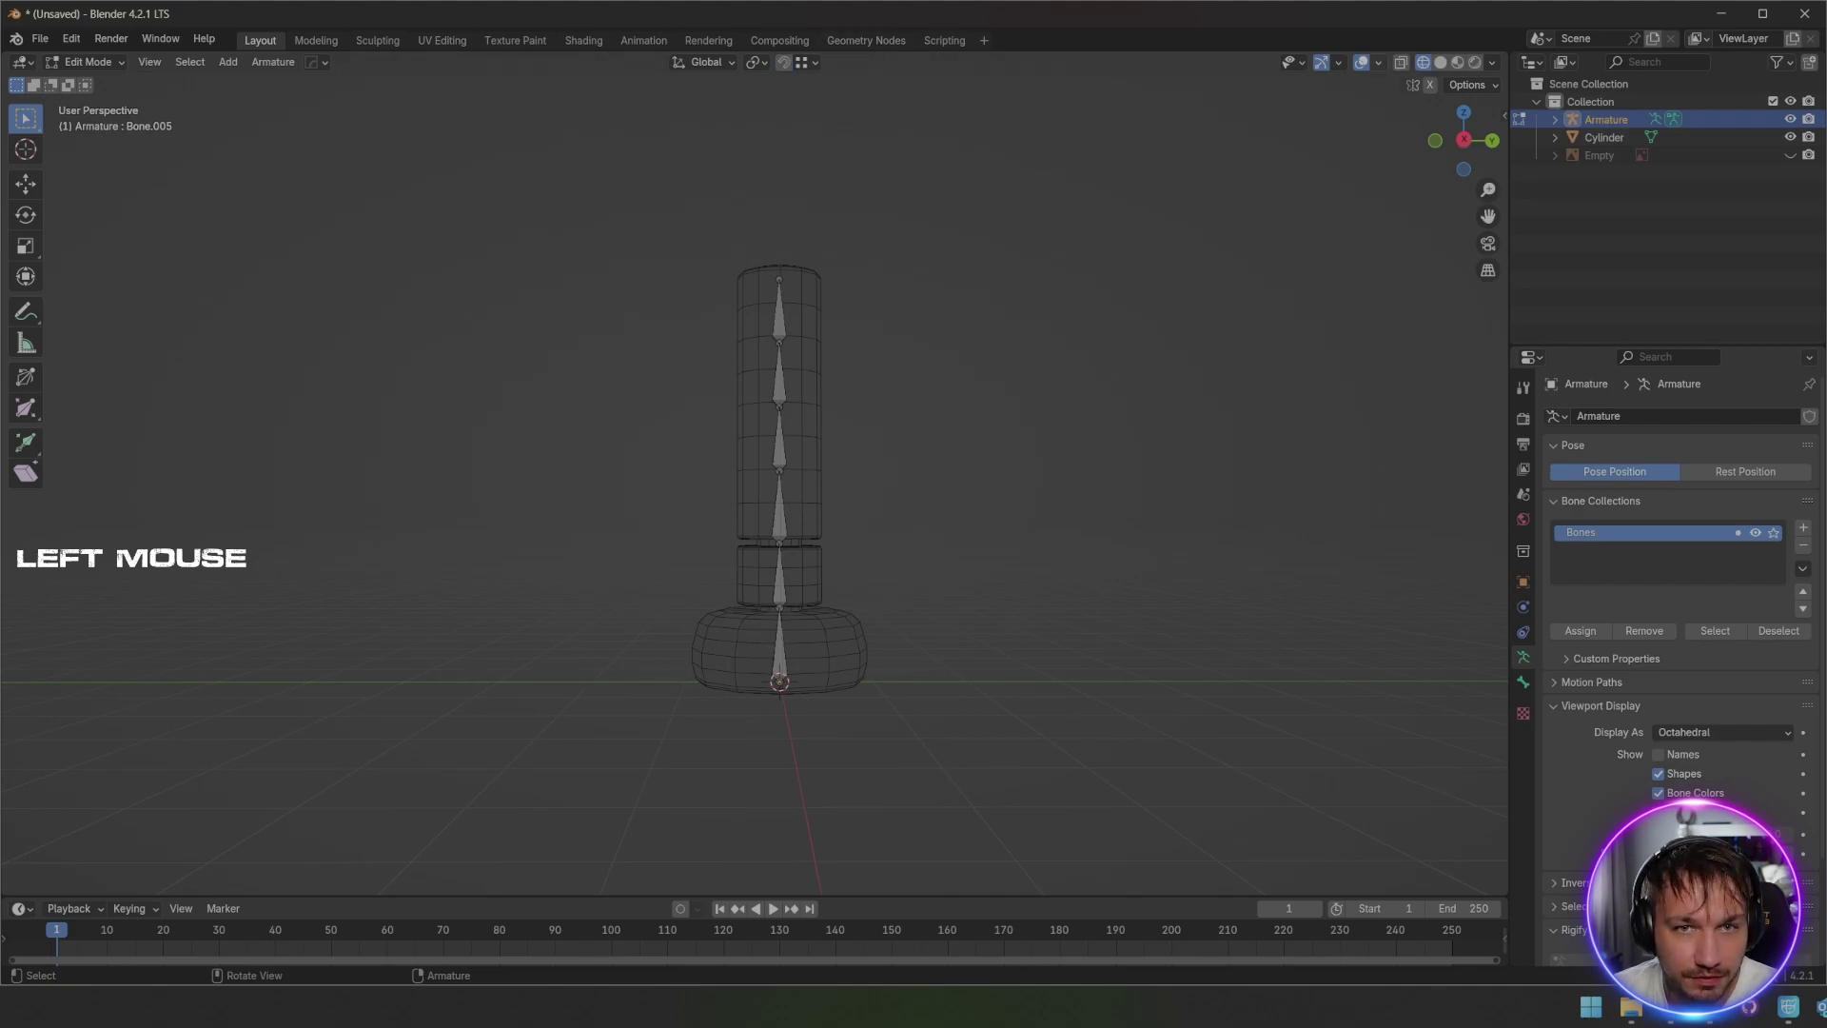
left_click(1440, 62)
mouse_move(952, 457)
middle_mouse_down()
mouse_move(1123, 476)
mouse_move(895, 490)
middle_mouse_up()
Step: In Object Mode, parent the punching bag mesh to the armature using Armature Deform With Automatic Weights
key("Tab")
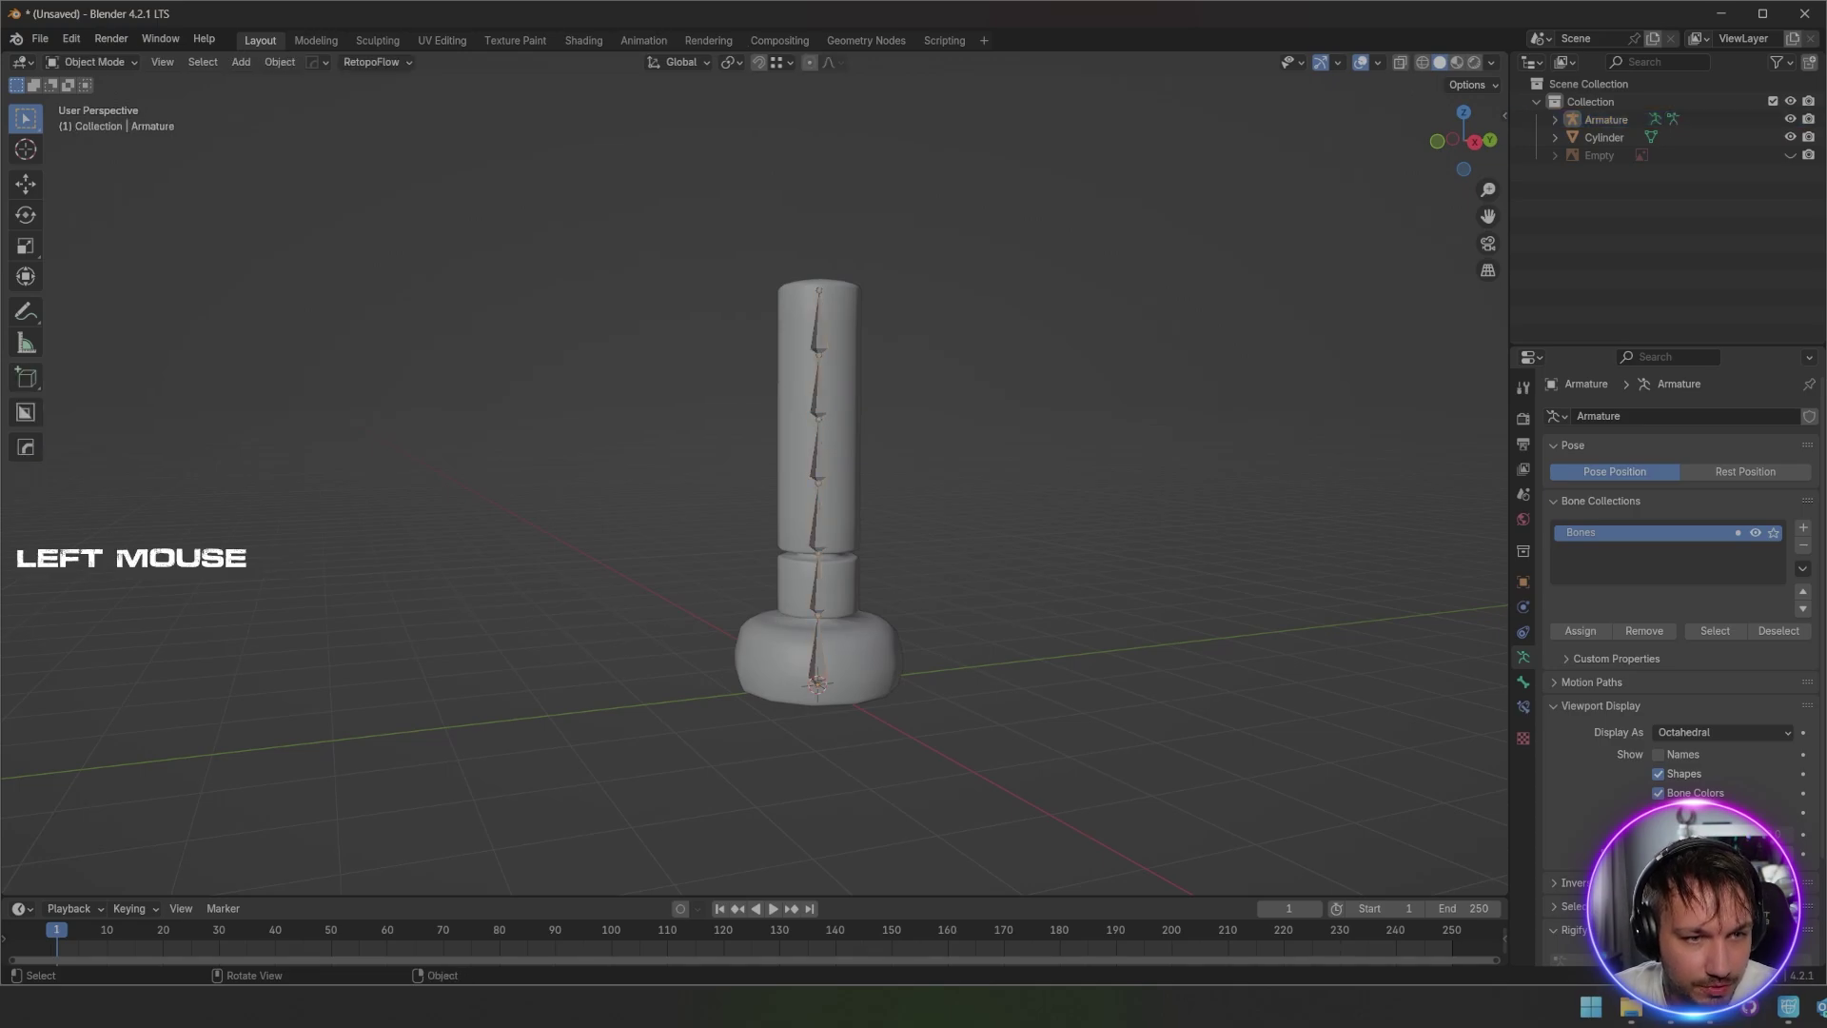
left_click(817, 451)
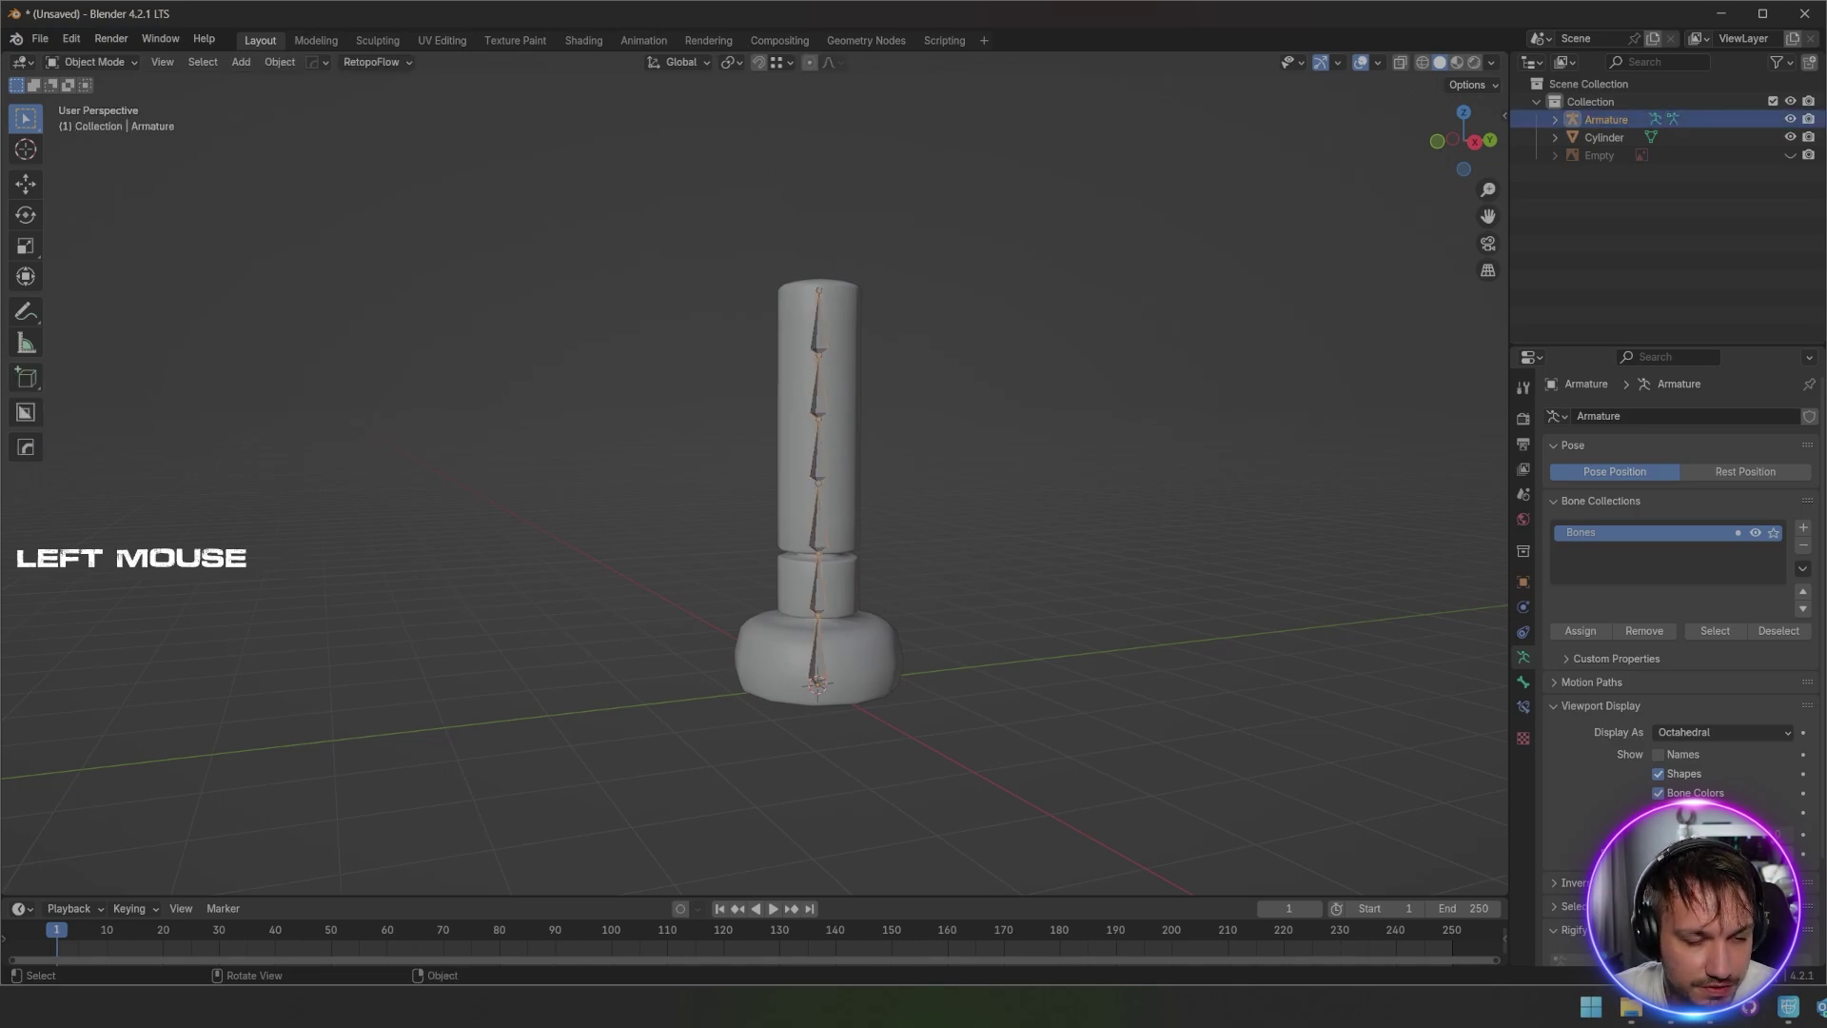
left_click(840, 451)
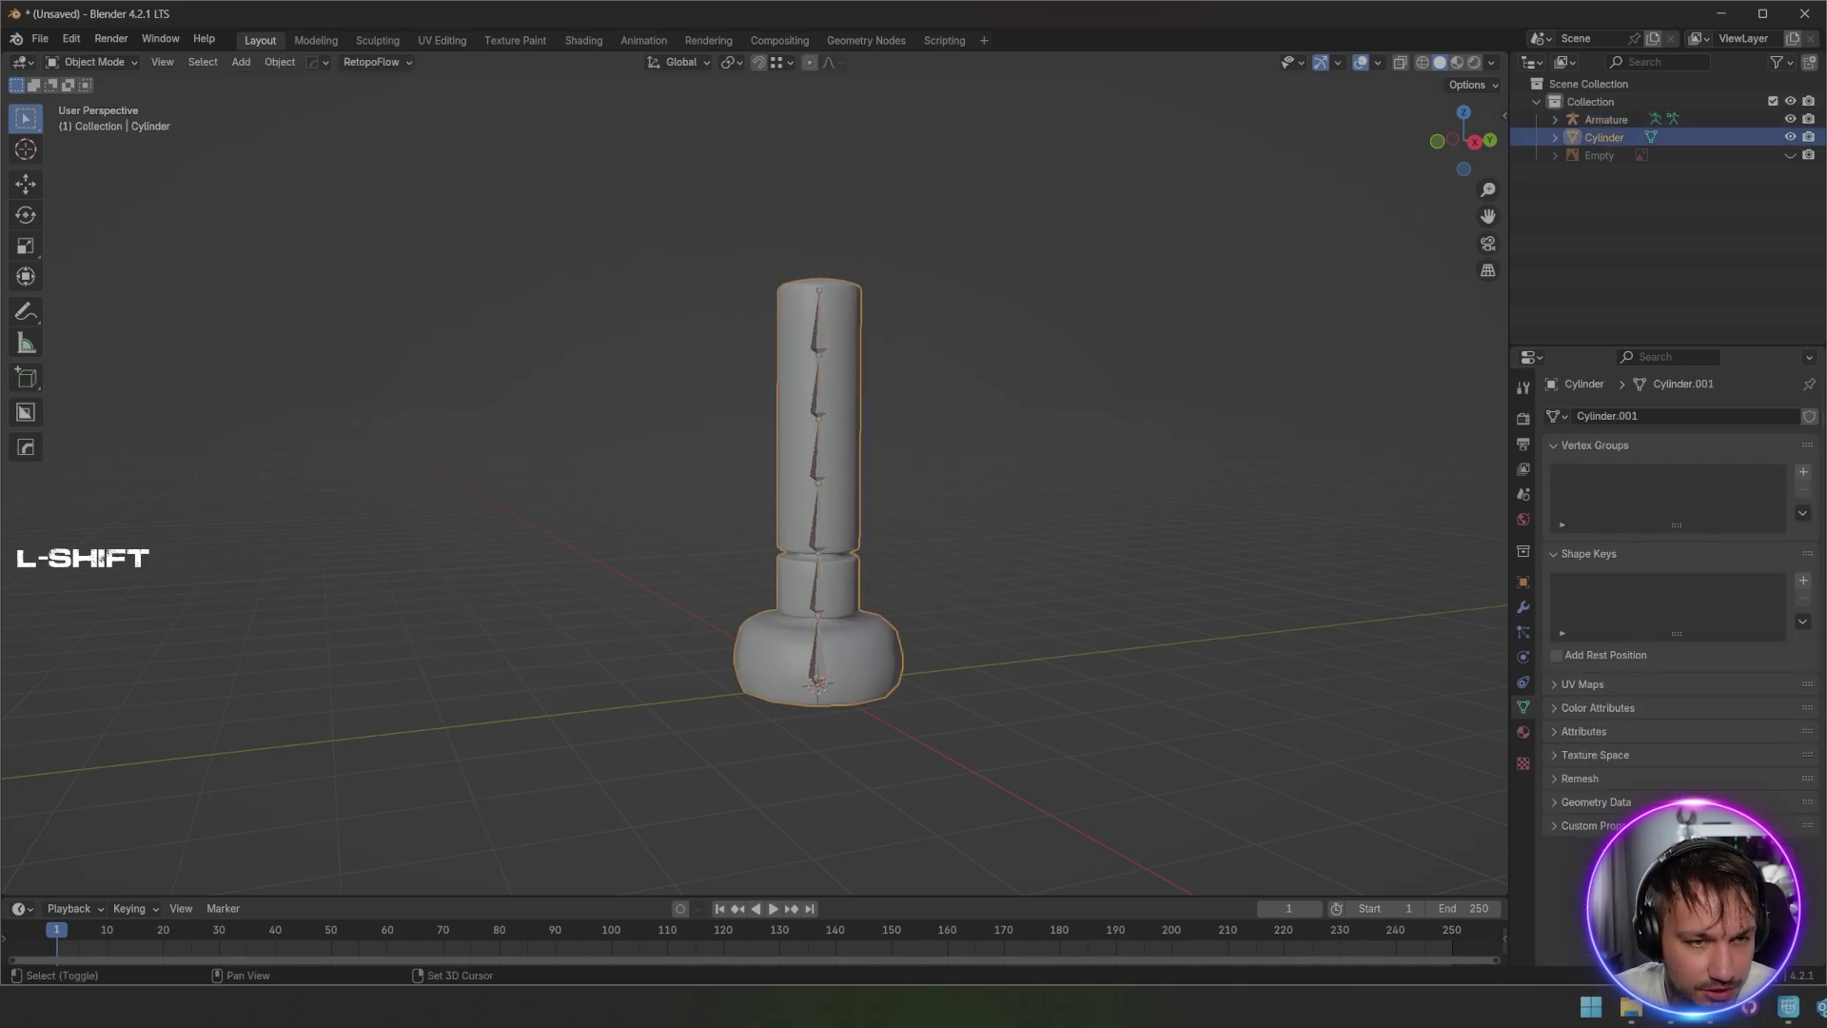
left_click(818, 419, "shift")
key("ctrl+p")
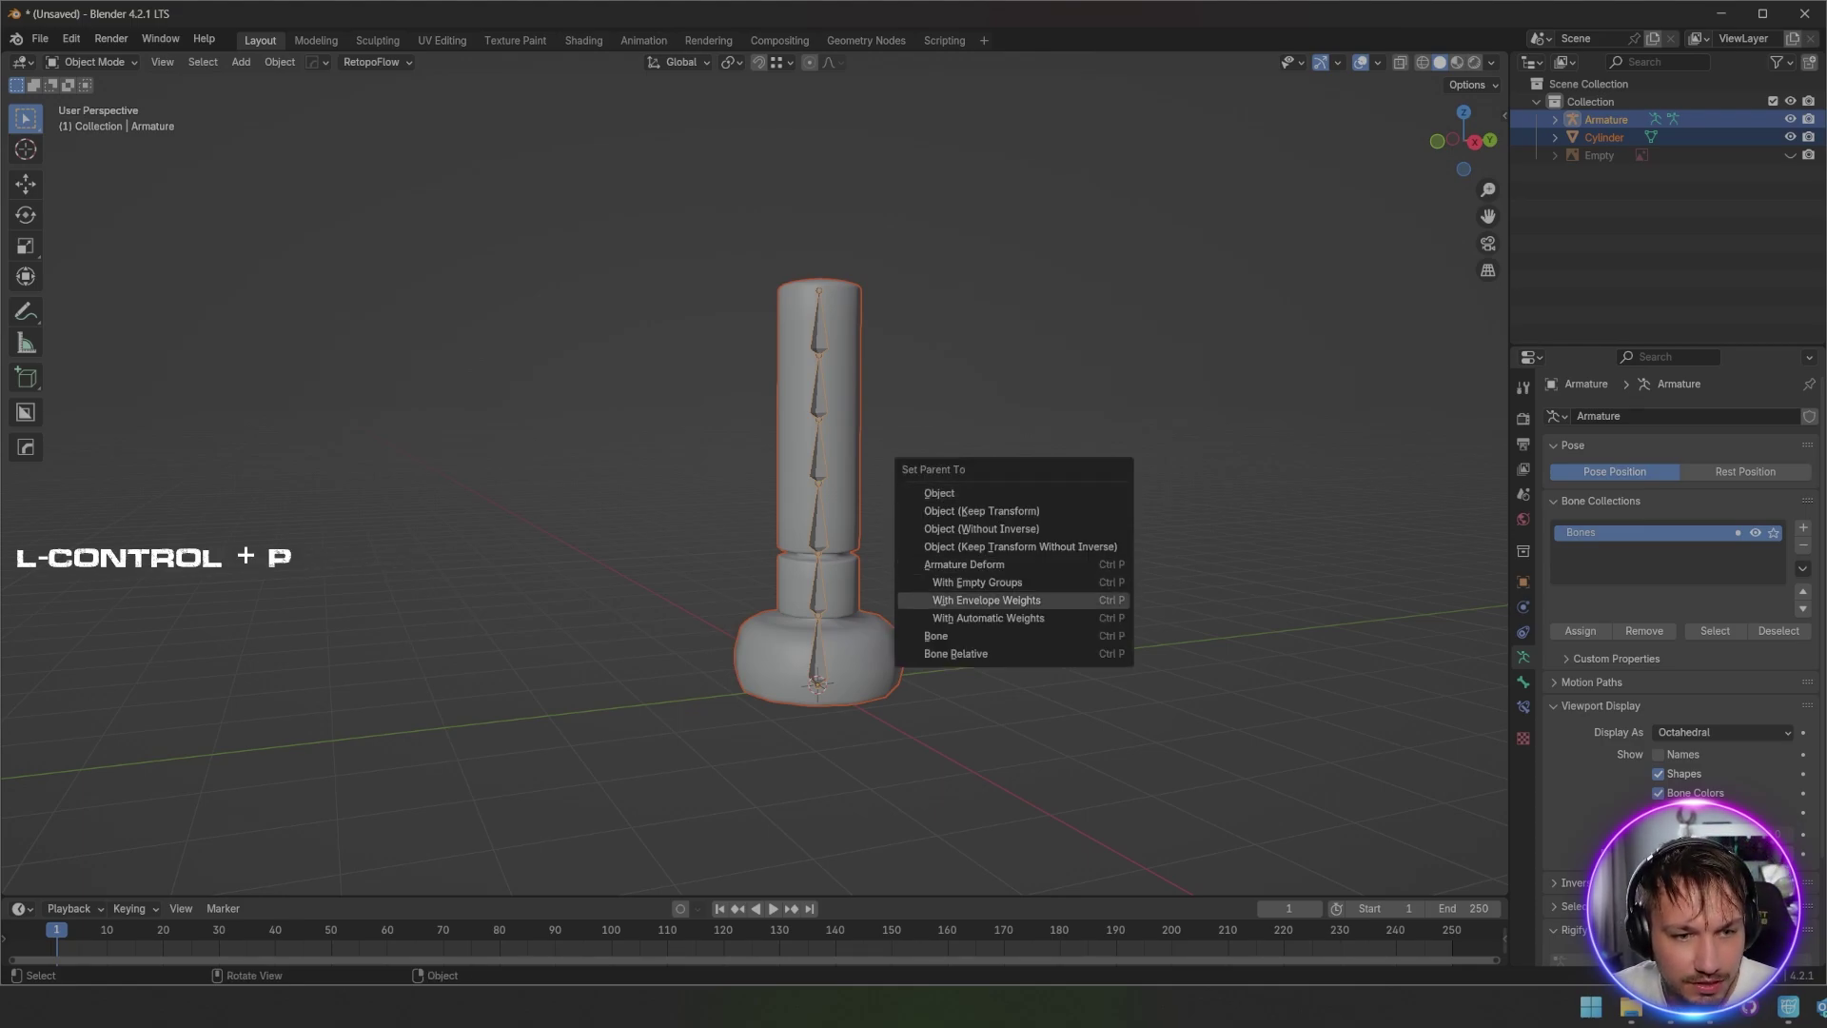
left_click(1000, 618)
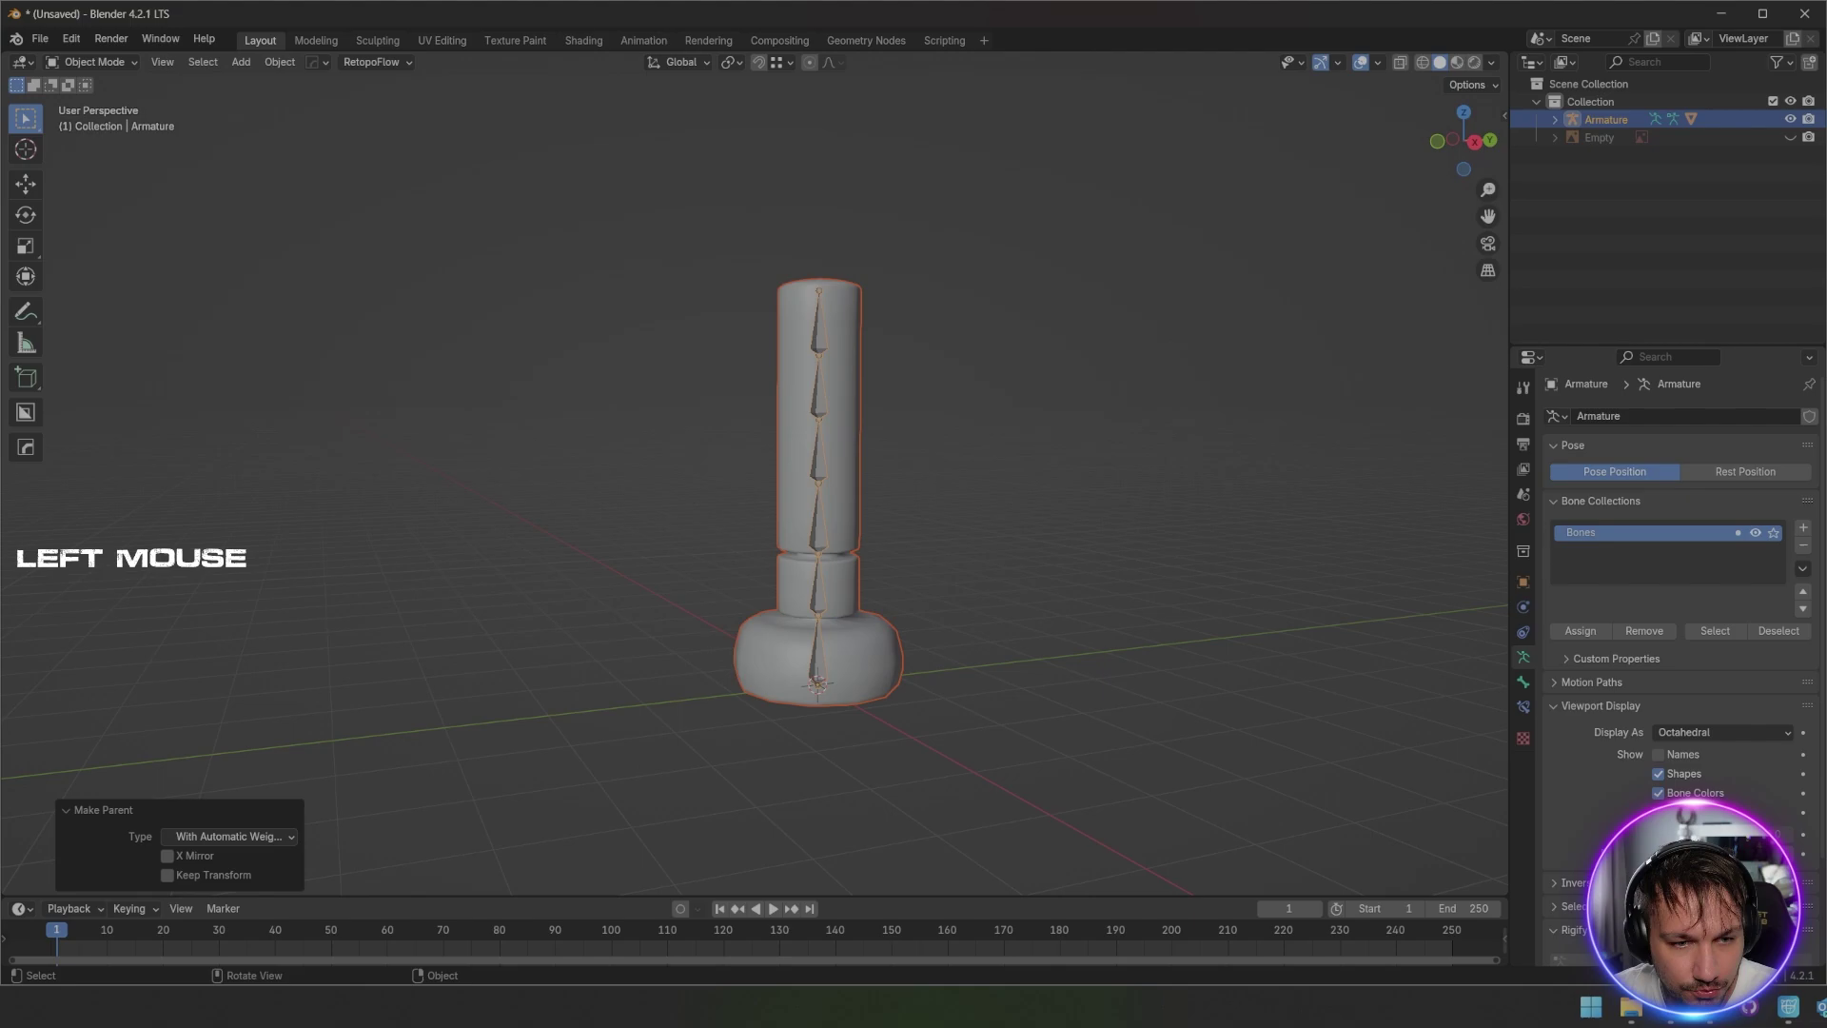
left_click(999, 618)
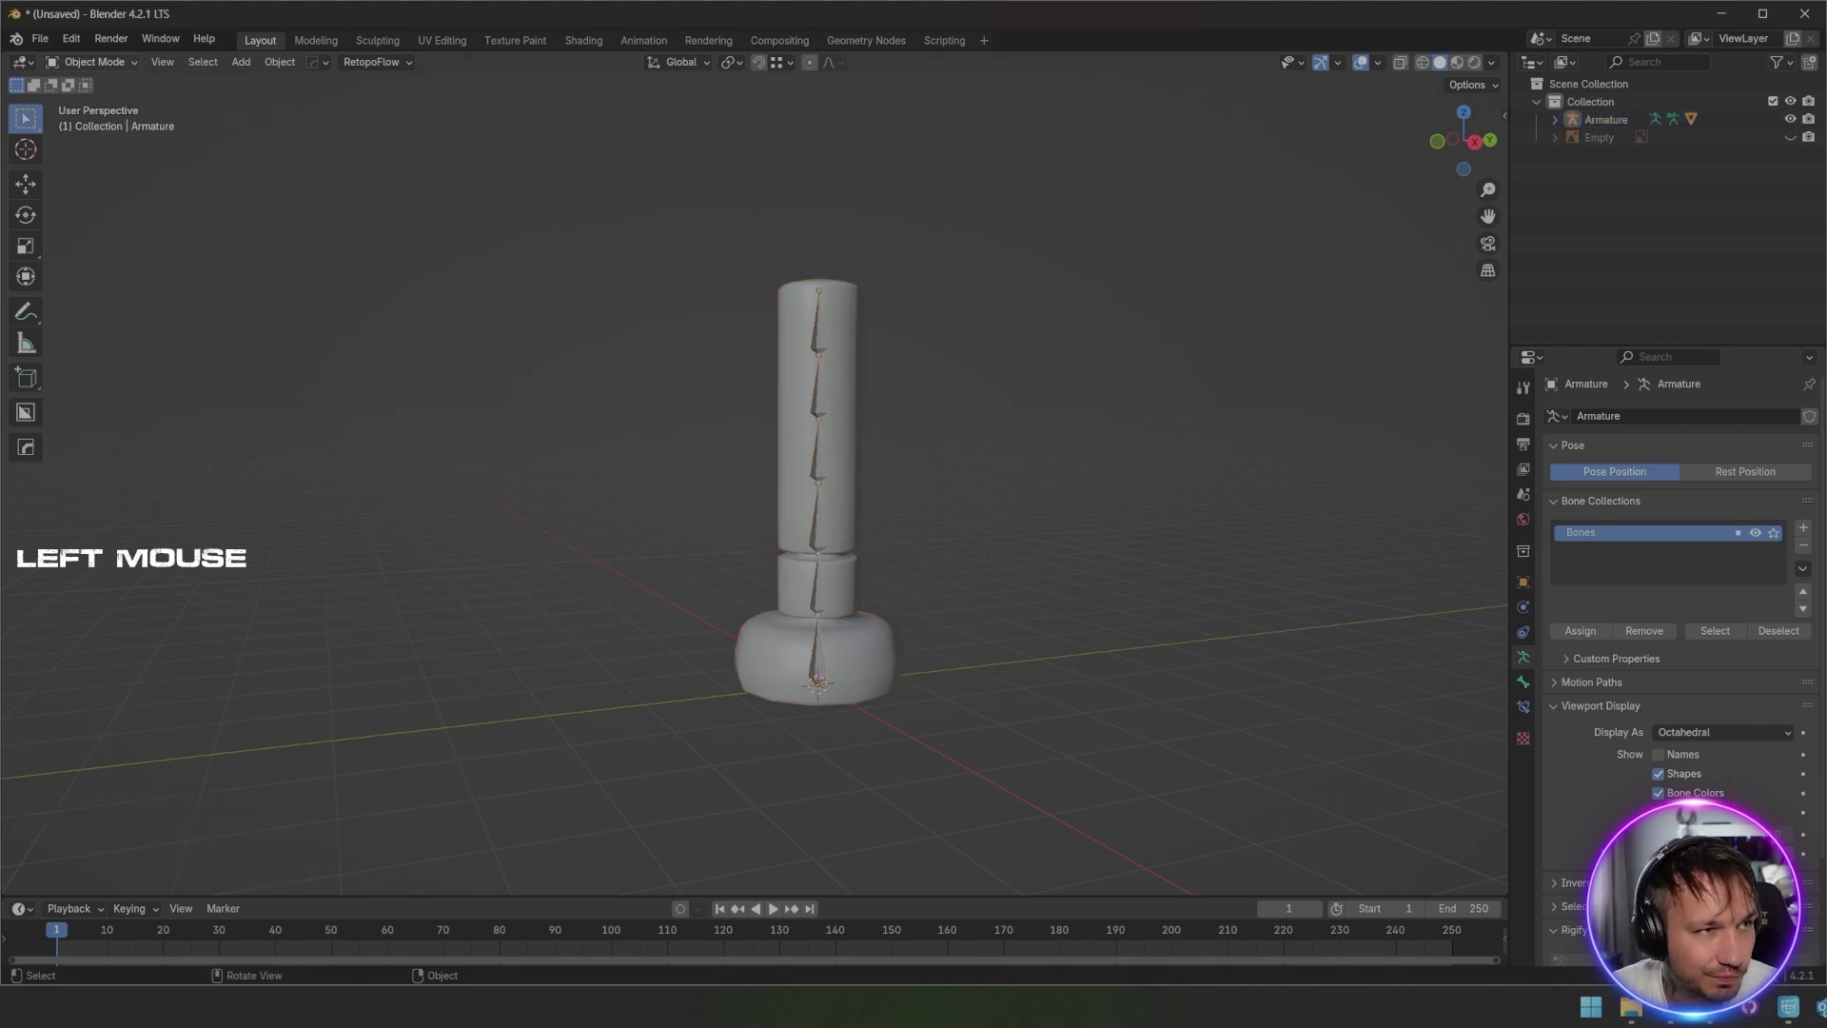
Step: Switch the armature to Pose Mode and try rotating each of the three uppermost bones in turn to check how the mesh bends
left_click(95, 62)
left_click(96, 120)
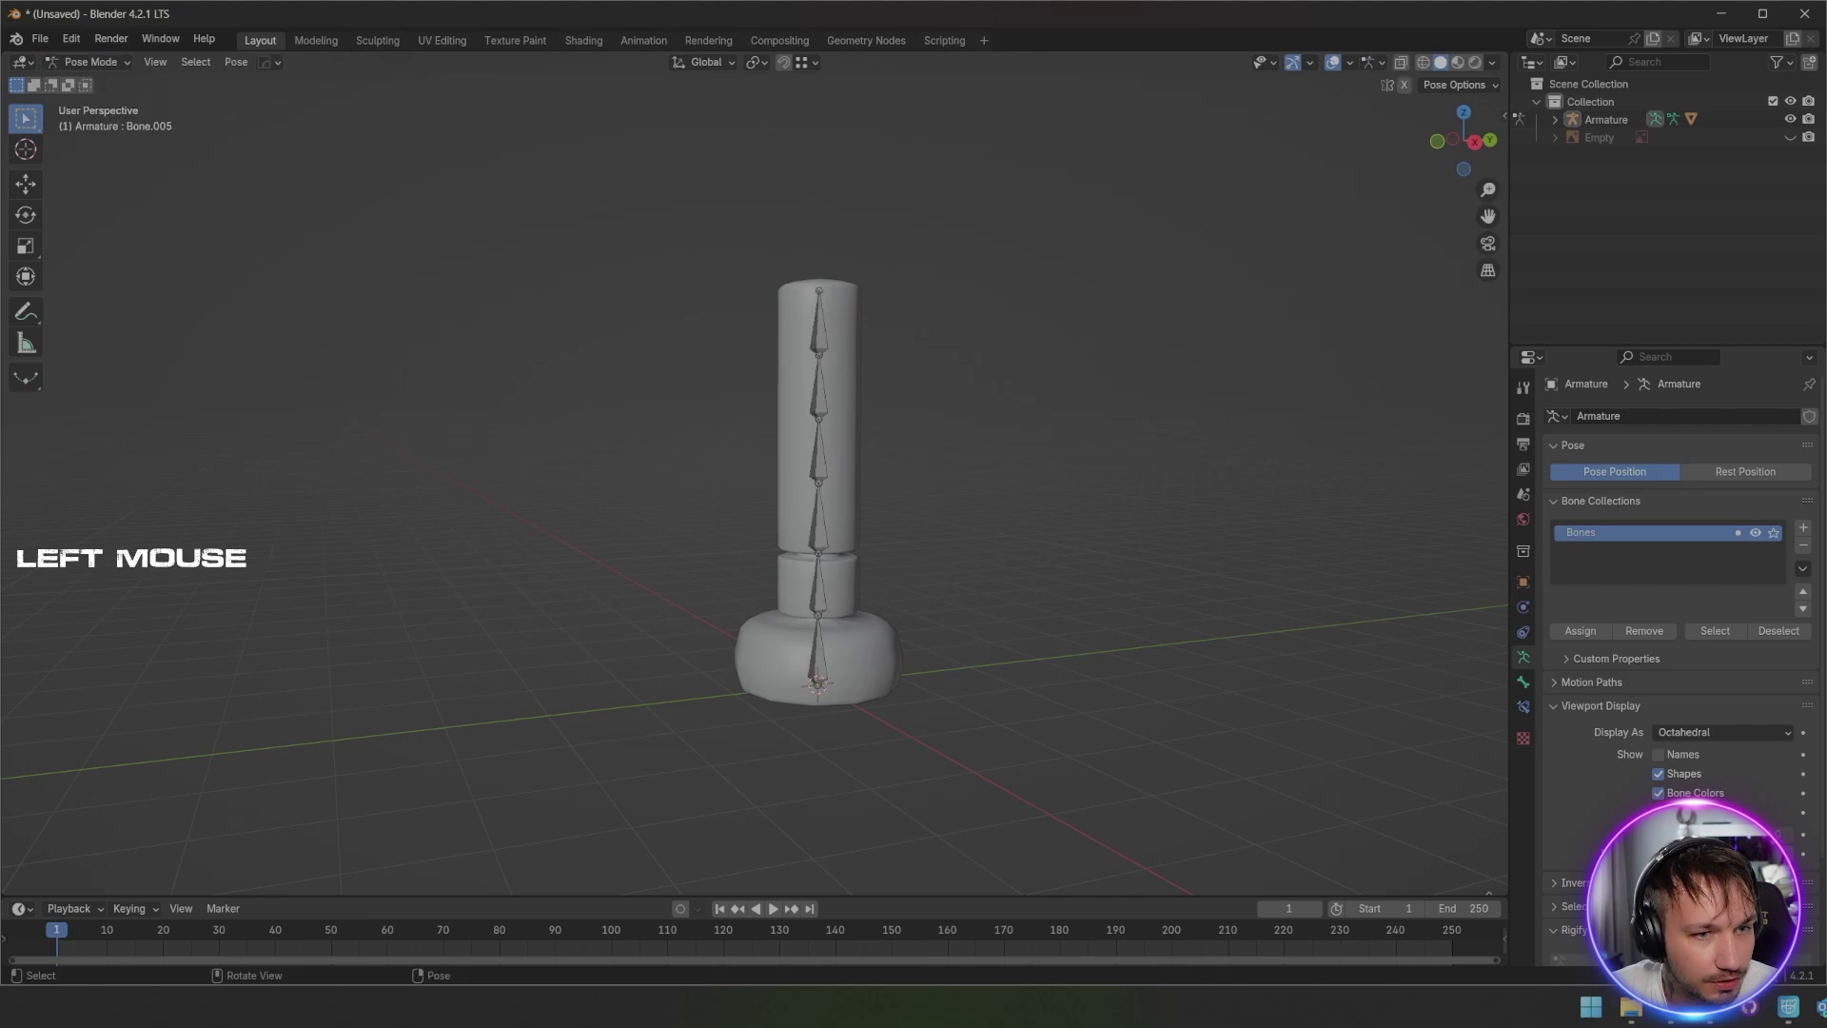
left_click(818, 325)
key("r")
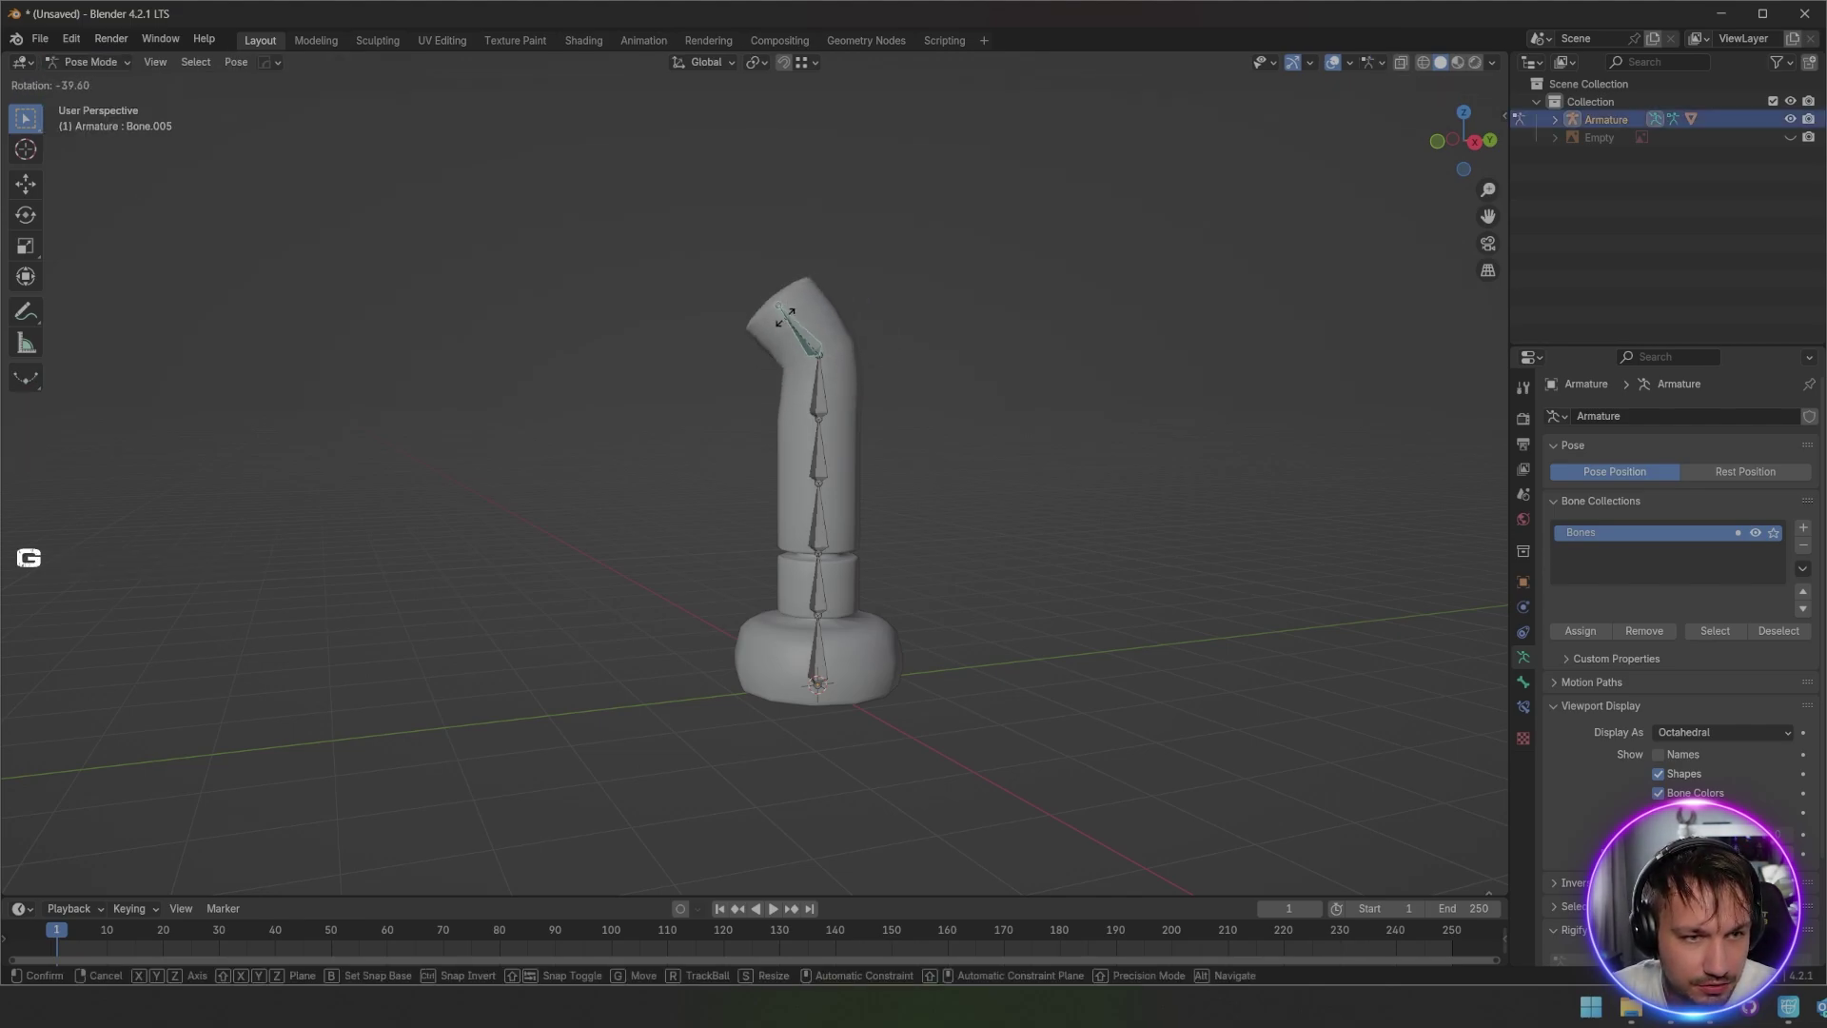
right_click(819, 317)
left_click(819, 386)
key("r")
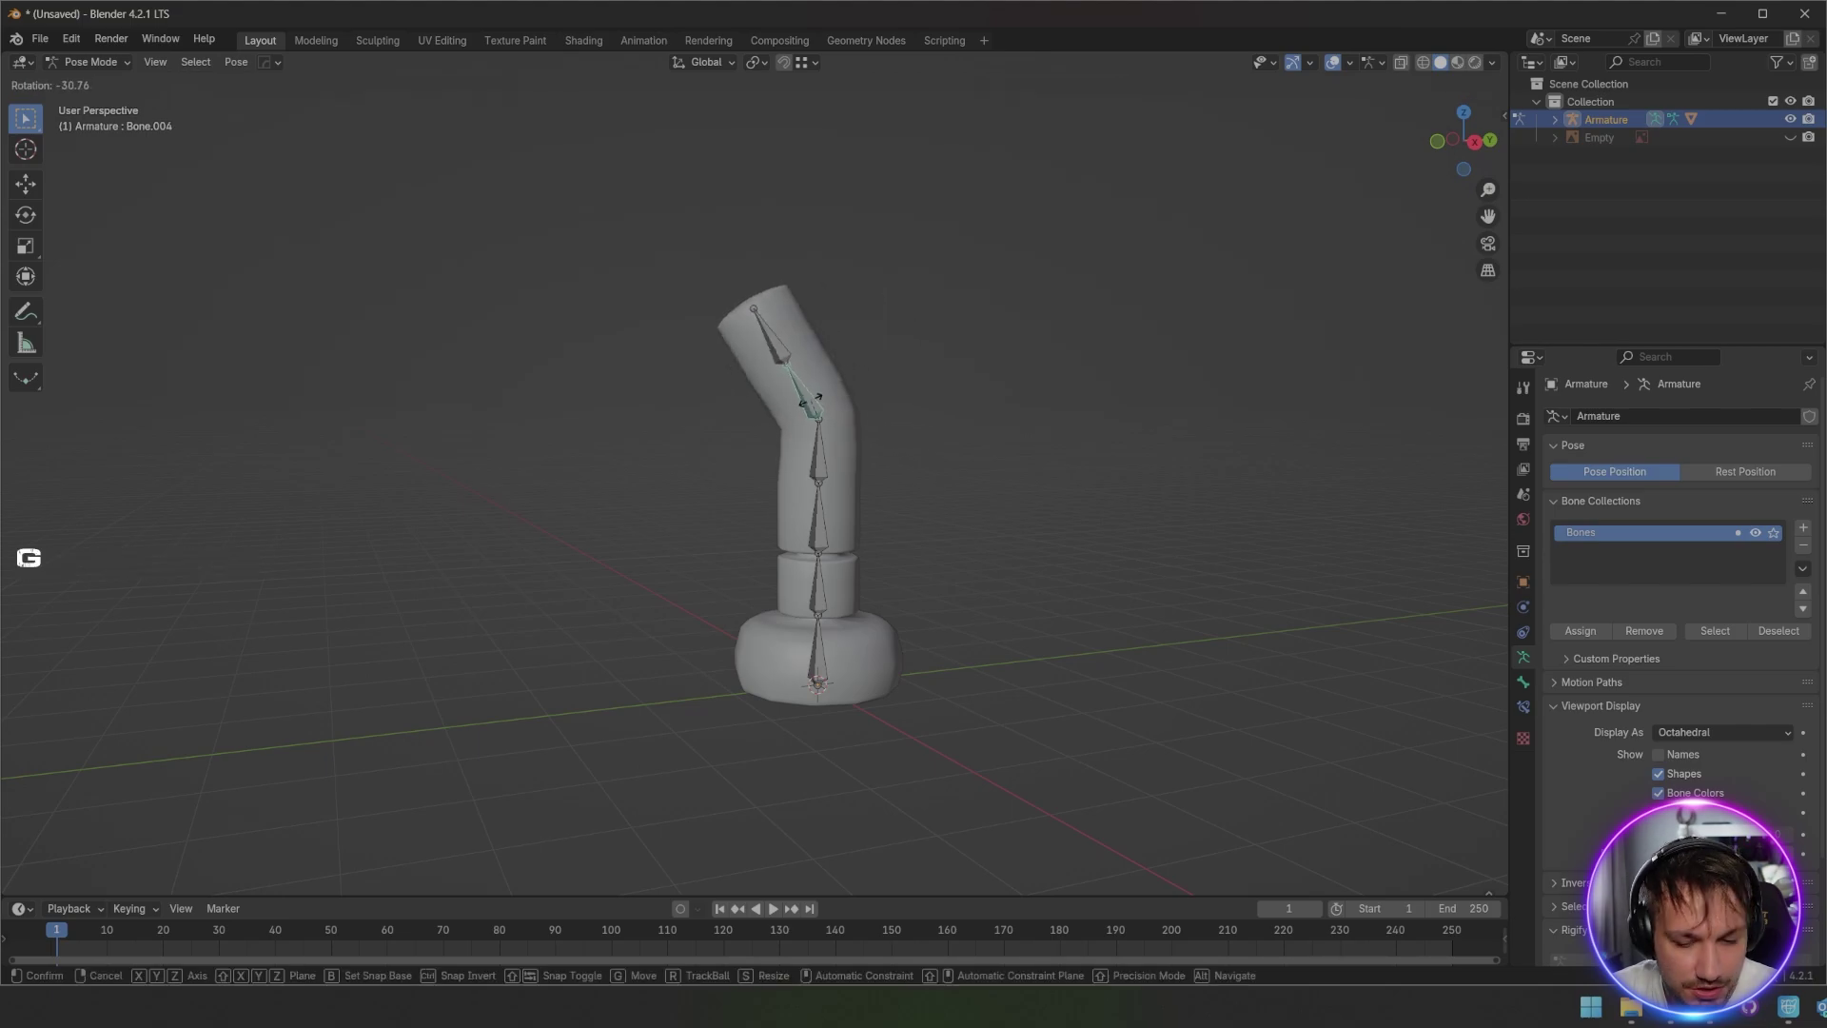
right_click(815, 405)
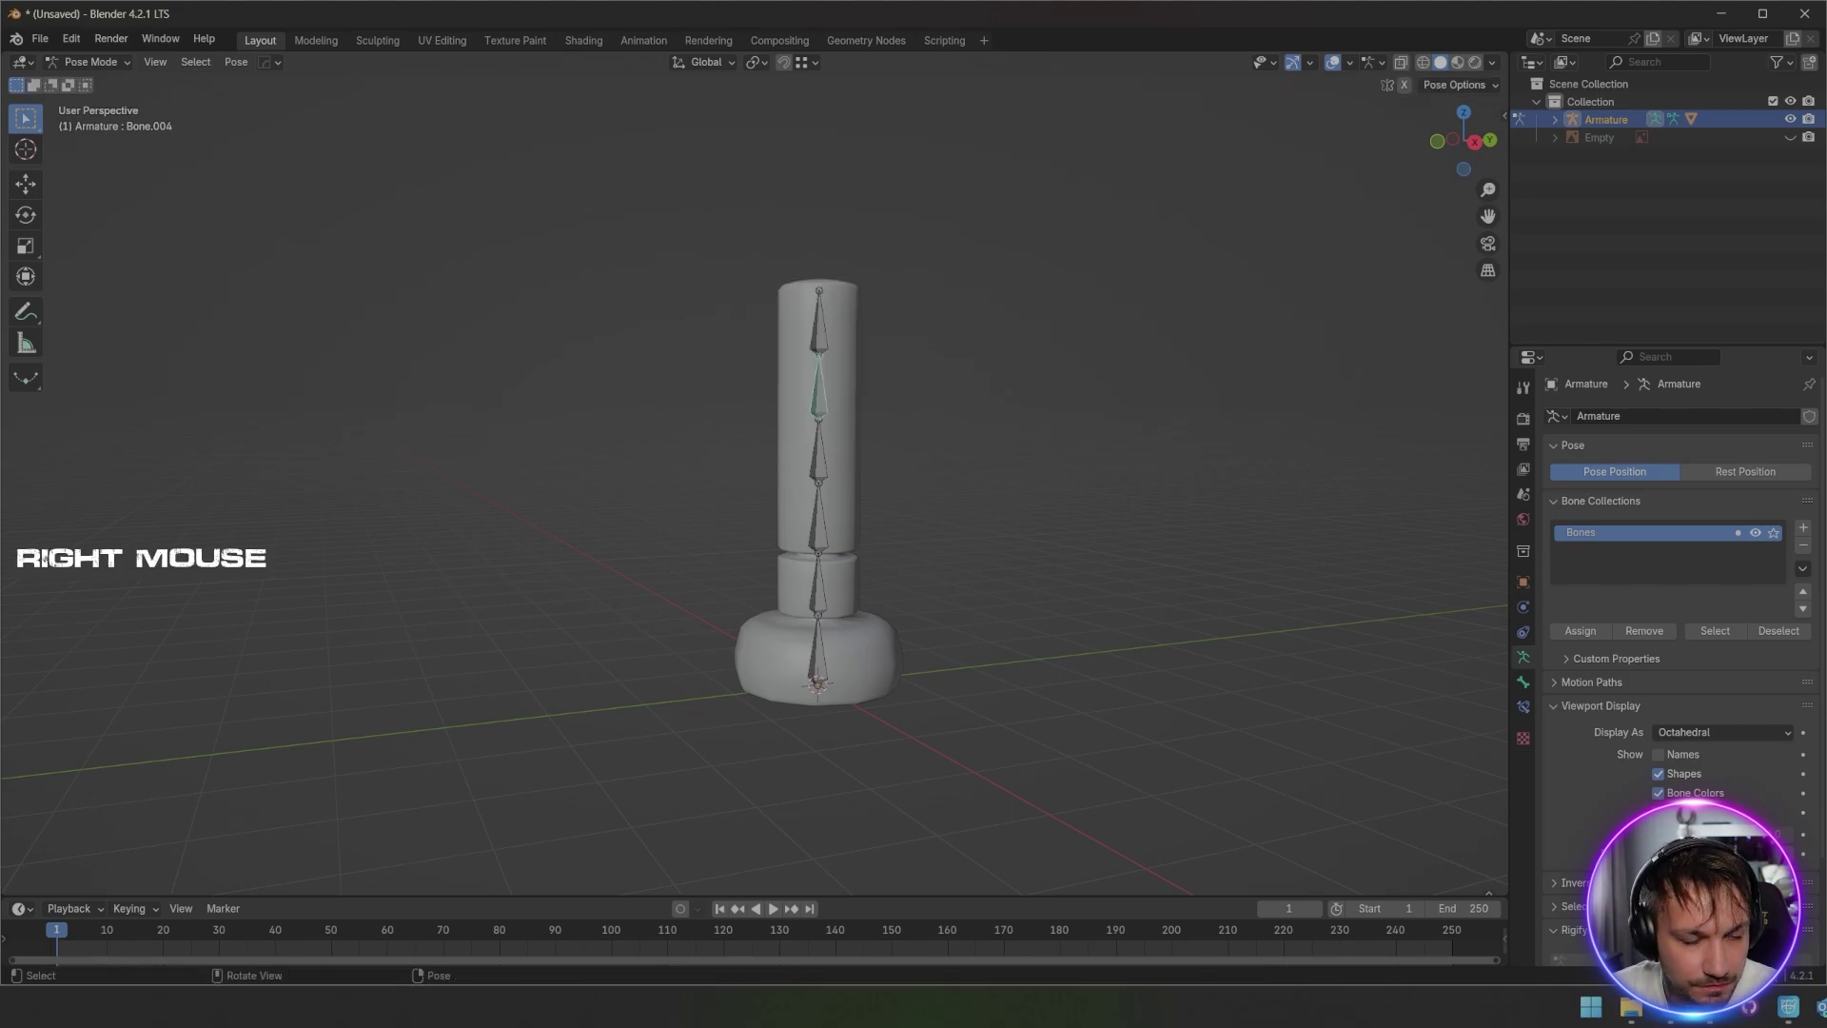
left_click(817, 450)
key("r")
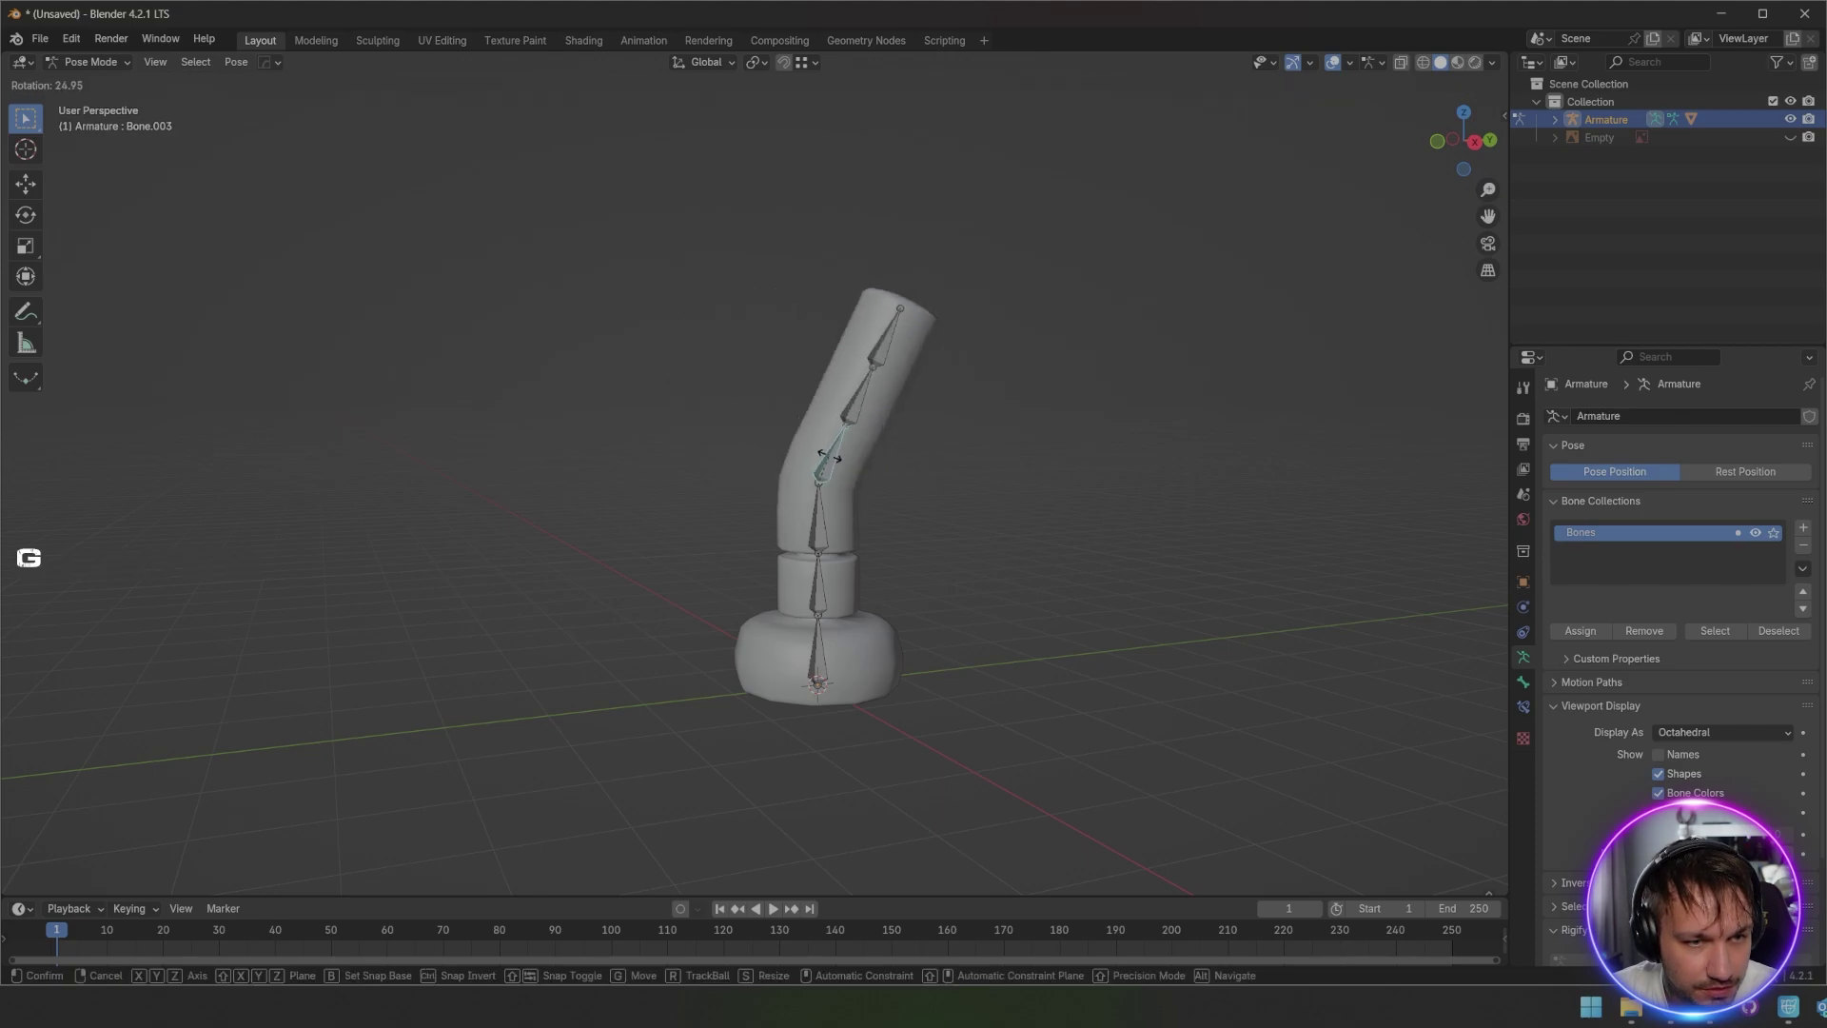
right_click(811, 461)
Step: Try rotating the third and second bones from the base to check how the cylinder and the short section tilt
left_click(818, 514)
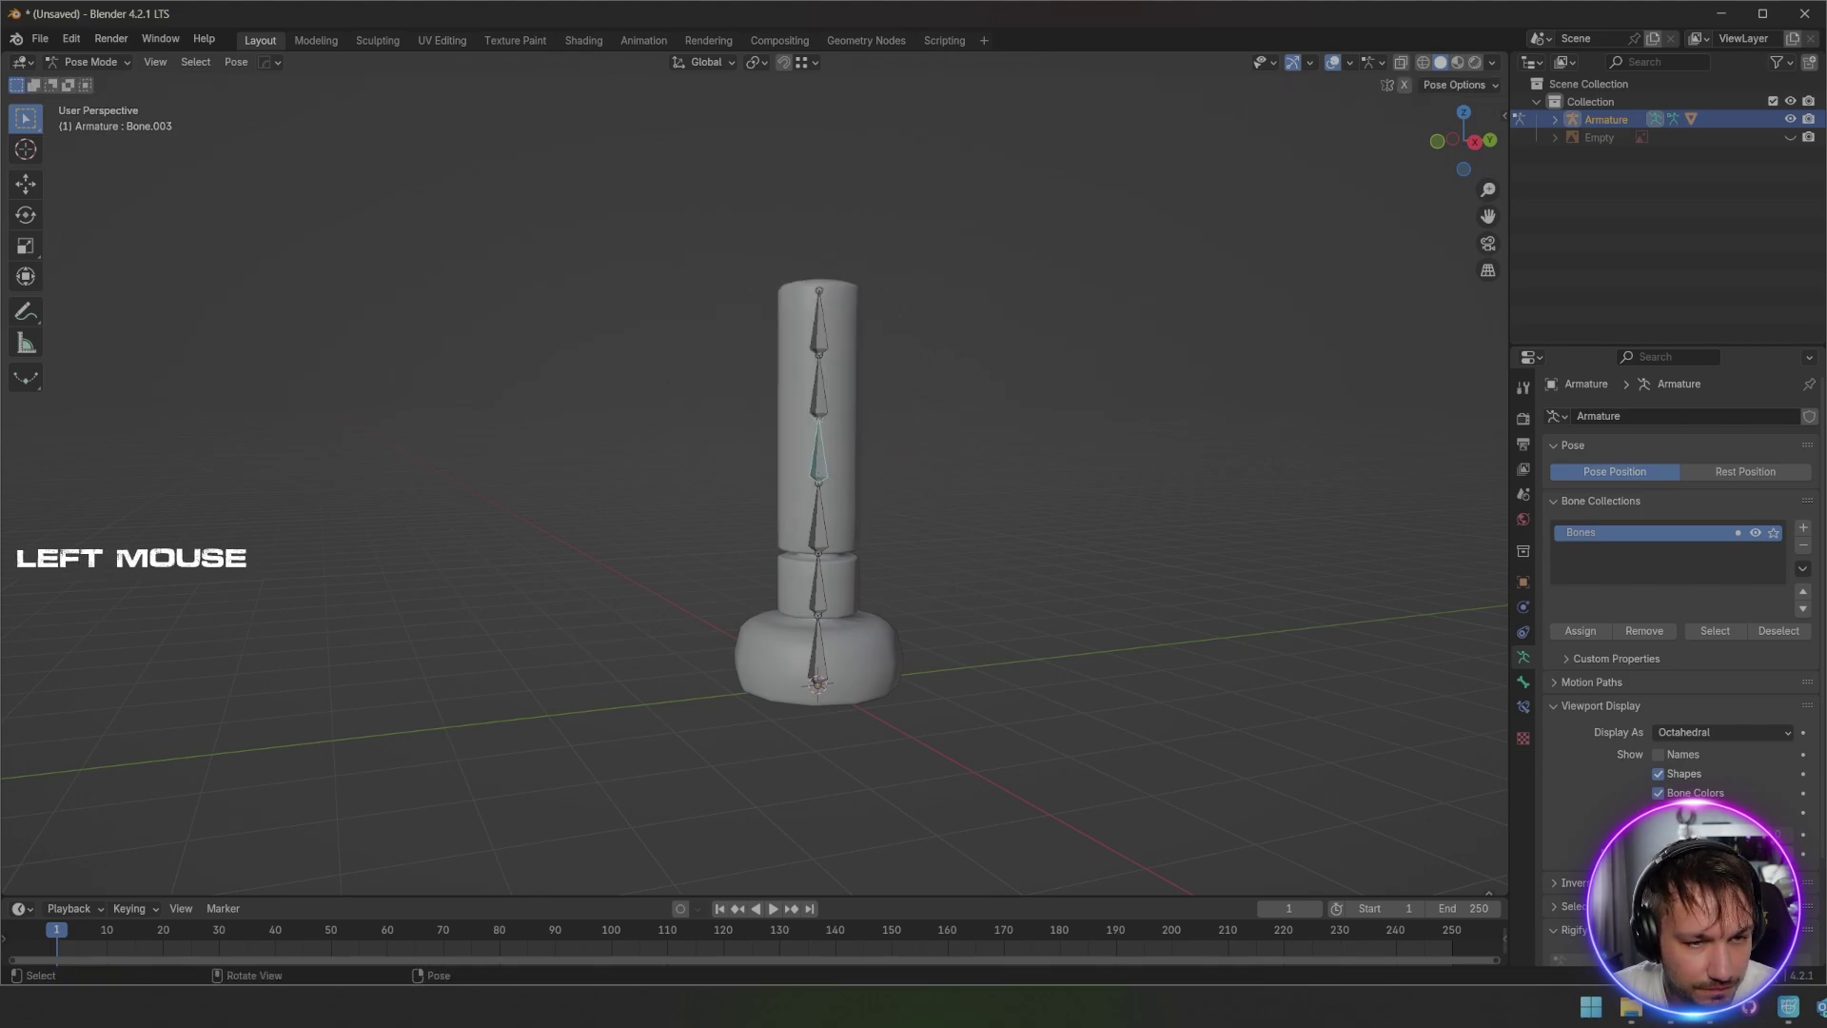
key("r")
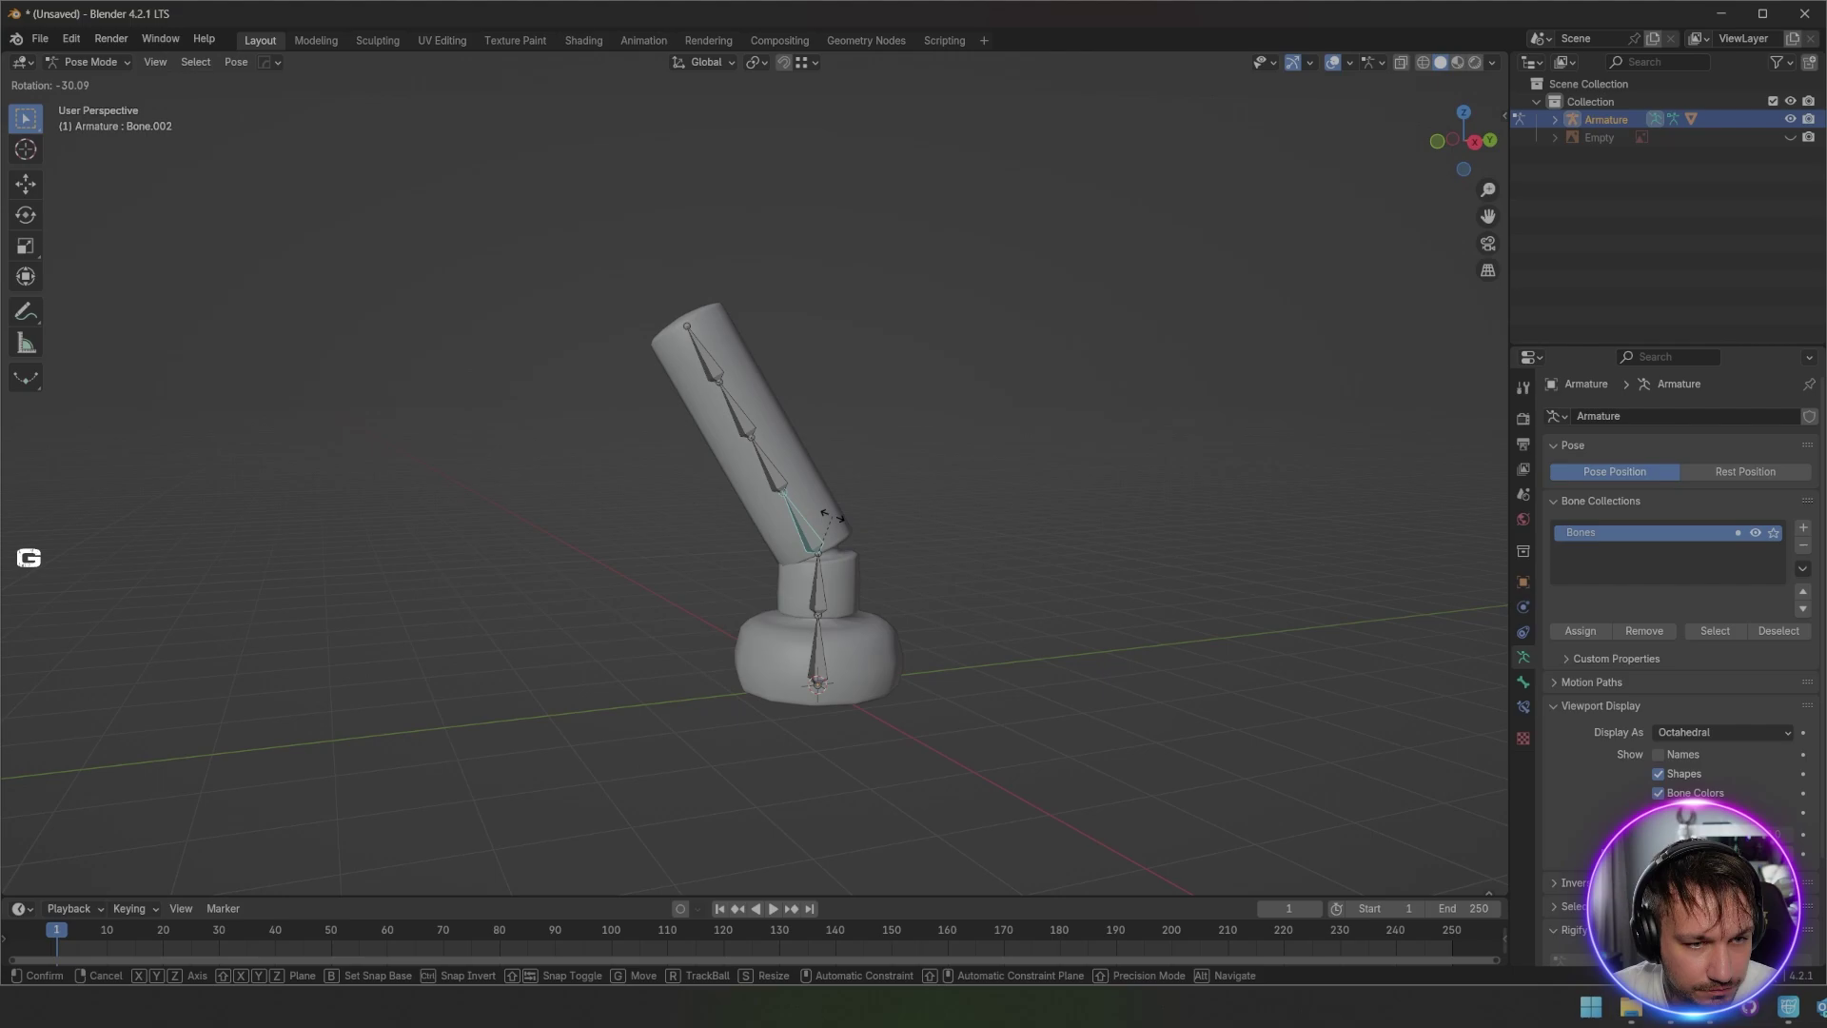
right_click(762, 519)
left_click(818, 582)
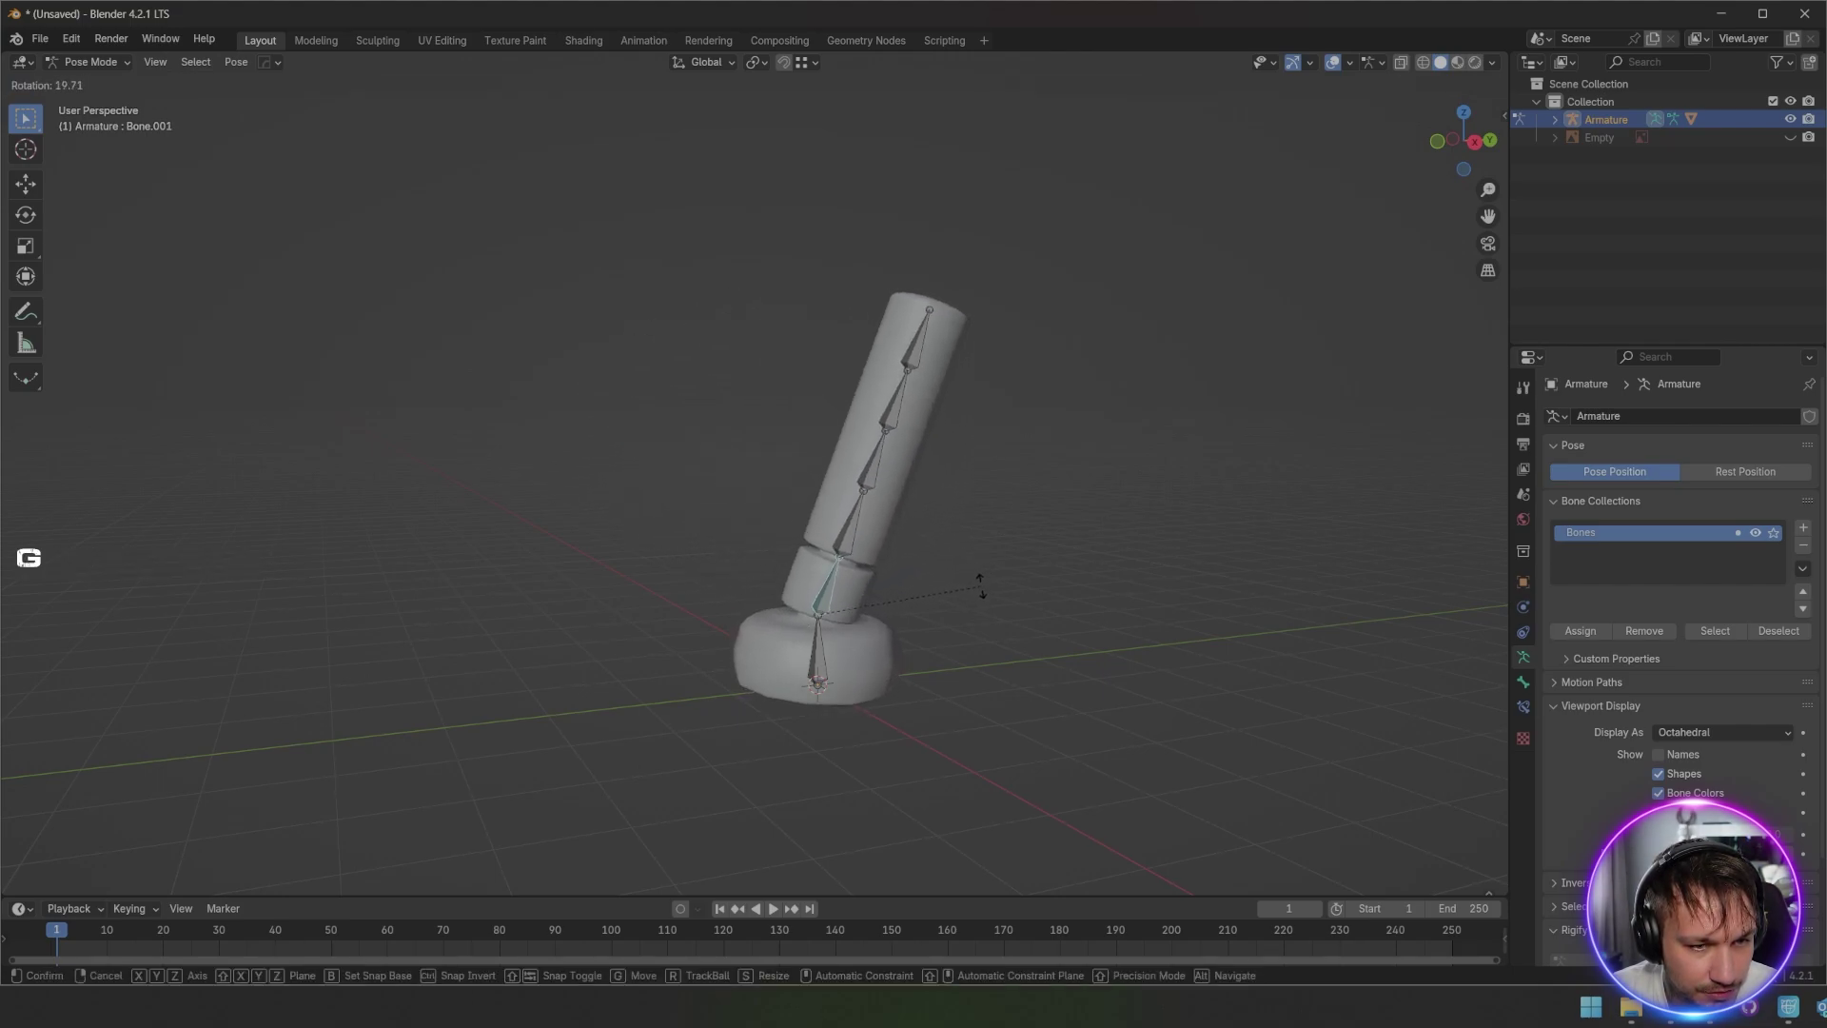
right_click(893, 576)
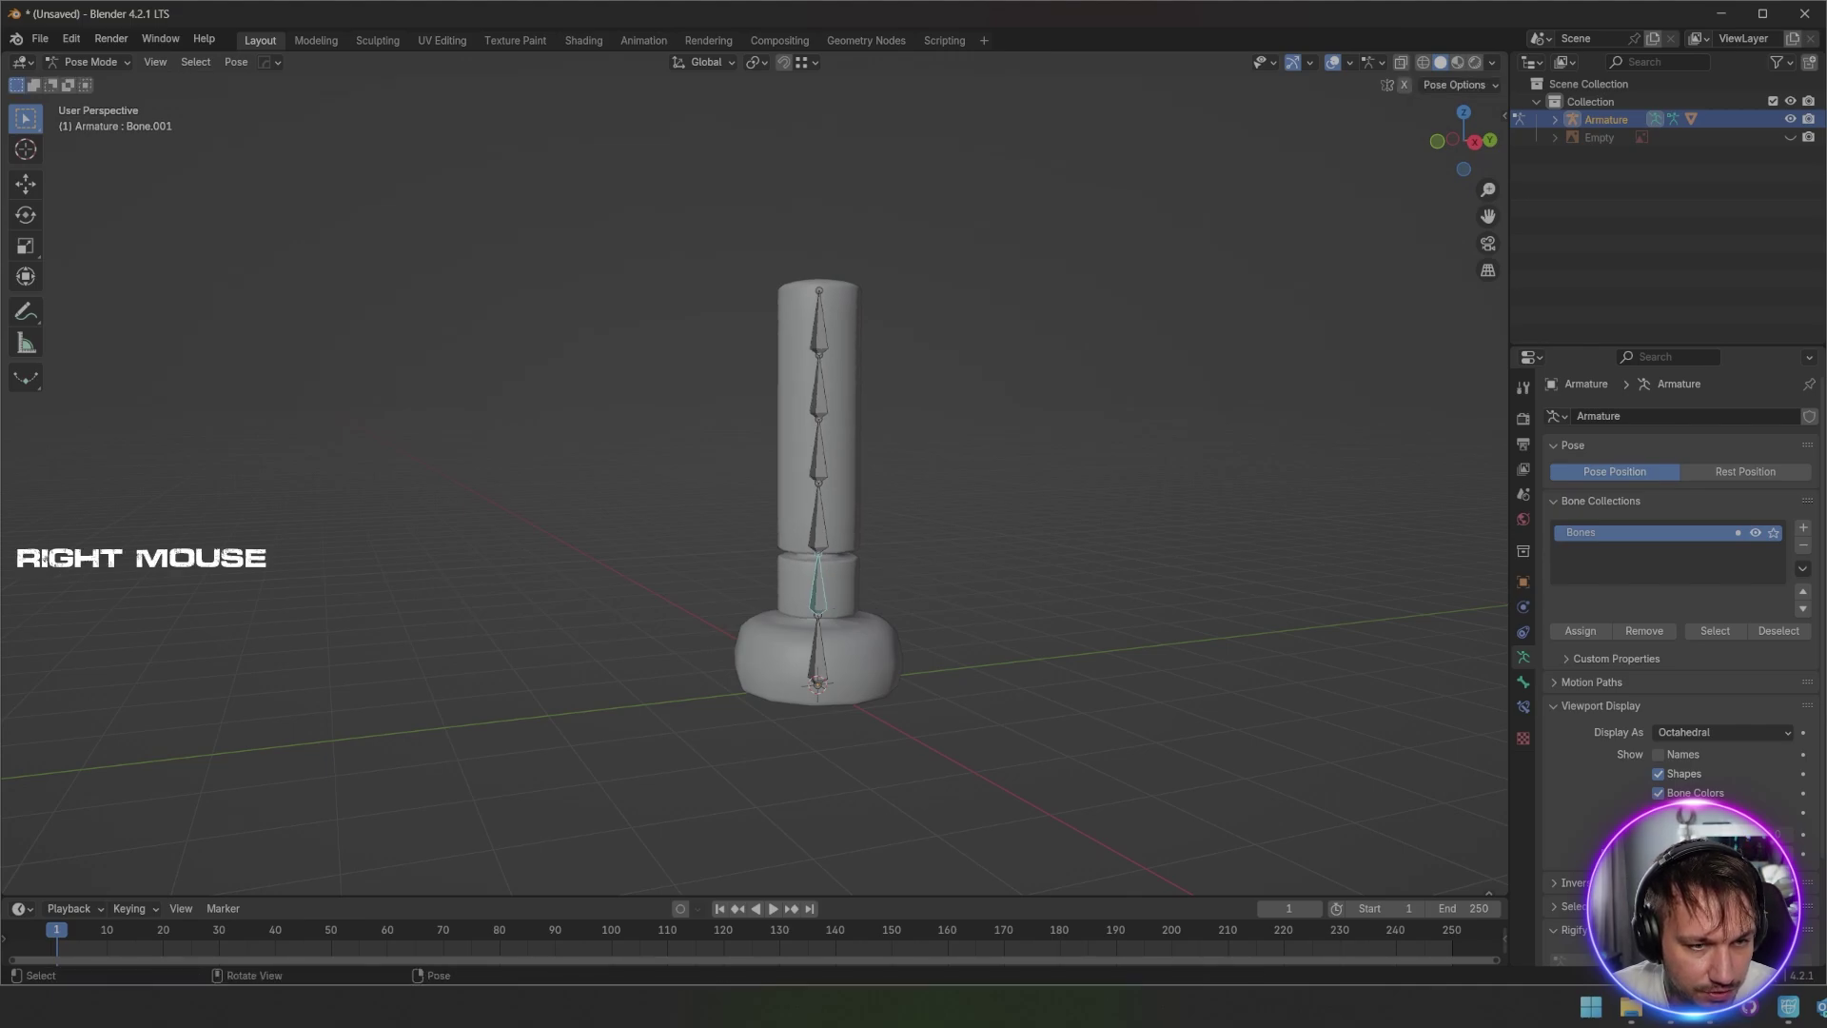
Step: Try moving the base bone to check how the rounded base follows it
middle_click_drag(824, 609, 820, 579)
left_click(815, 650)
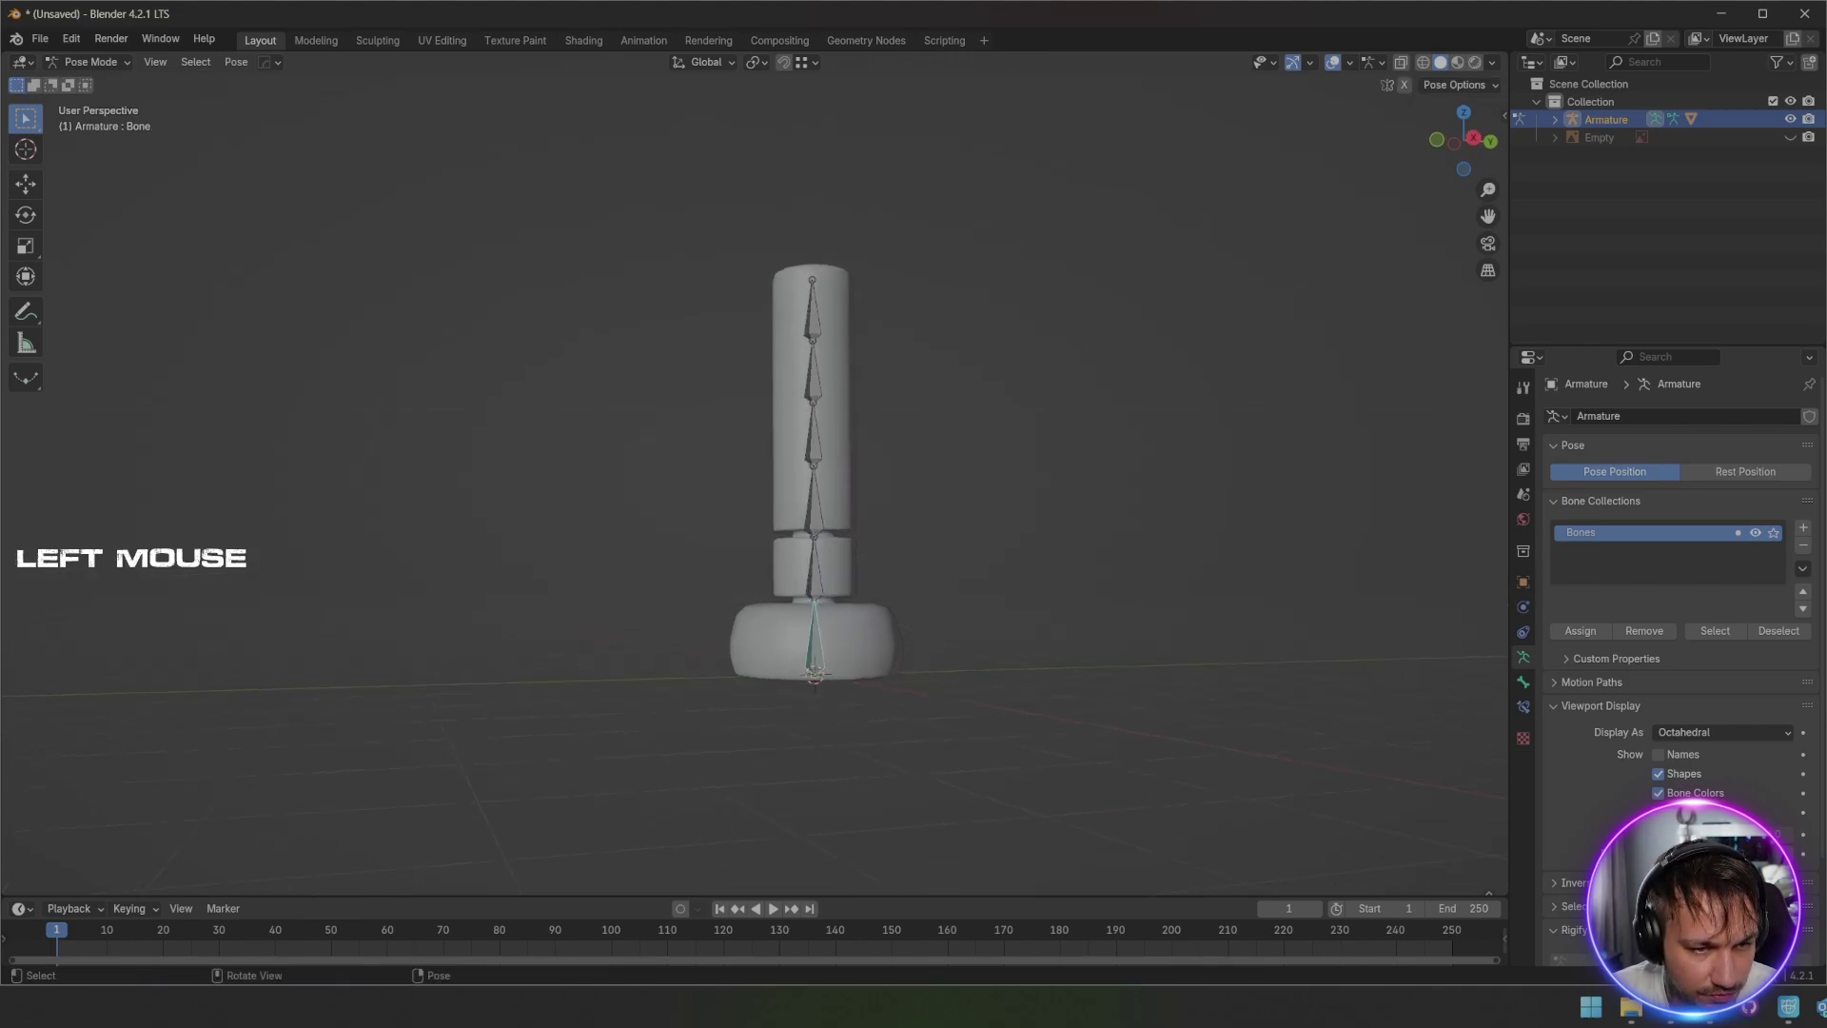
key("g")
right_click(815, 676)
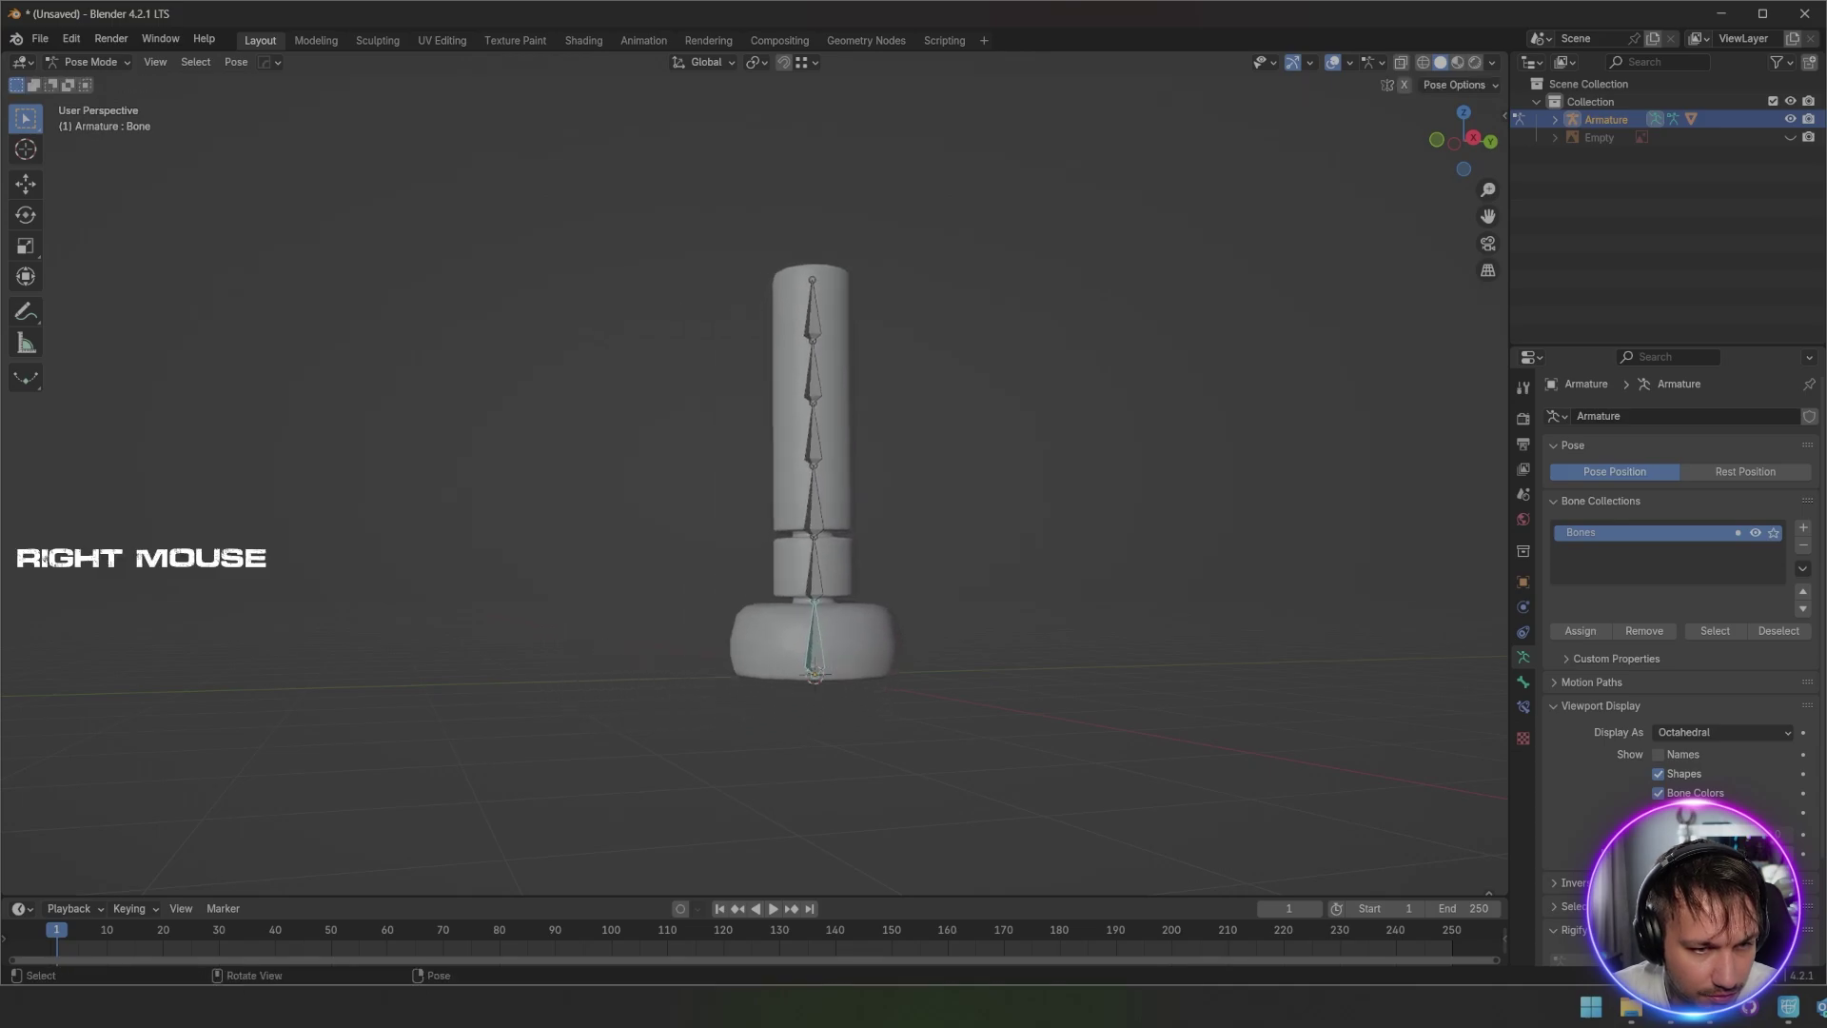
Step: Try tilting the bone just above the rounded base again to check the deformation at the neck
middle_click_drag(814, 647, 820, 680)
left_click(819, 590)
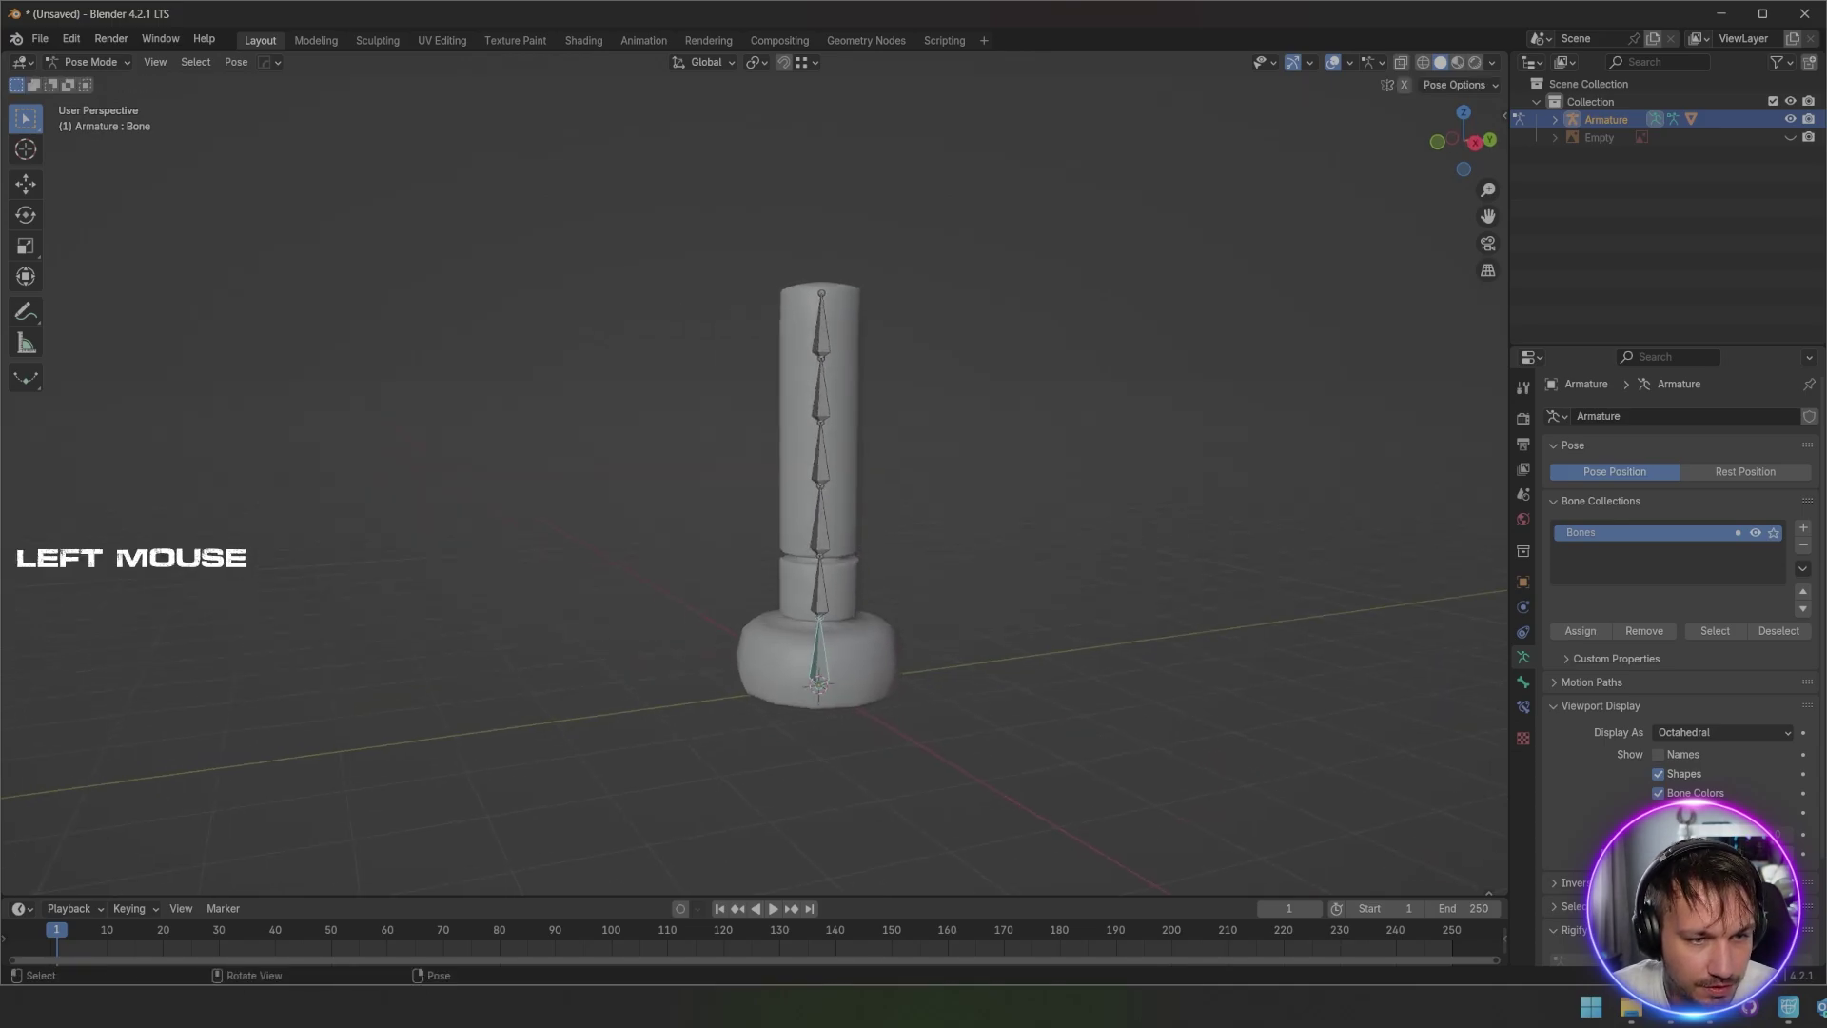
key("r")
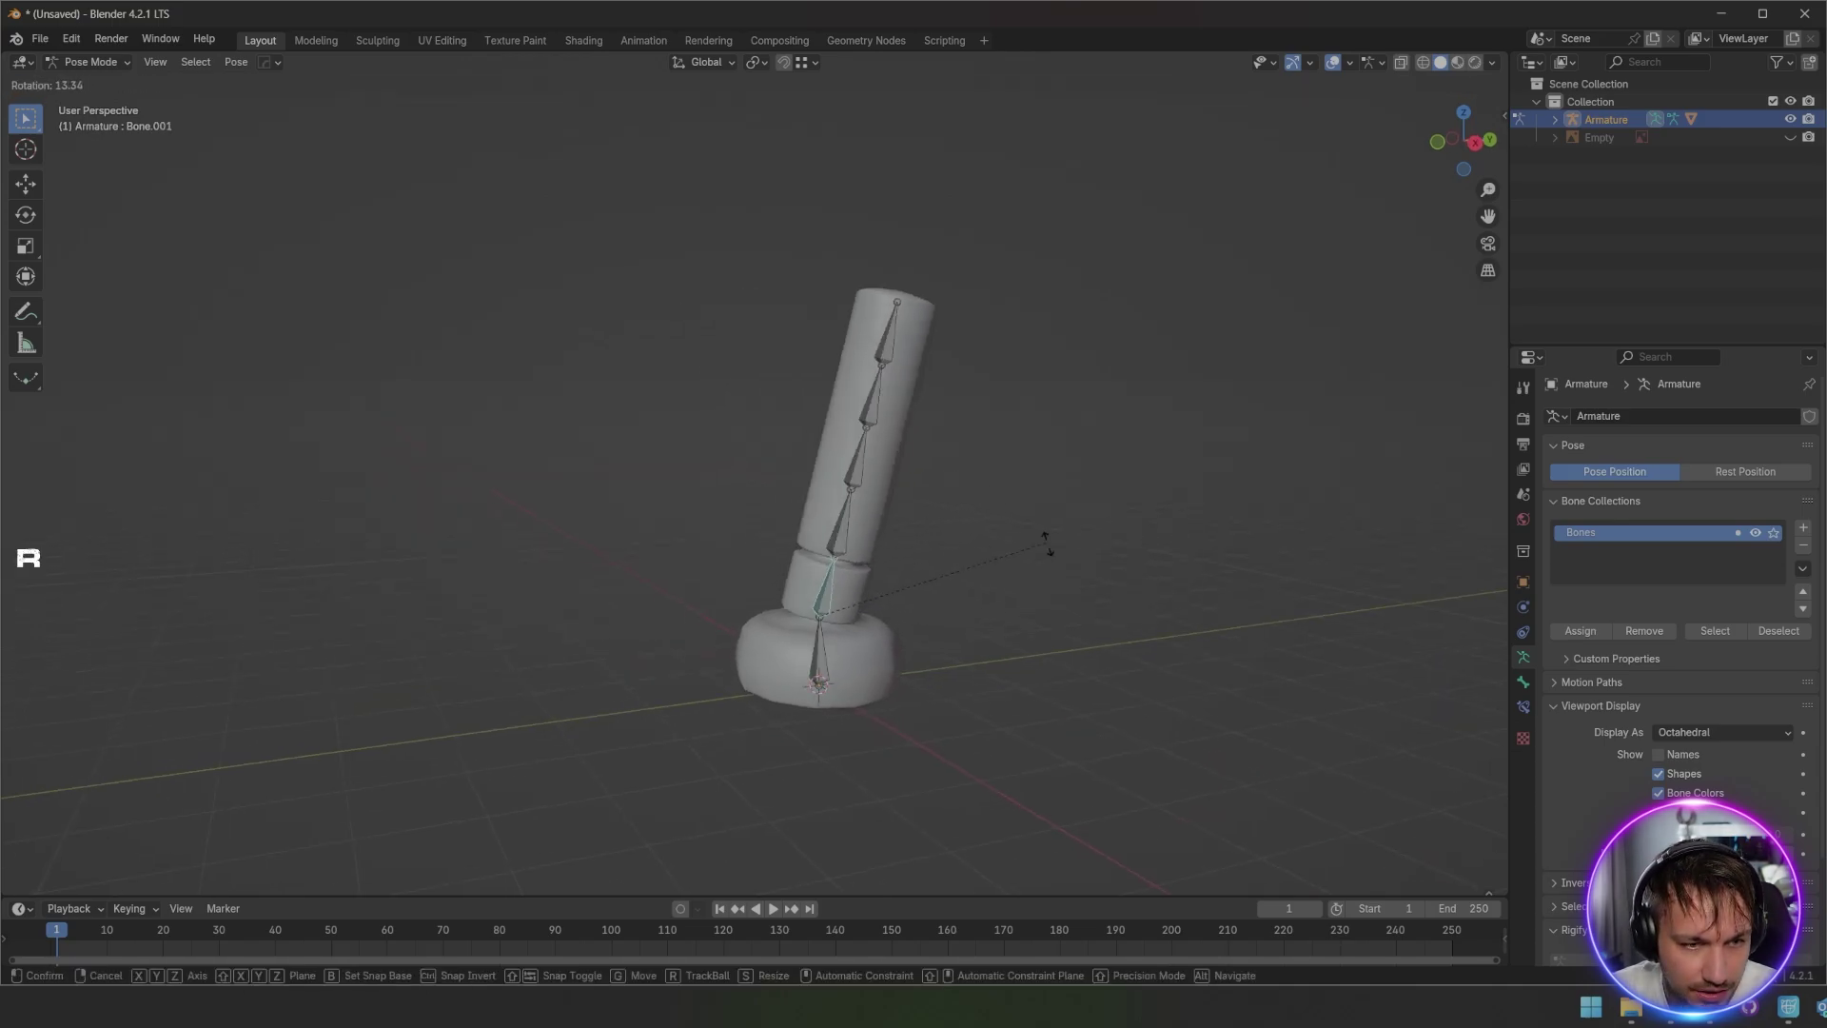
right_click(1047, 542)
Step: Rotate the bone at the bottom of the tall cylinder about -29.7° to test the bend, and undo the rotation
left_click(820, 524)
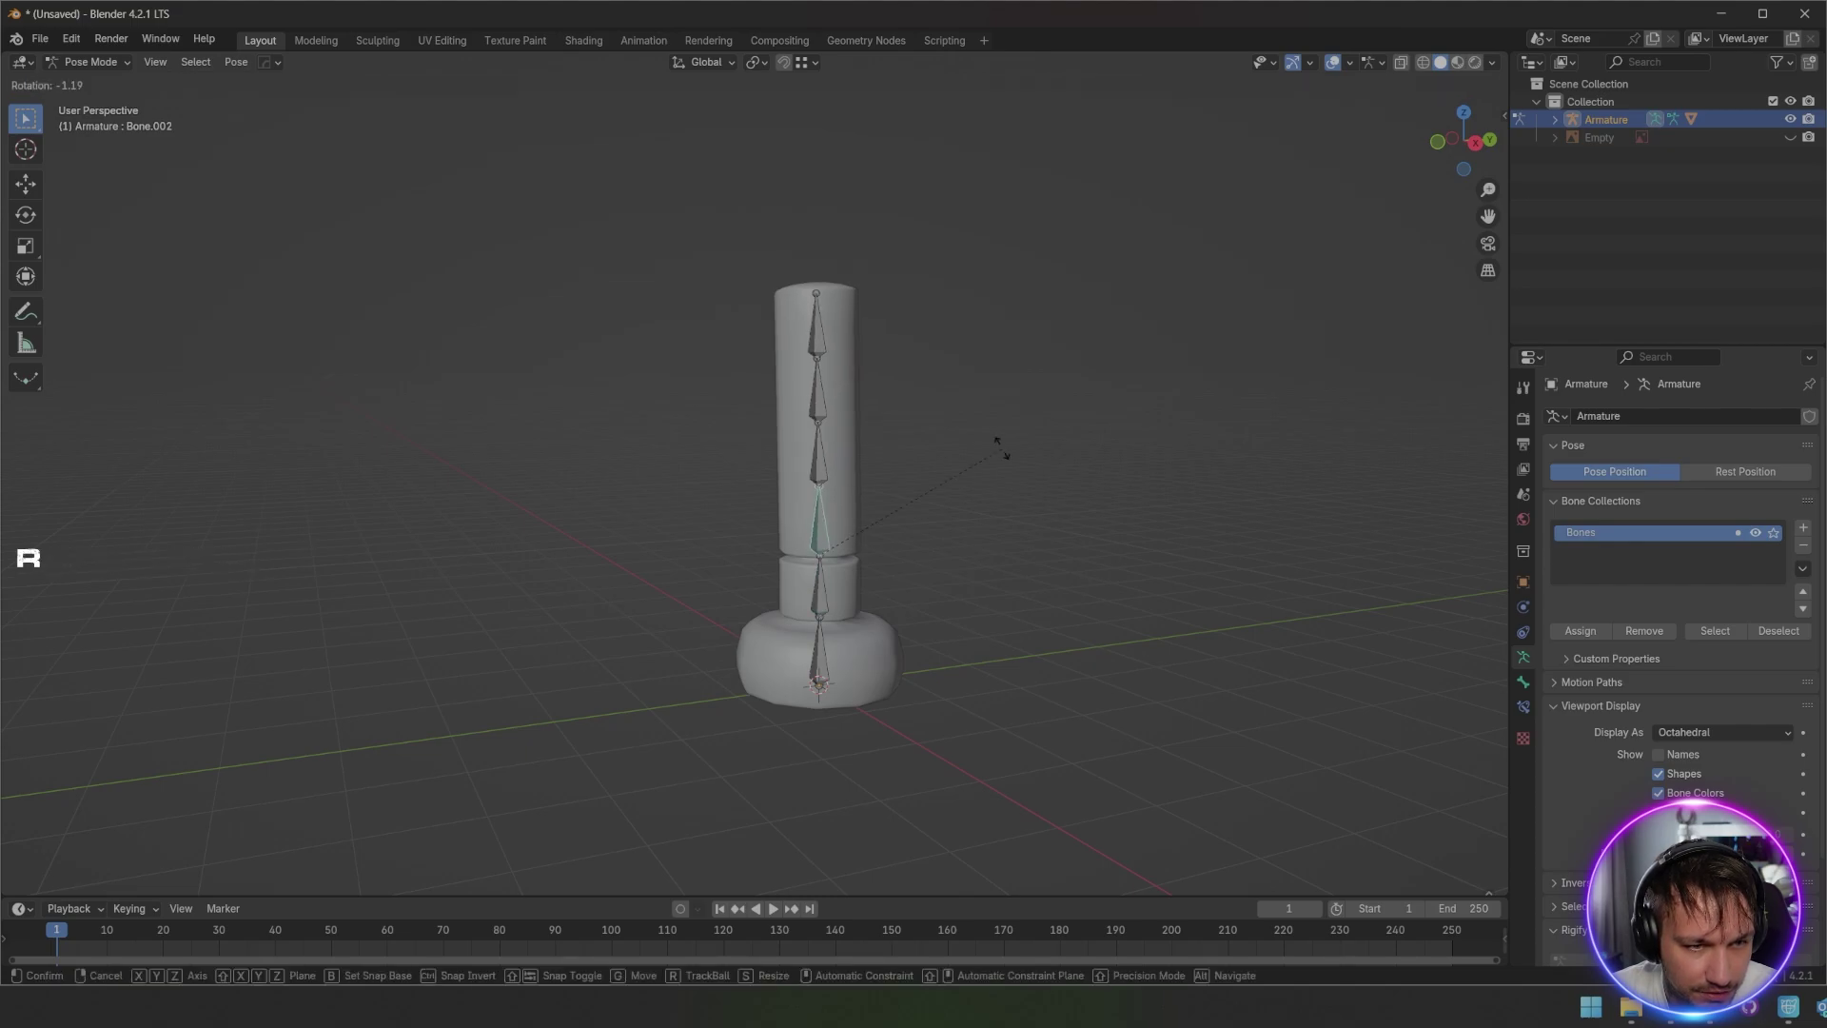
key("r")
left_click(933, 438)
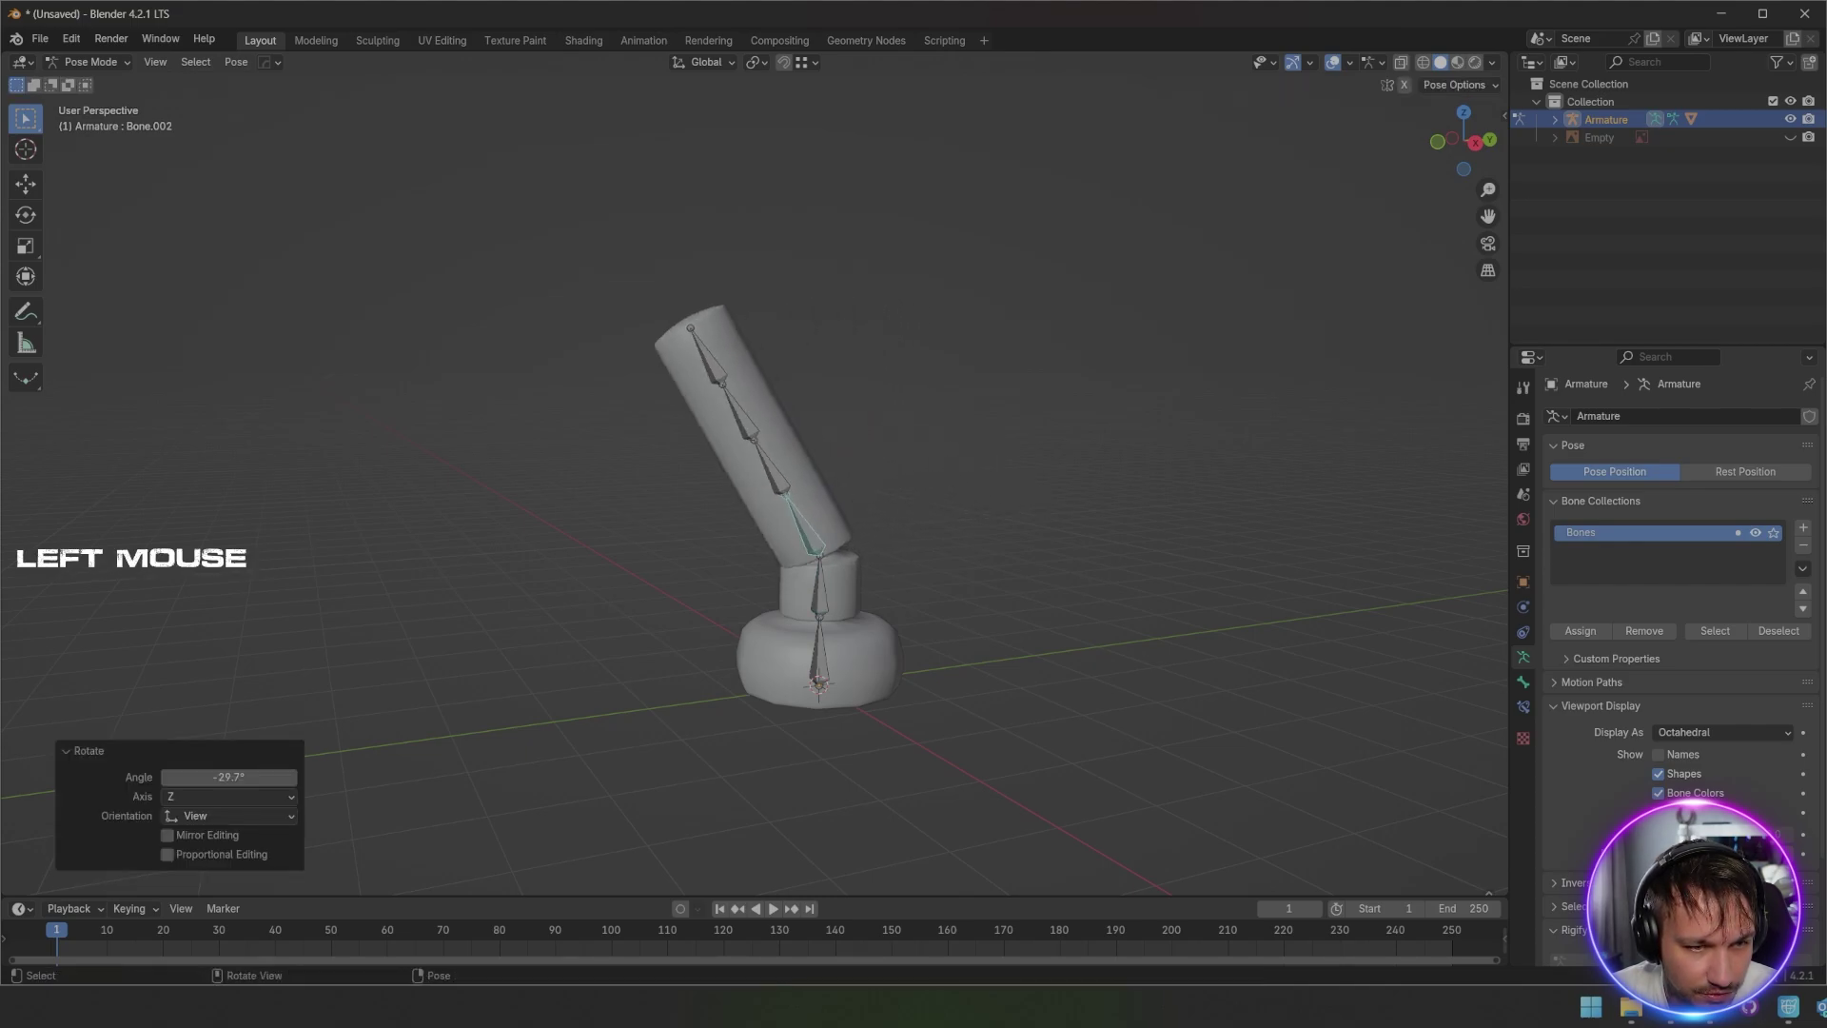
key("ctrl+z")
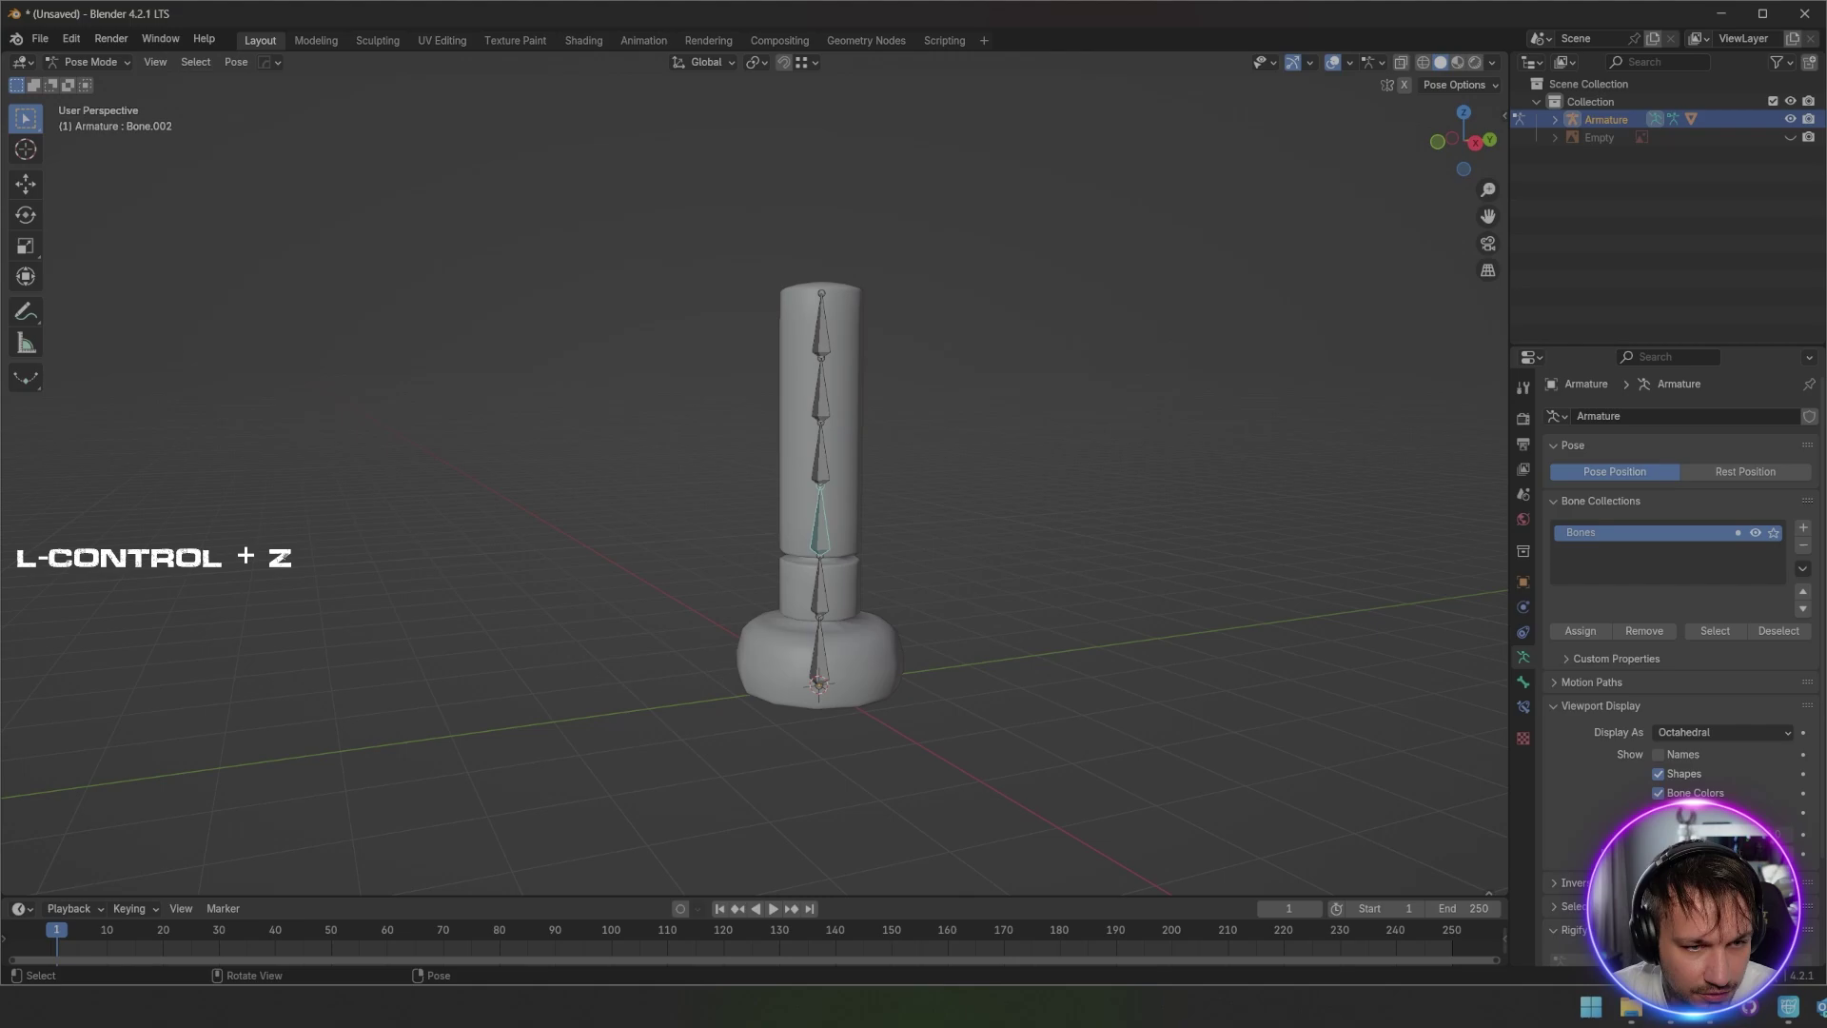
Step: Try rotating the fourth bone from the base to check how the tall cylinder bends, then clear the bone selection
left_click(821, 460)
key("r")
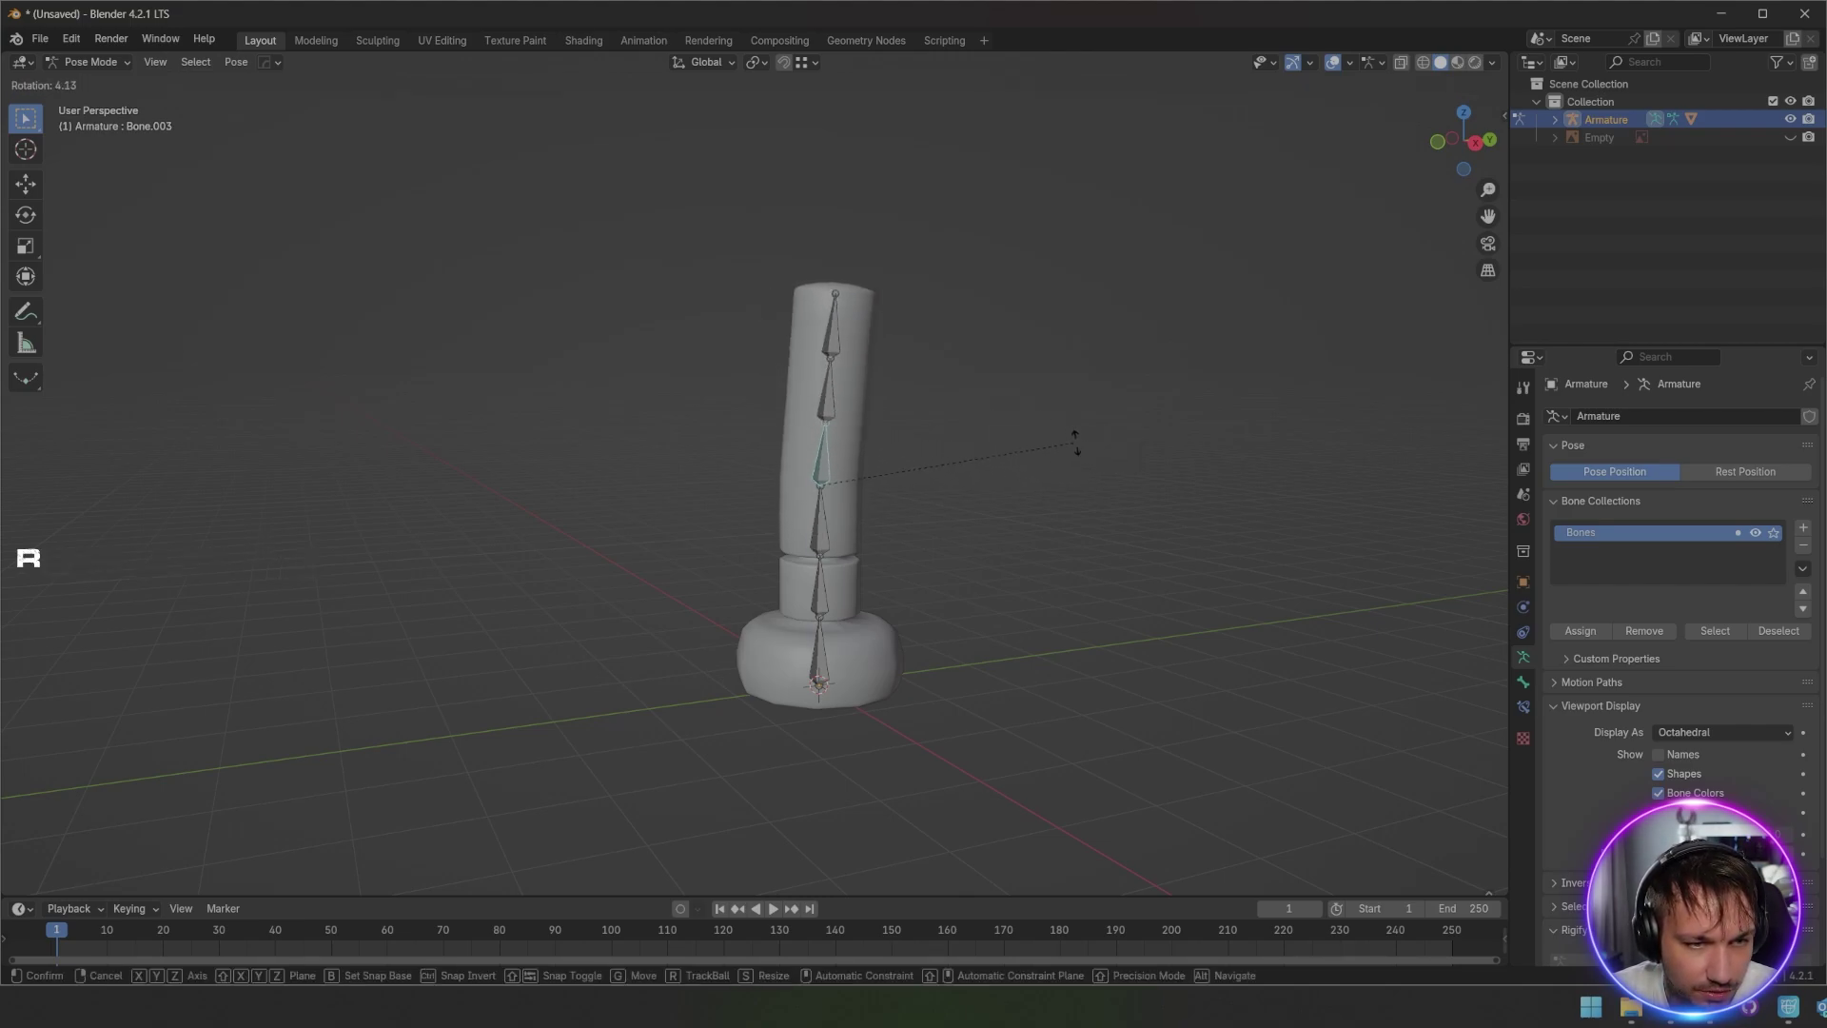
right_click(999, 441)
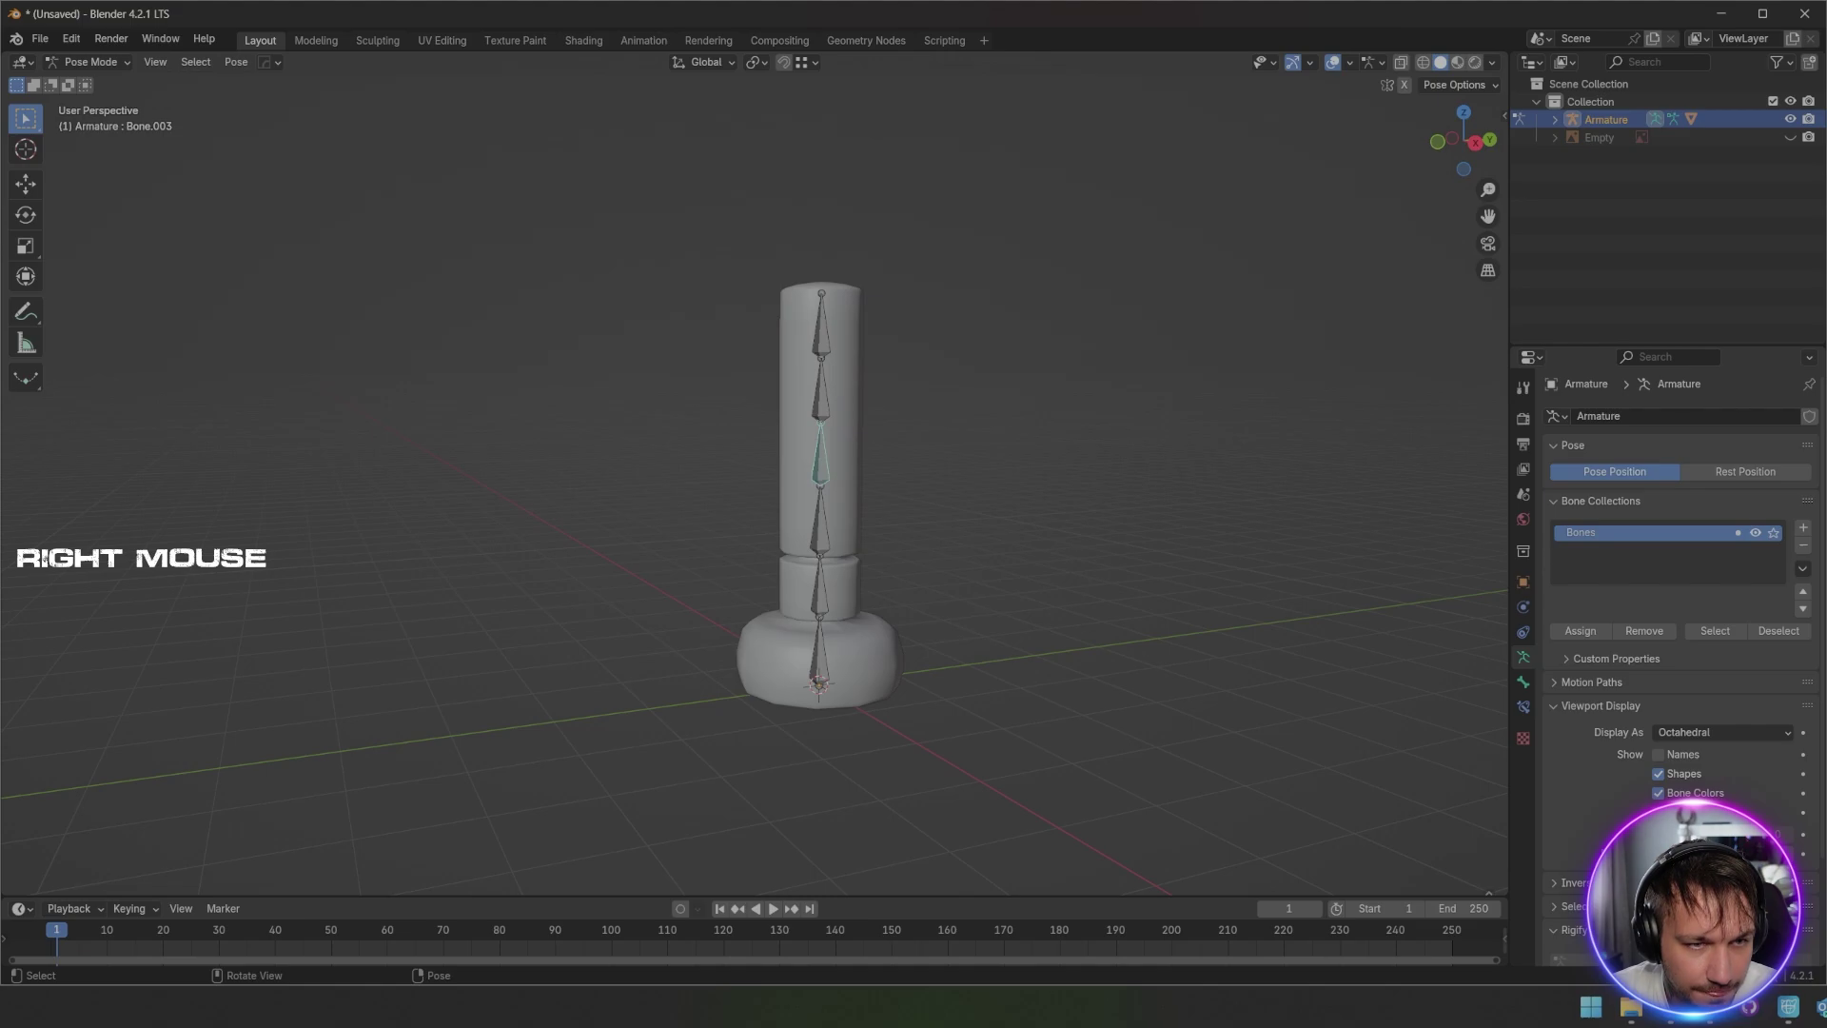
left_click(999, 440)
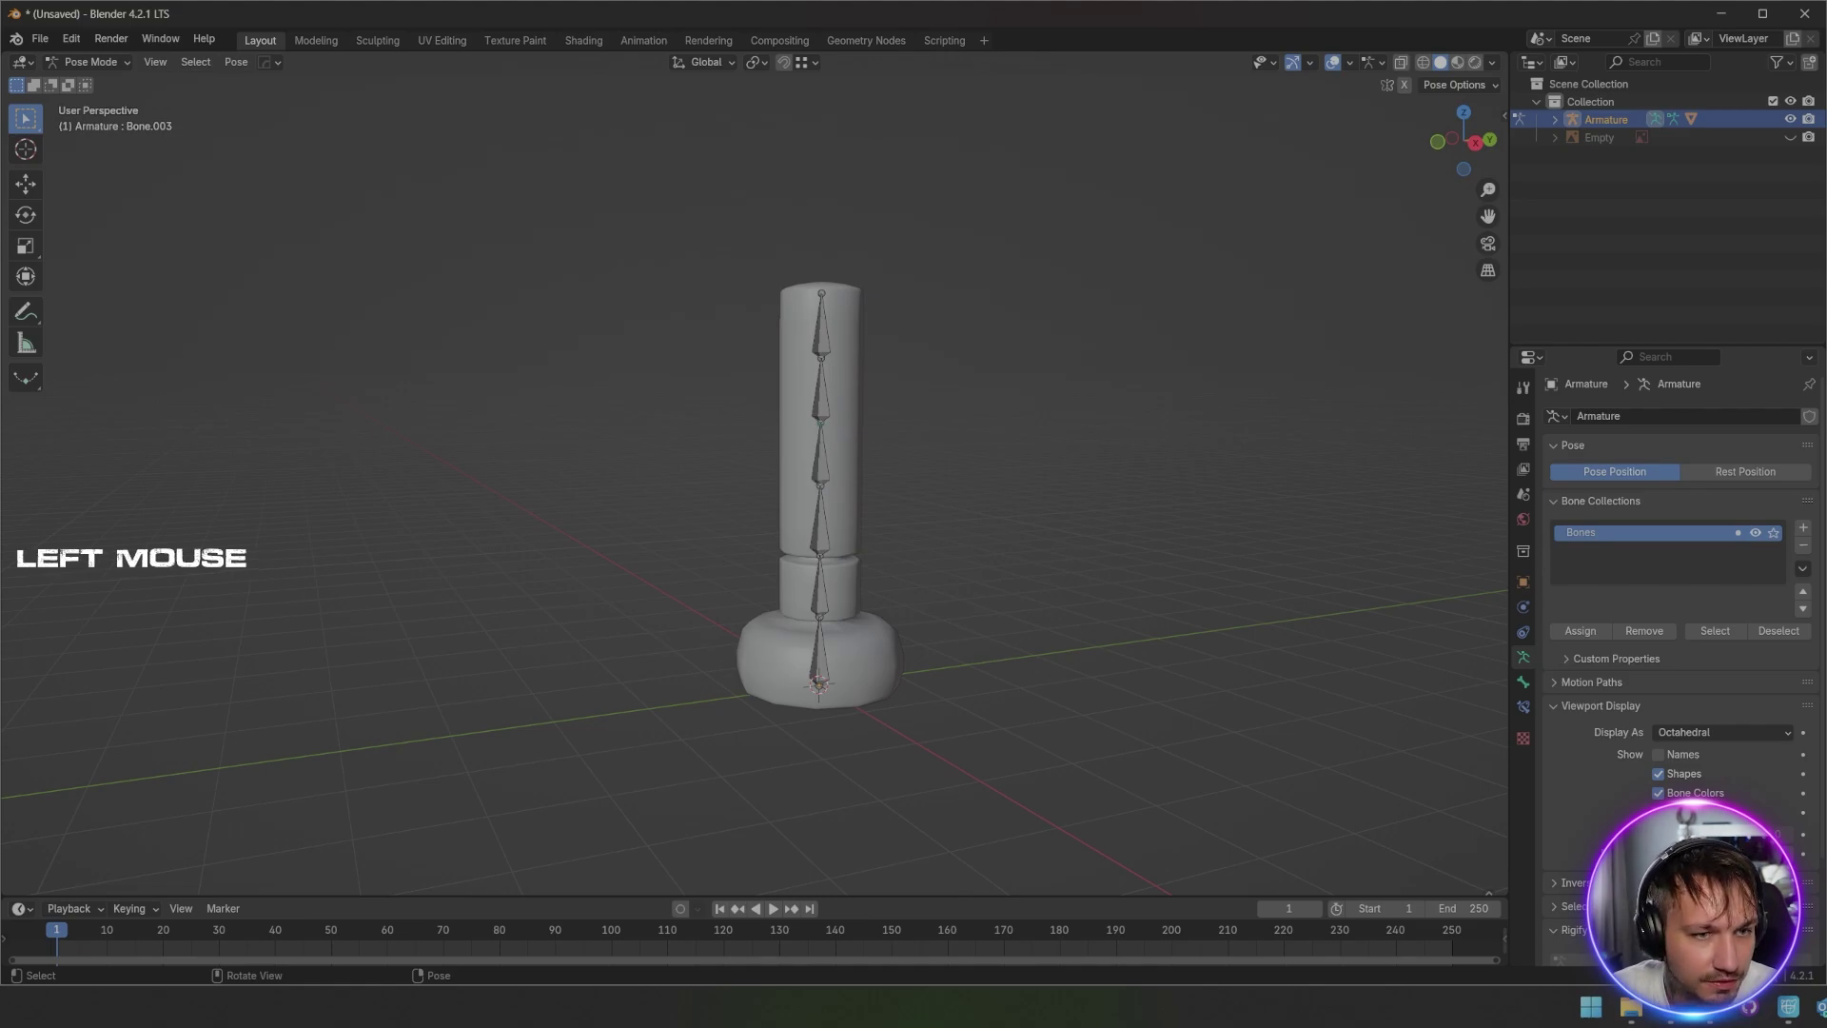
Step: Return to Object Mode, select the cylinder mesh and switch it to Weight Paint mode
left_click(90, 62)
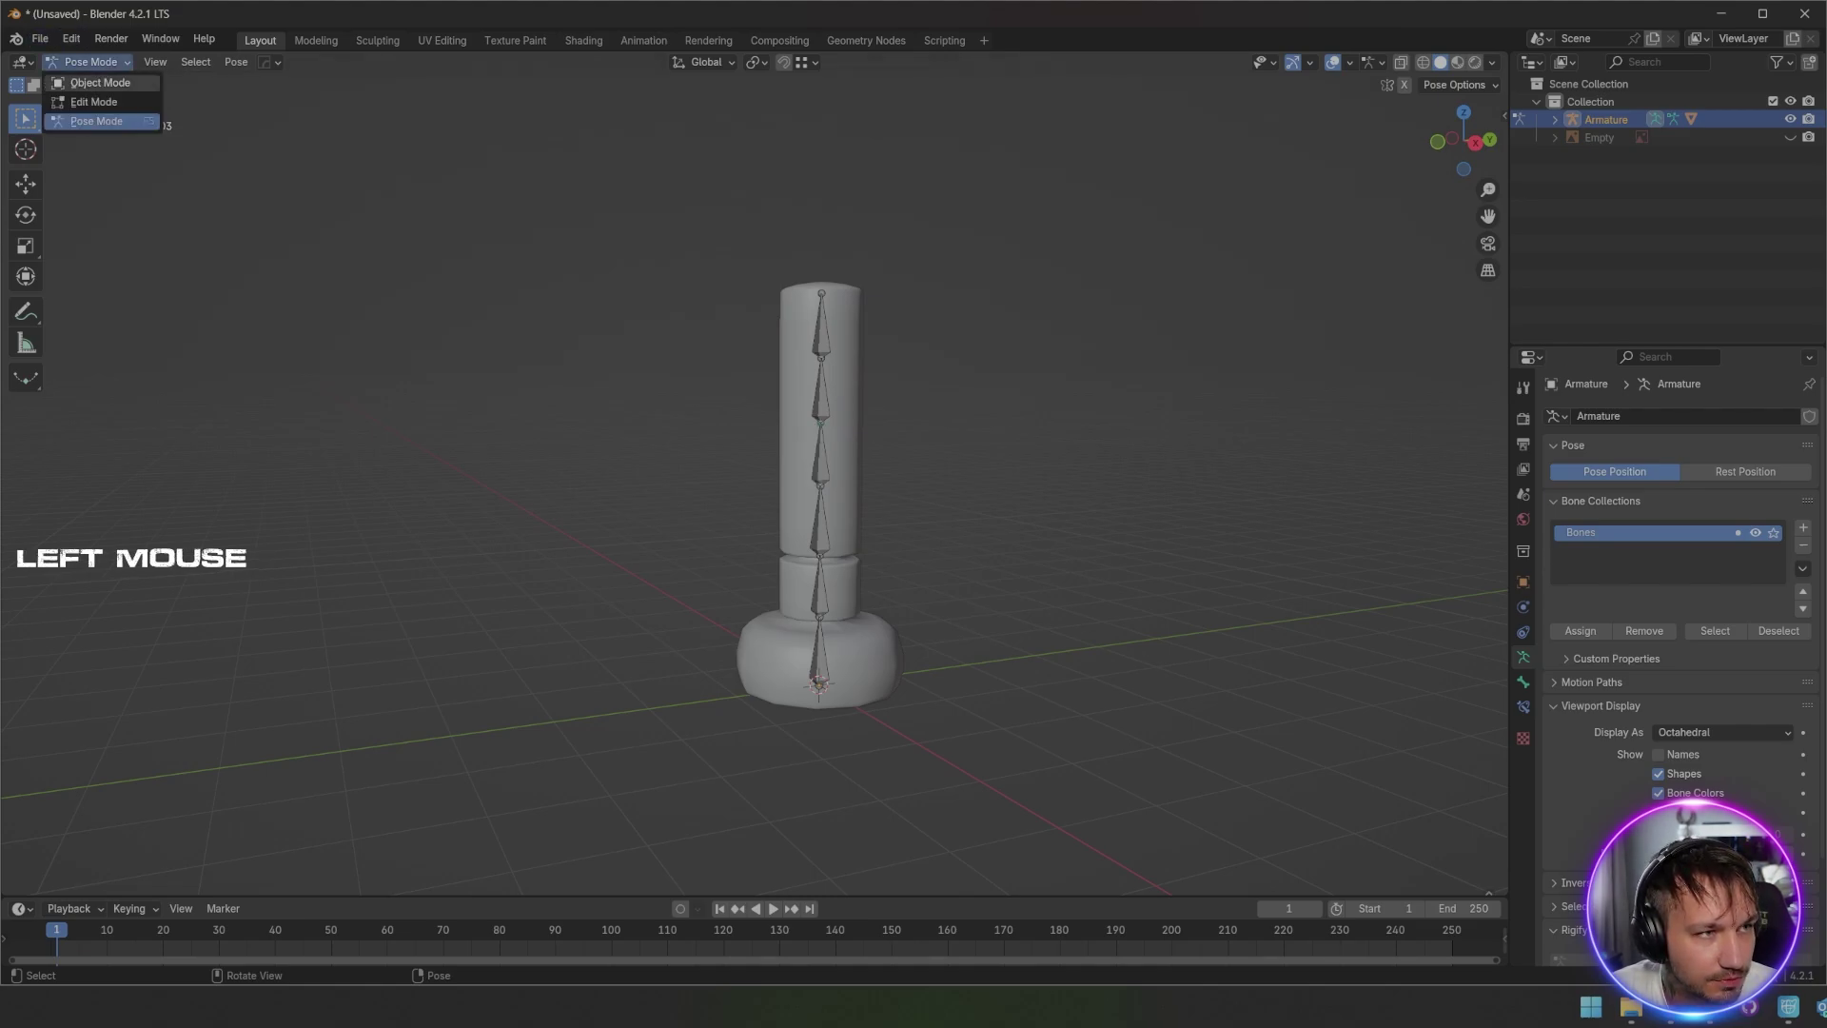
left_click(95, 83)
left_click(842, 447)
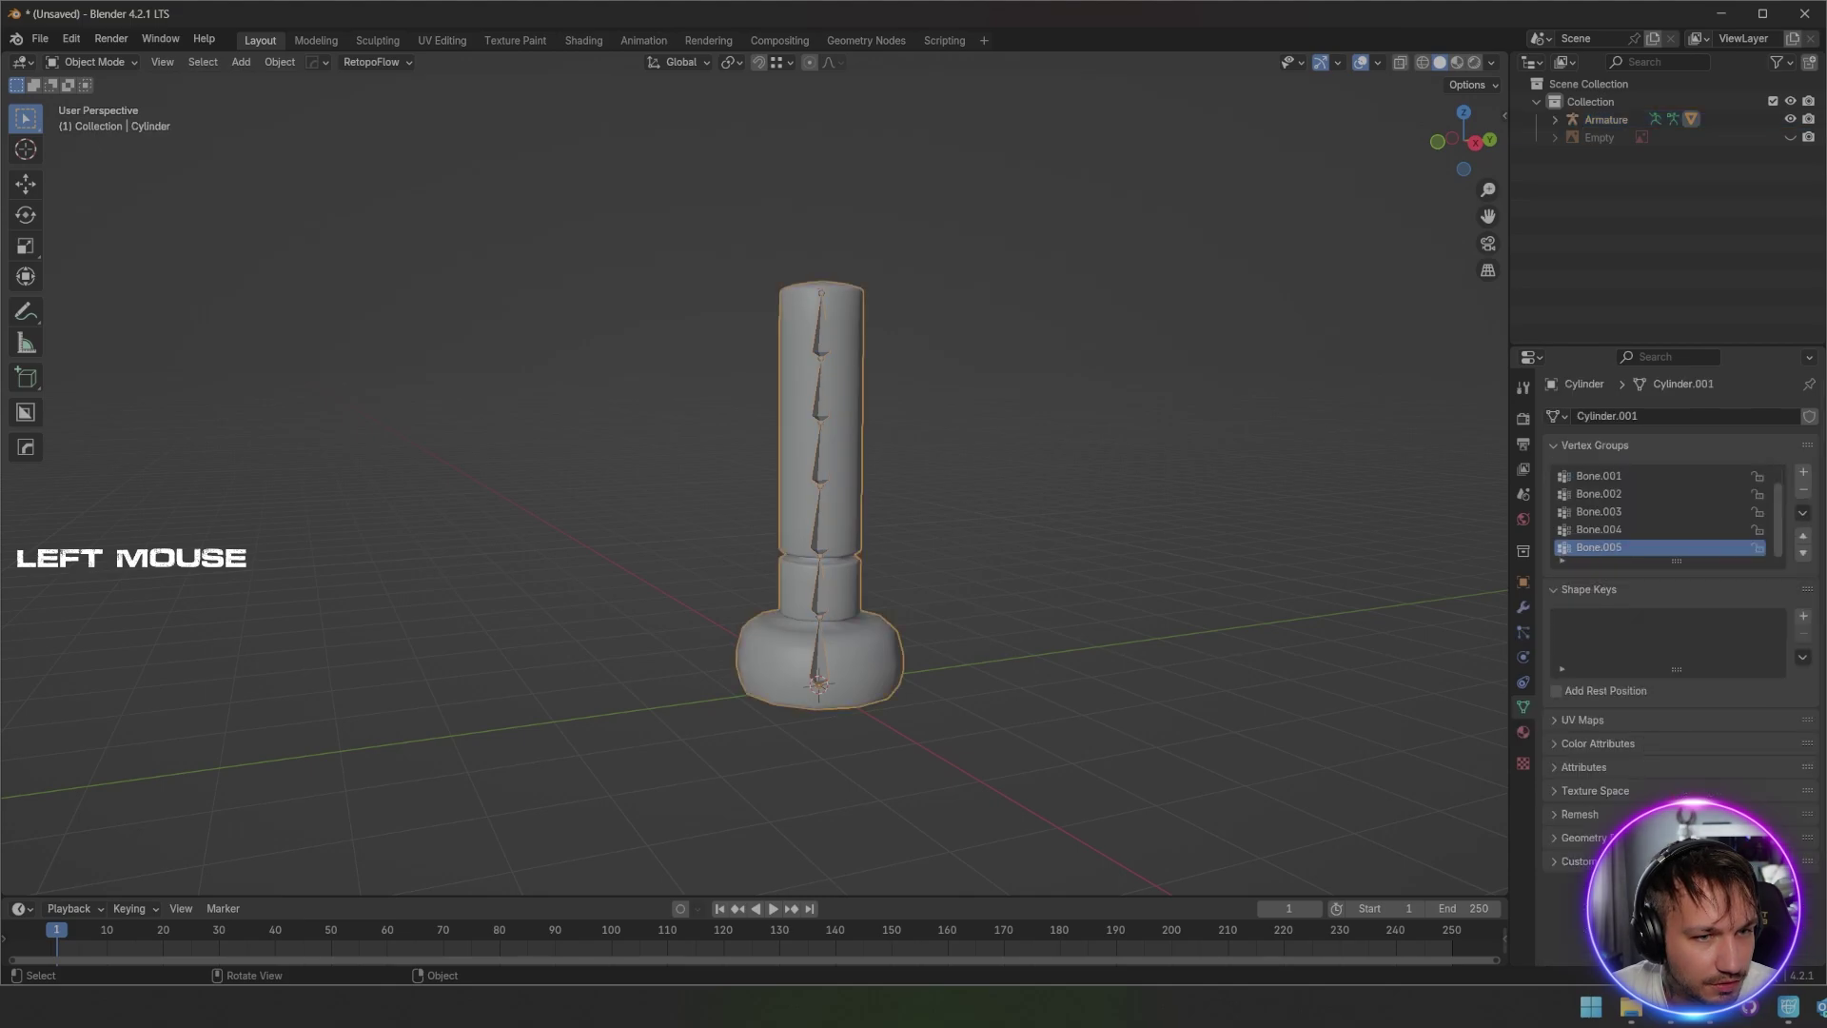
left_click(91, 62)
left_click(96, 155)
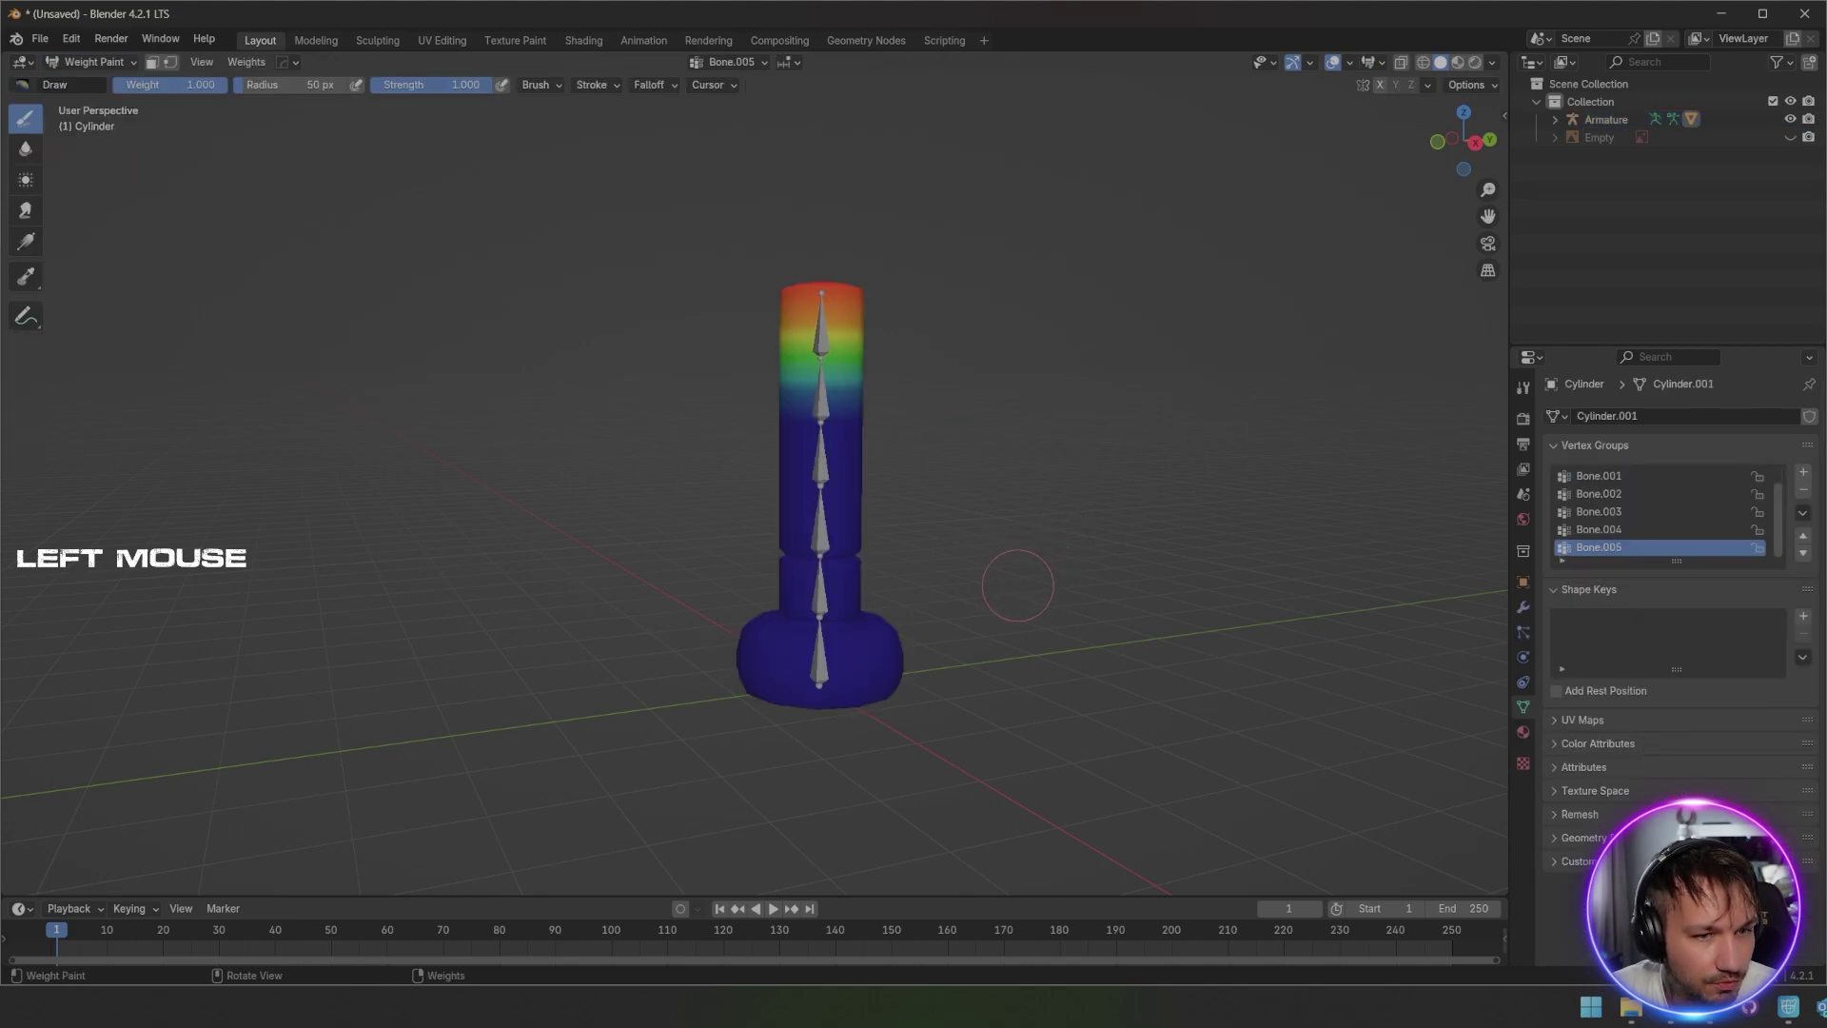
middle_click_drag(1038, 602, 1053, 600)
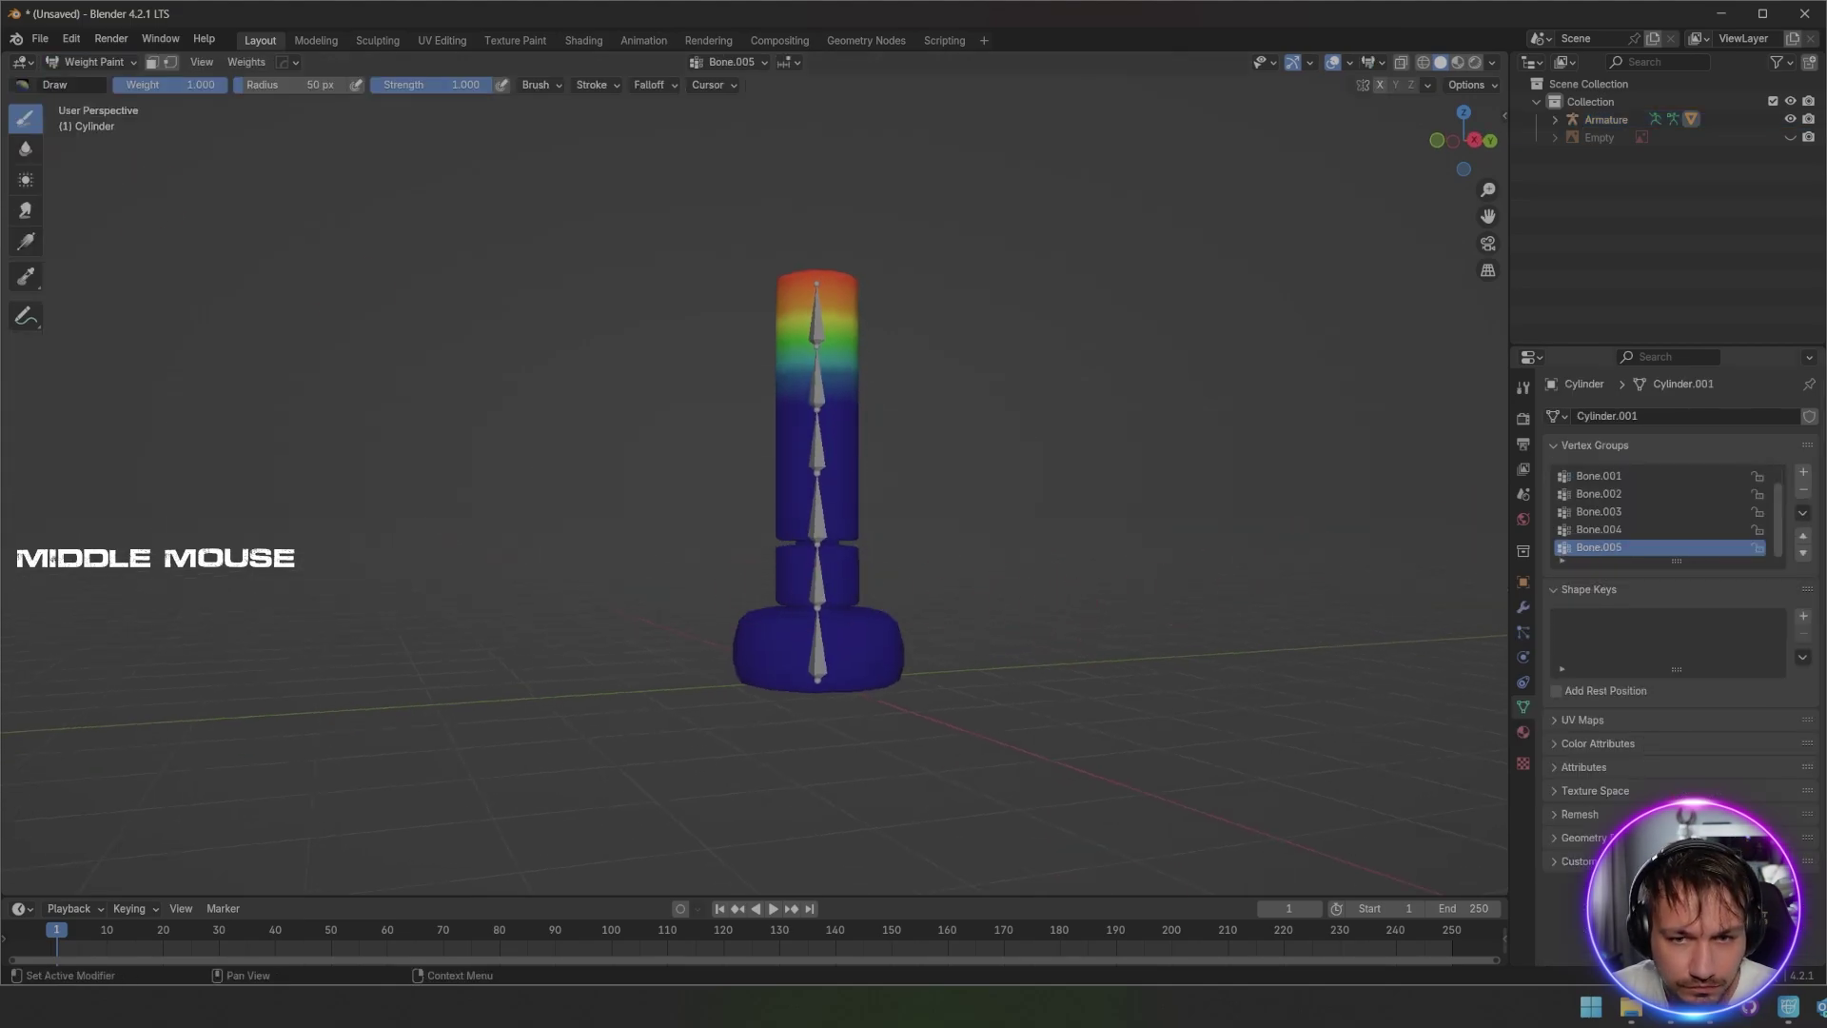
Step: Examine the weight distribution of the Bone.001 and Bone vertex groups on the lower part of the mesh
left_click(1608, 476)
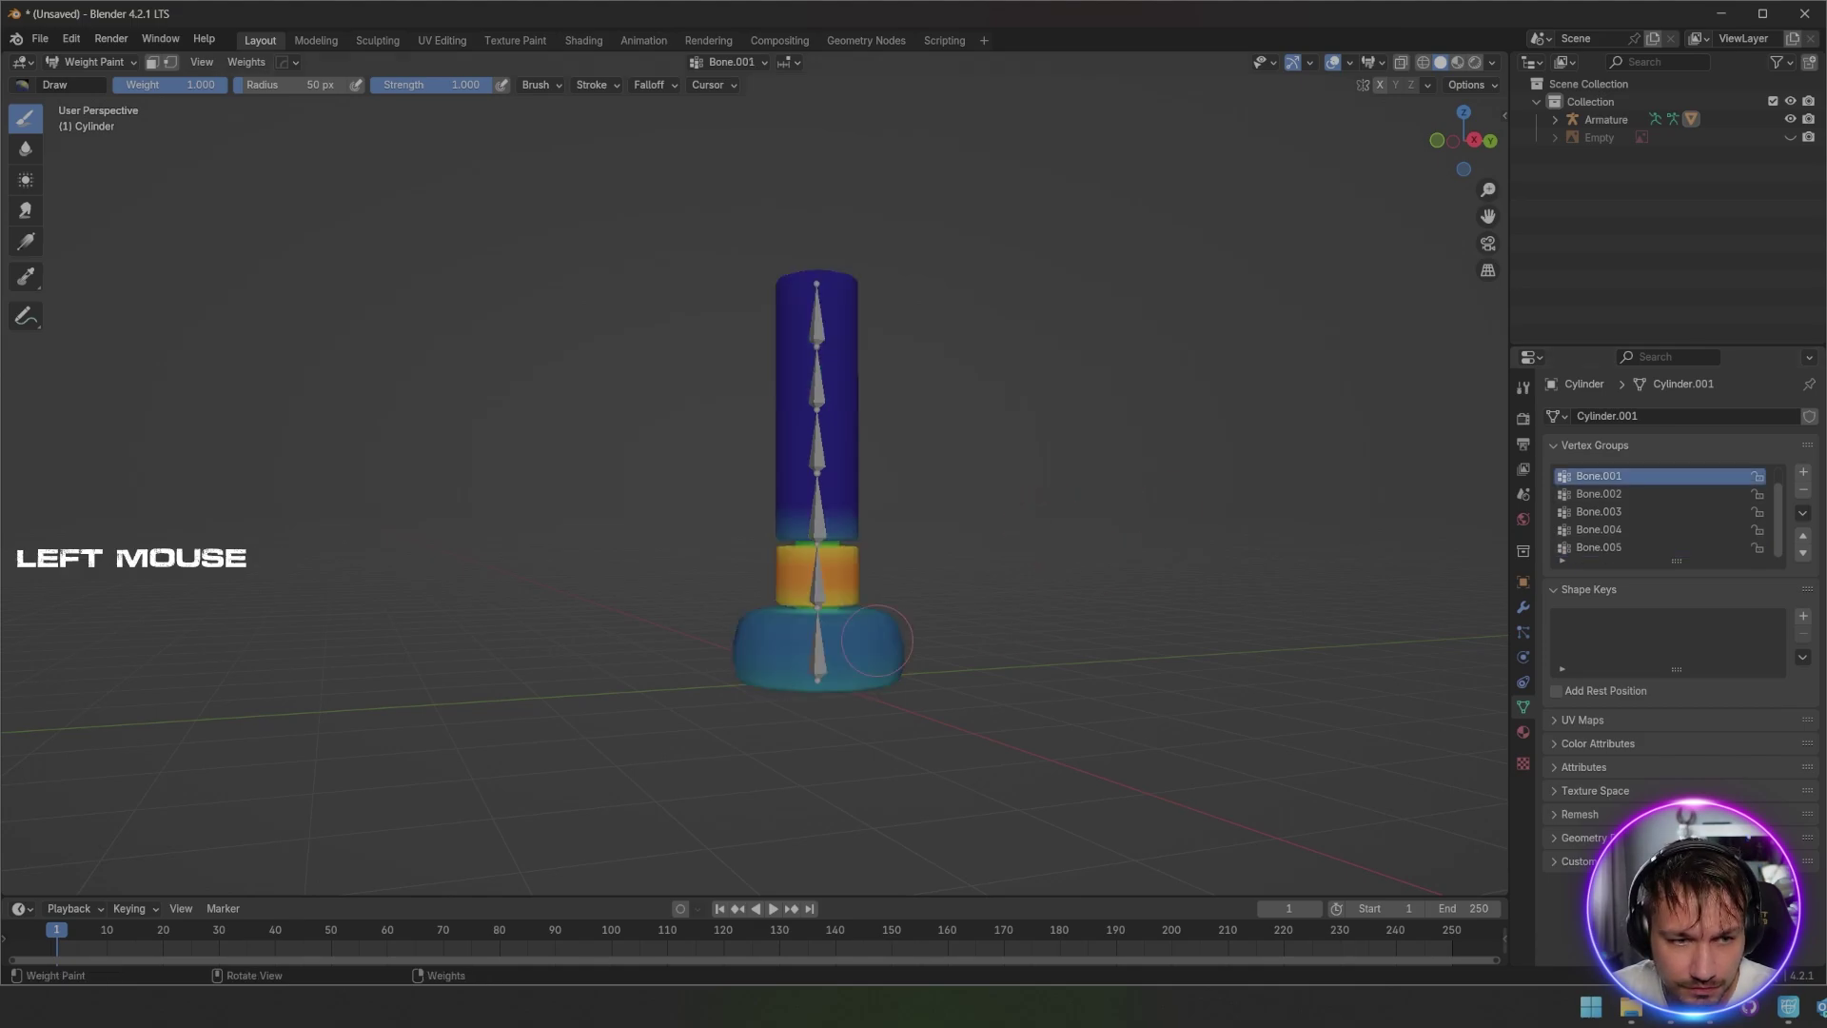
scroll(1618, 493, "up", 1)
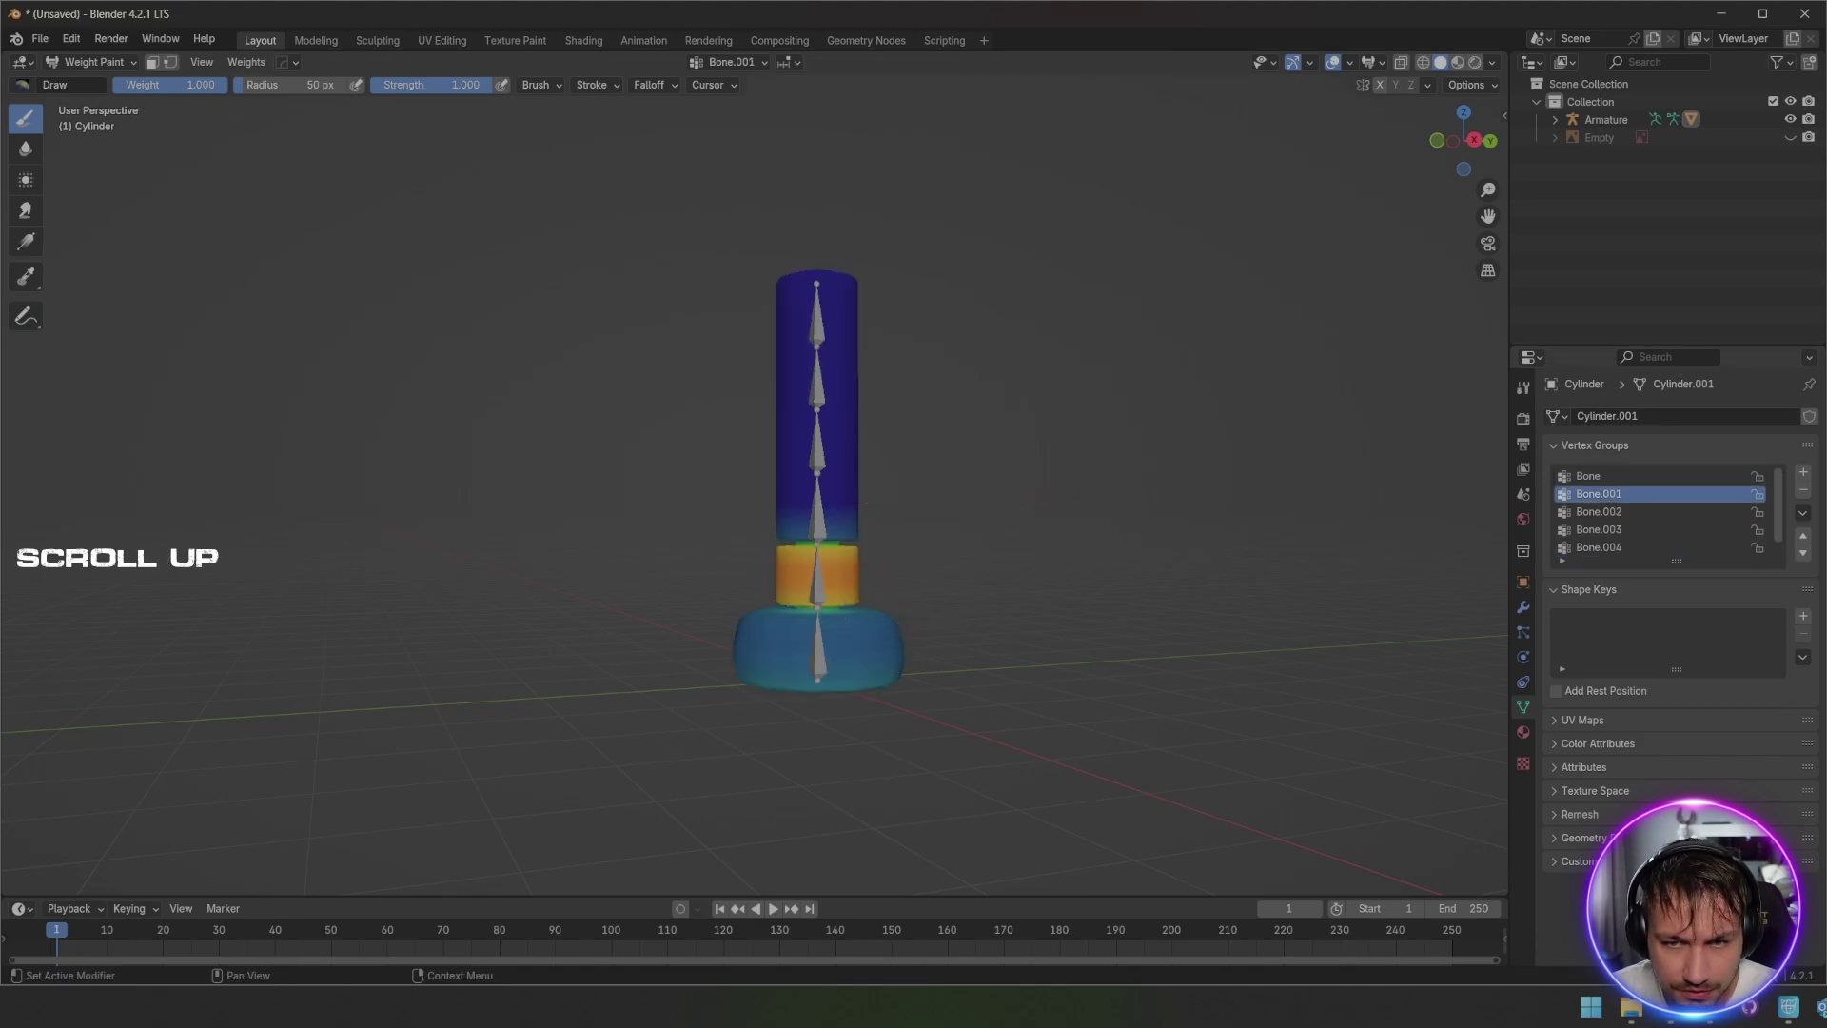
left_click(1609, 476)
middle_click_drag(916, 634, 776, 628)
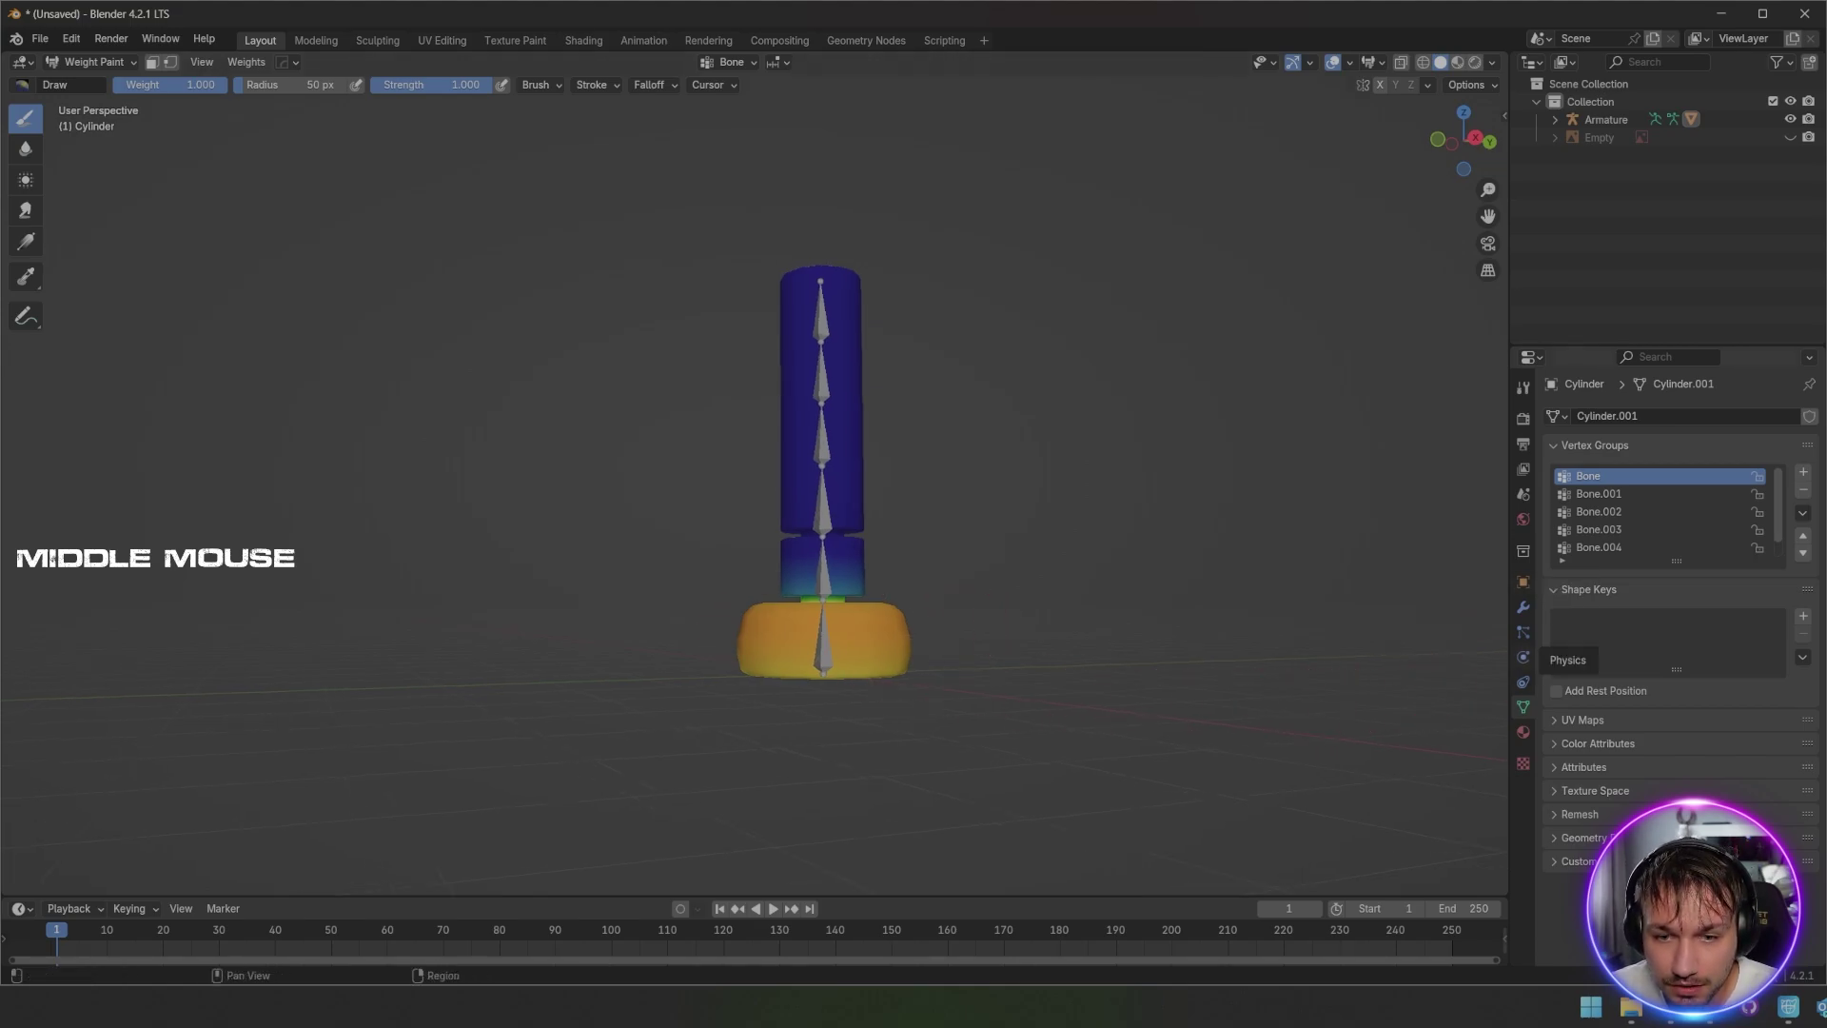
left_click(1523, 657)
left_click(1523, 632)
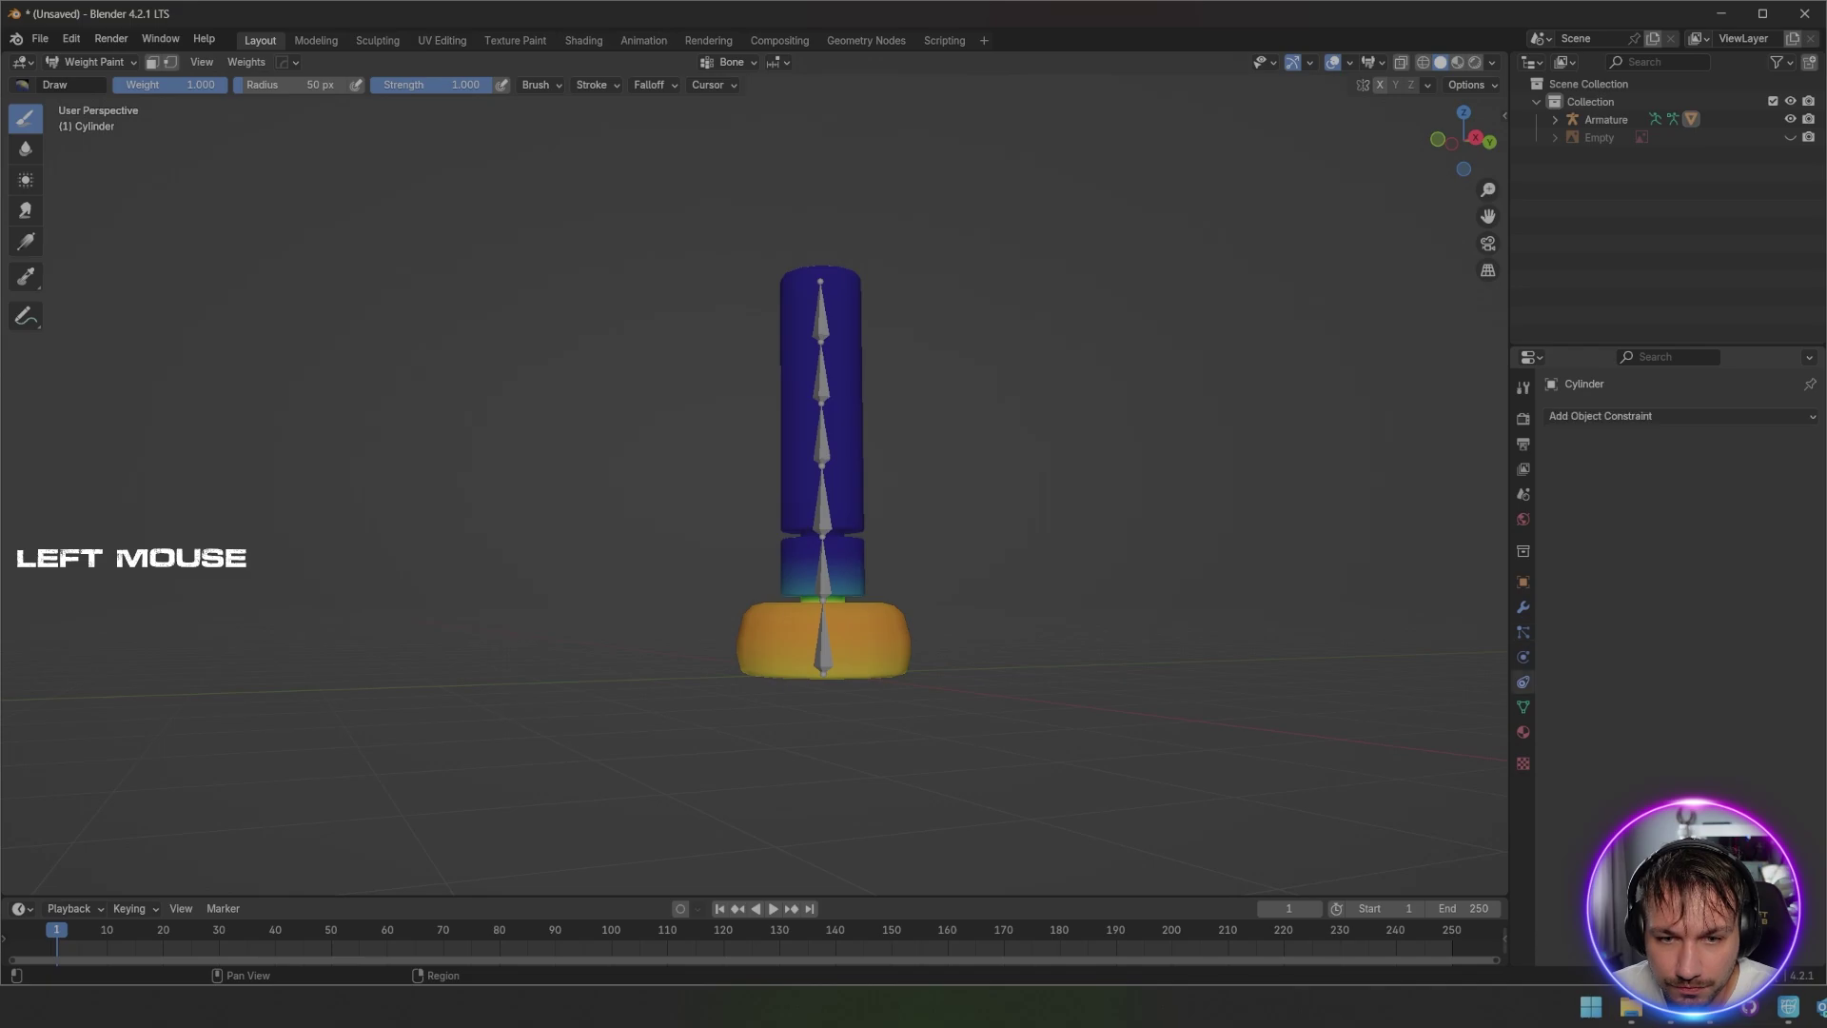
left_click(1522, 707)
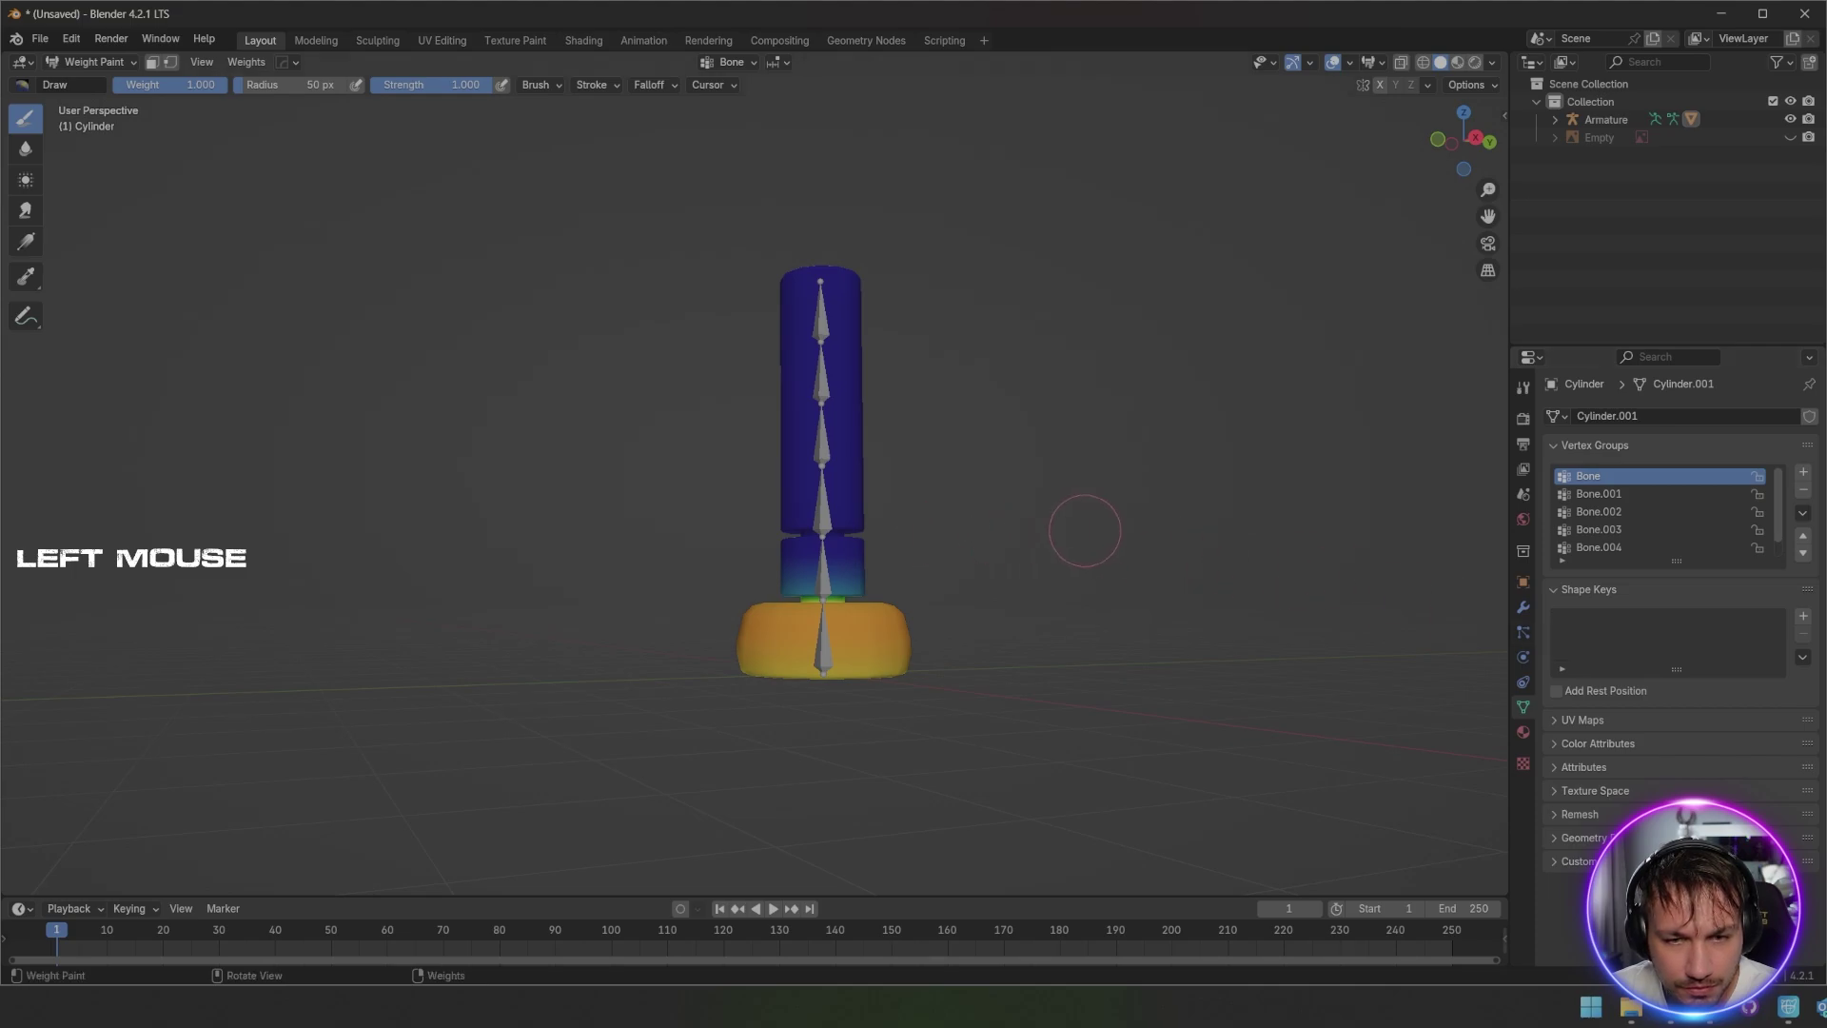
key("Tab")
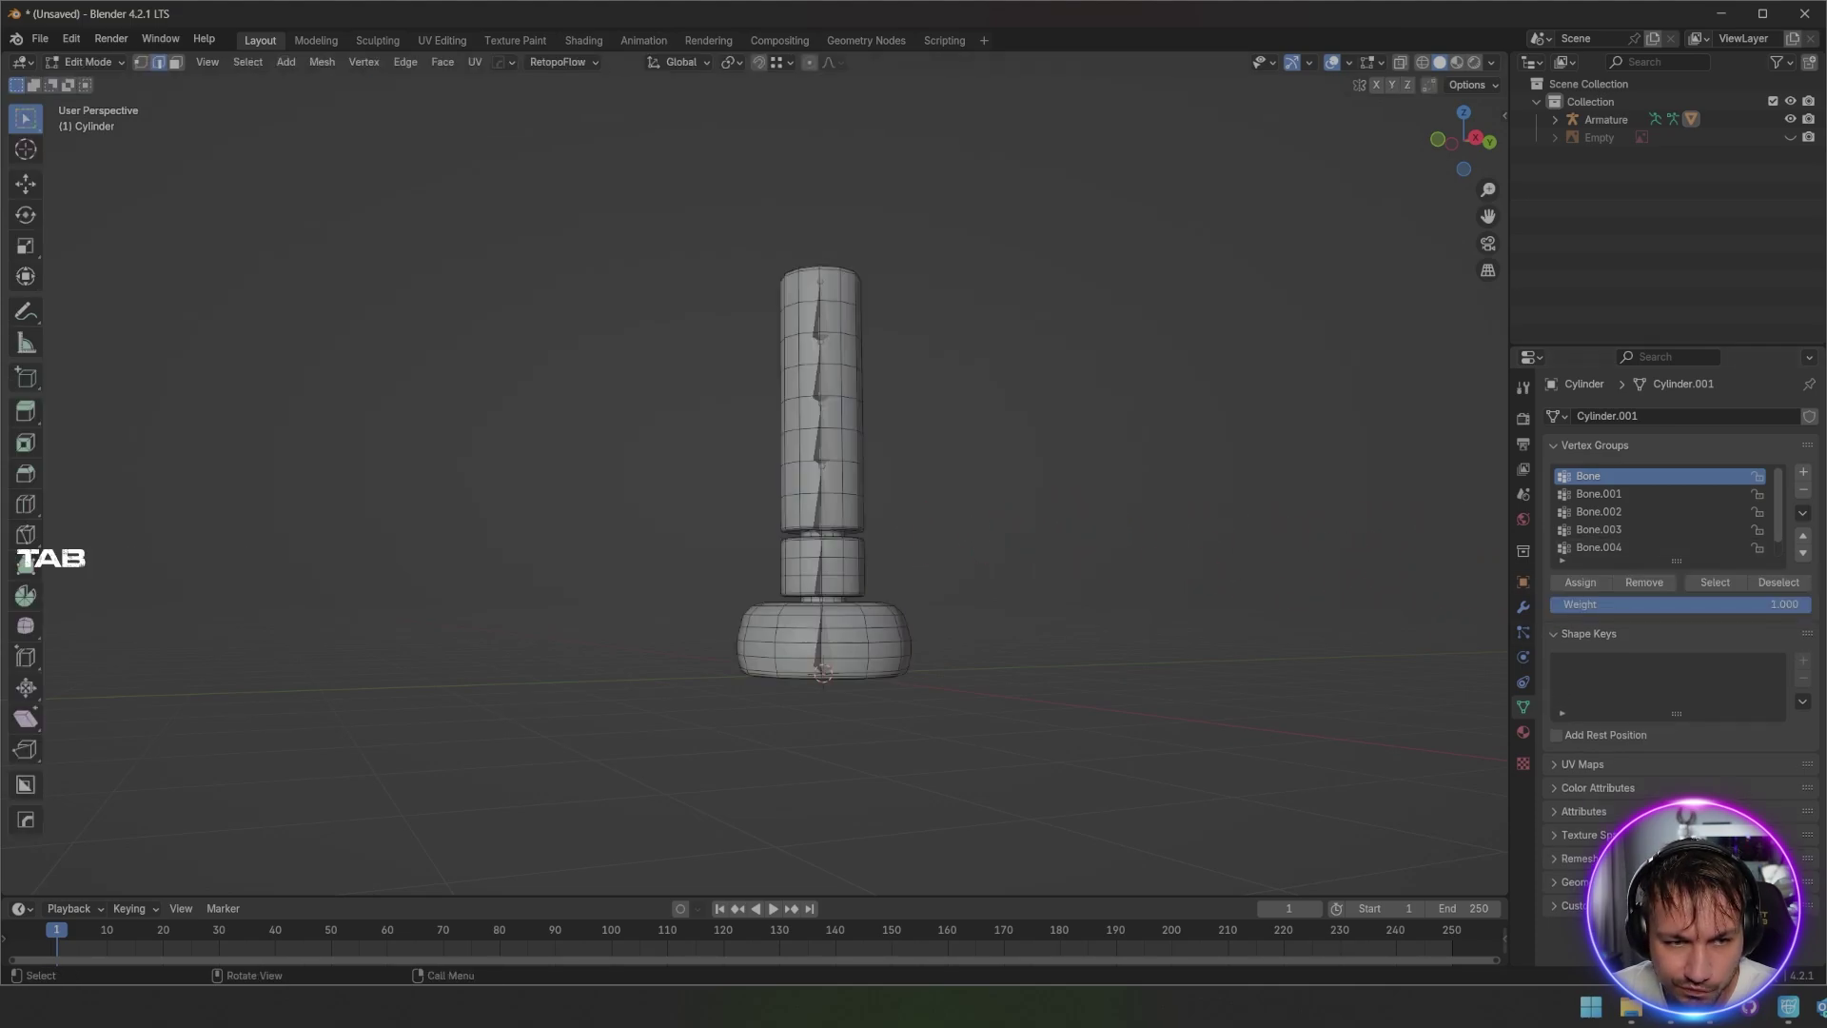
key("Tab")
key("Tab")
key("Tab")
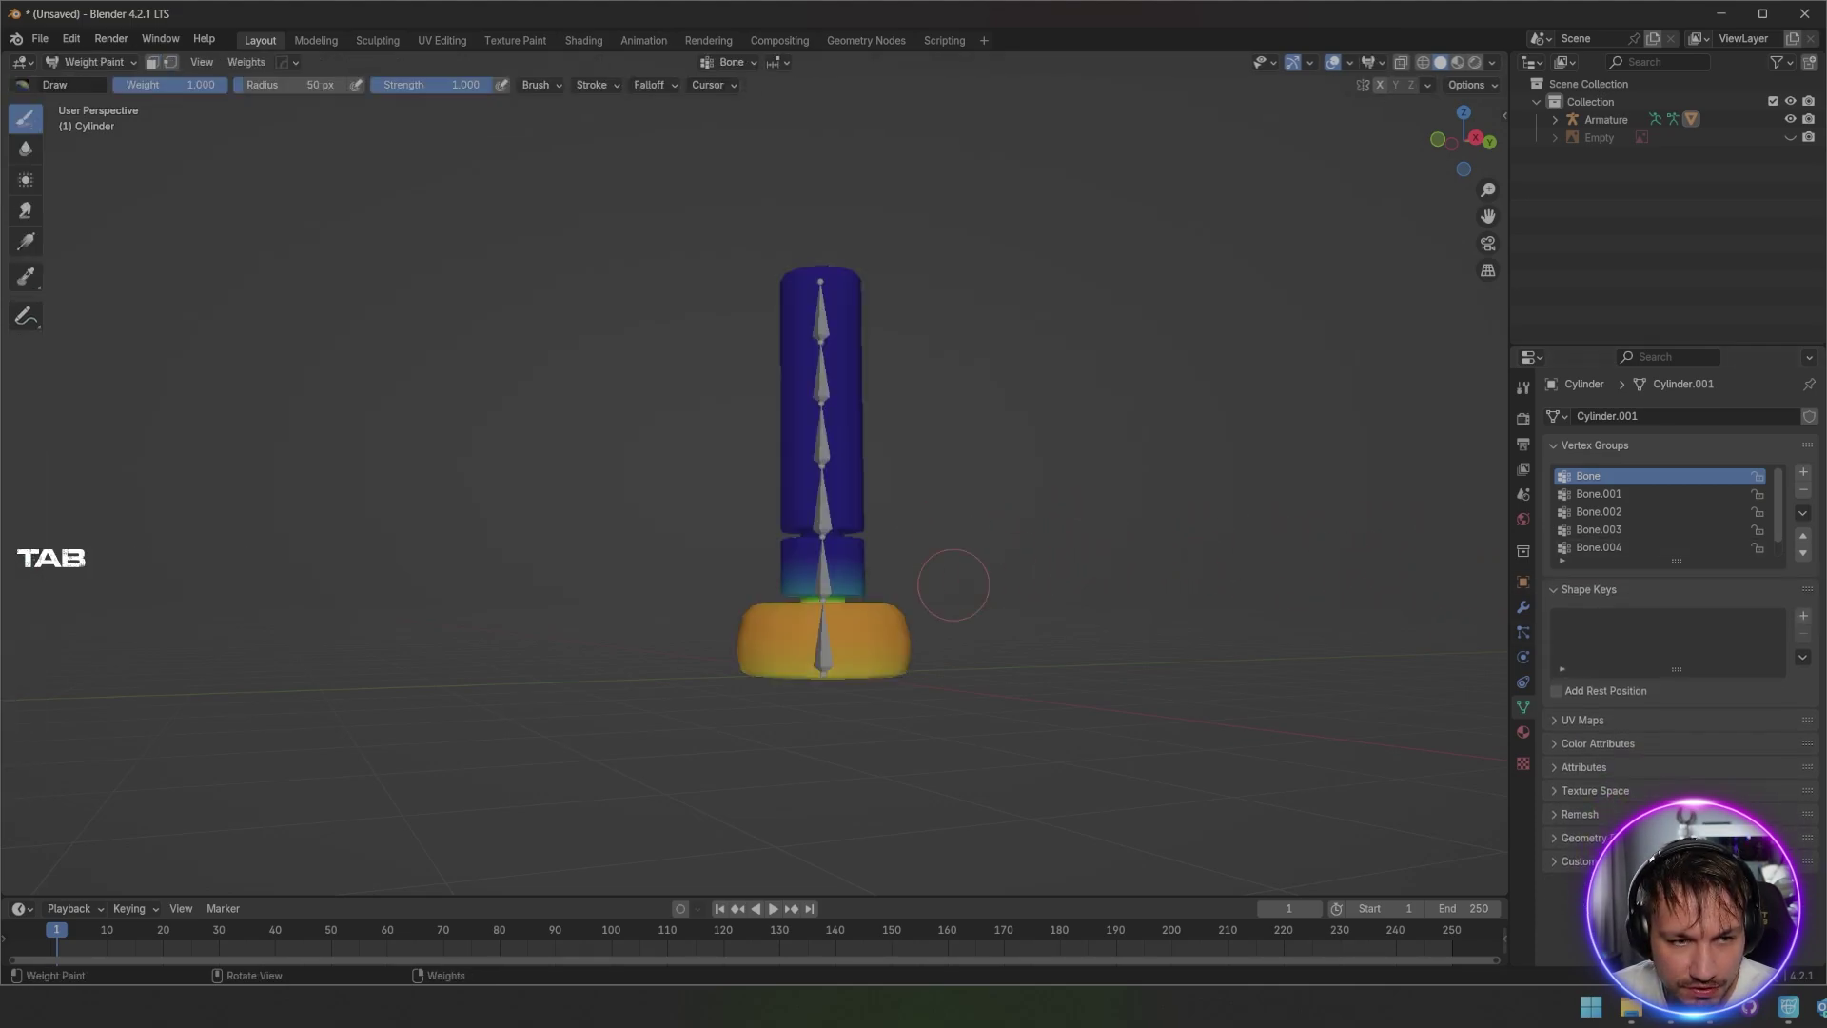
Step: Switch the mesh to Edit Mode and show it in back orthographic view with X-ray turned on
key("Tab")
key("Tab")
key("Tab")
middle_click_drag(825, 476, 942, 476)
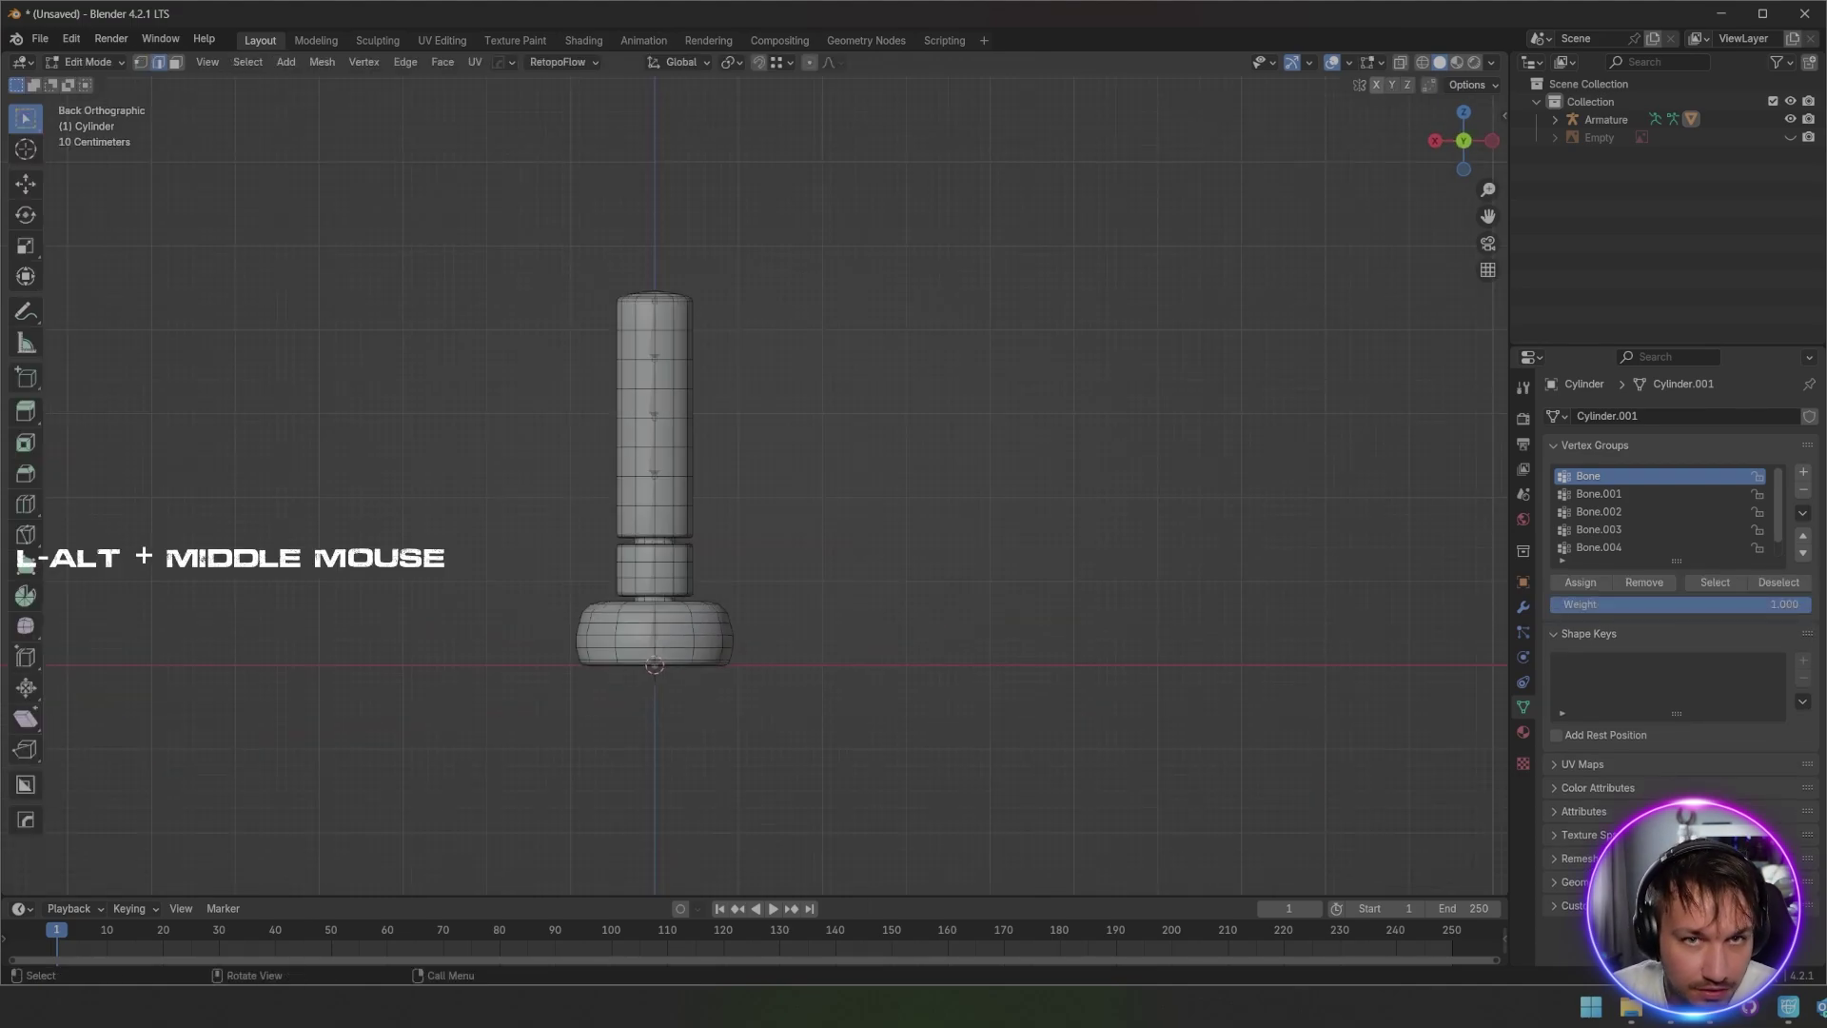
left_click(1400, 61)
scroll(655, 476, "up", 3)
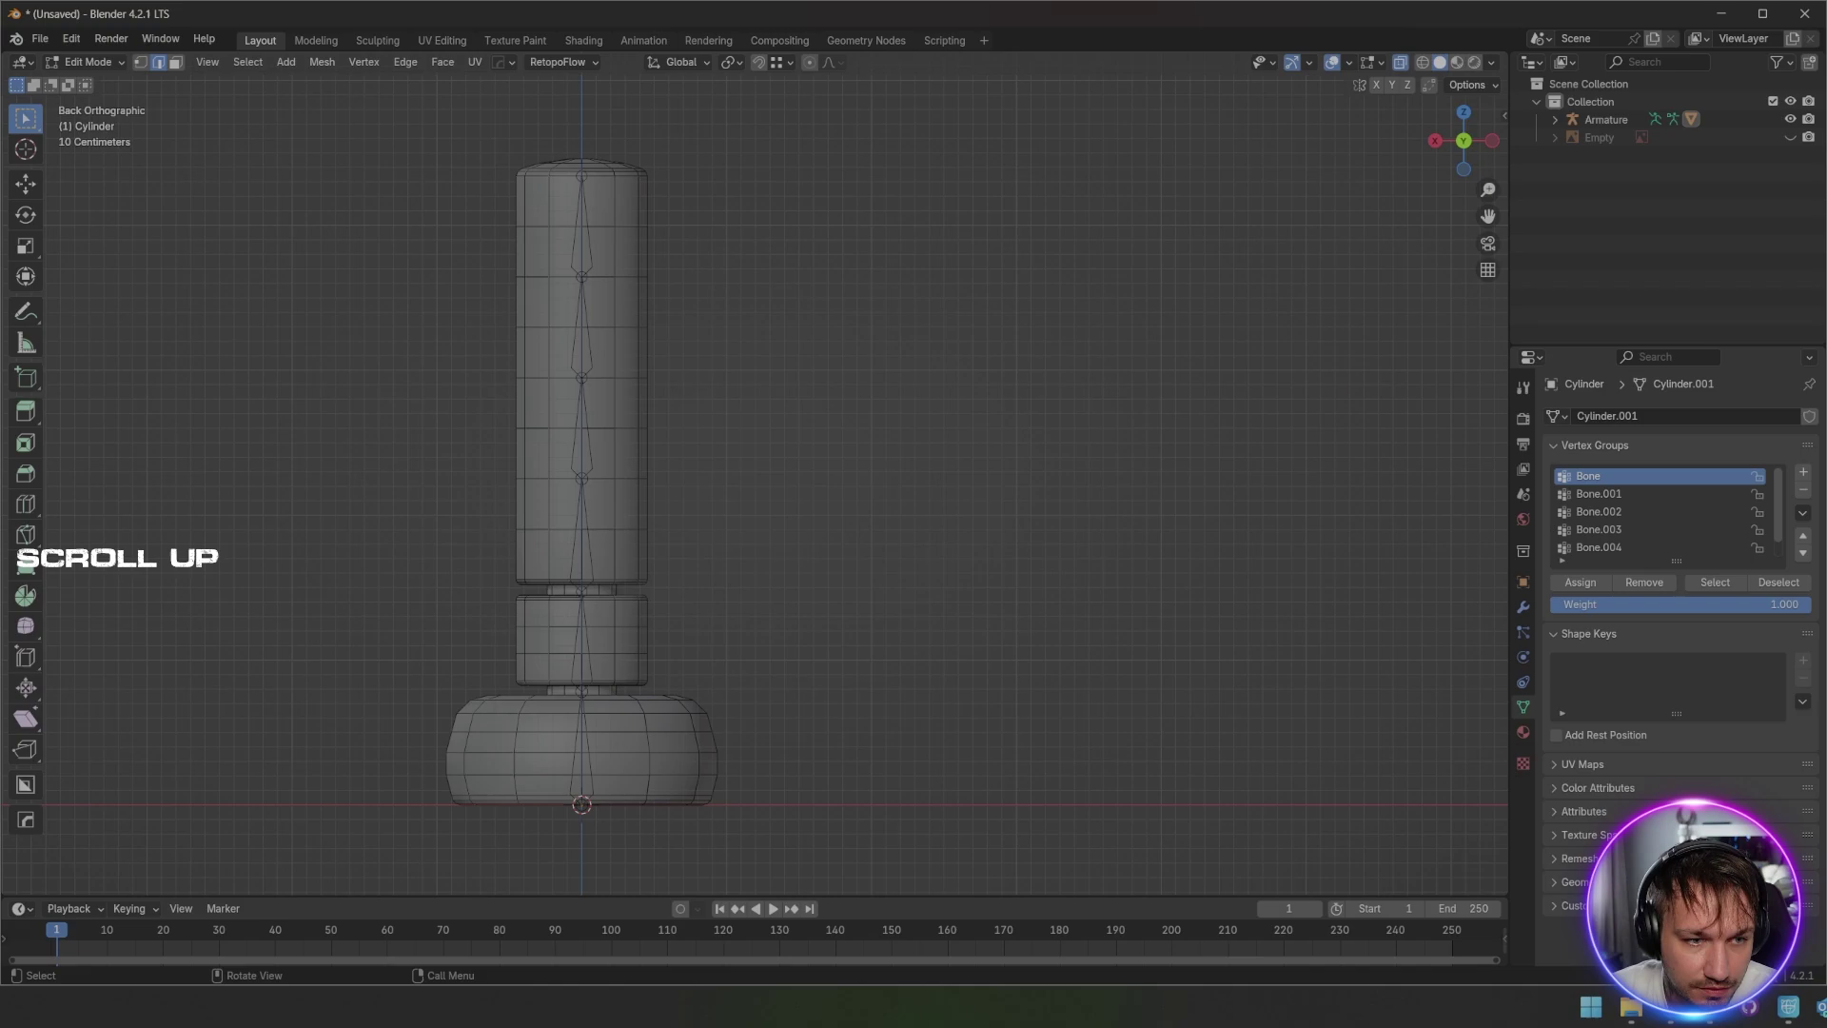
middle_click_drag(667, 476, 969, 361, "shift")
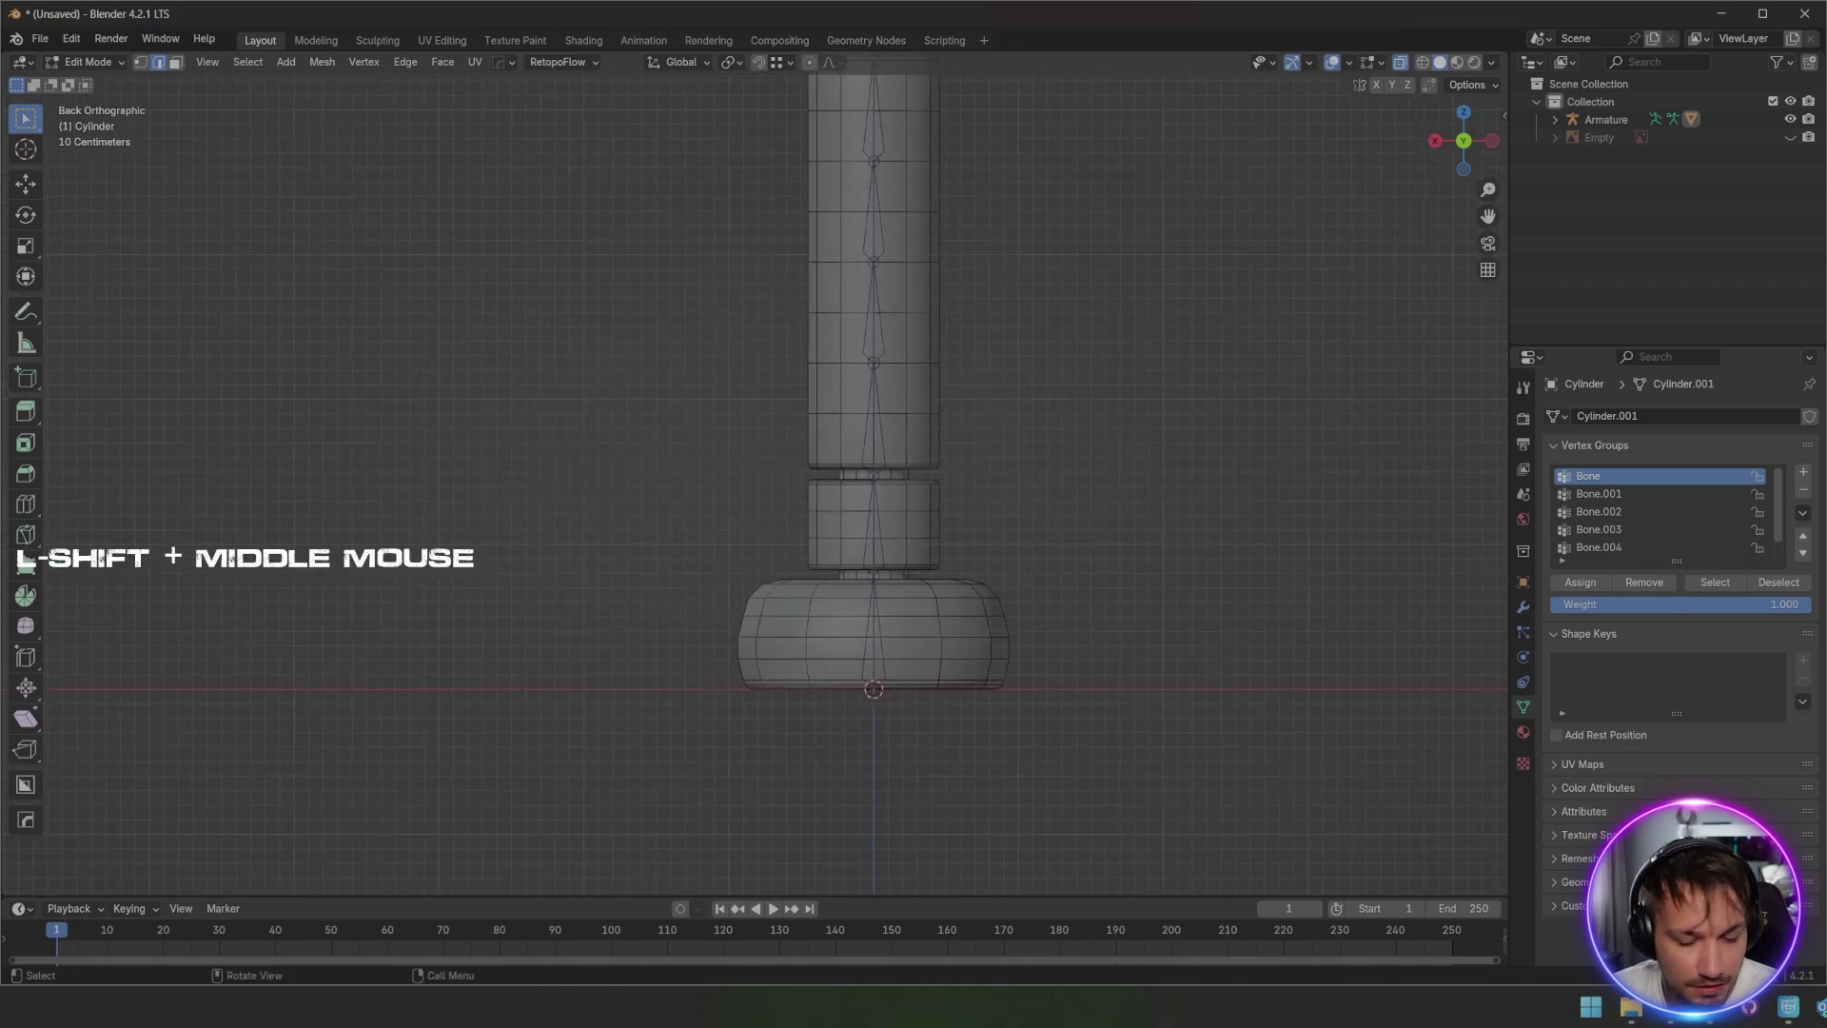
Step: Select all faces of the rounded base and the narrow neck above it, and assign them to the Bone group with weight 1.000
key("3")
left_click_drag(662, 568, 1056, 731)
scroll(754, 473, "up", 4)
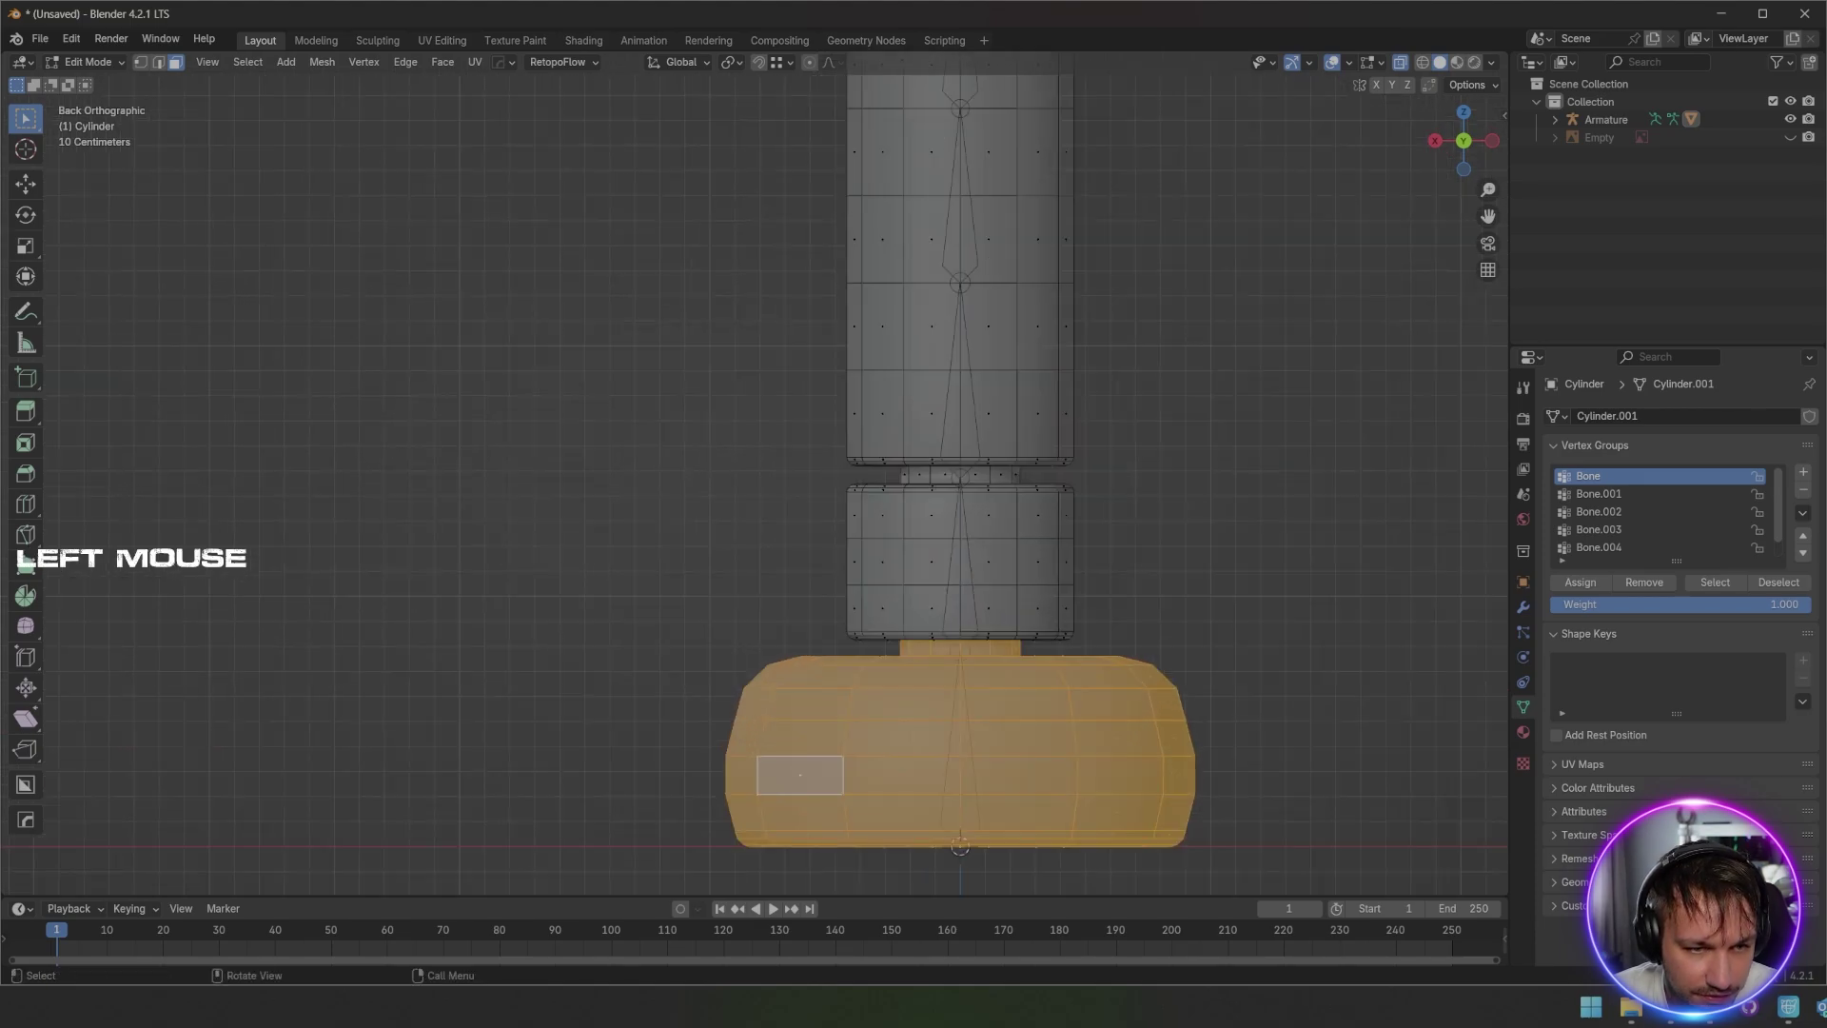
scroll(756, 476, "down", 2)
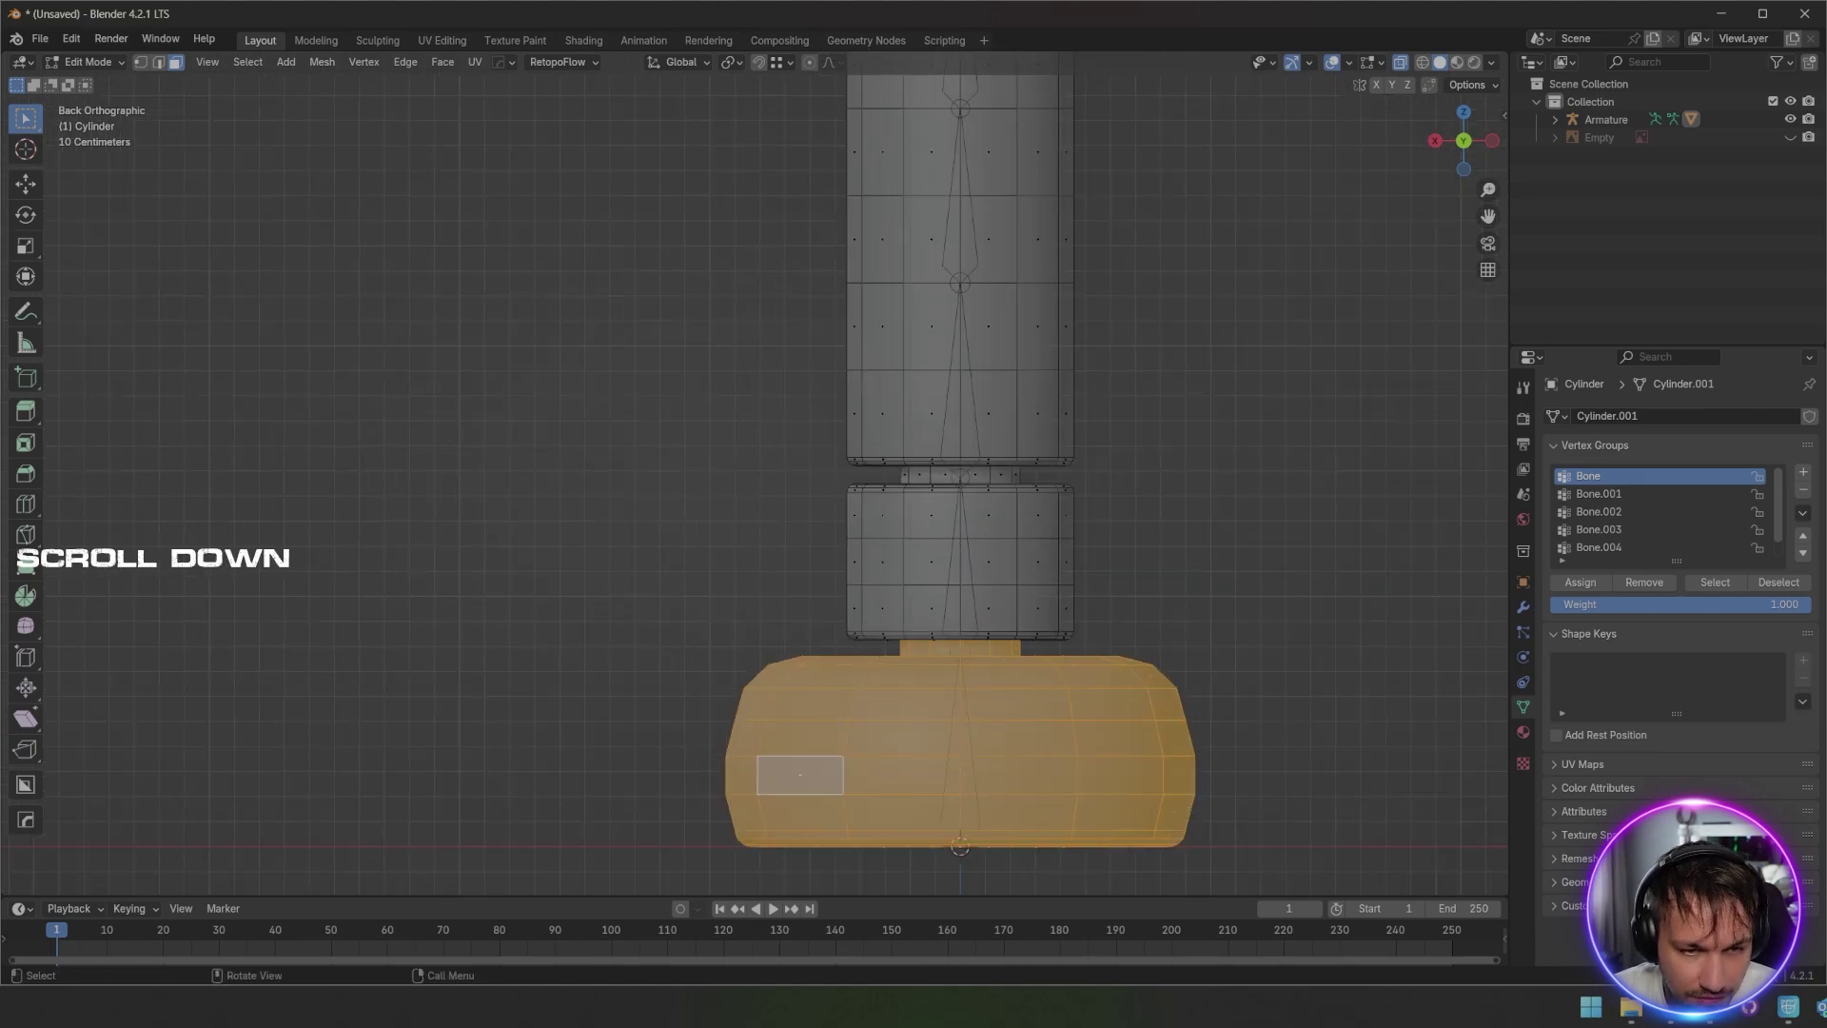
middle_click_drag(757, 475, 719, 500, "shift")
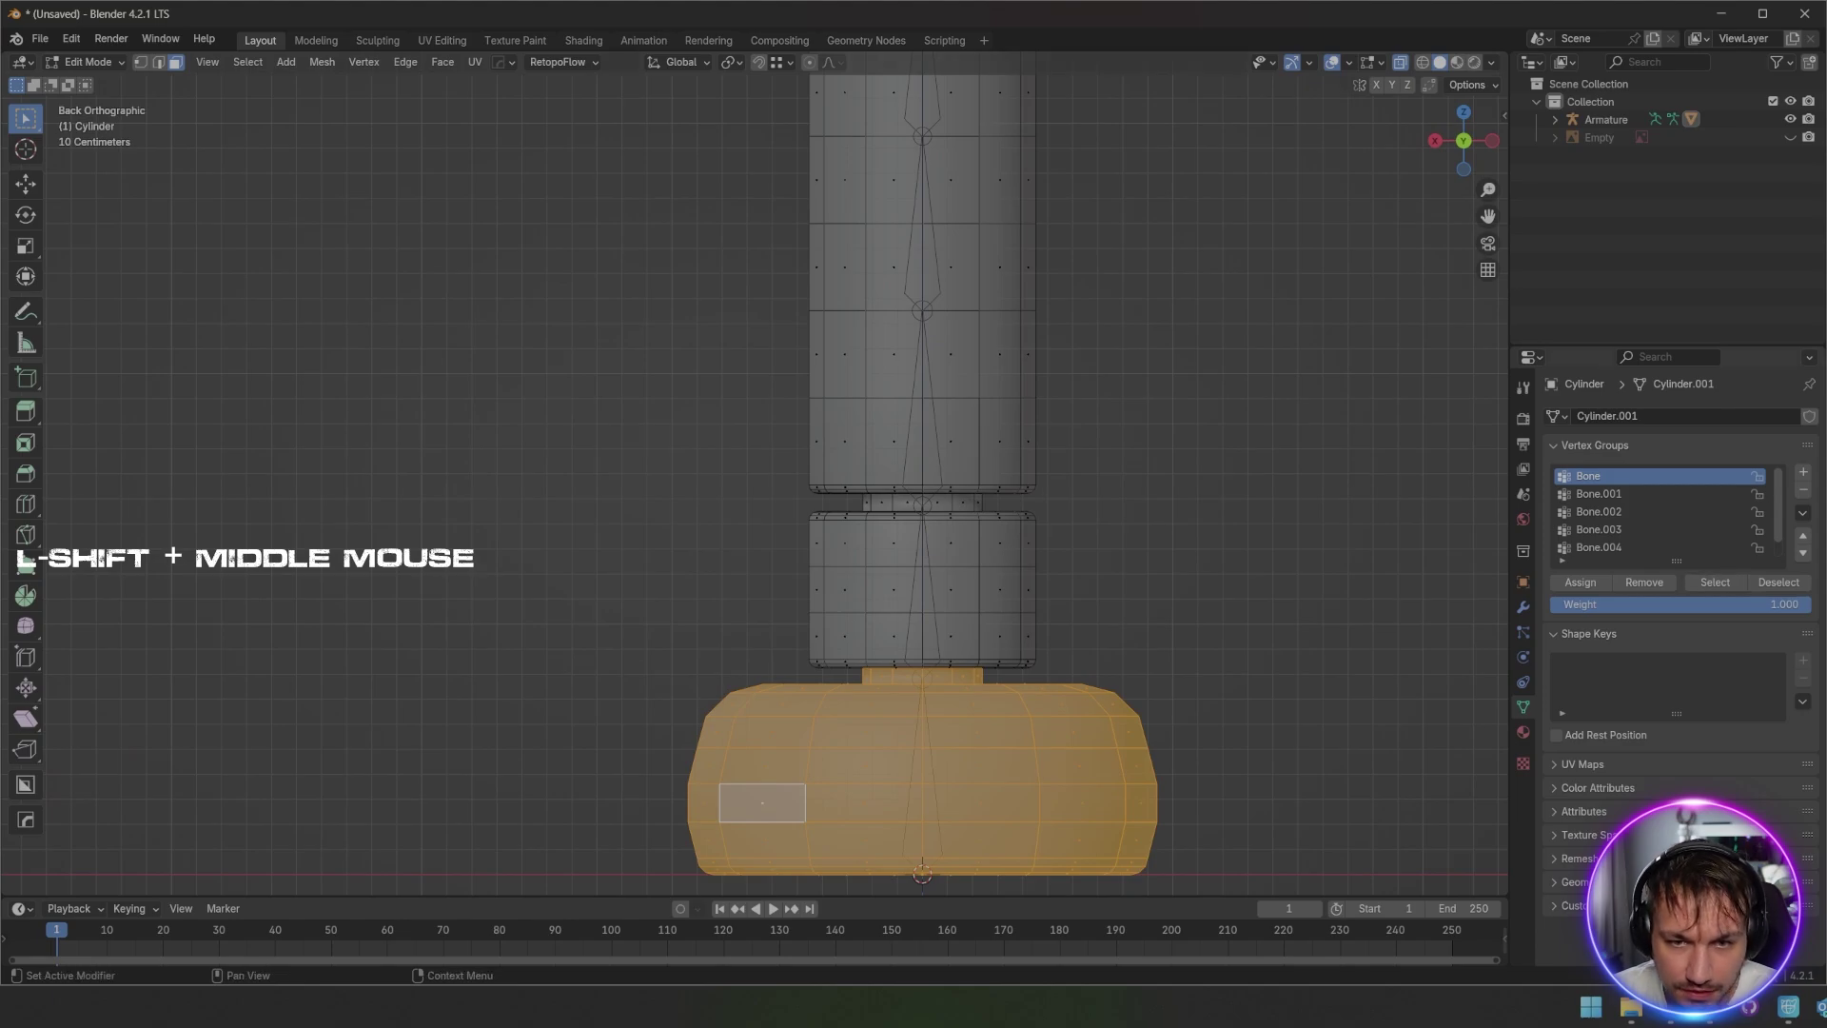
left_click(1581, 581)
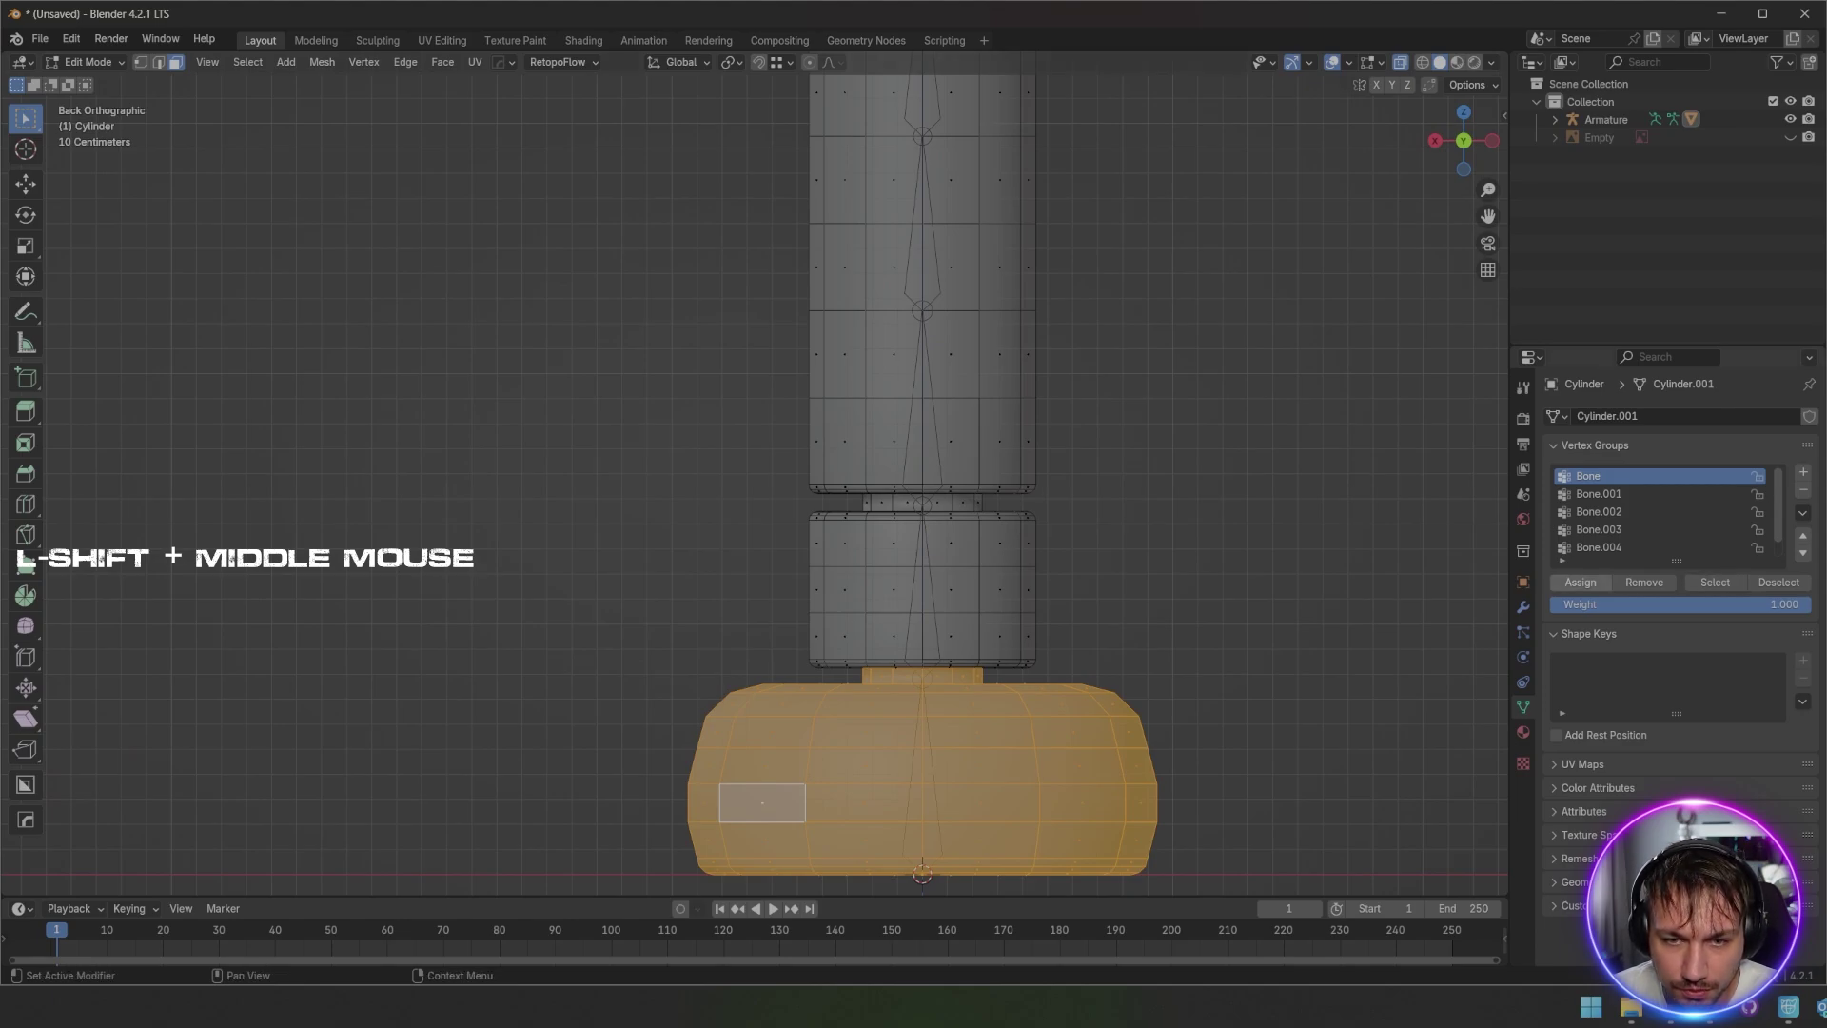
Step: Check the Bone group's weights on the base and the short section in Weight Paint mode
key("Tab")
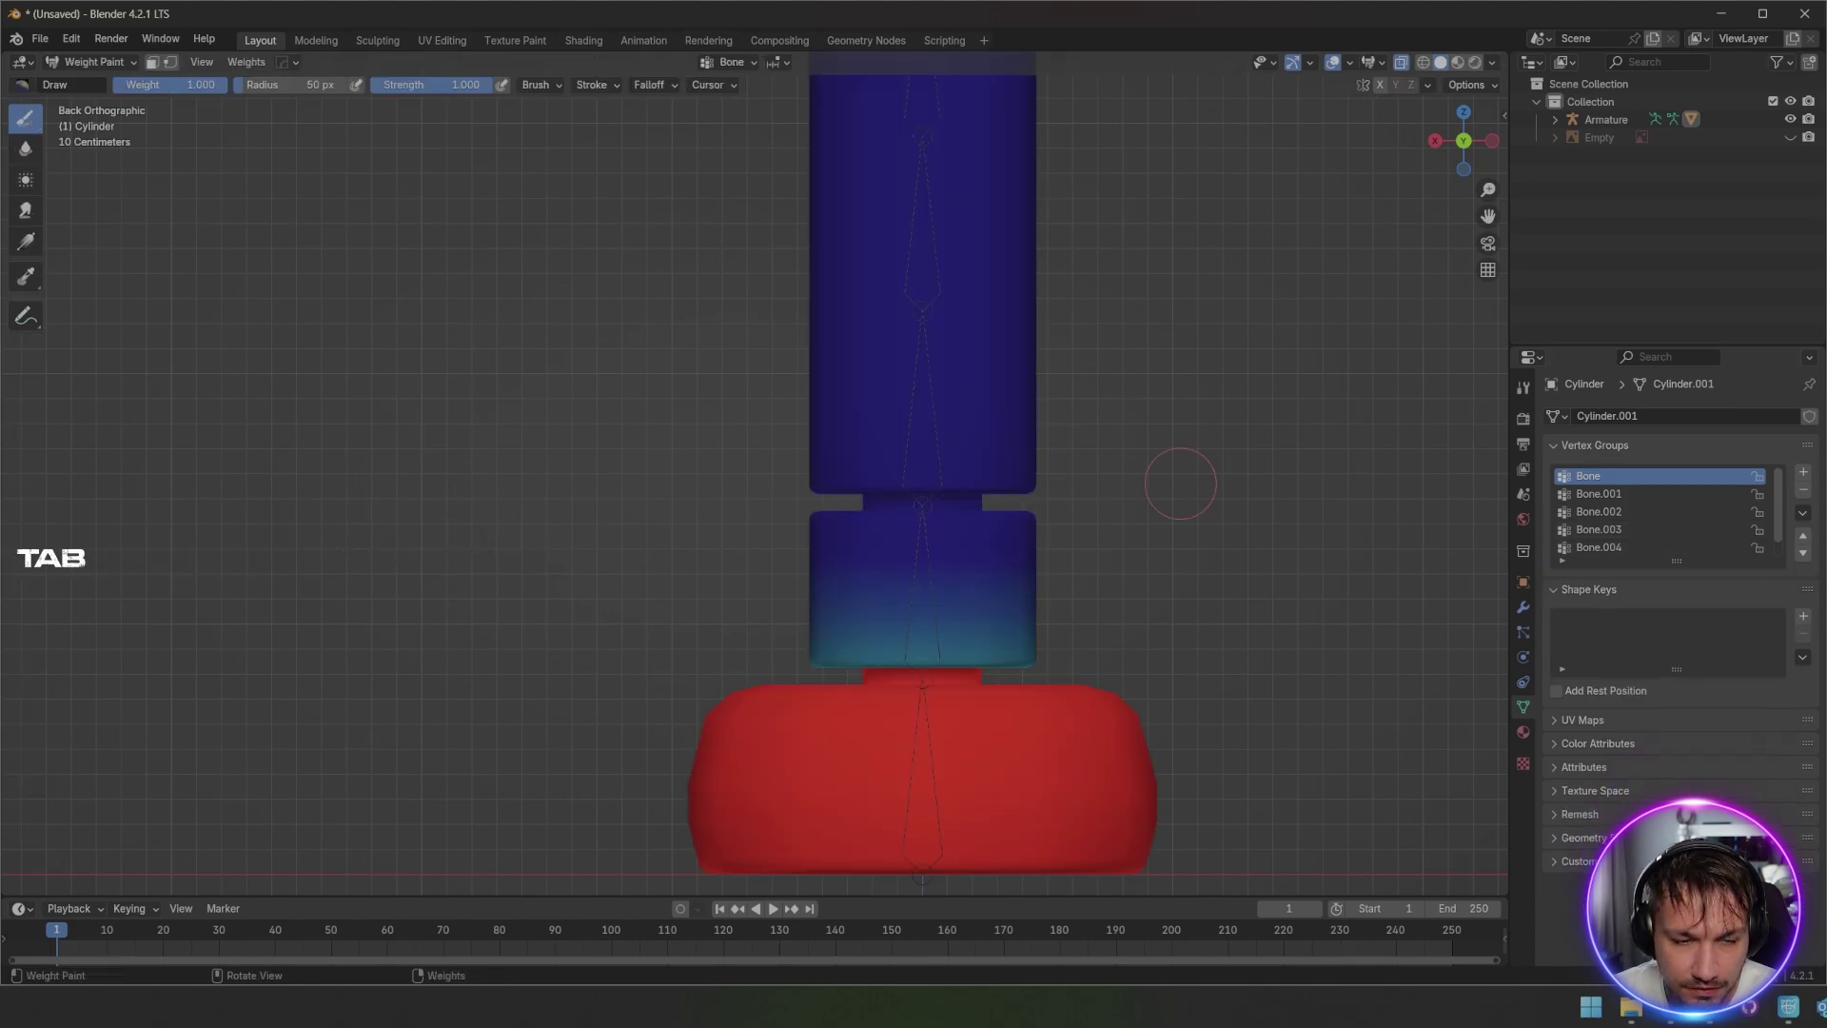
scroll(1237, 571, "down", 2)
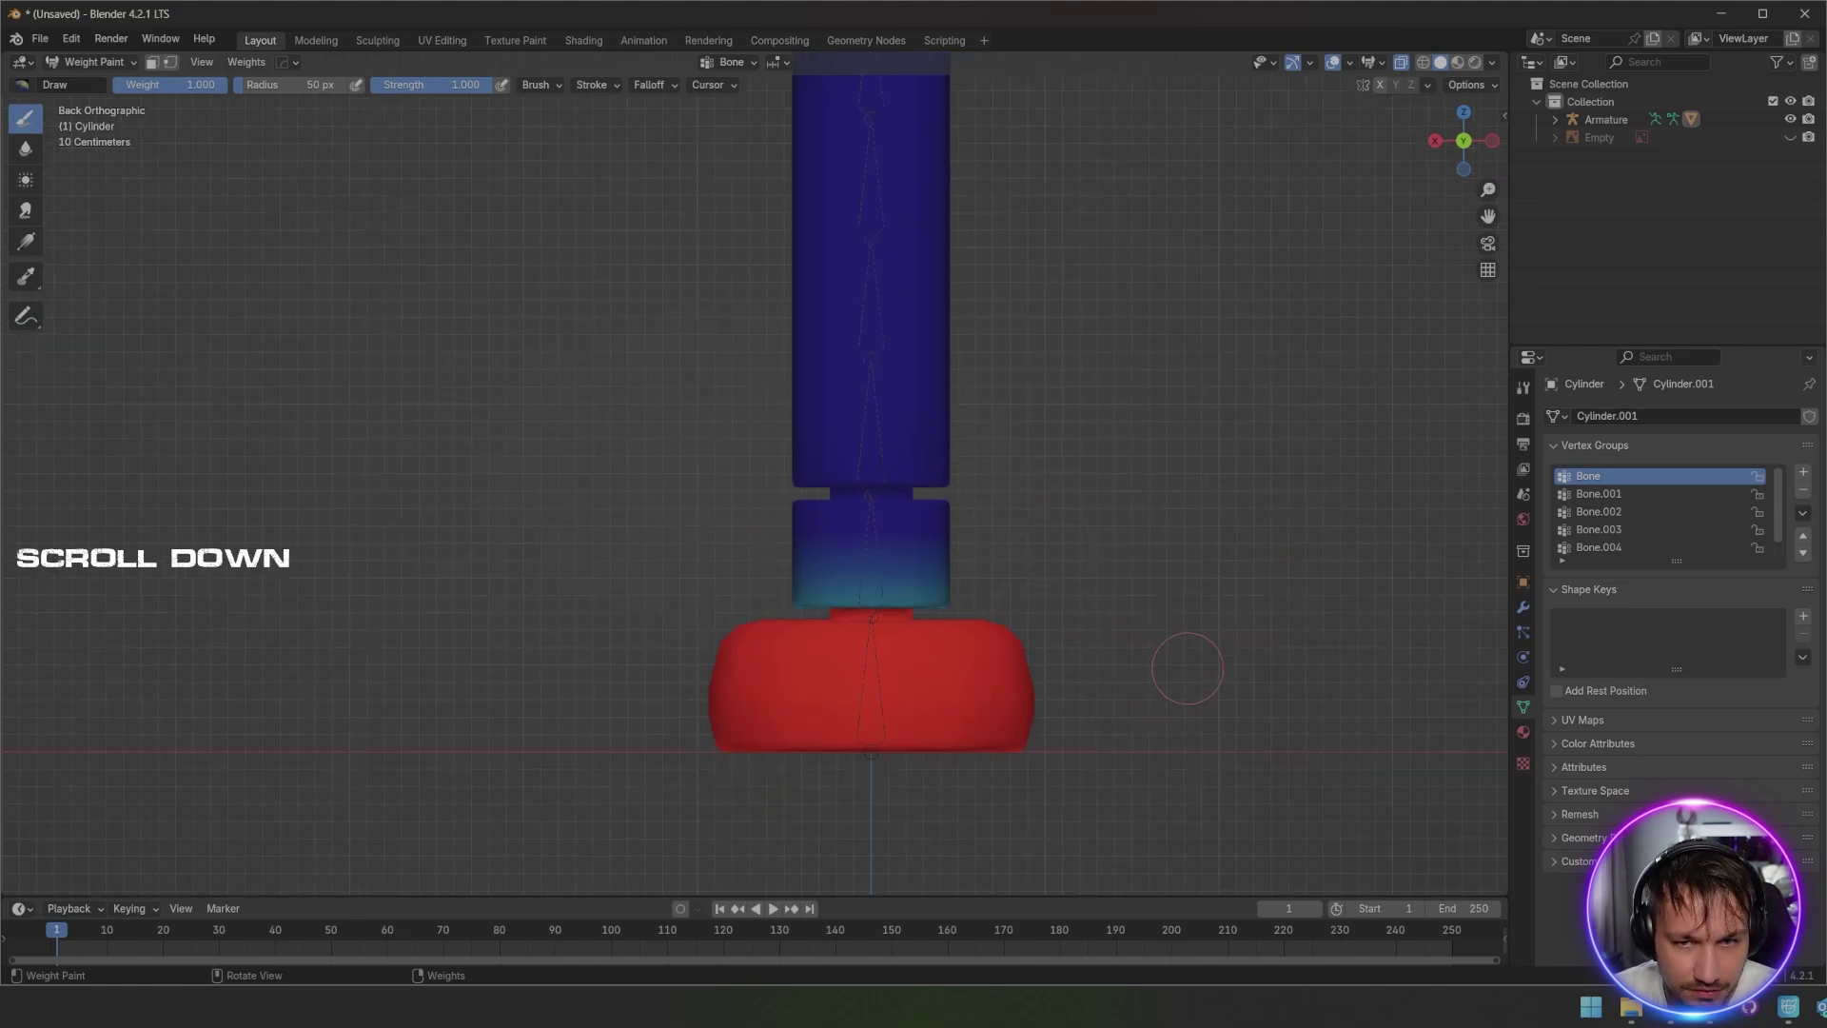
key("Tab")
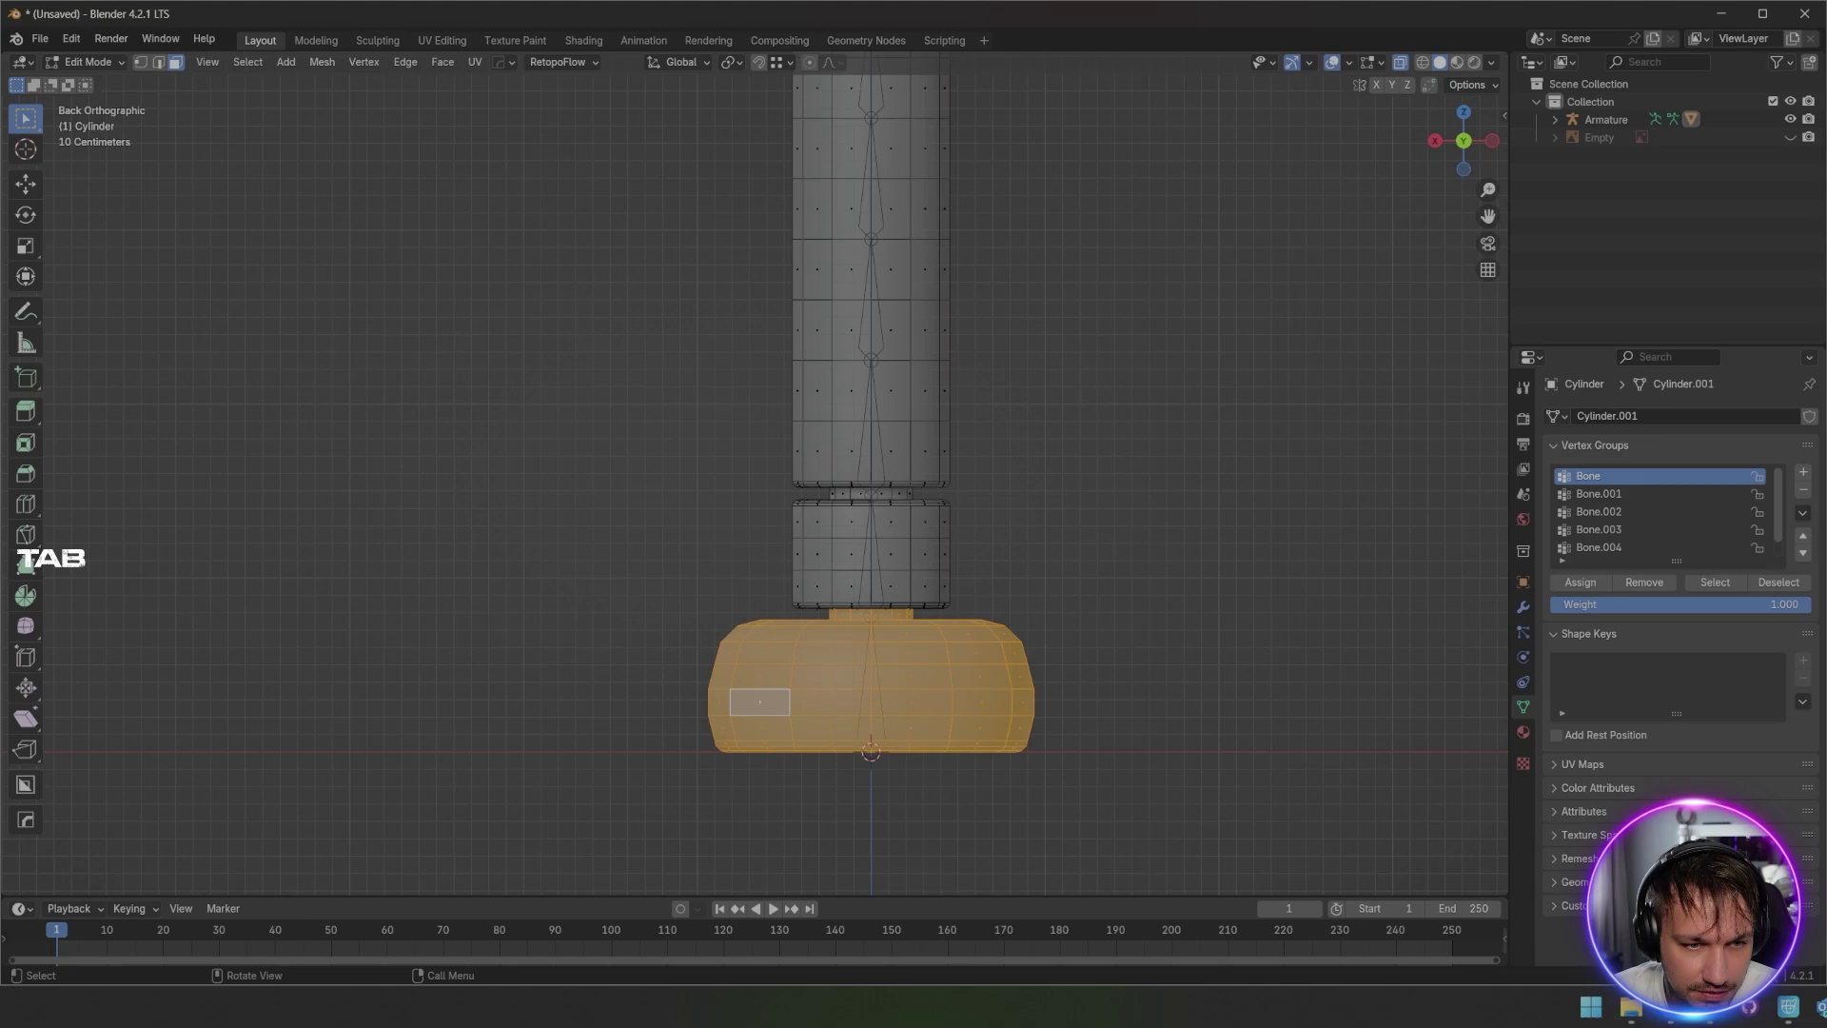
scroll(756, 471, "up", 3)
scroll(756, 475, "down", 3)
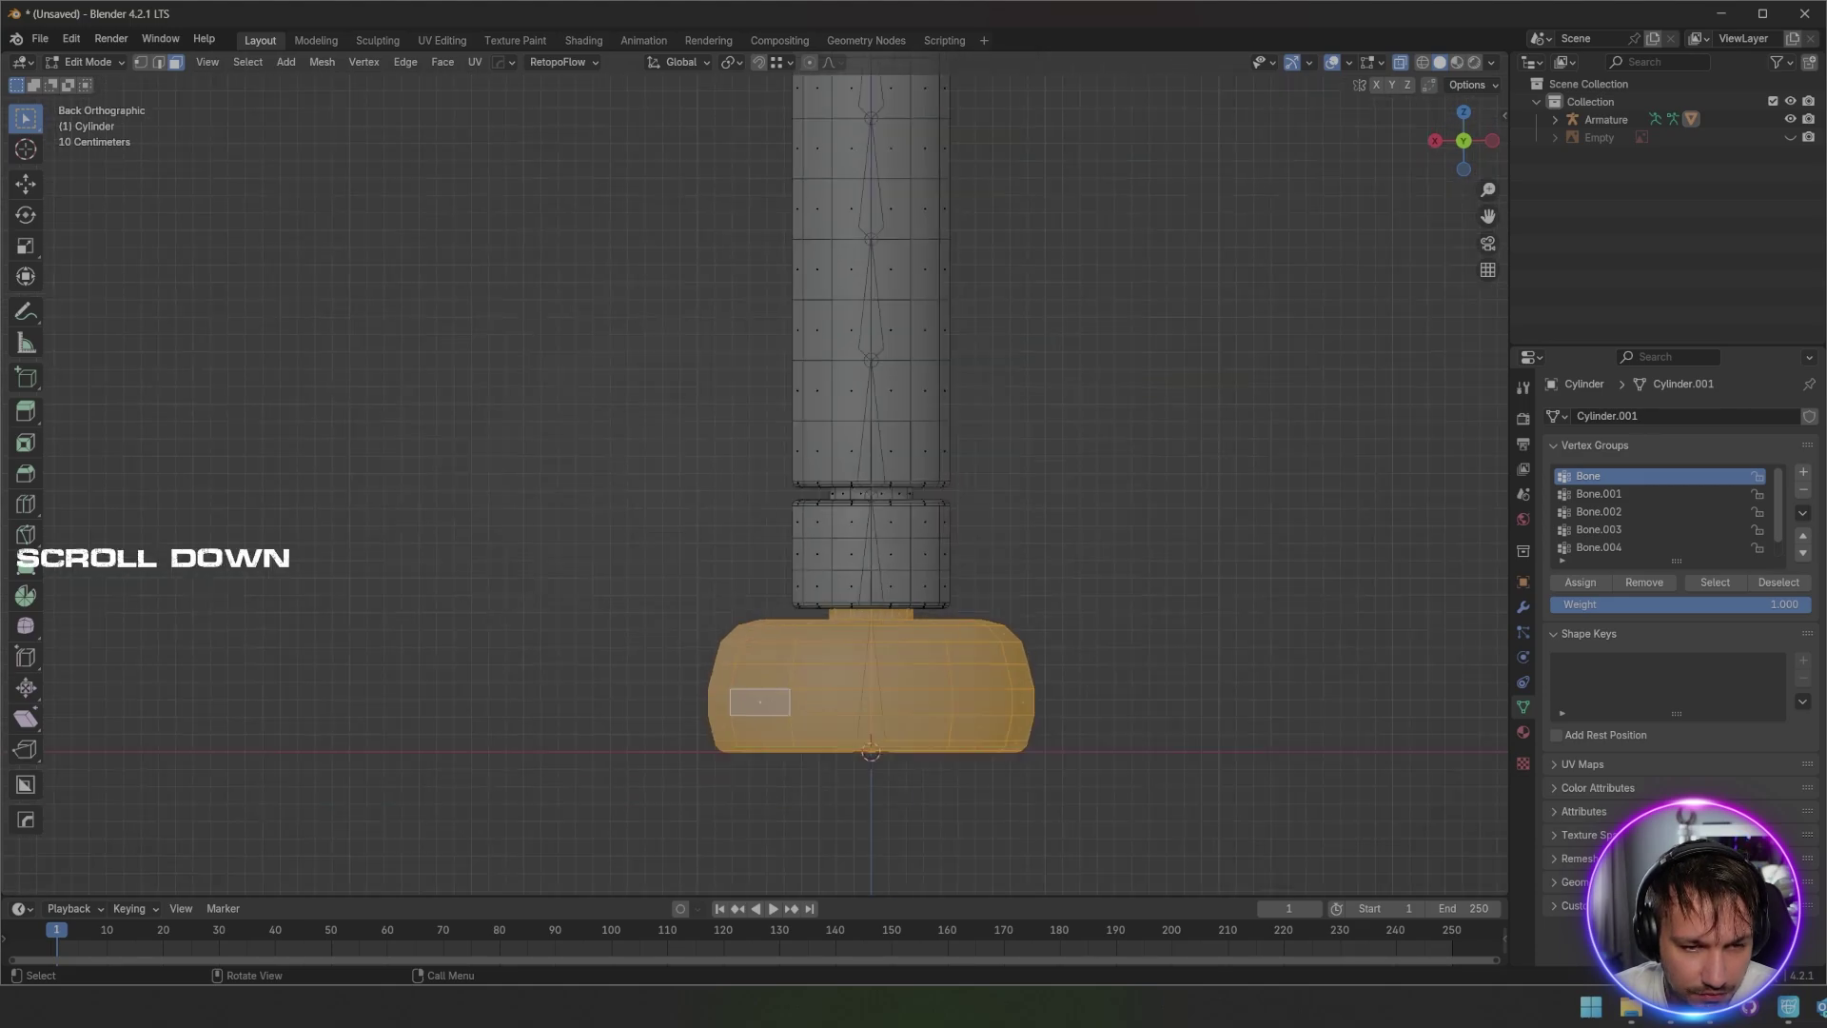
key("Tab")
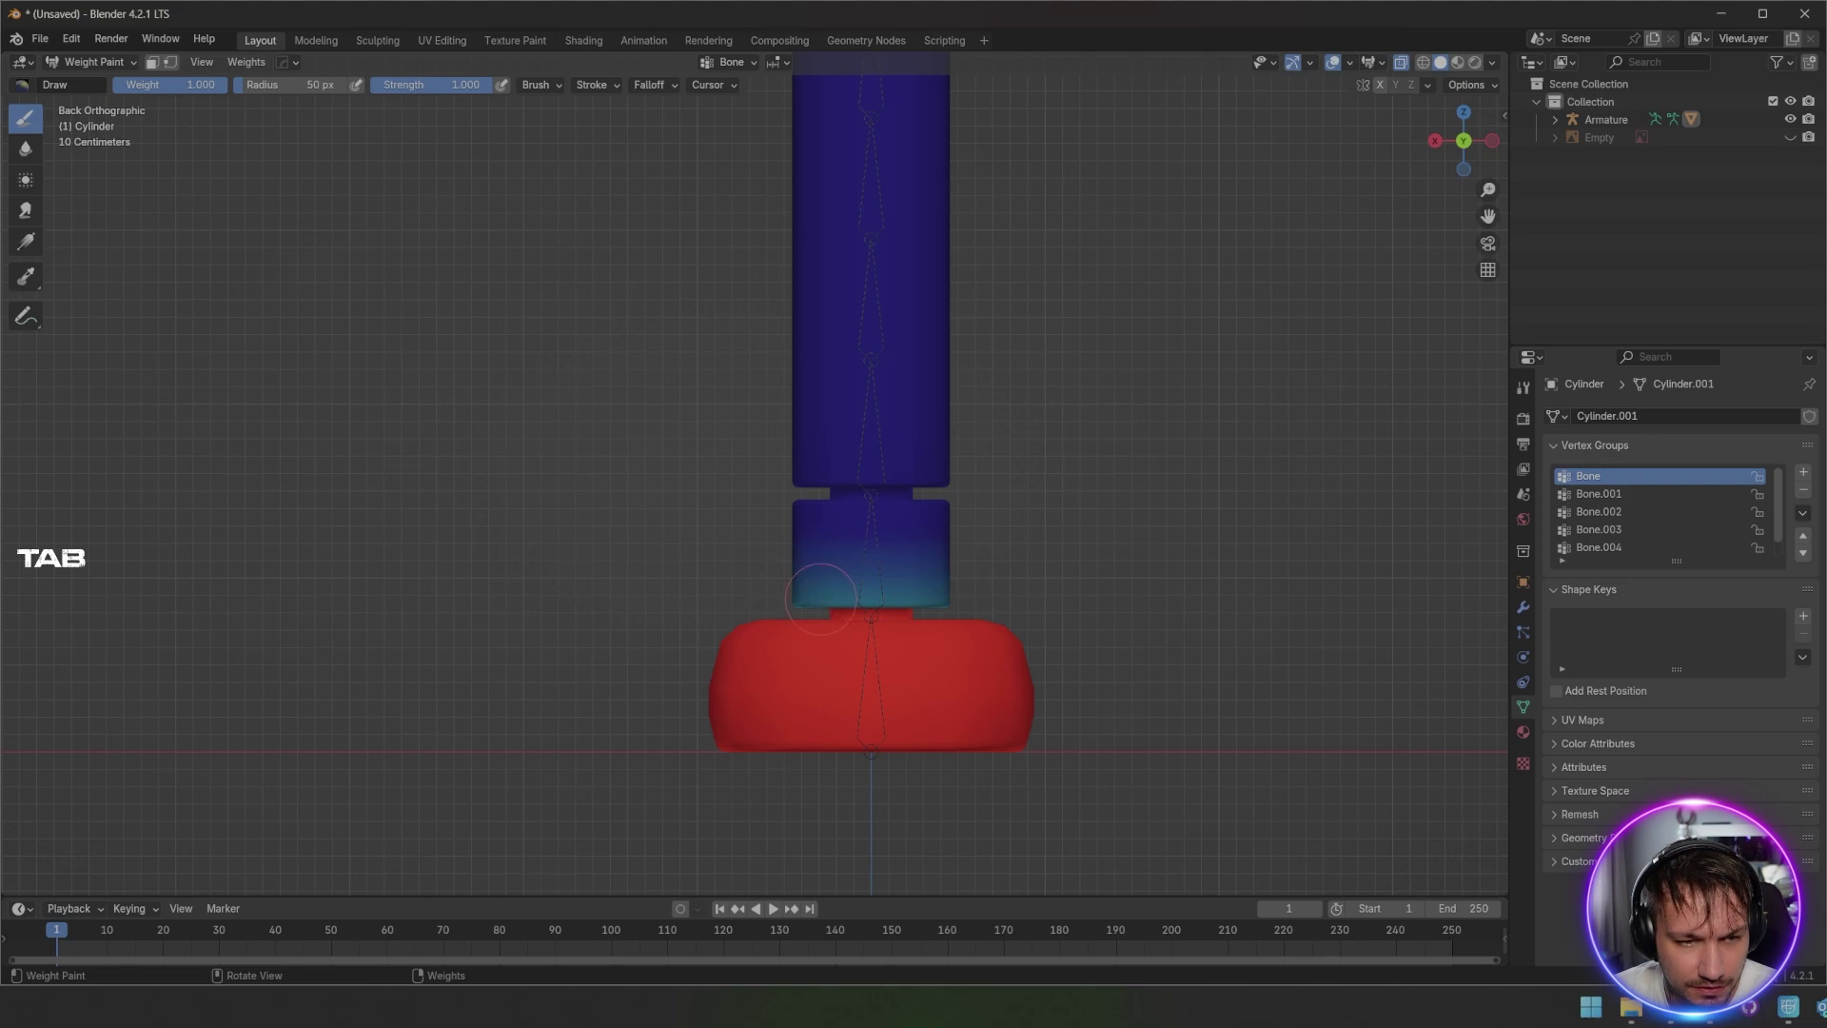
Step: Assign the selected rounded base and neck faces to the Bone.001 group with weight 0.000, and view the result in Weight Paint mode
left_click(1599, 494)
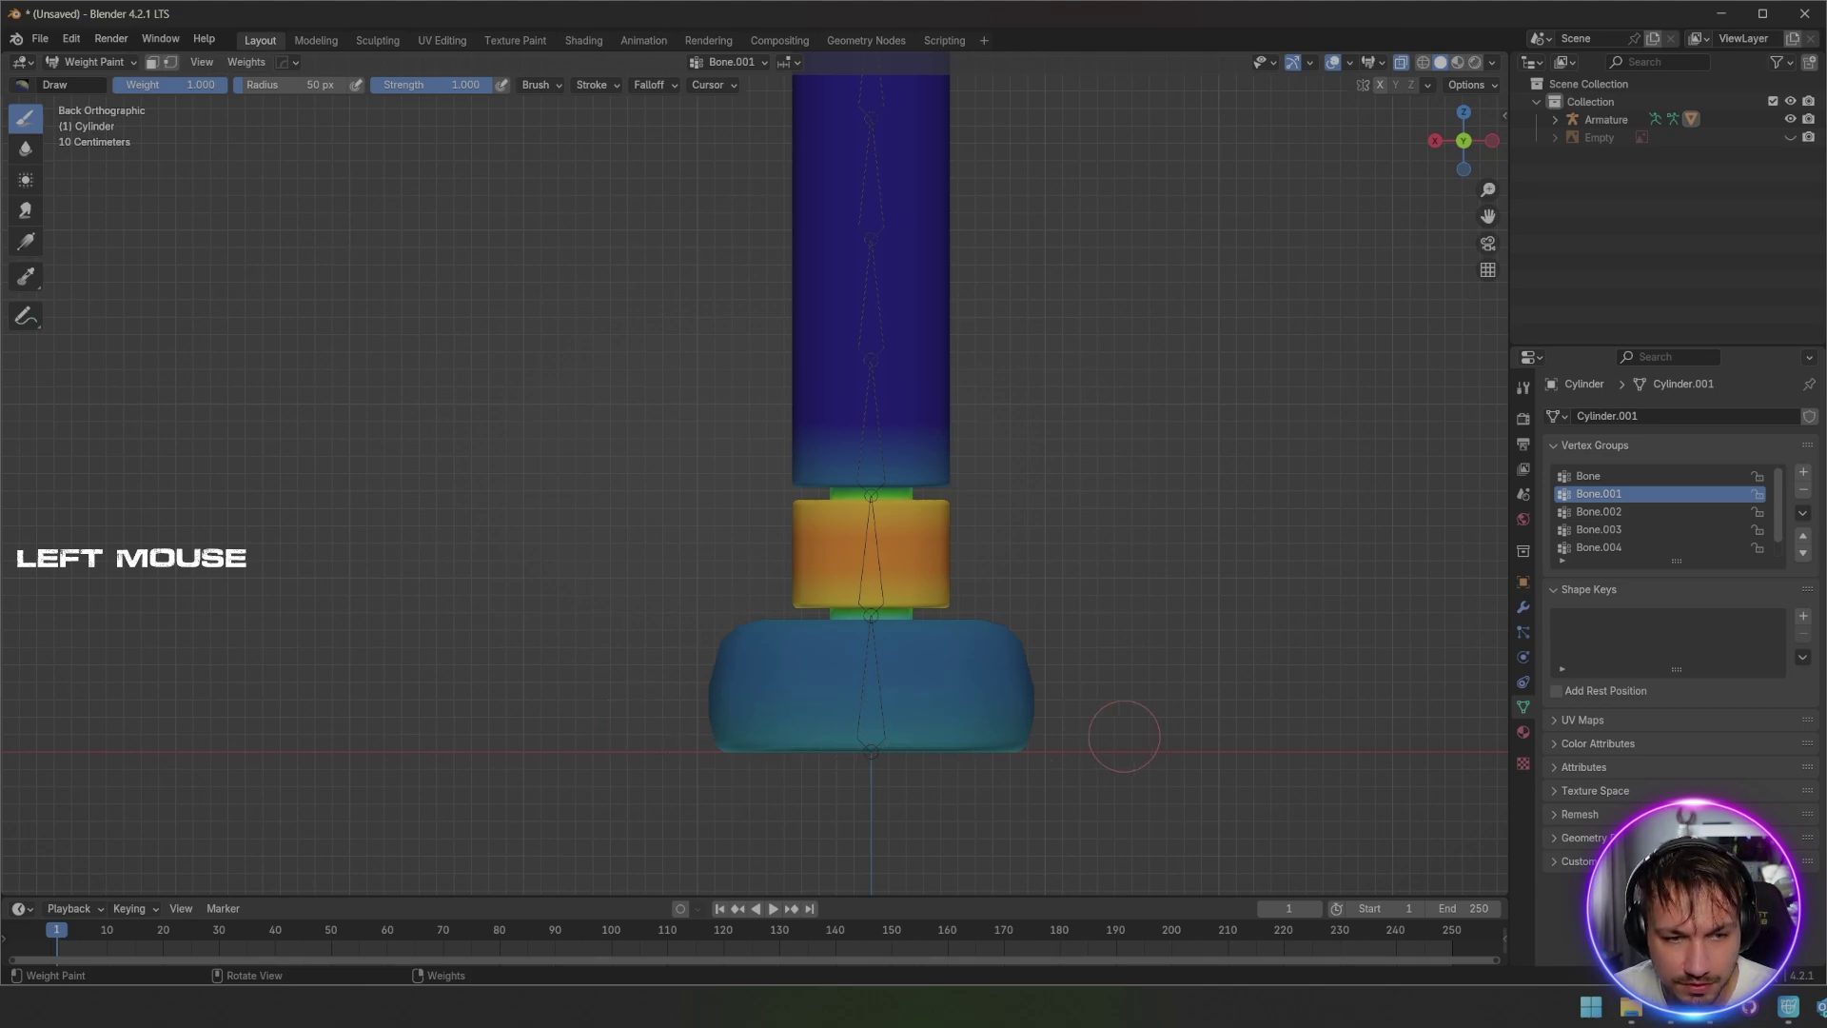
key("Tab")
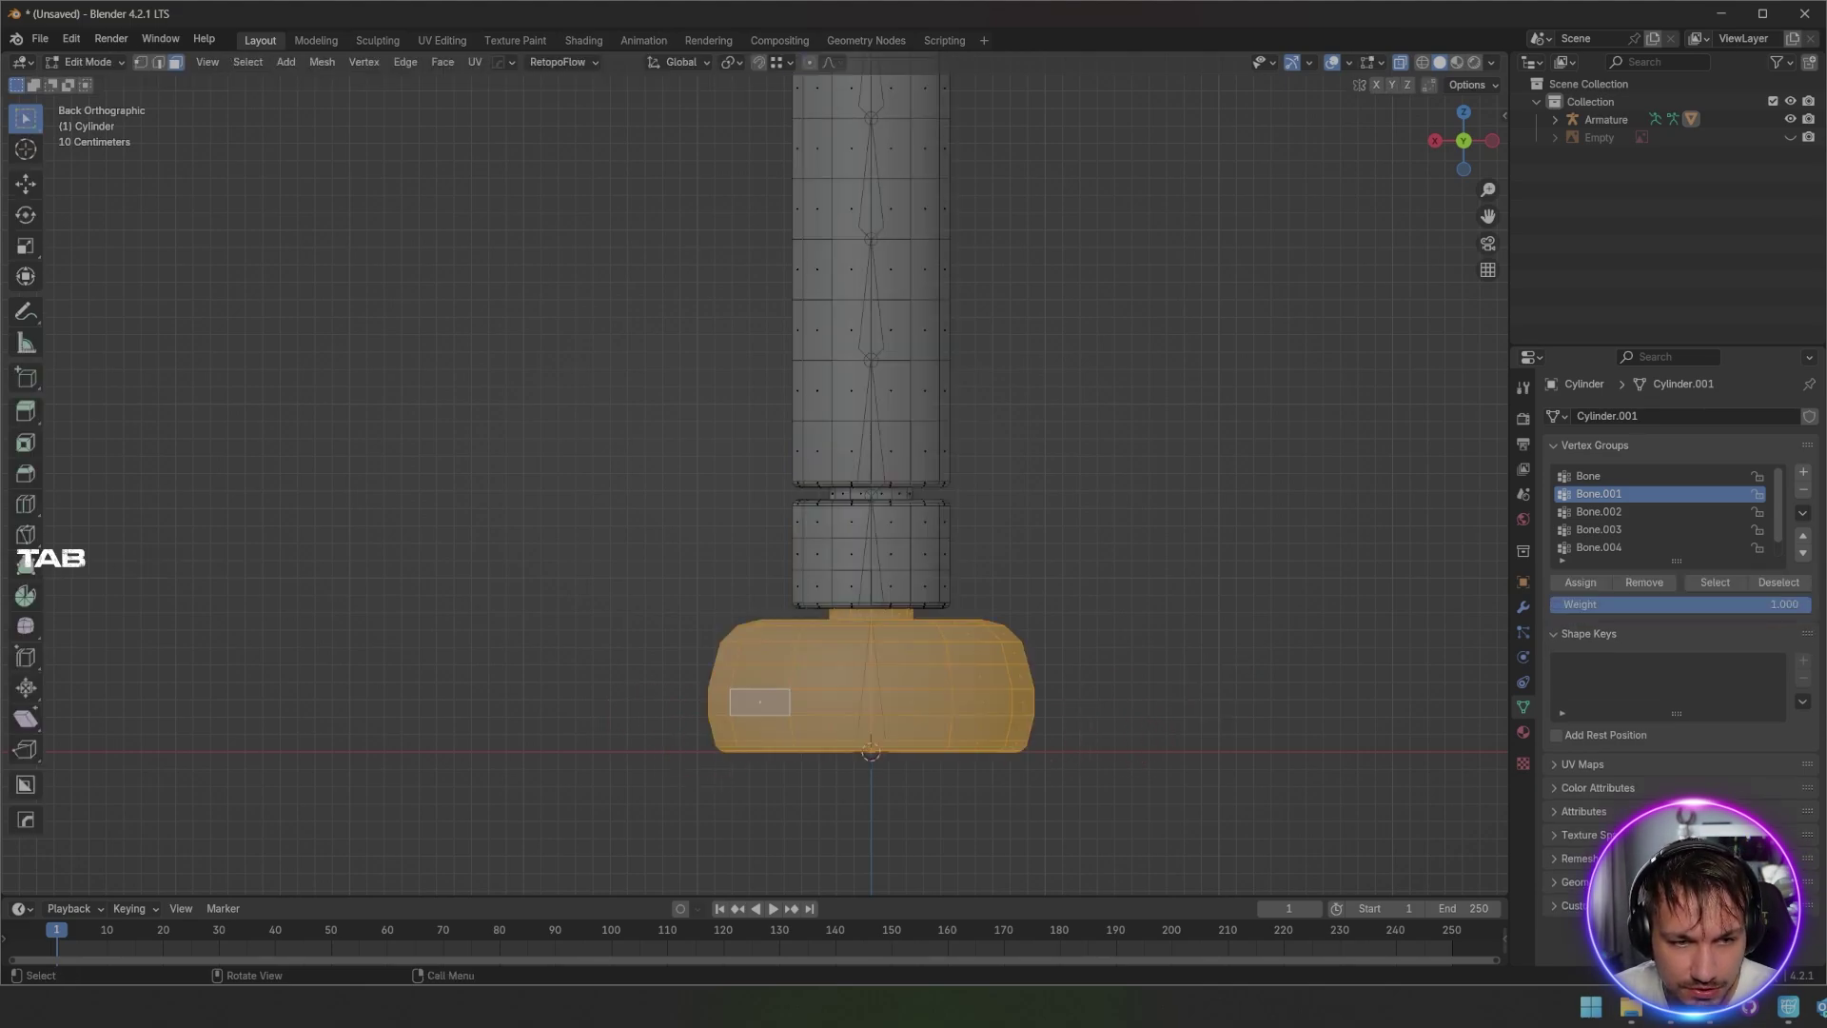
left_click_drag(1760, 604, 1553, 604)
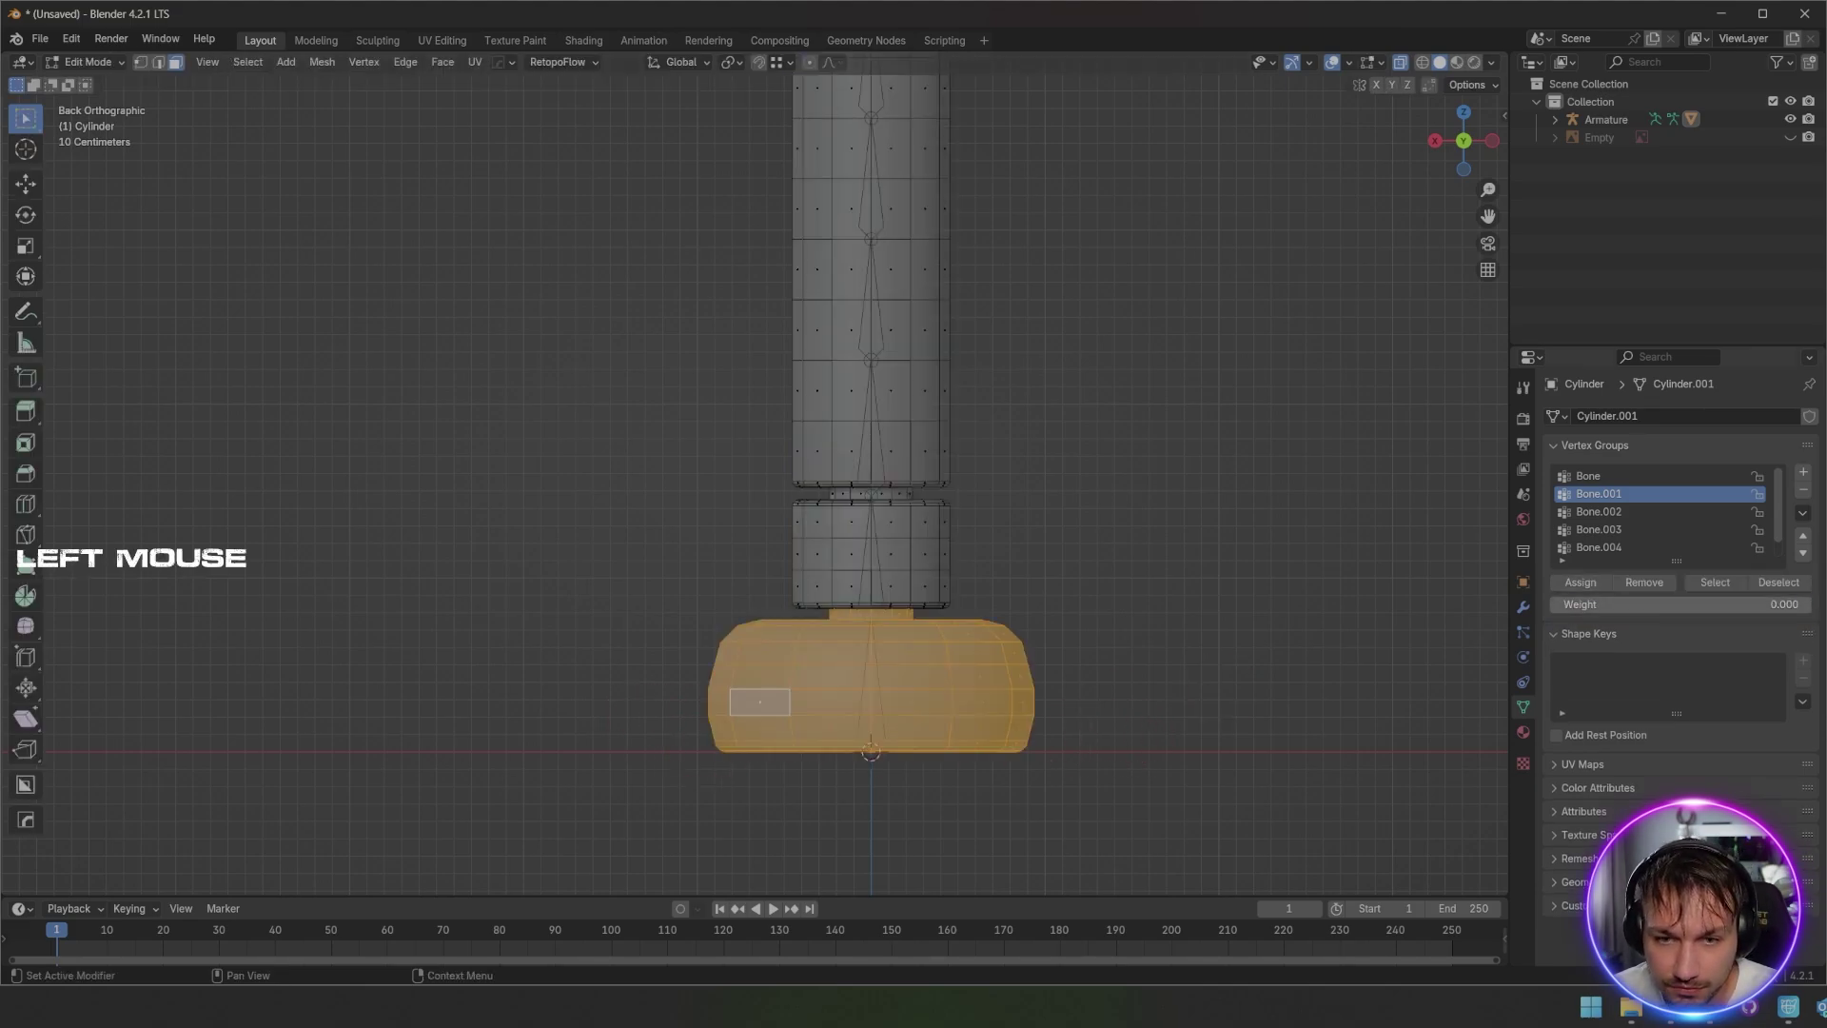
key("Tab")
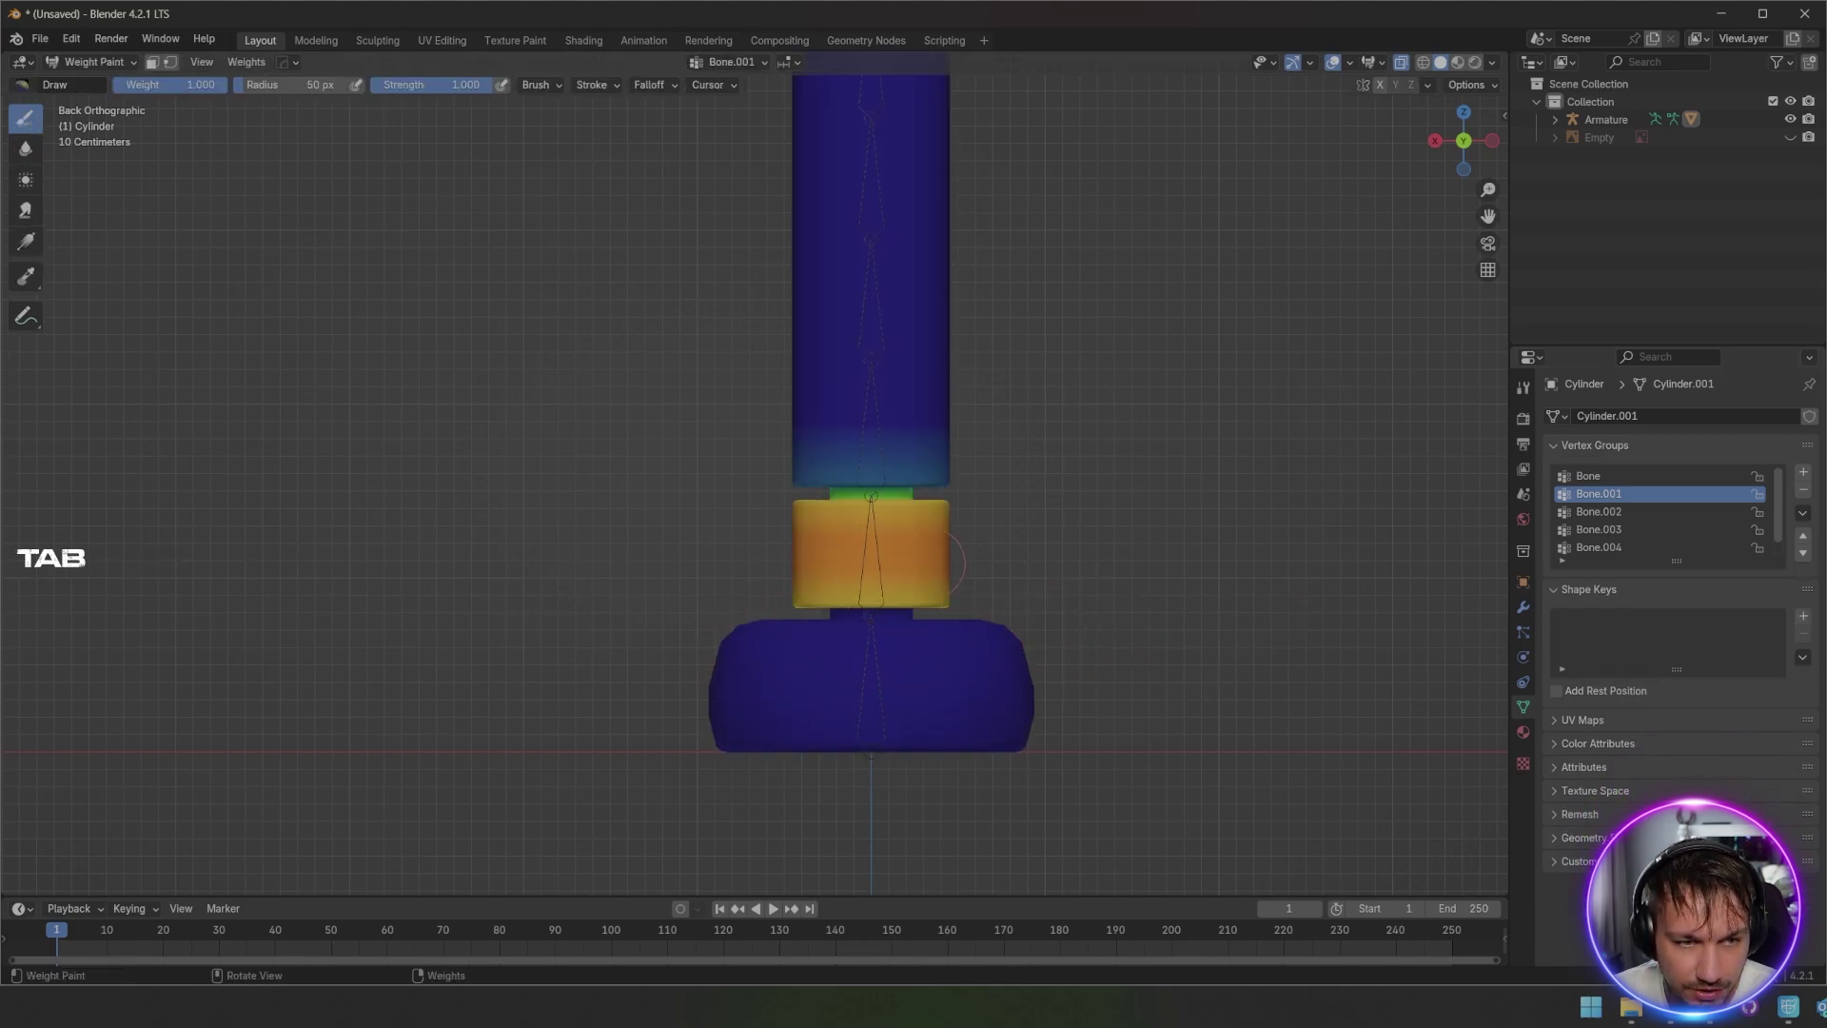
Step: Select only the faces of the short cylinder section in Edit Mode and assign them to the Bone.001 group with full weight
key("Tab")
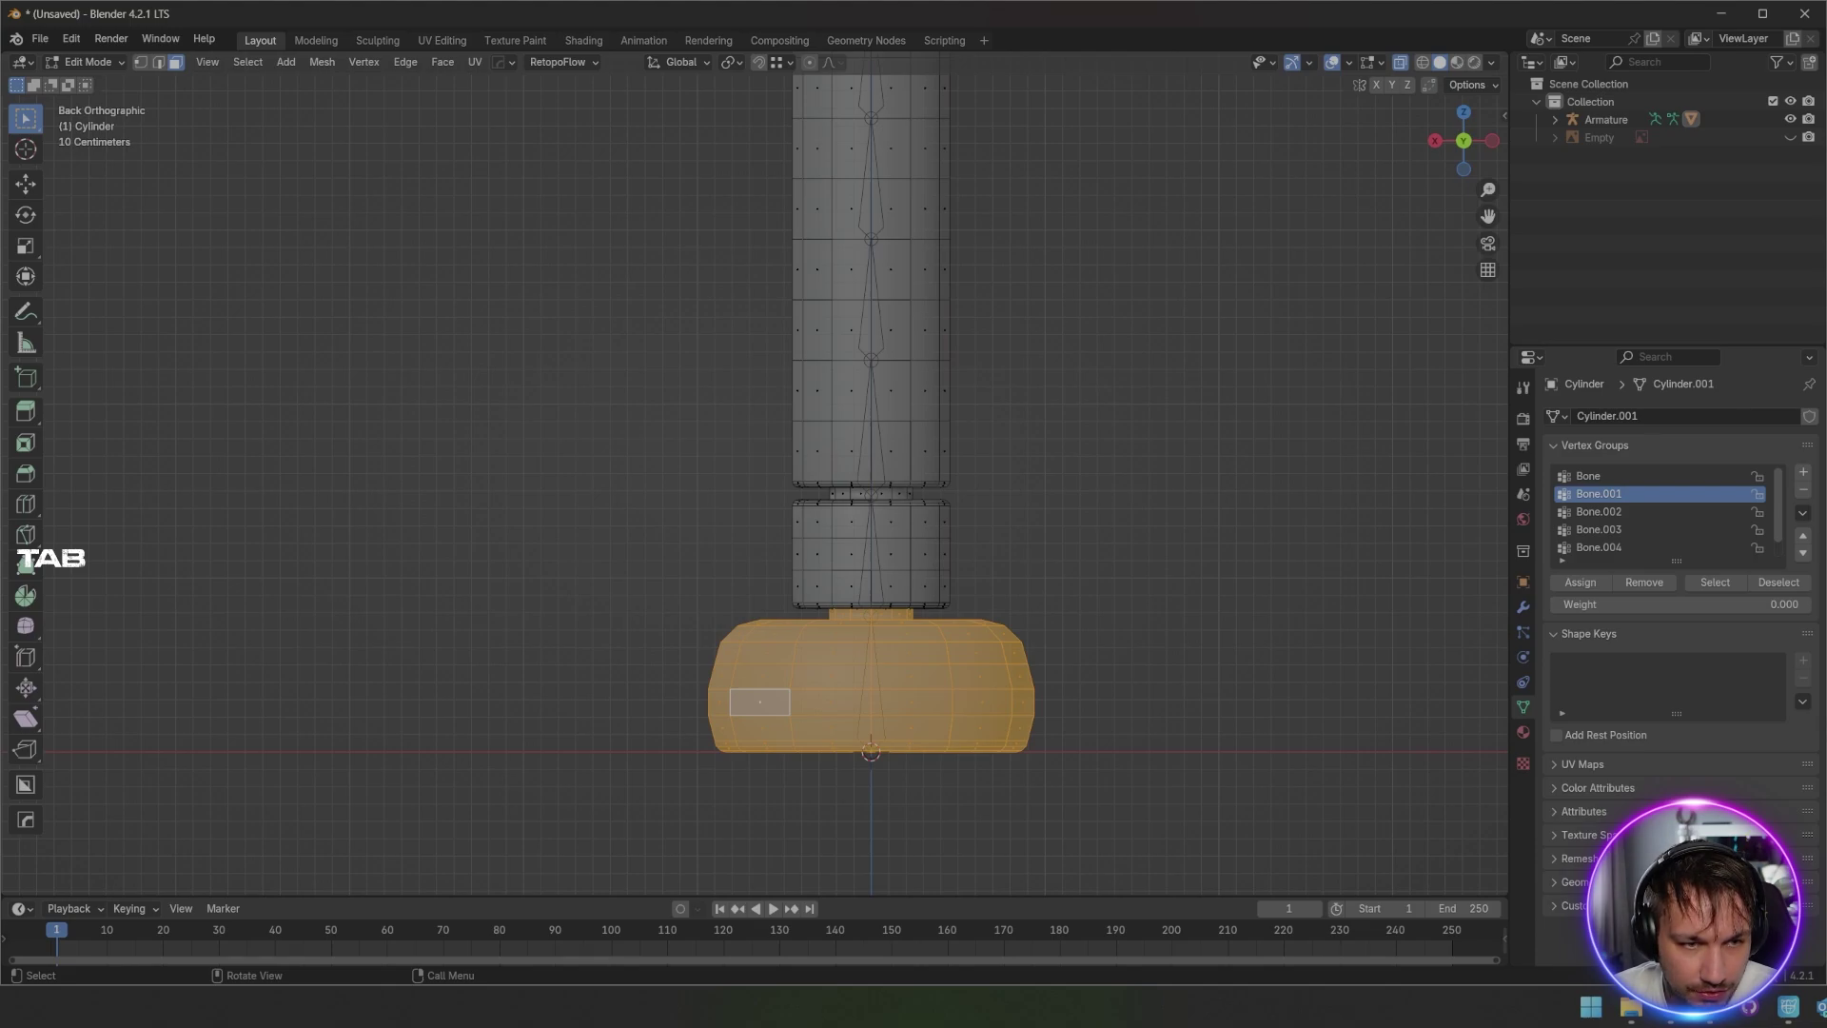
left_click_drag(694, 498, 1005, 608)
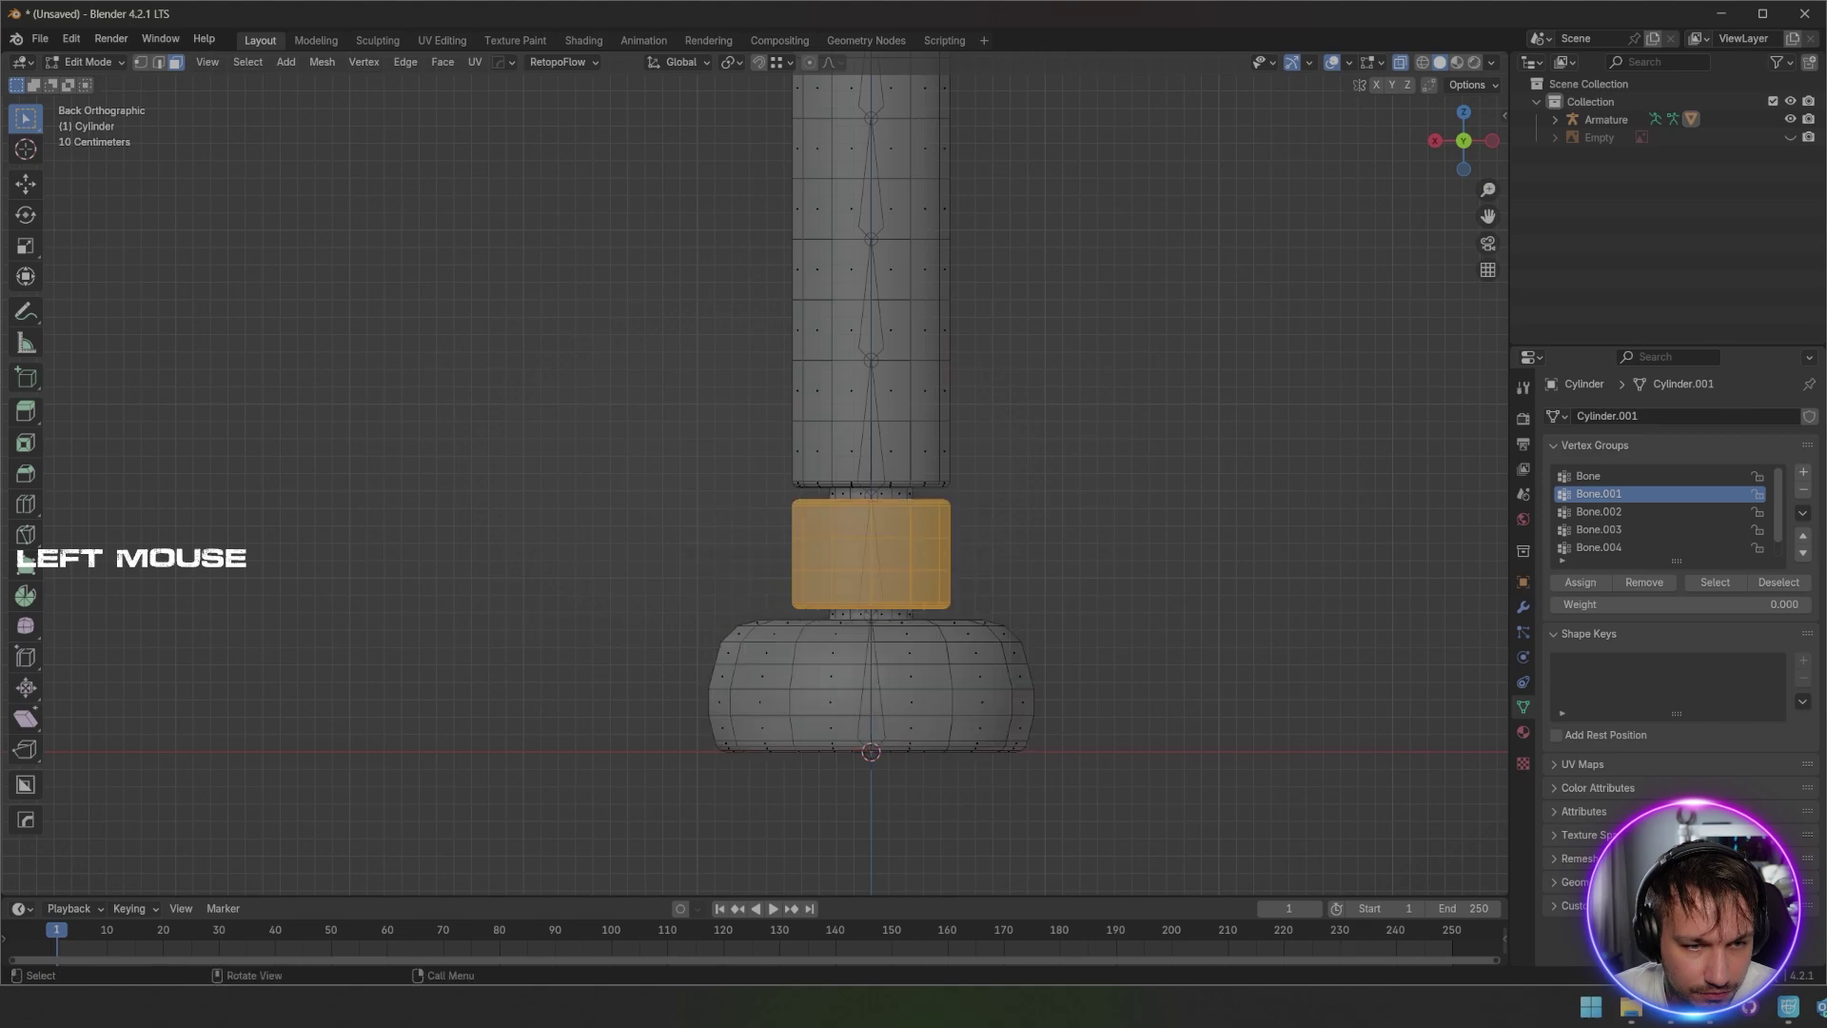
scroll(756, 476, "up", 3)
middle_click_drag(952, 571, 856, 667)
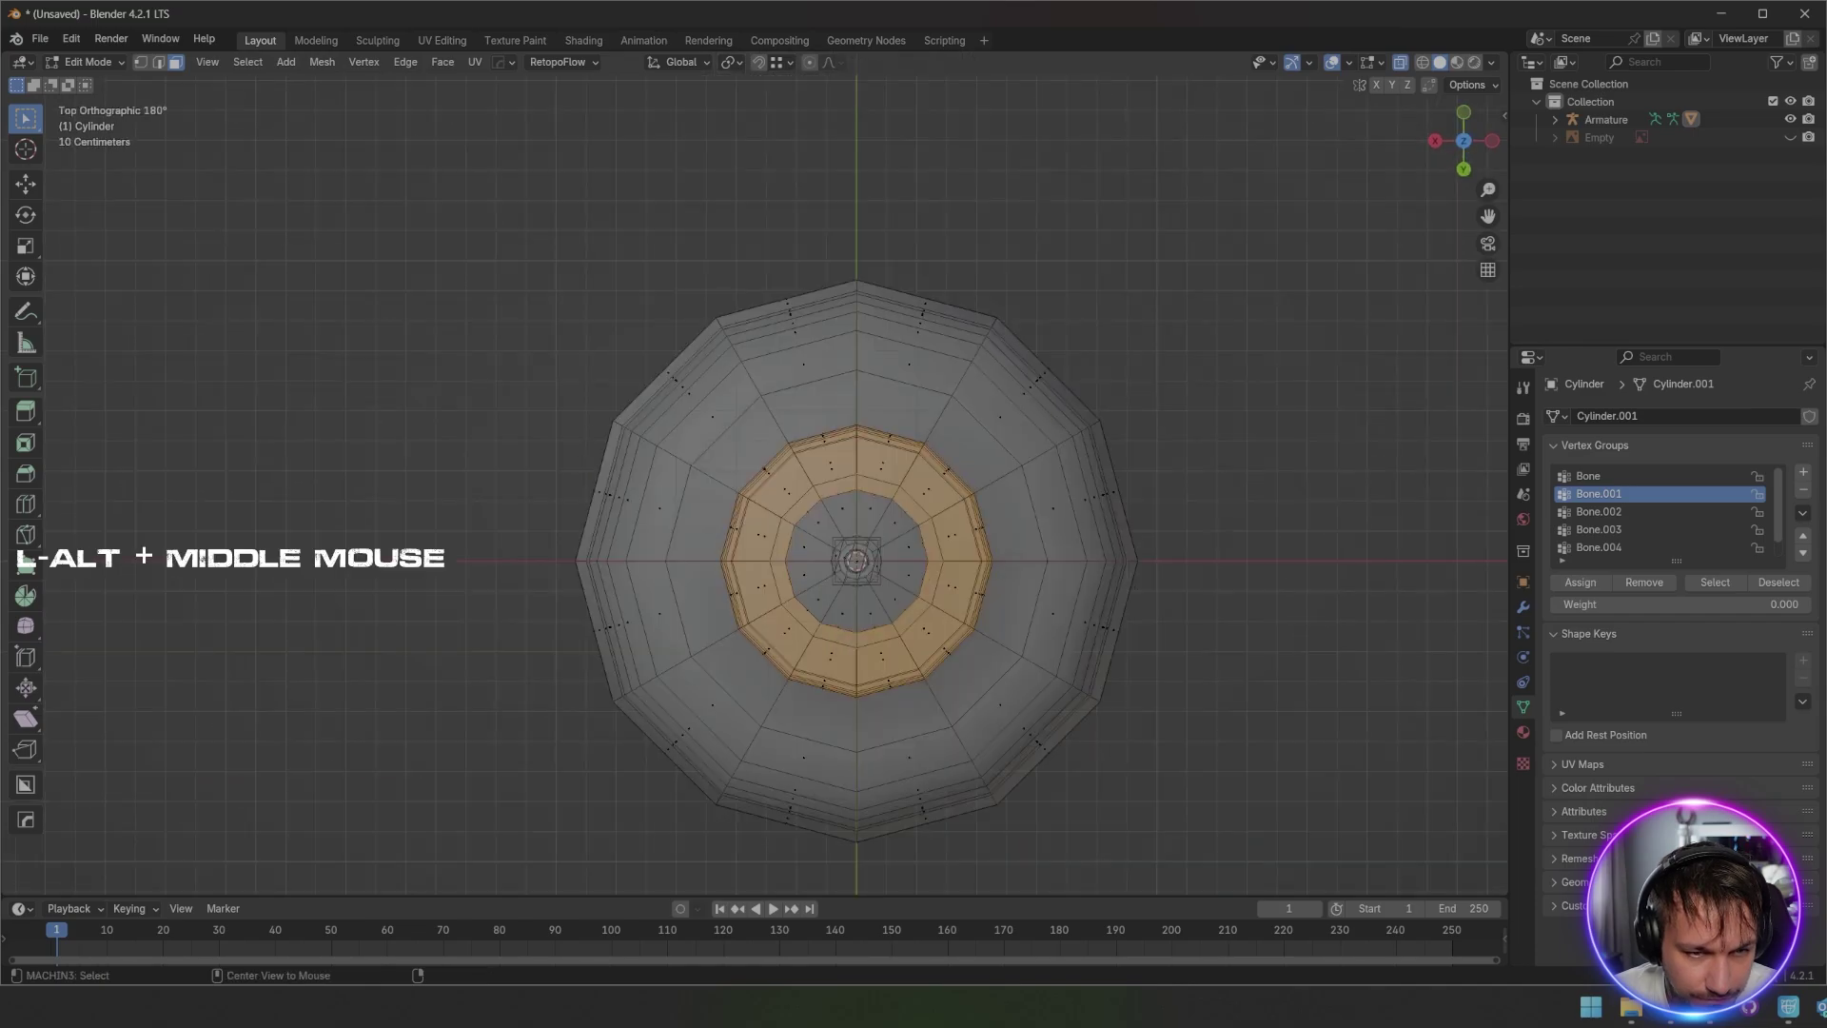
middle_click_drag(914, 533, 914, 609, "alt")
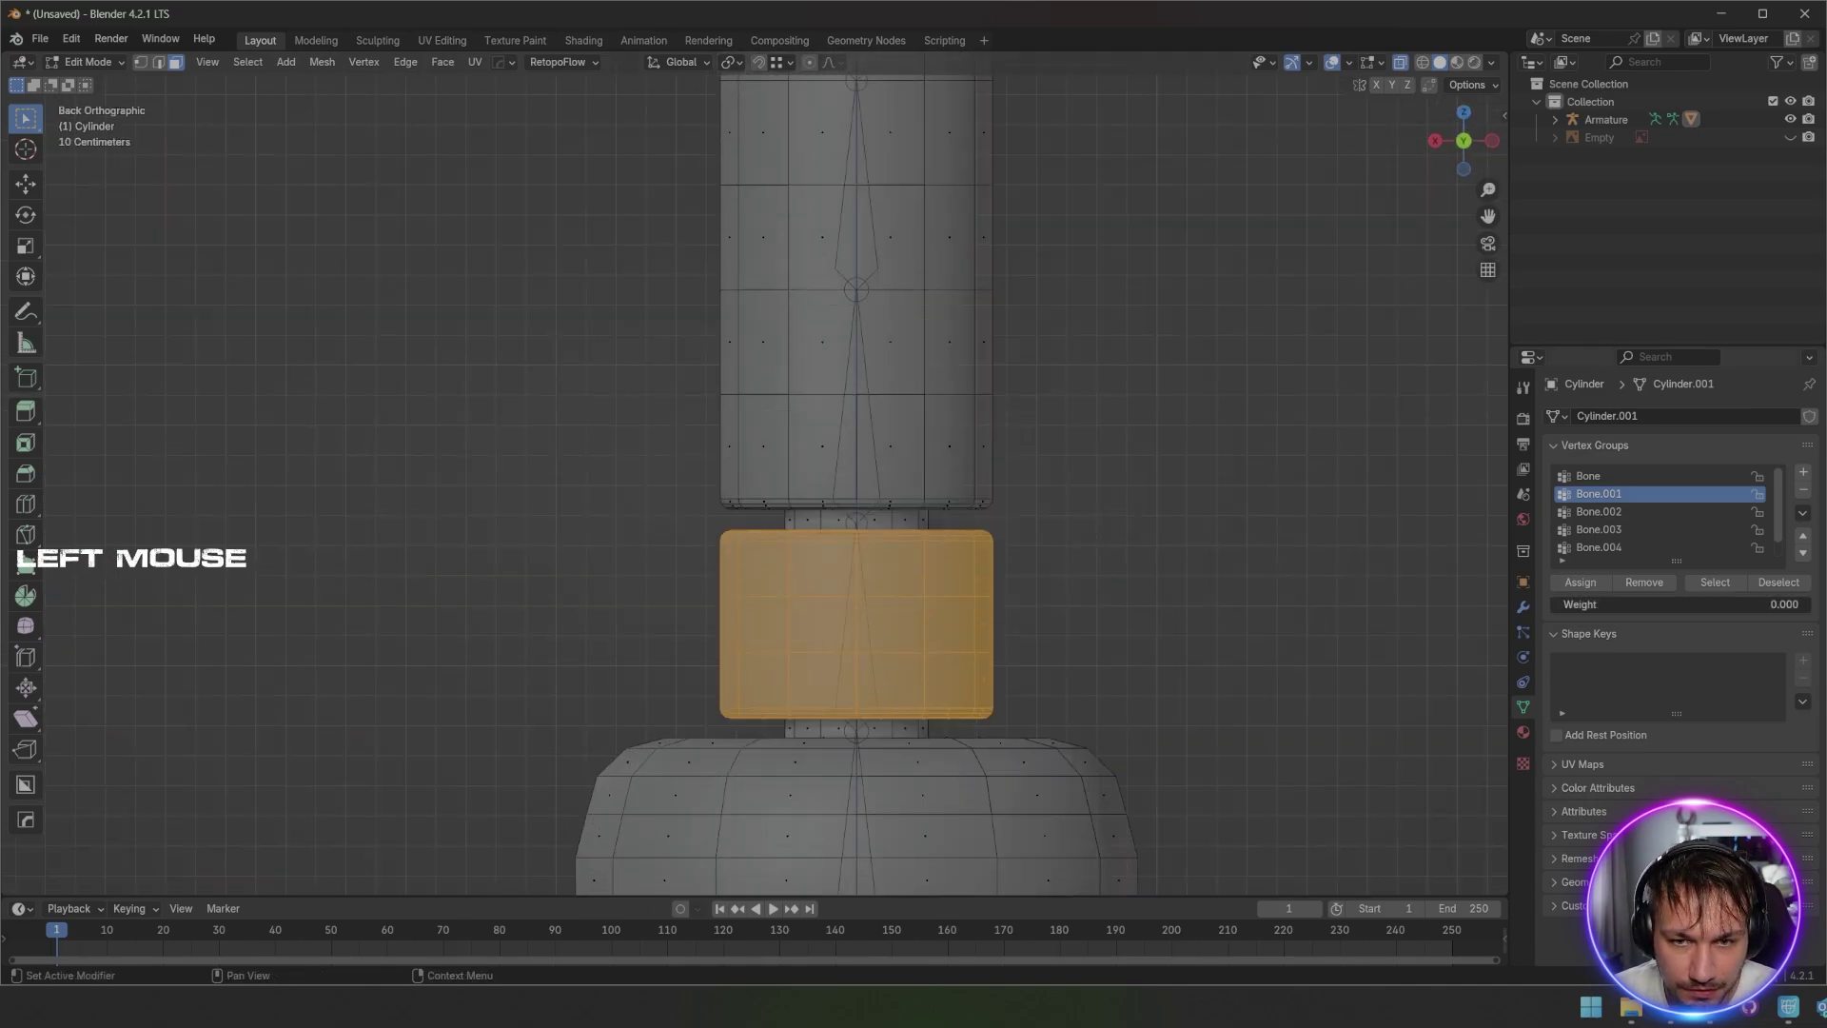
left_click_drag(1619, 604, 1799, 604)
left_click(1581, 581)
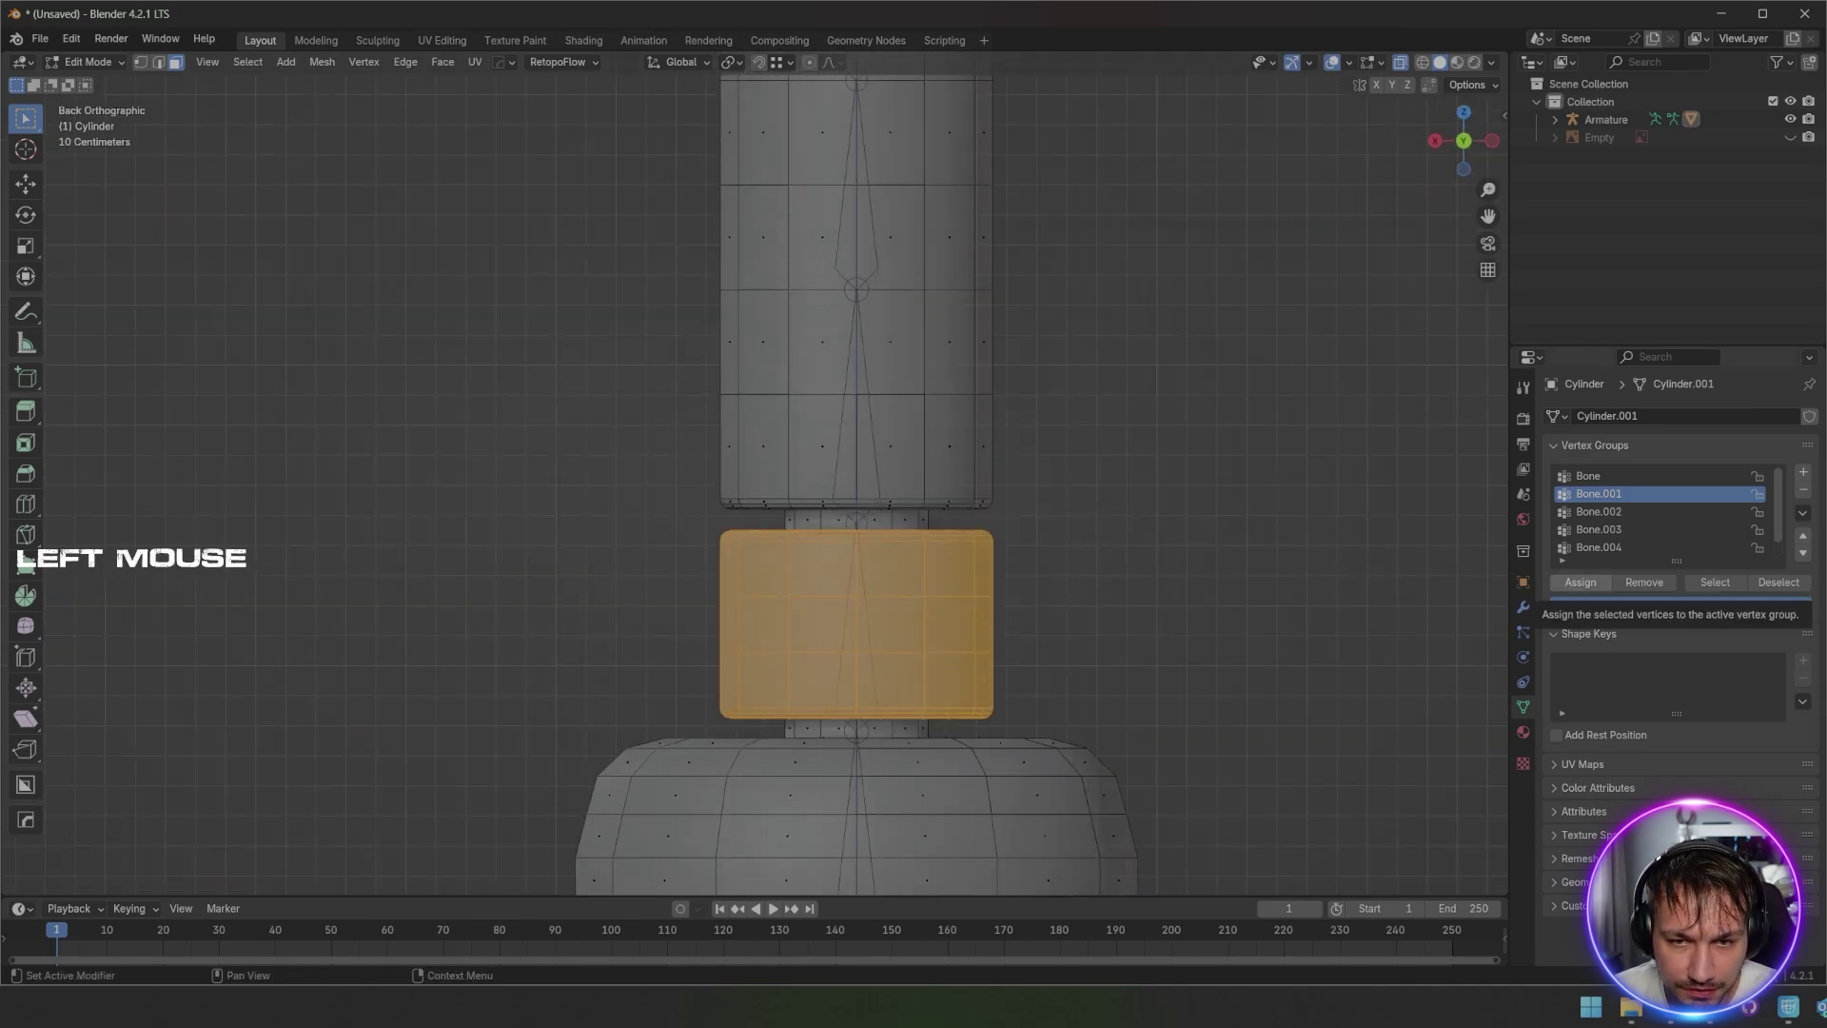
Step: Assign the lower faces of the long upper cylinder to the Bone.001 group with weight 0.000, and view the result in Weight Paint mode
key("Tab")
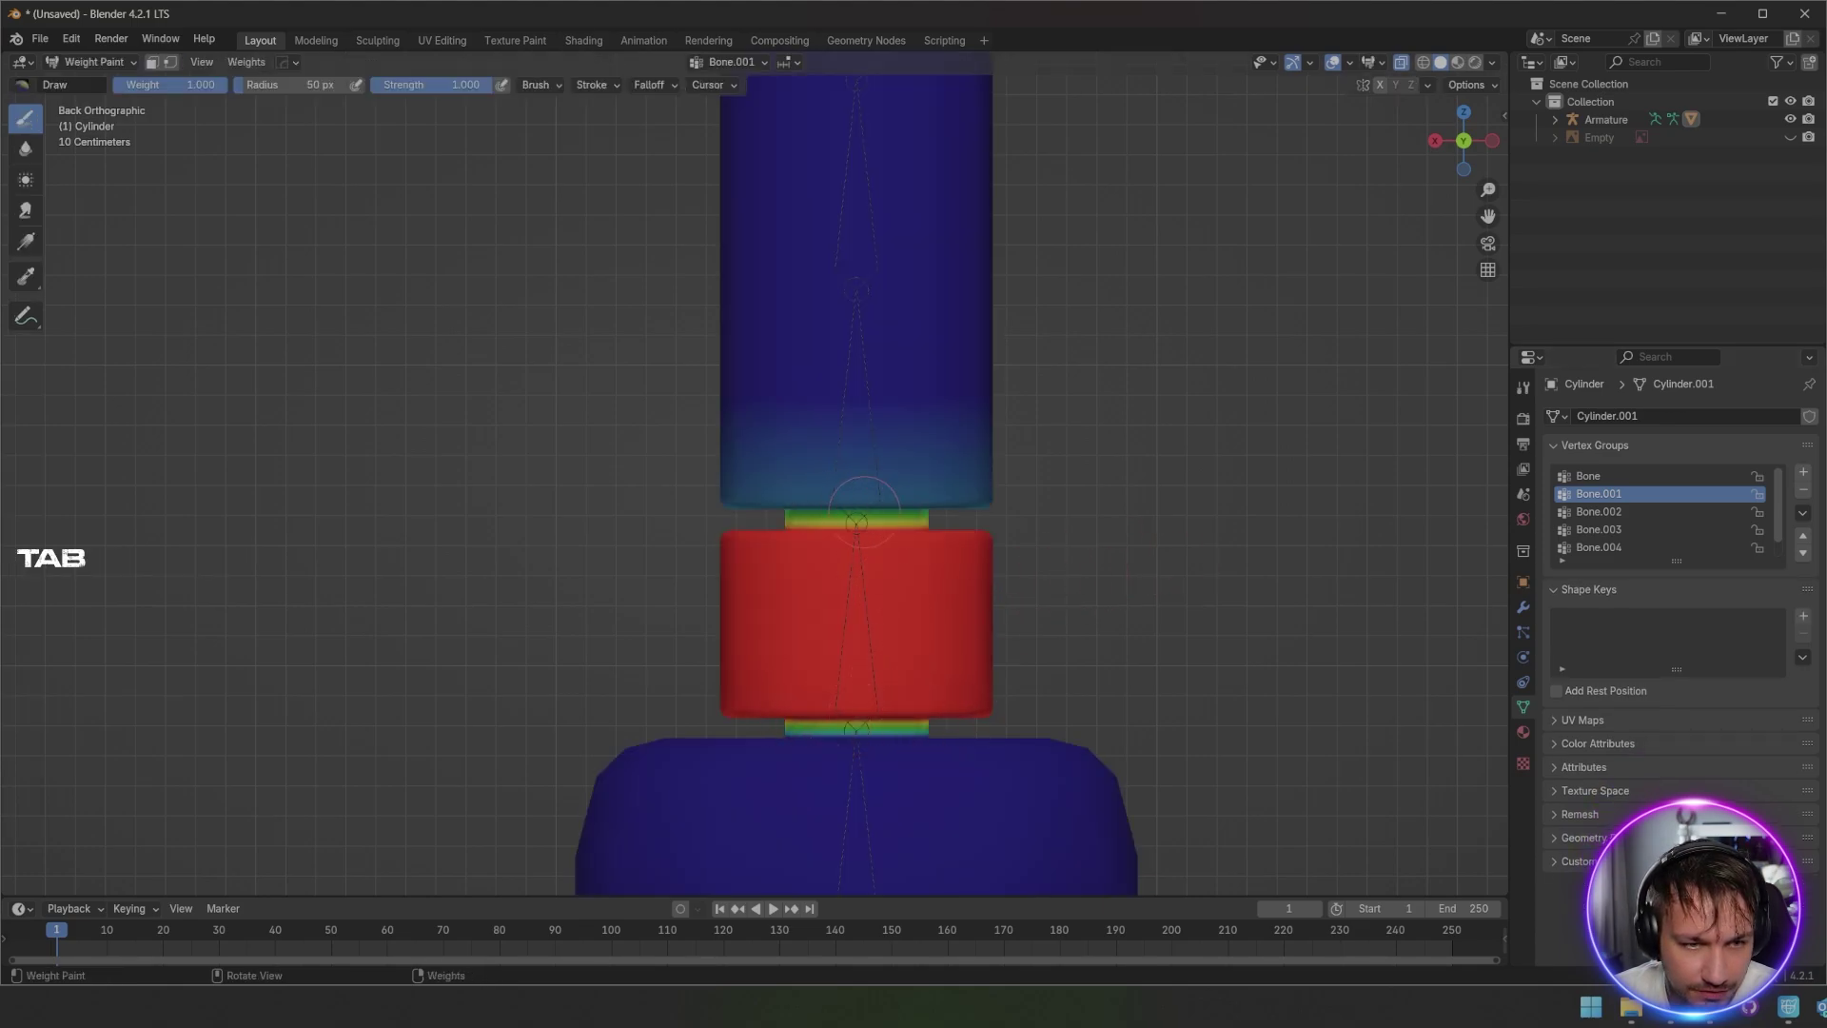
scroll(1180, 554, "down", 2)
key("Tab")
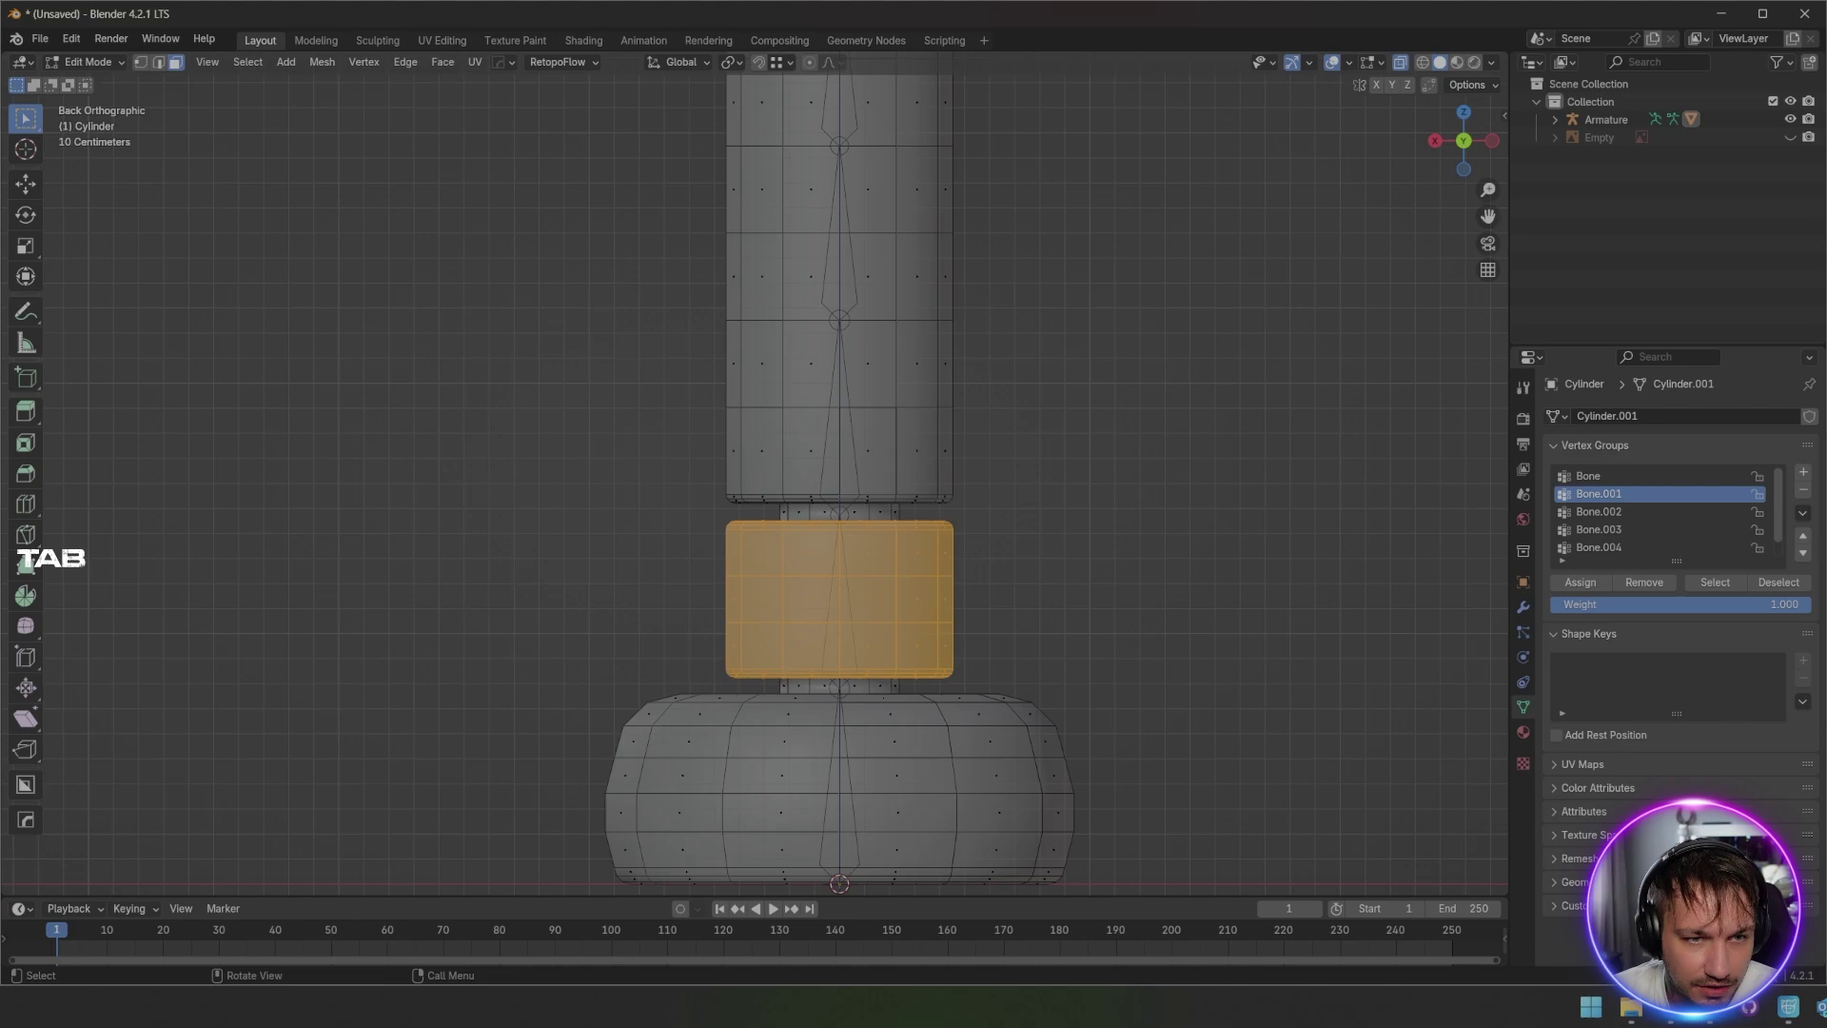
left_click_drag(1209, 279, 539, 504)
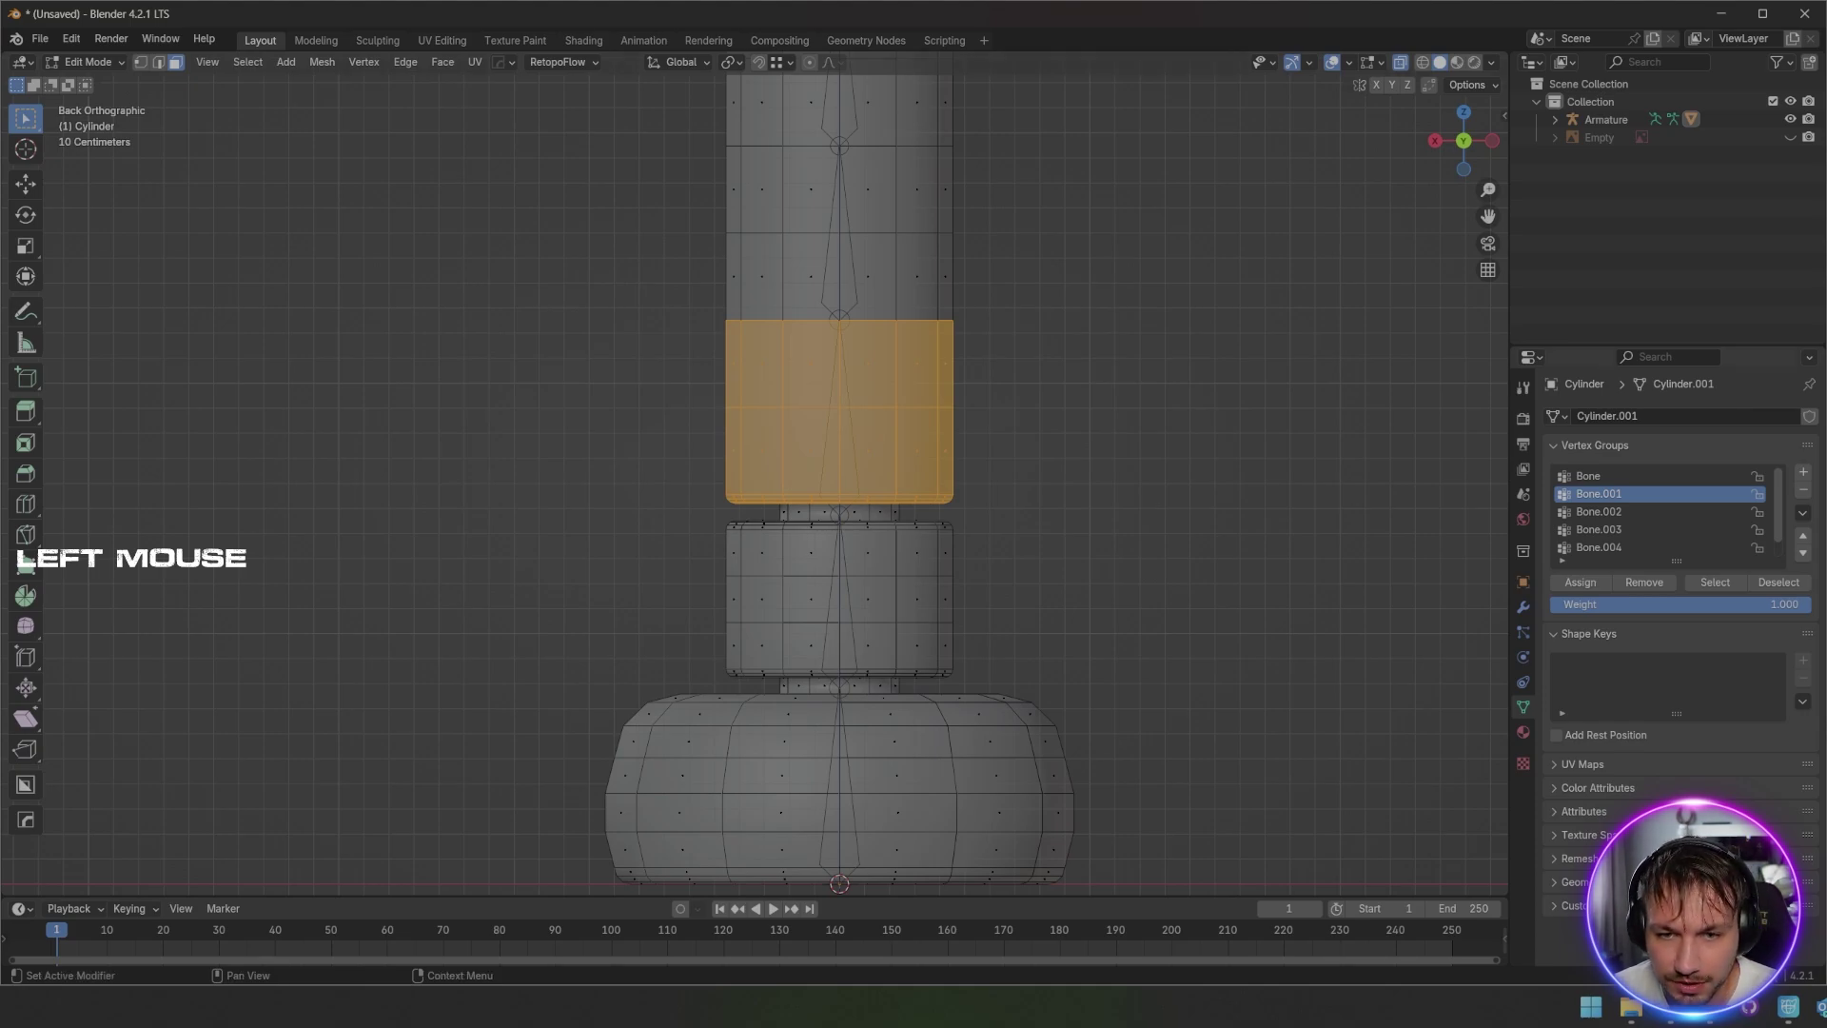
left_click_drag(1680, 604, 1550, 604)
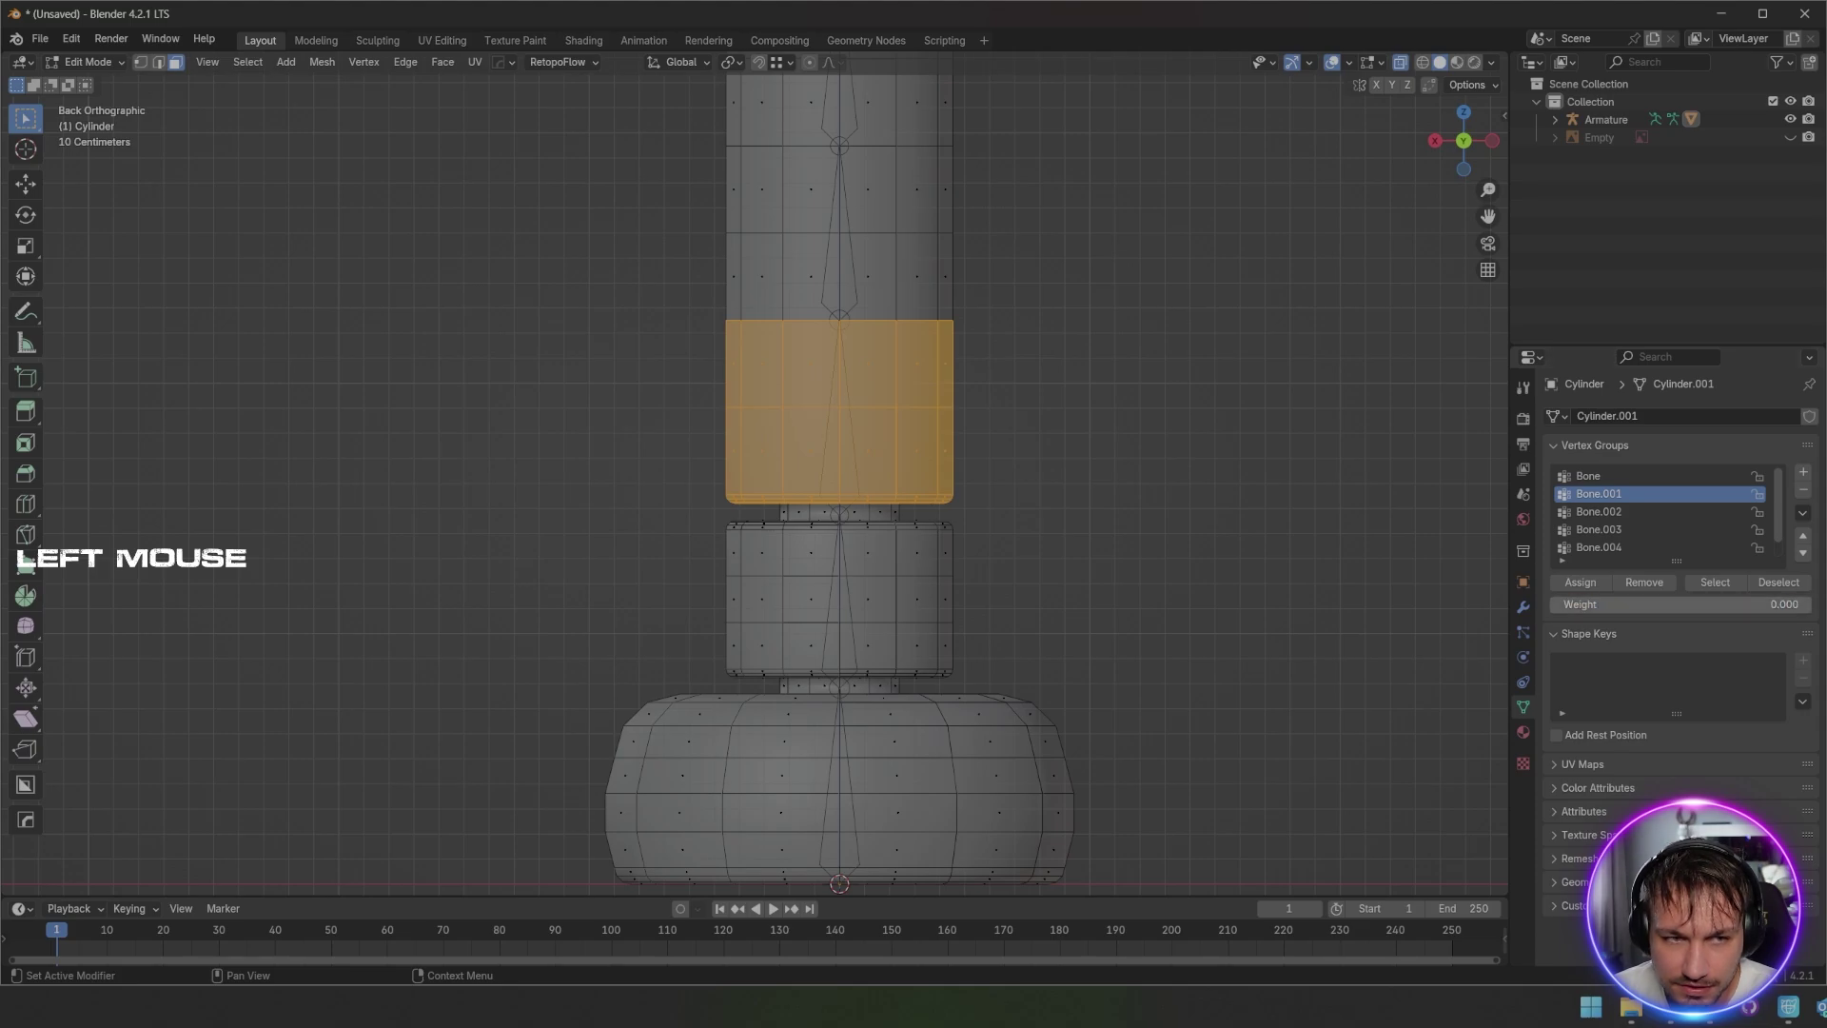
scroll(754, 476, "down", 2)
left_click_drag(1109, 143, 474, 389, "shift")
left_click(1580, 581)
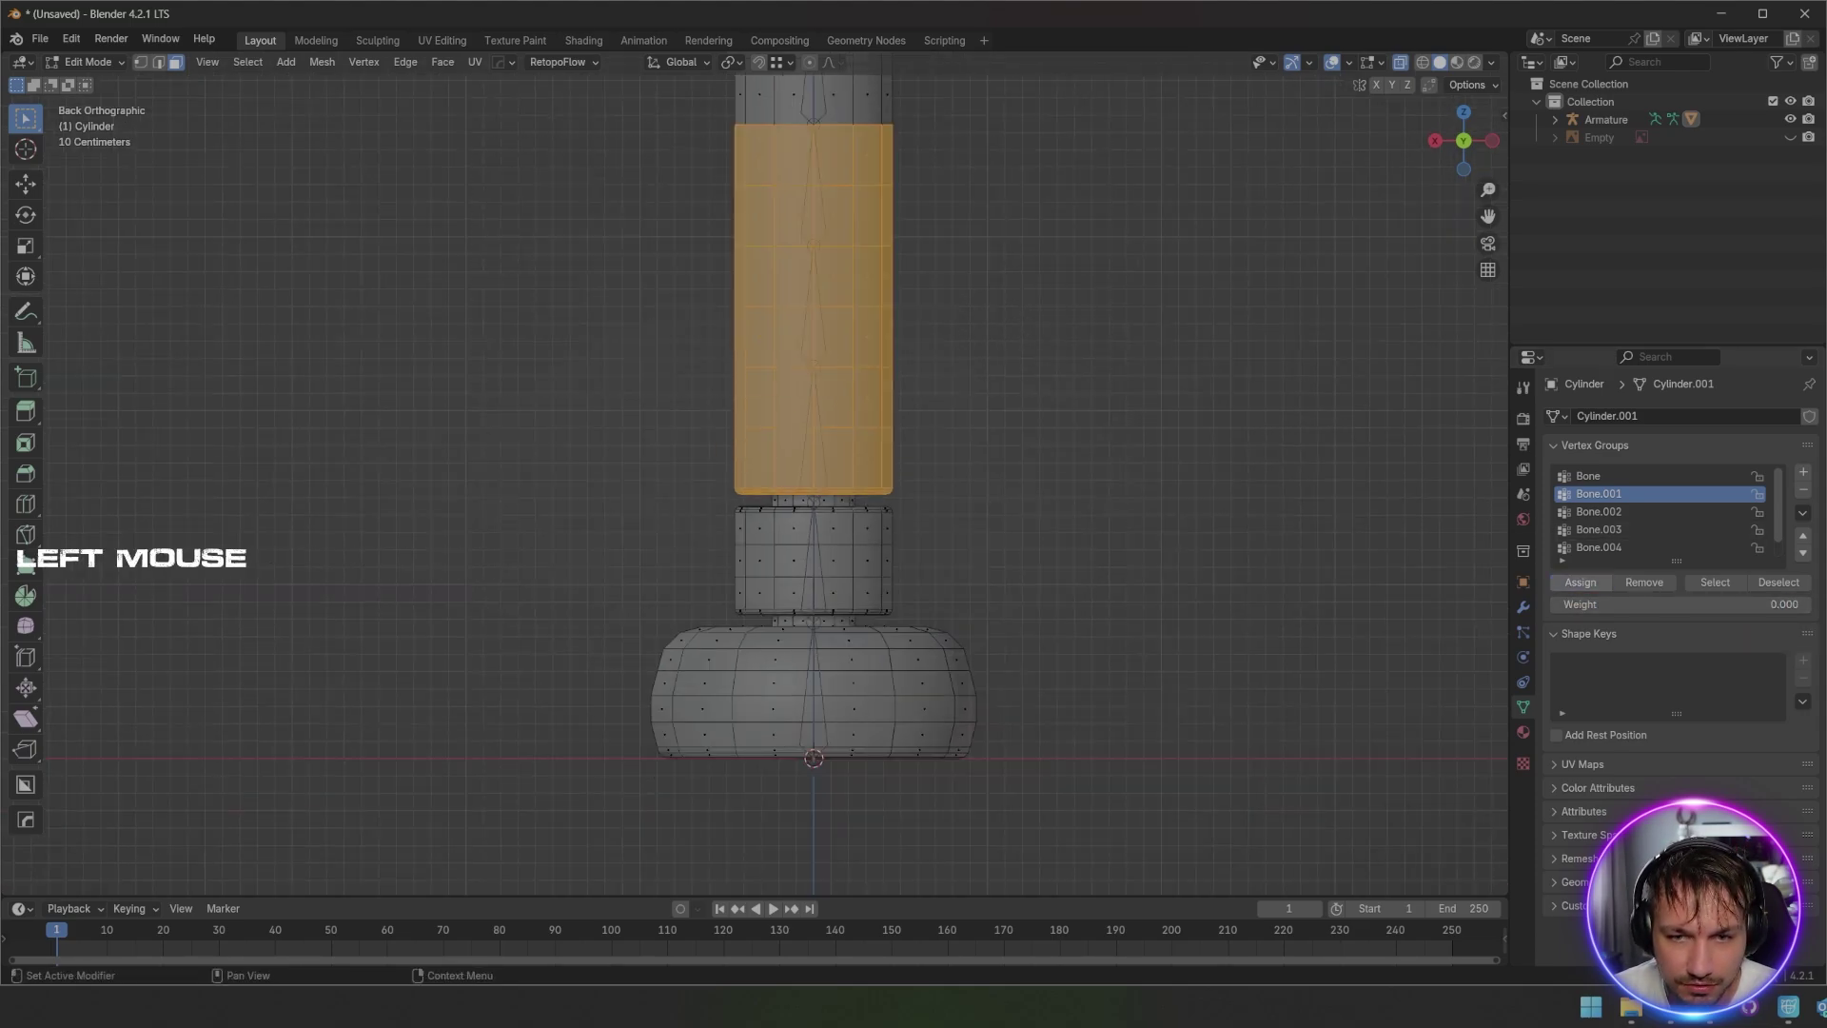
key("Tab")
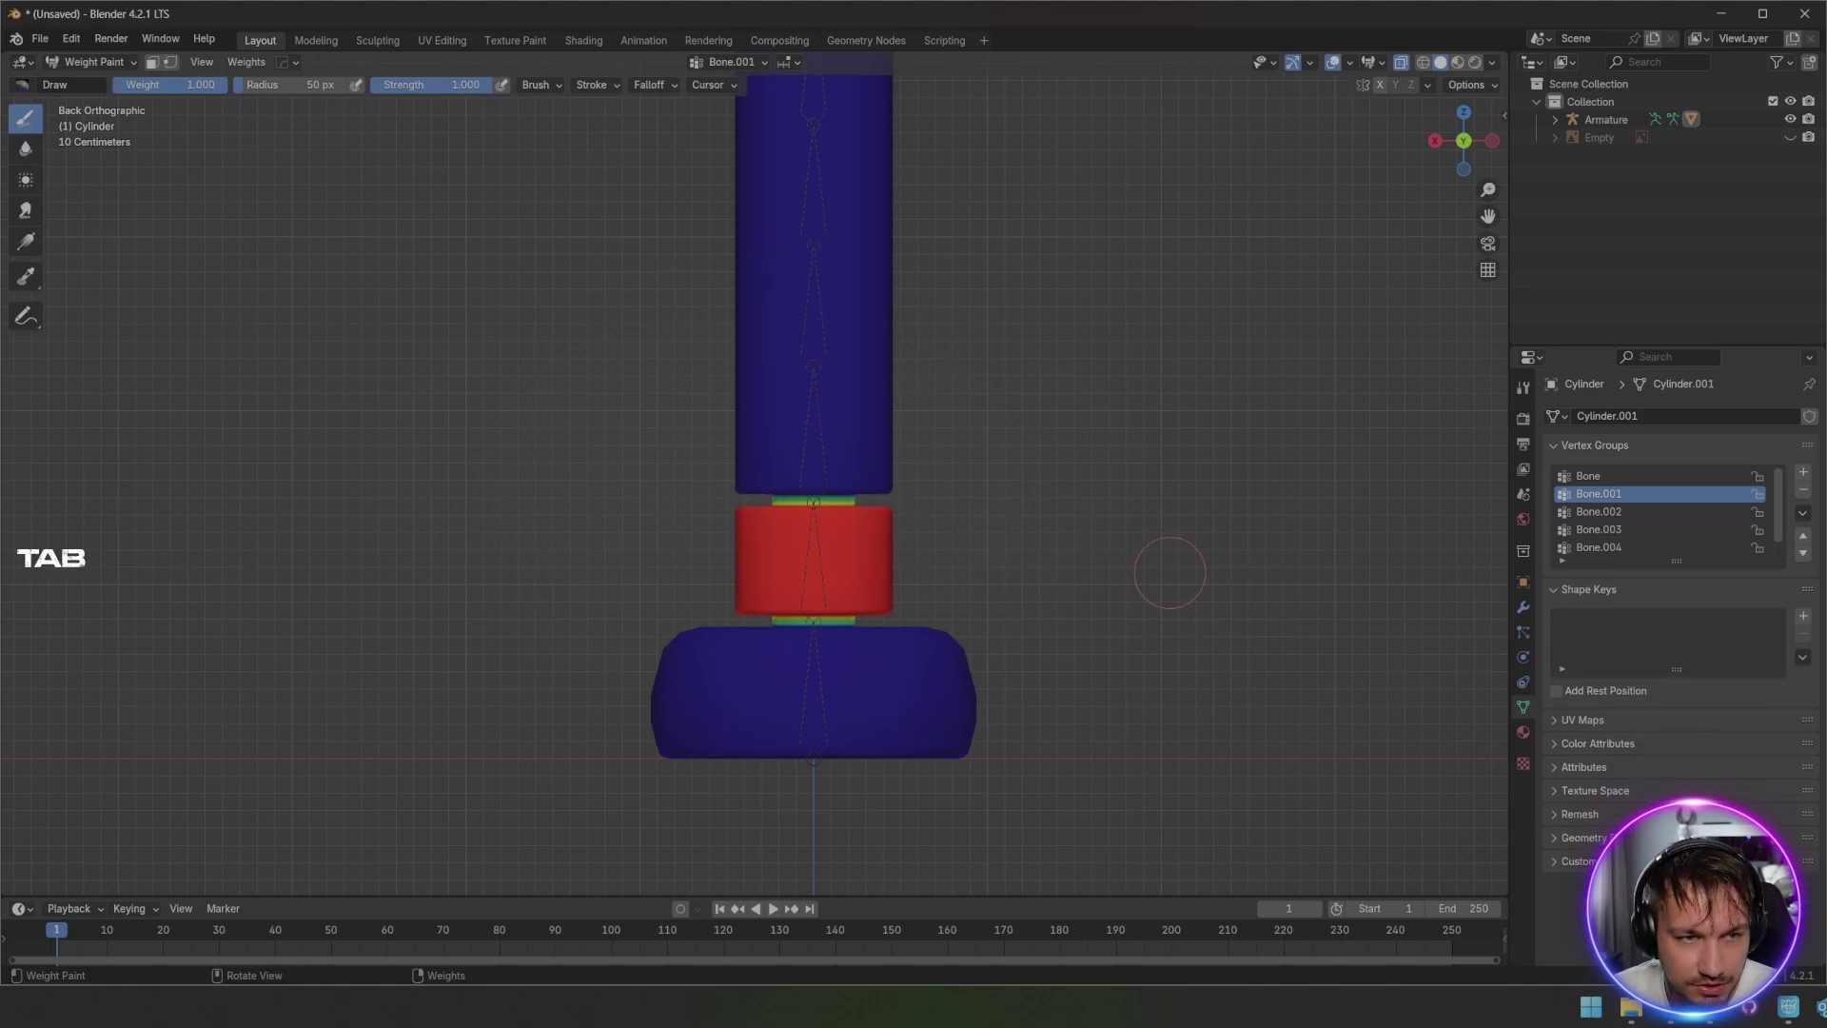
Step: Examine the Bone.002, Bone.003, Bone.004 and Bone.005 group weights along the long cylinder in Weight Paint mode
middle_click_drag(1170, 558, 1195, 757, "shift")
left_click(1599, 511)
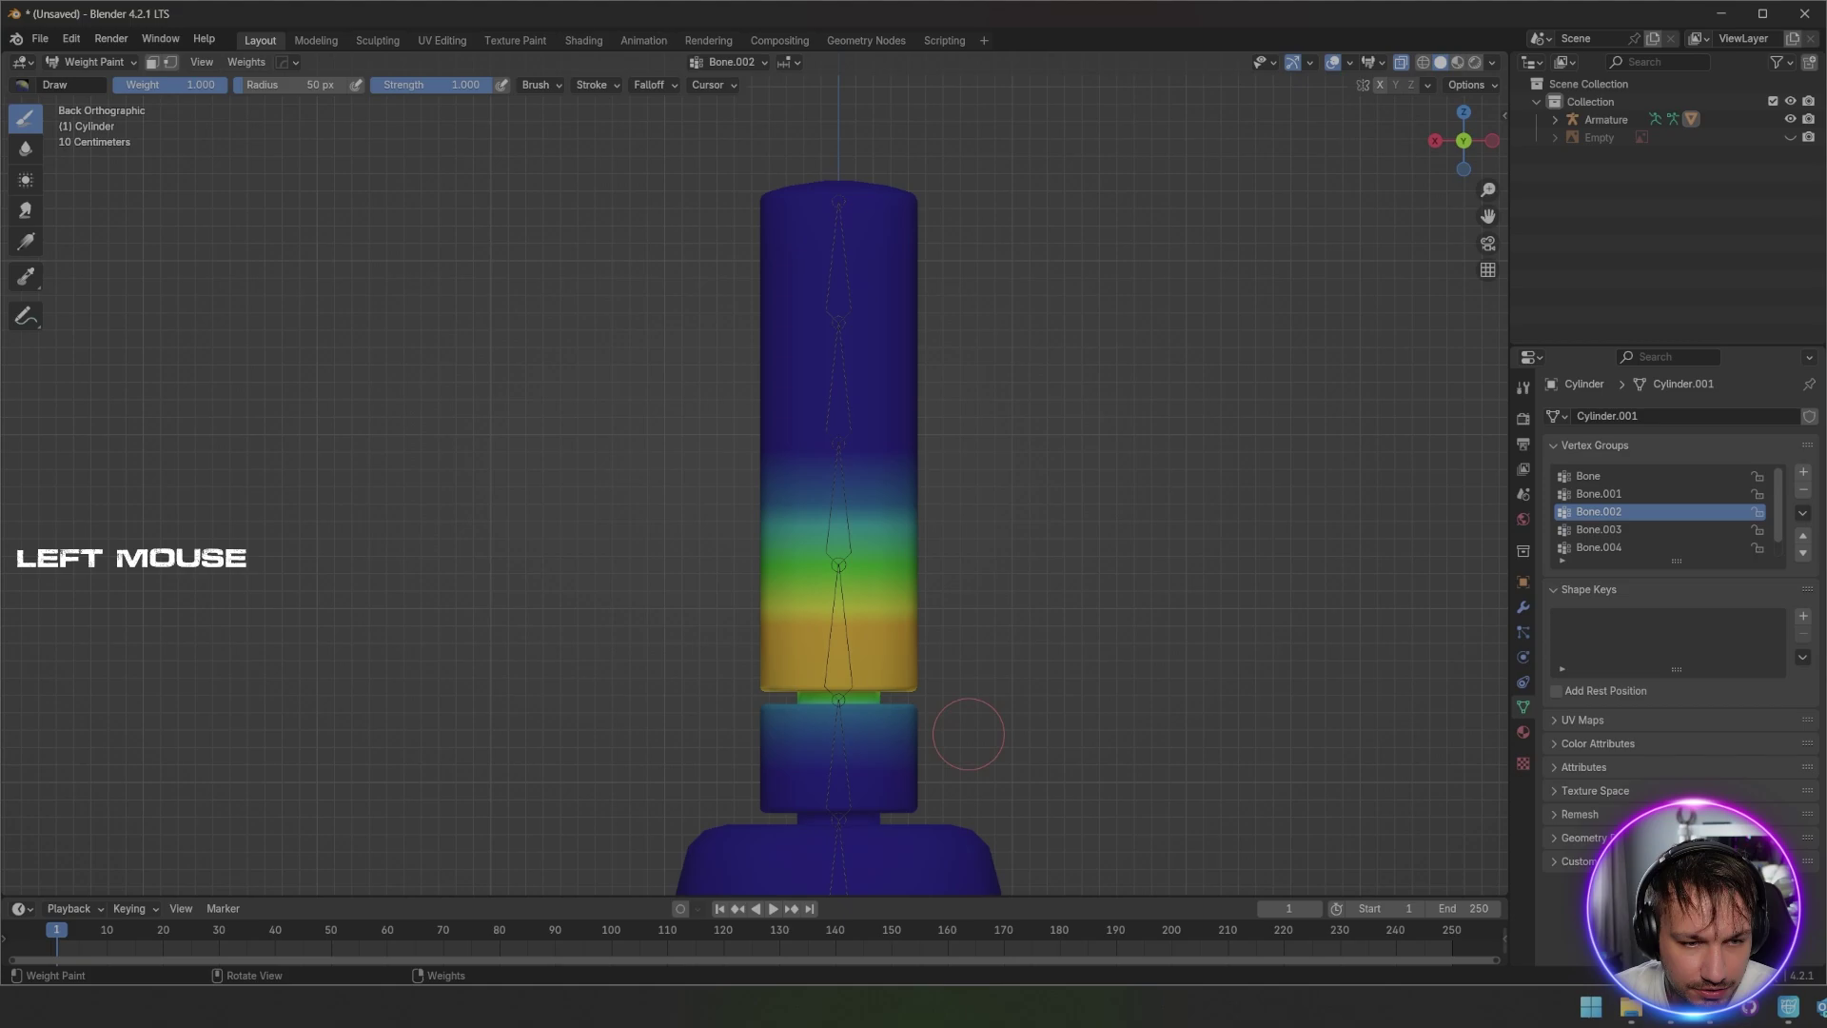
left_click(1599, 529)
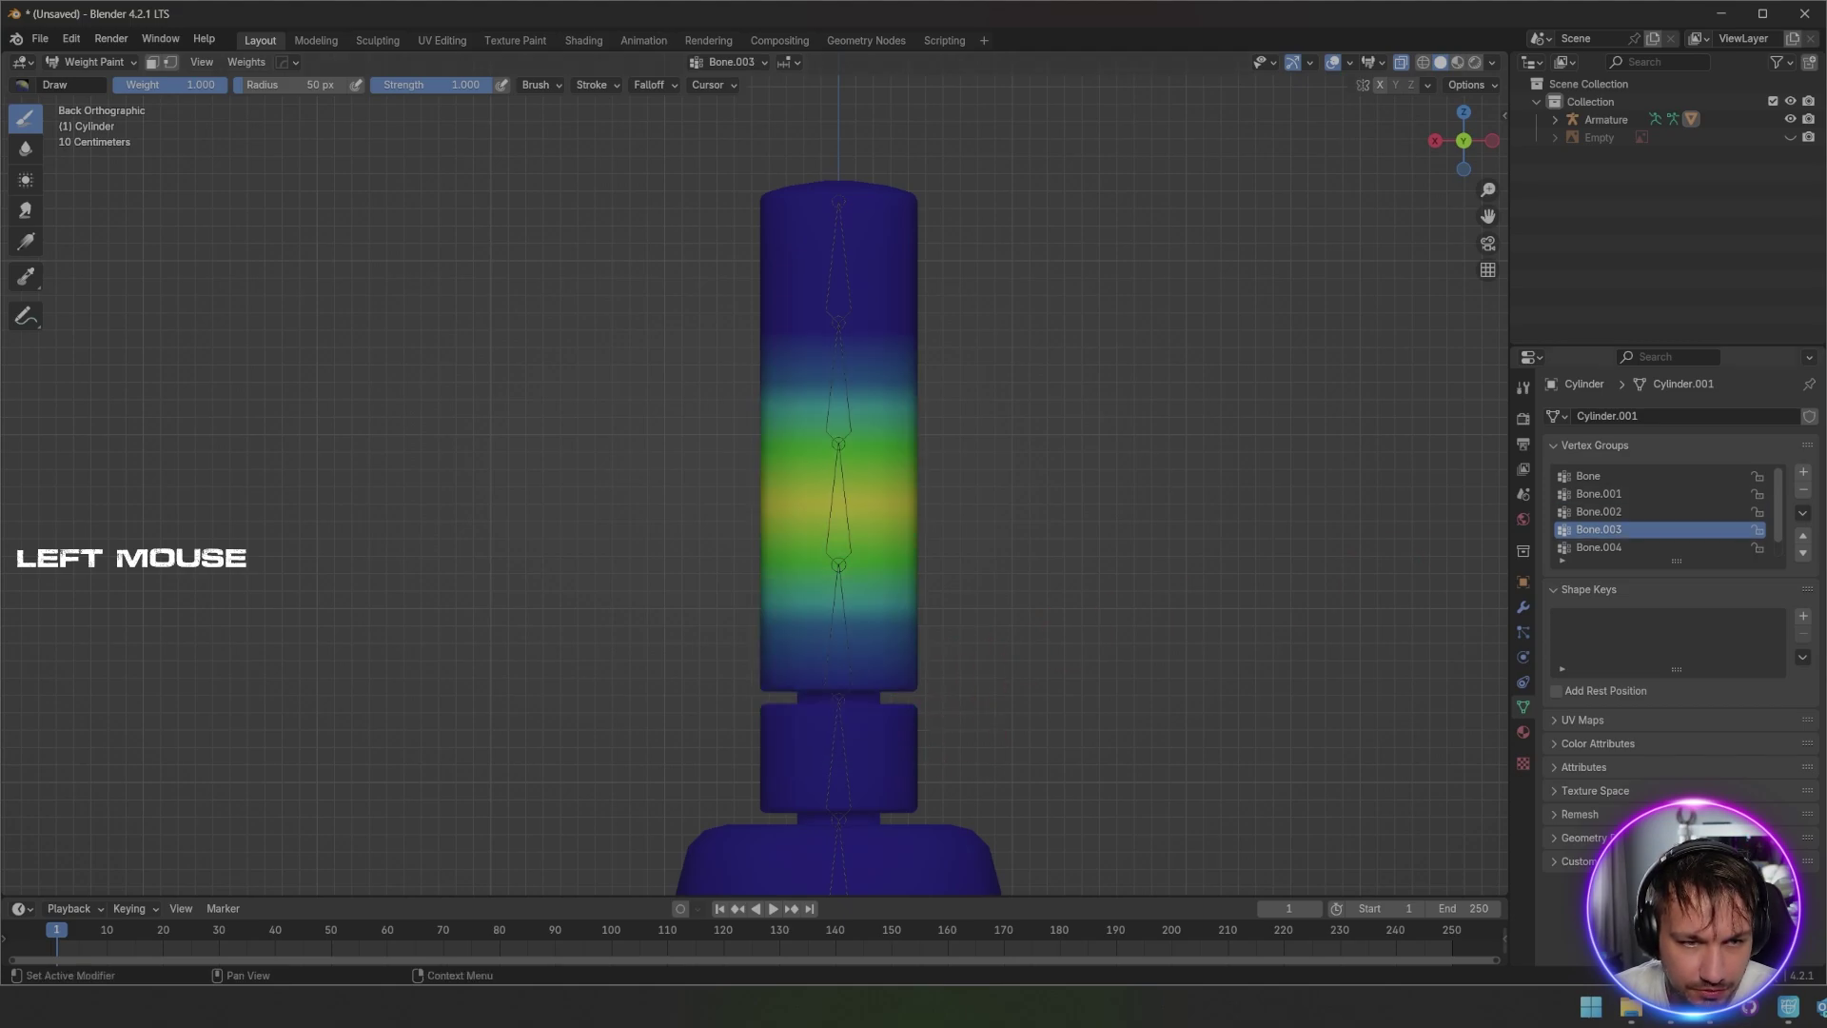
left_click(1599, 547)
scroll(1599, 547, "down", 1)
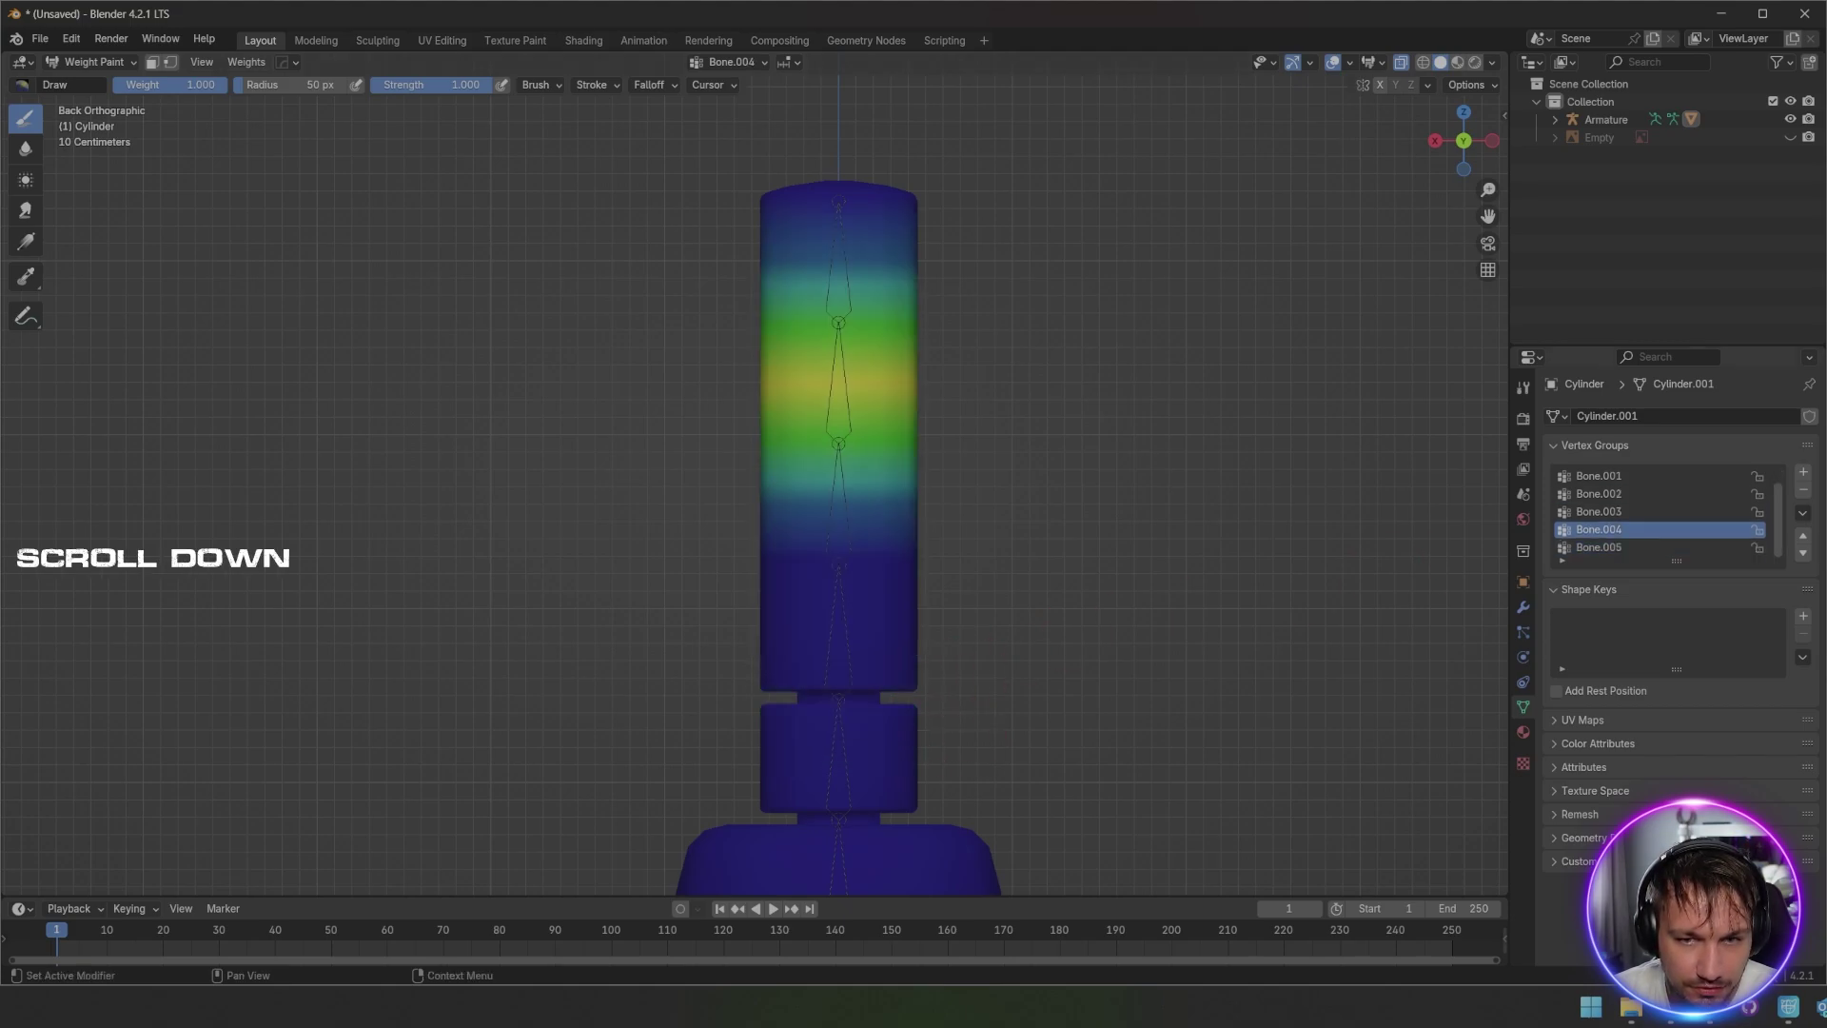
left_click(1599, 547)
middle_click_drag(1158, 502, 1183, 548)
left_click(1599, 530)
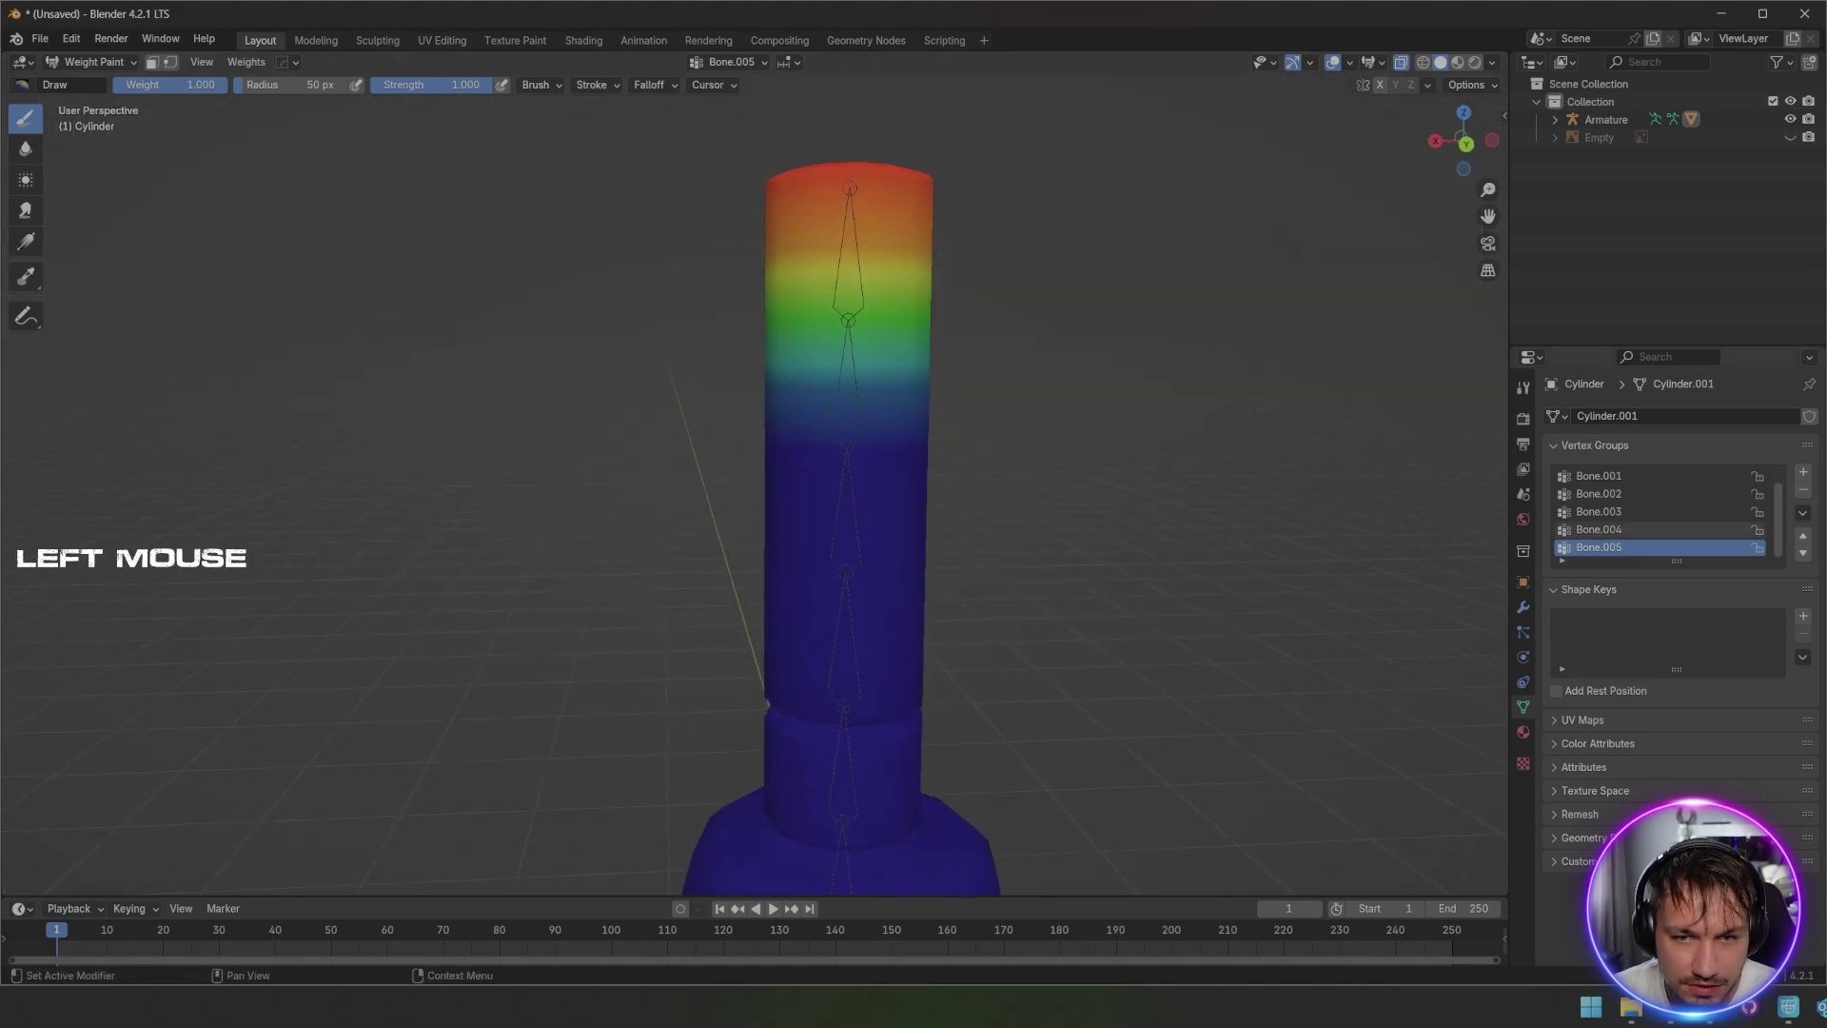
left_click(1599, 511)
left_click(1599, 493)
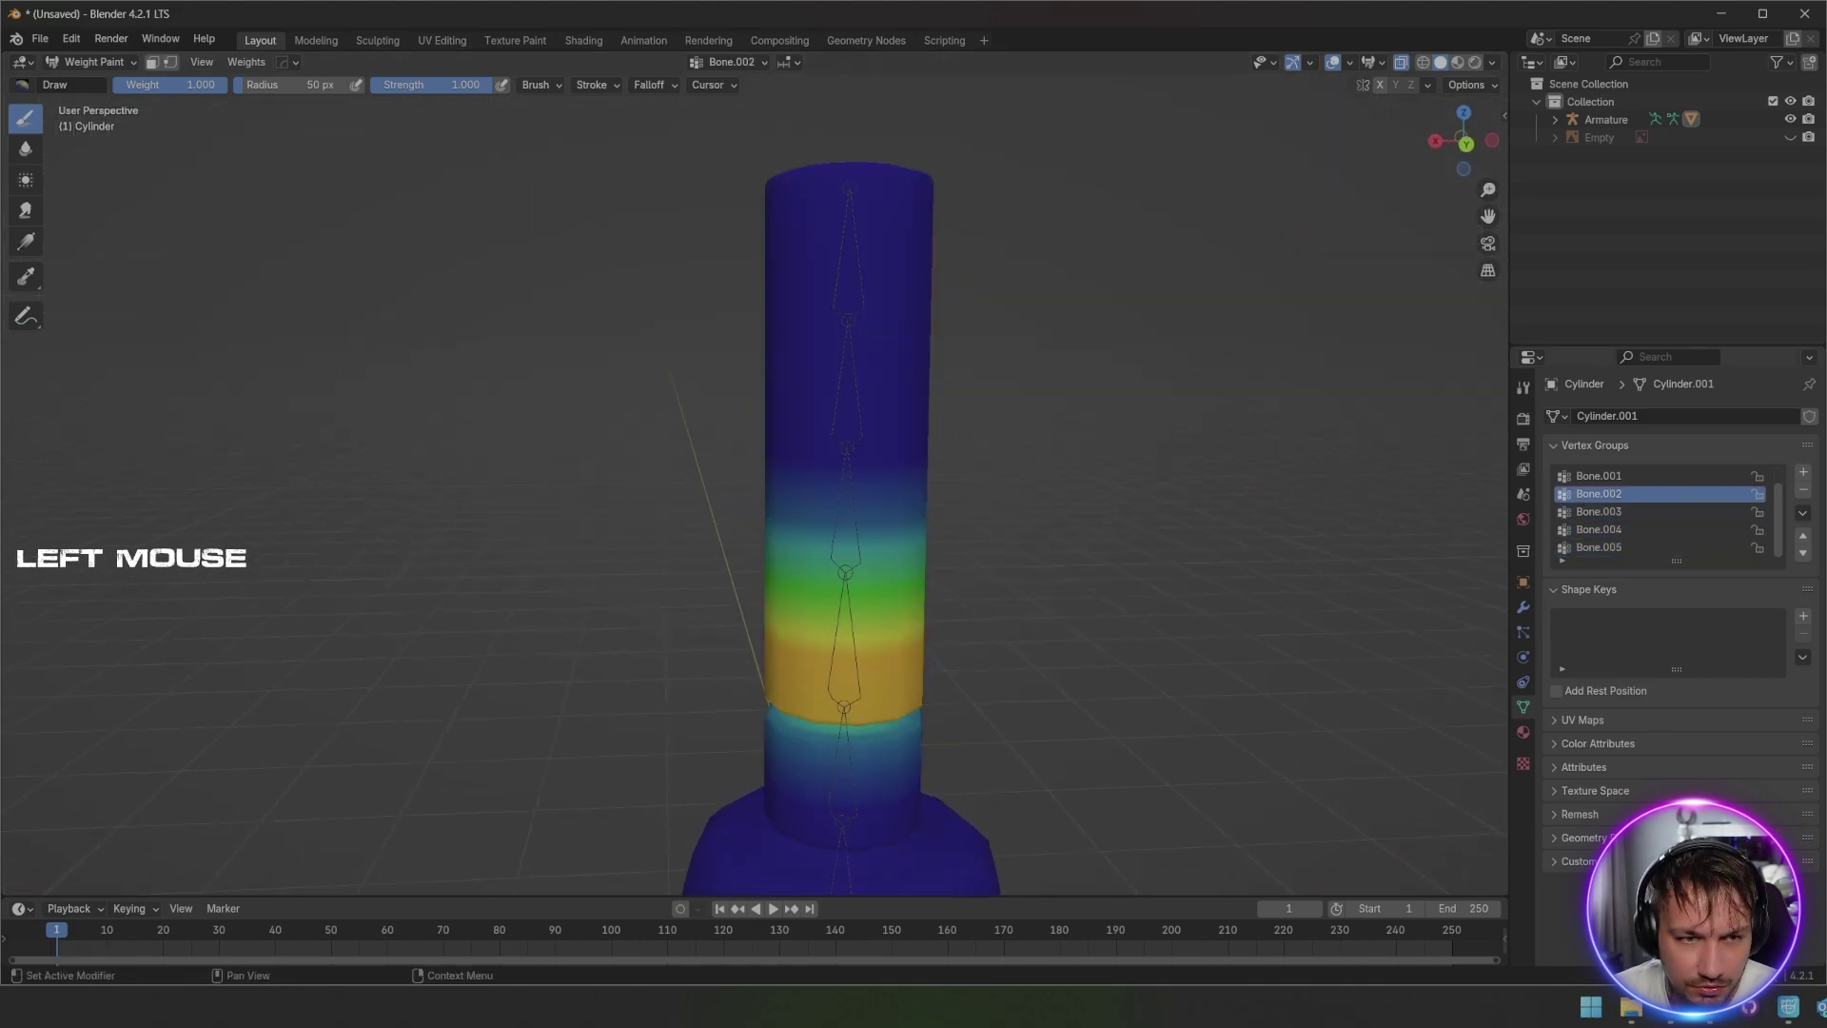
middle_click_drag(895, 742, 909, 754)
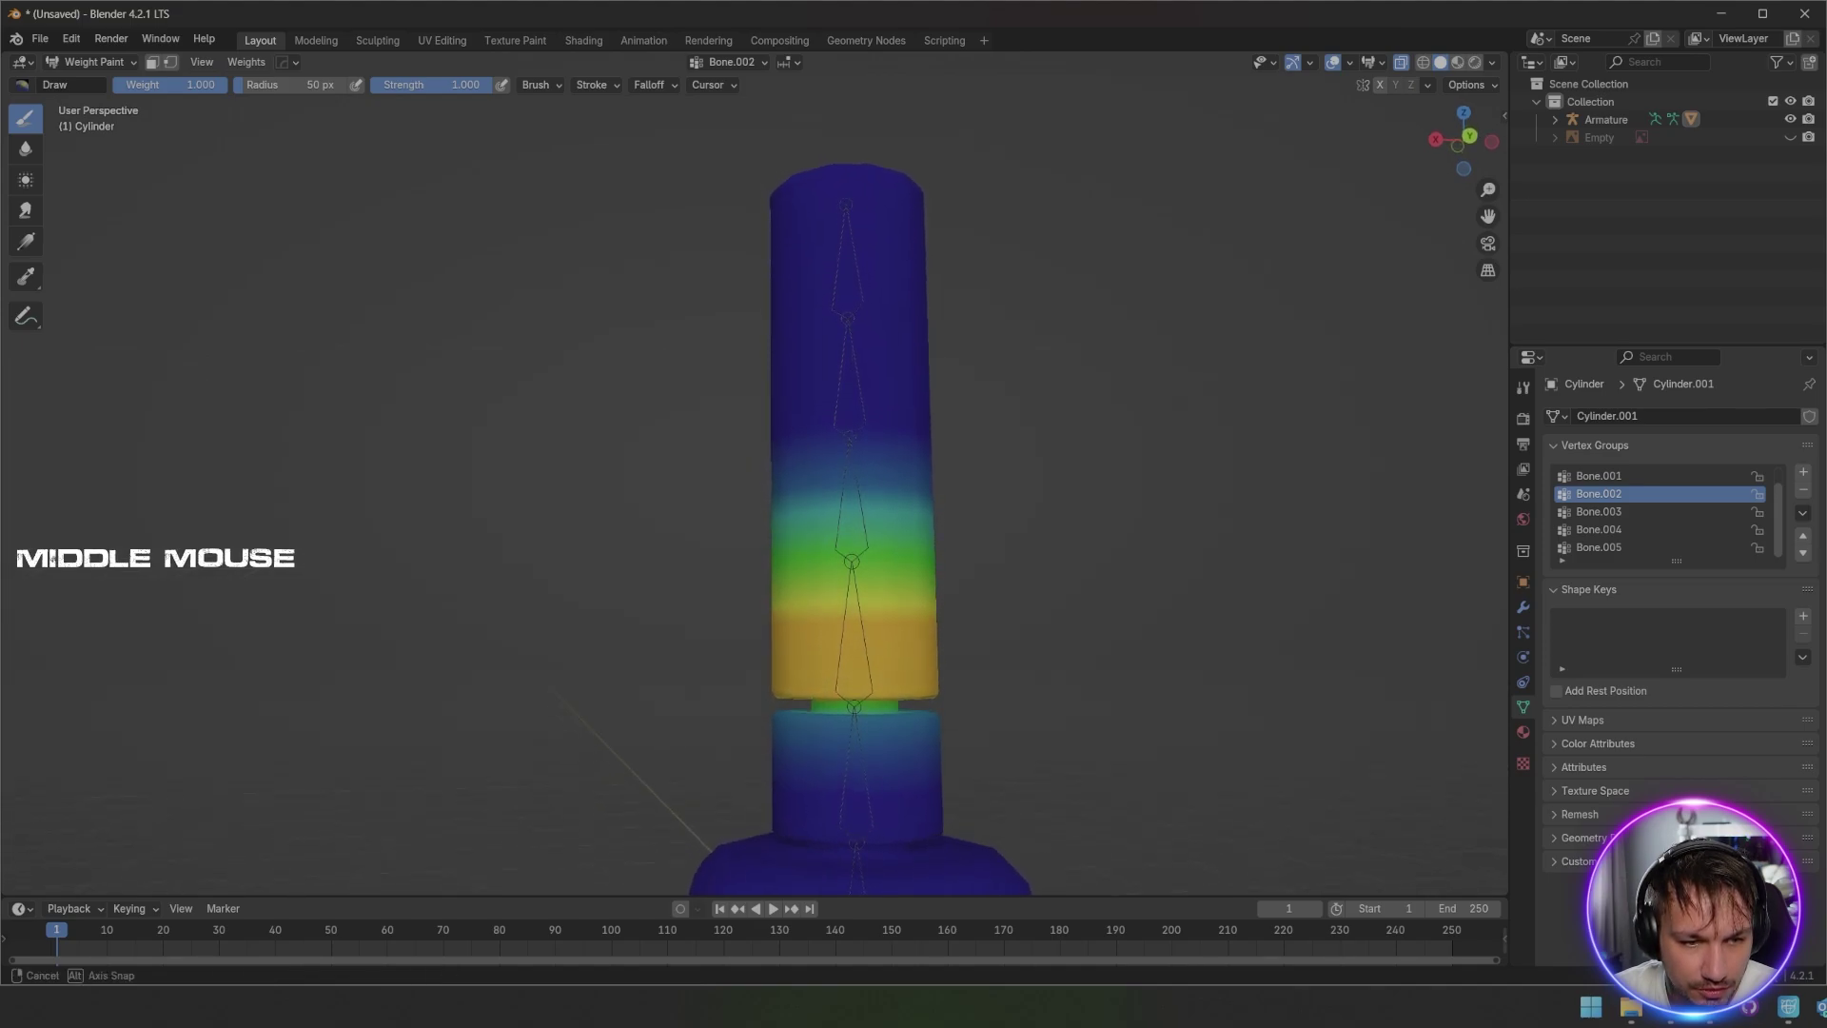
mouse_move(1136, 735)
middle_mouse_down()
mouse_move(1170, 653)
mouse_move(1102, 603)
middle_mouse_up()
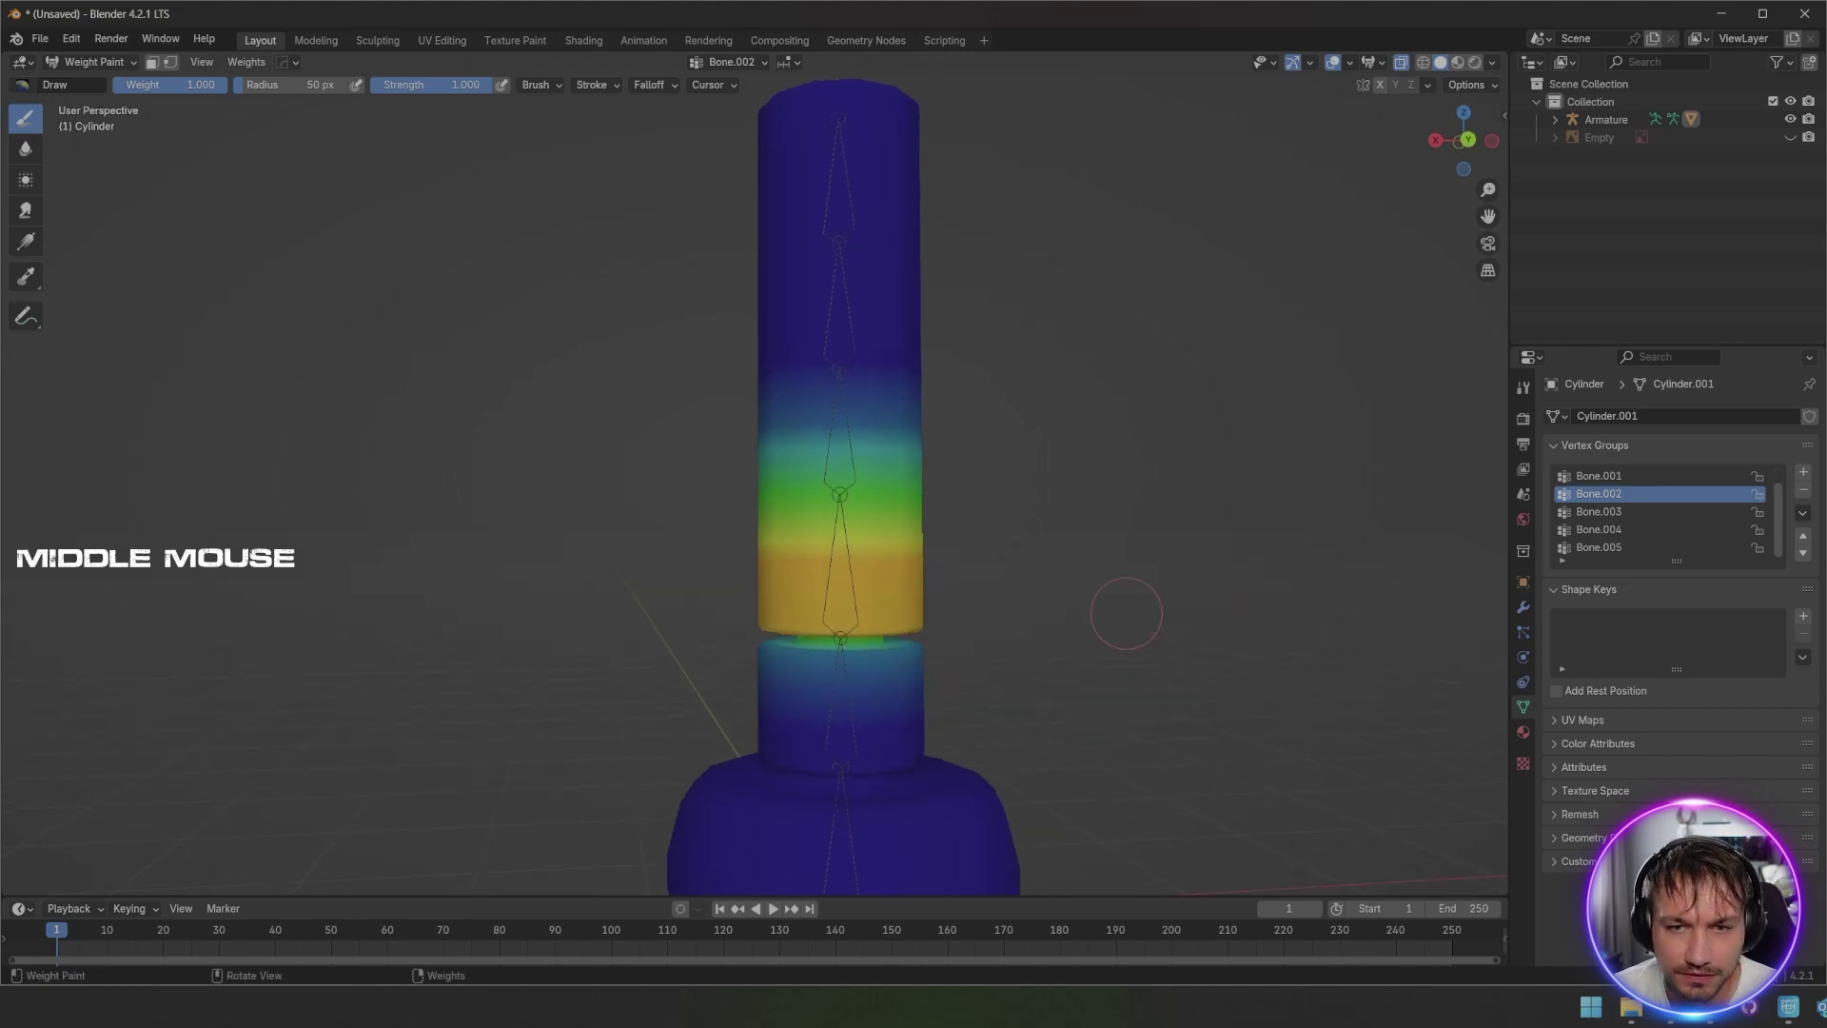
Step: Return the mesh from Weight Paint to Object Mode and clear the selection
scroll(1054, 665, "down", 4)
key("Tab")
left_click(1054, 665)
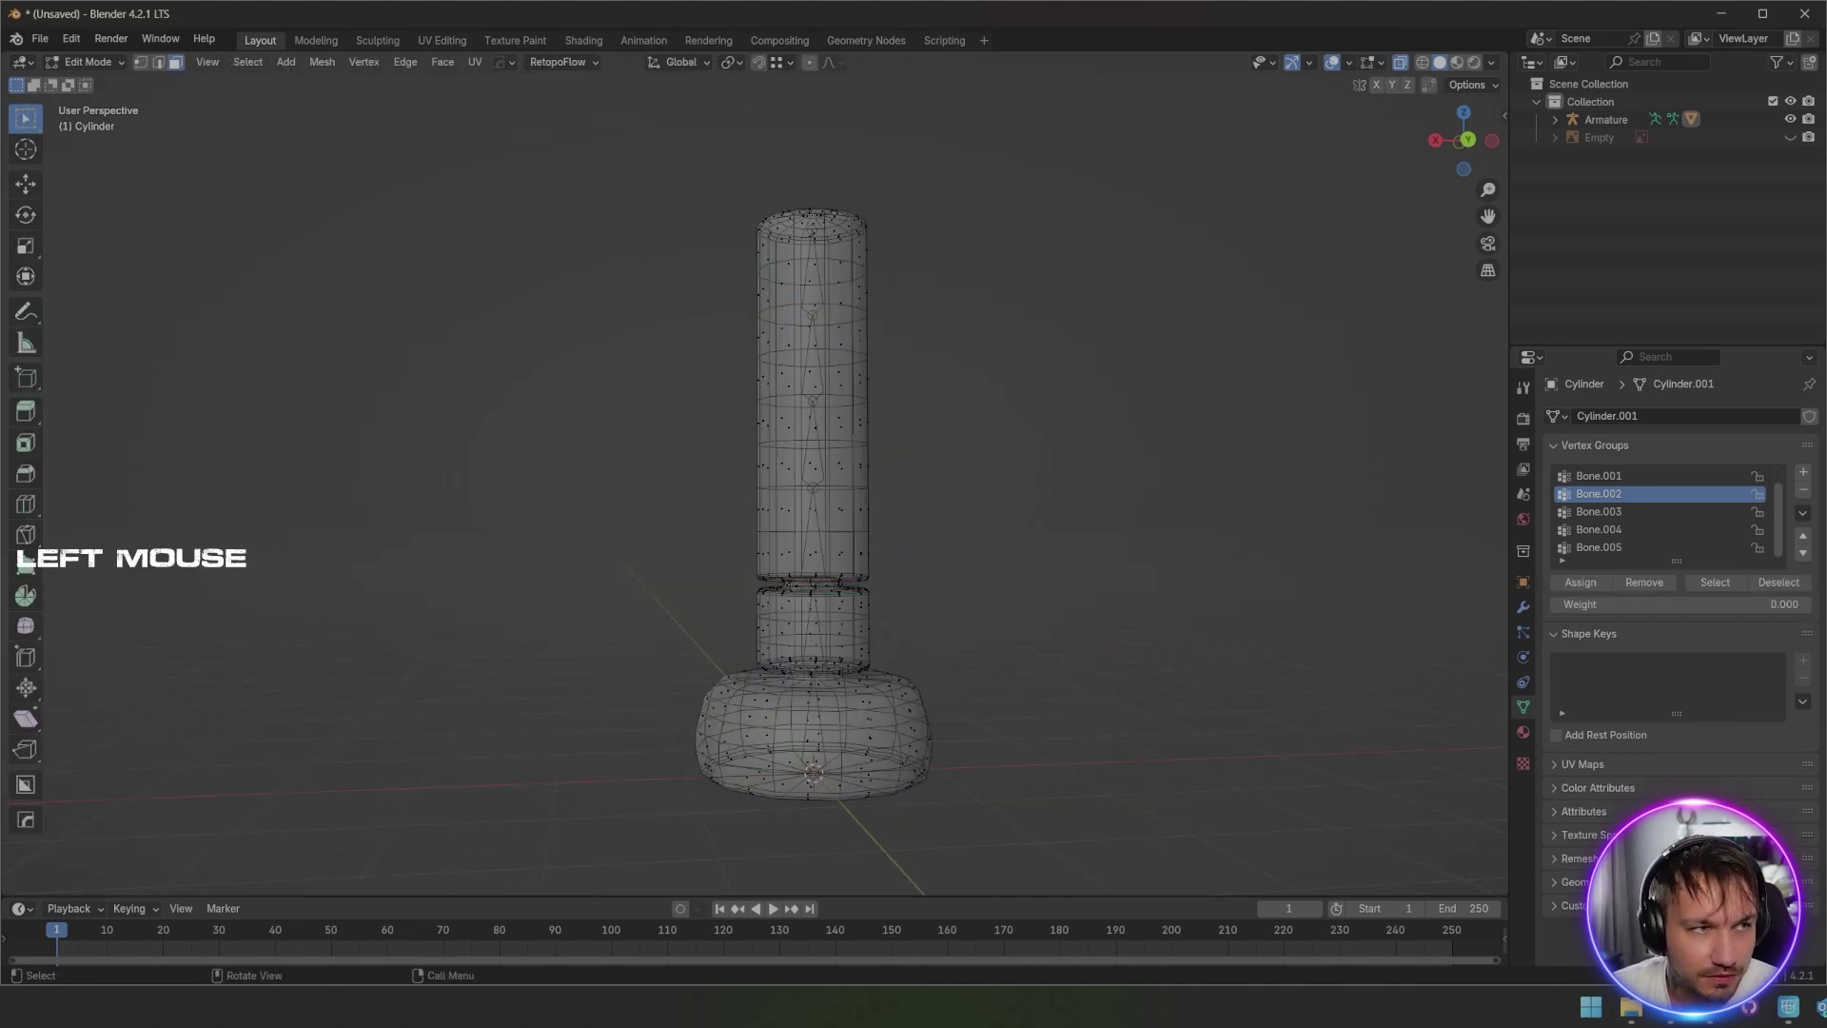
left_click(88, 62)
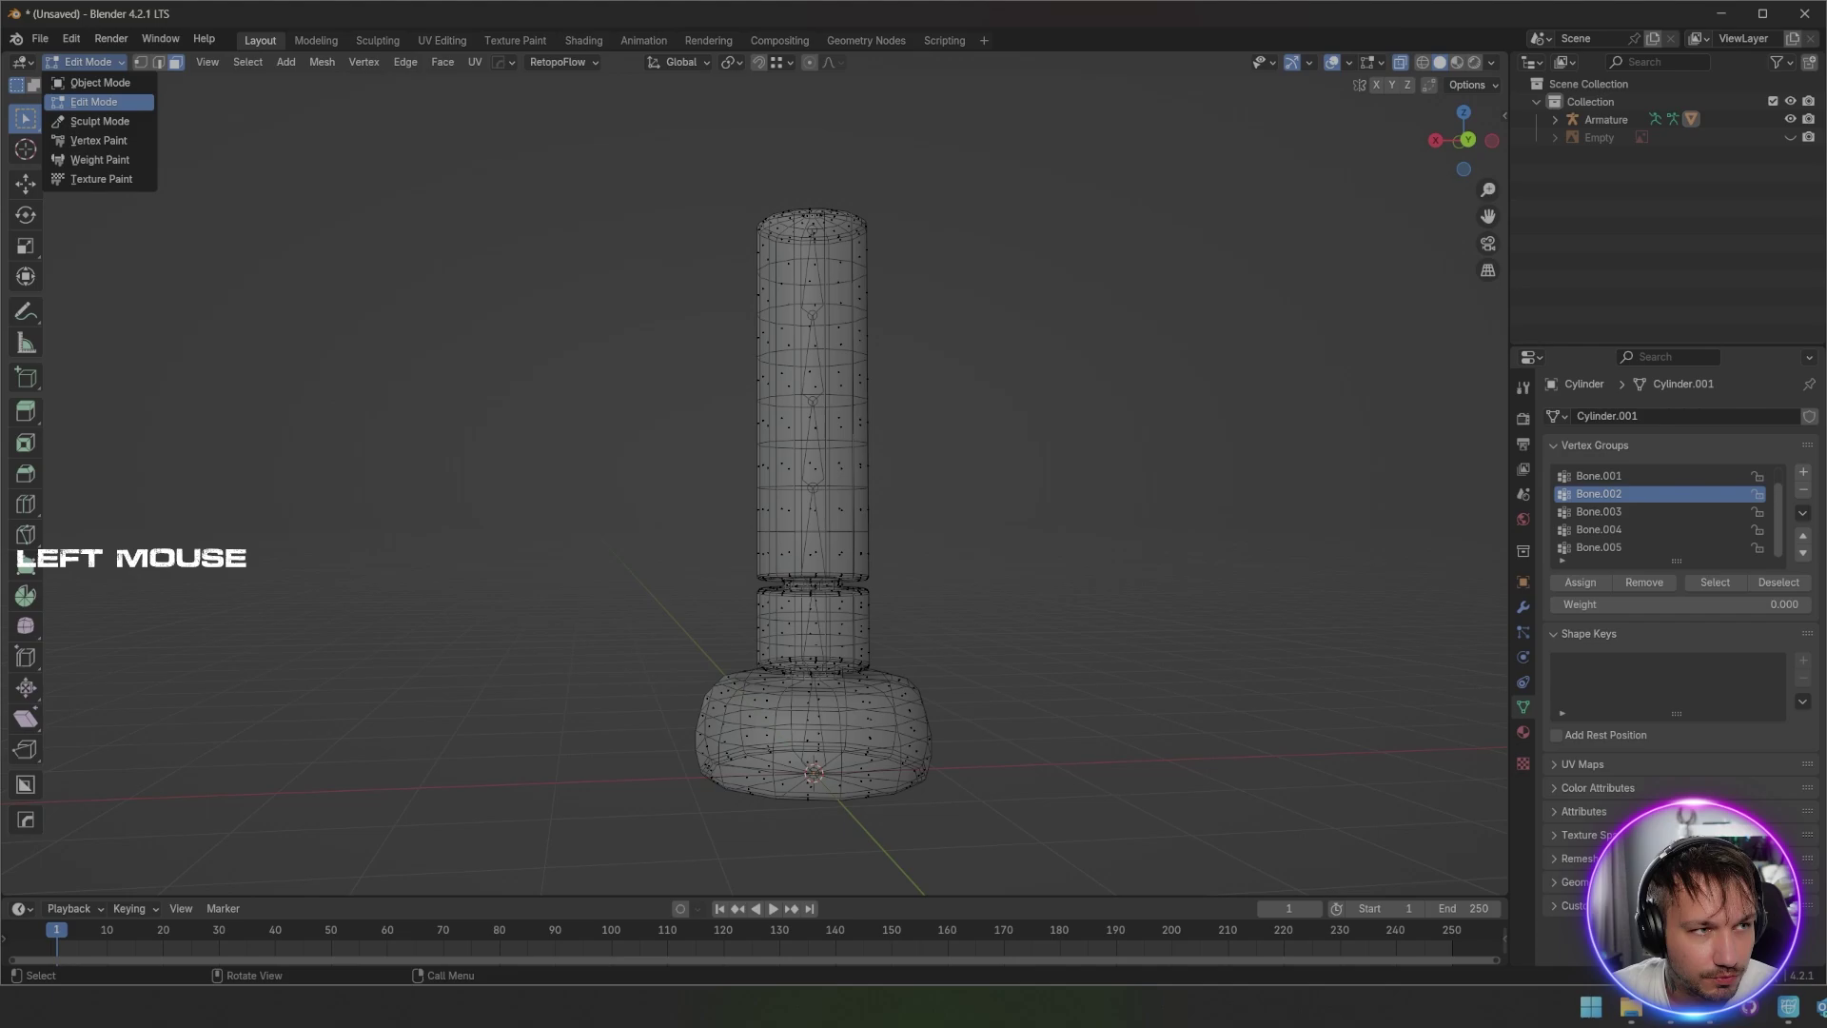
left_click(95, 82)
left_click(1054, 571)
middle_click_drag(1054, 571, 1039, 584)
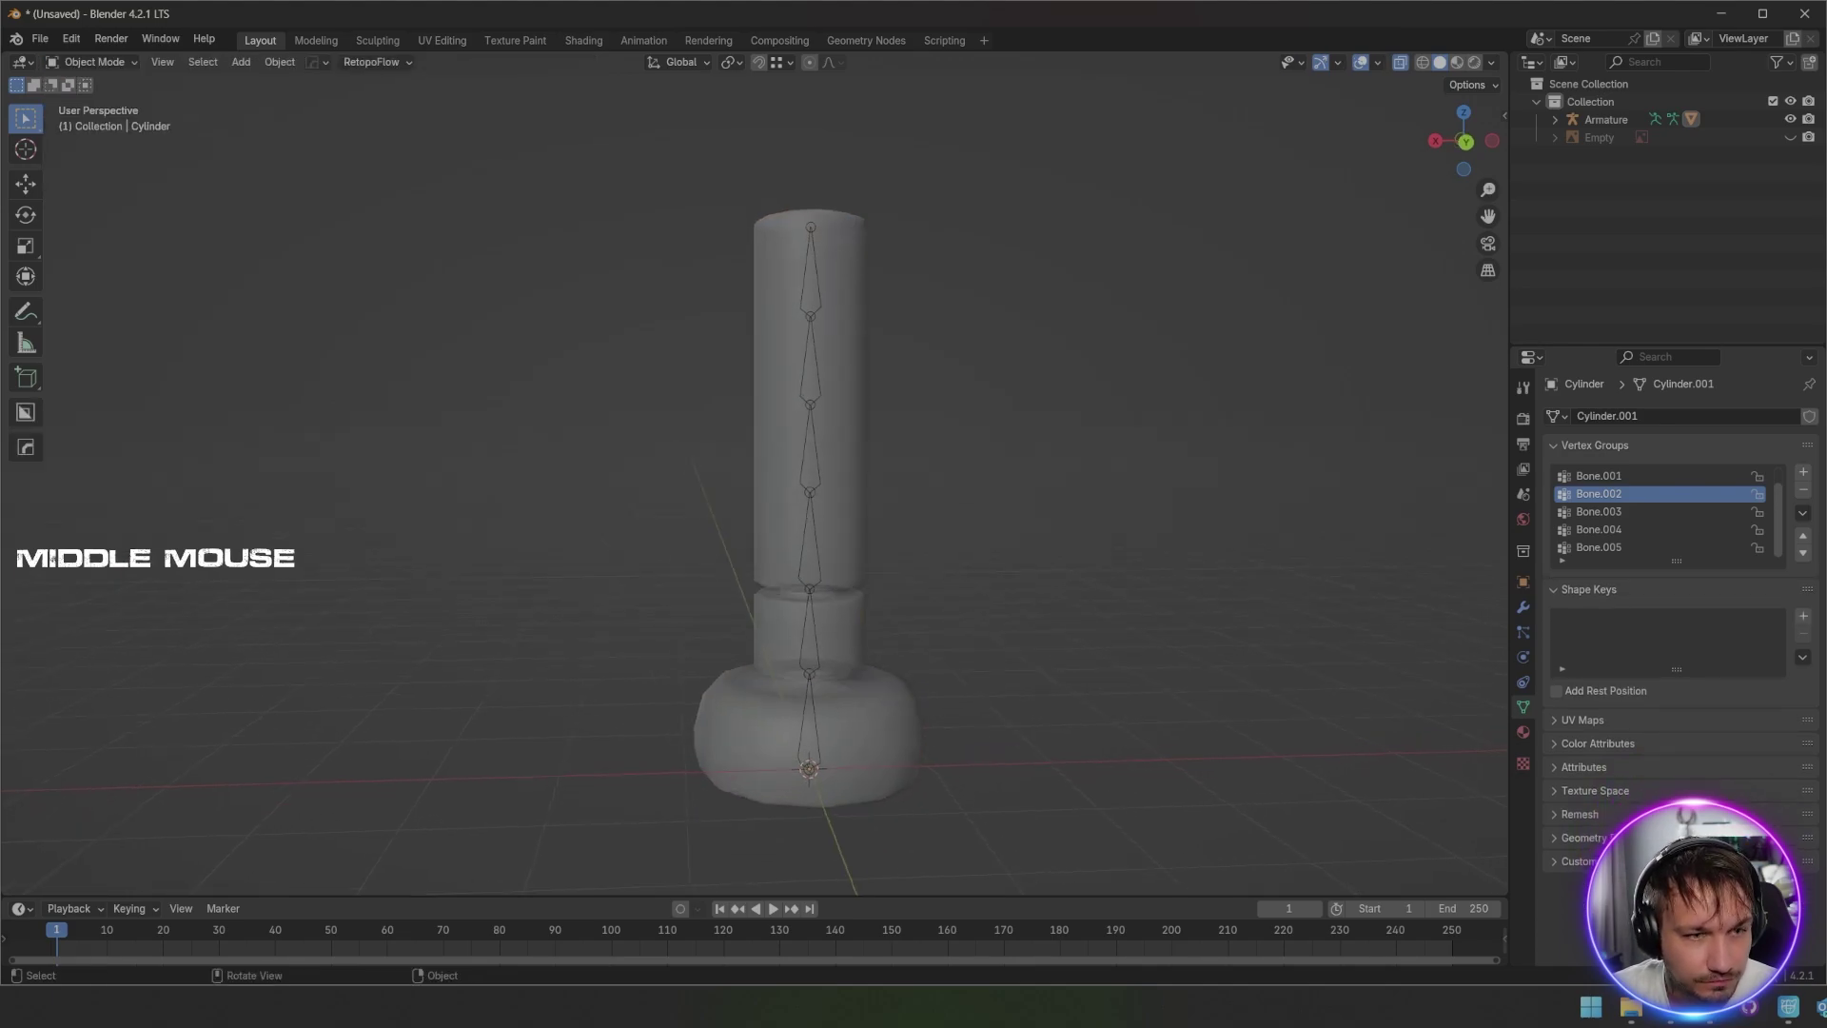
Step: Turn off X-ray and put the armature into Pose Mode
left_click(810, 447)
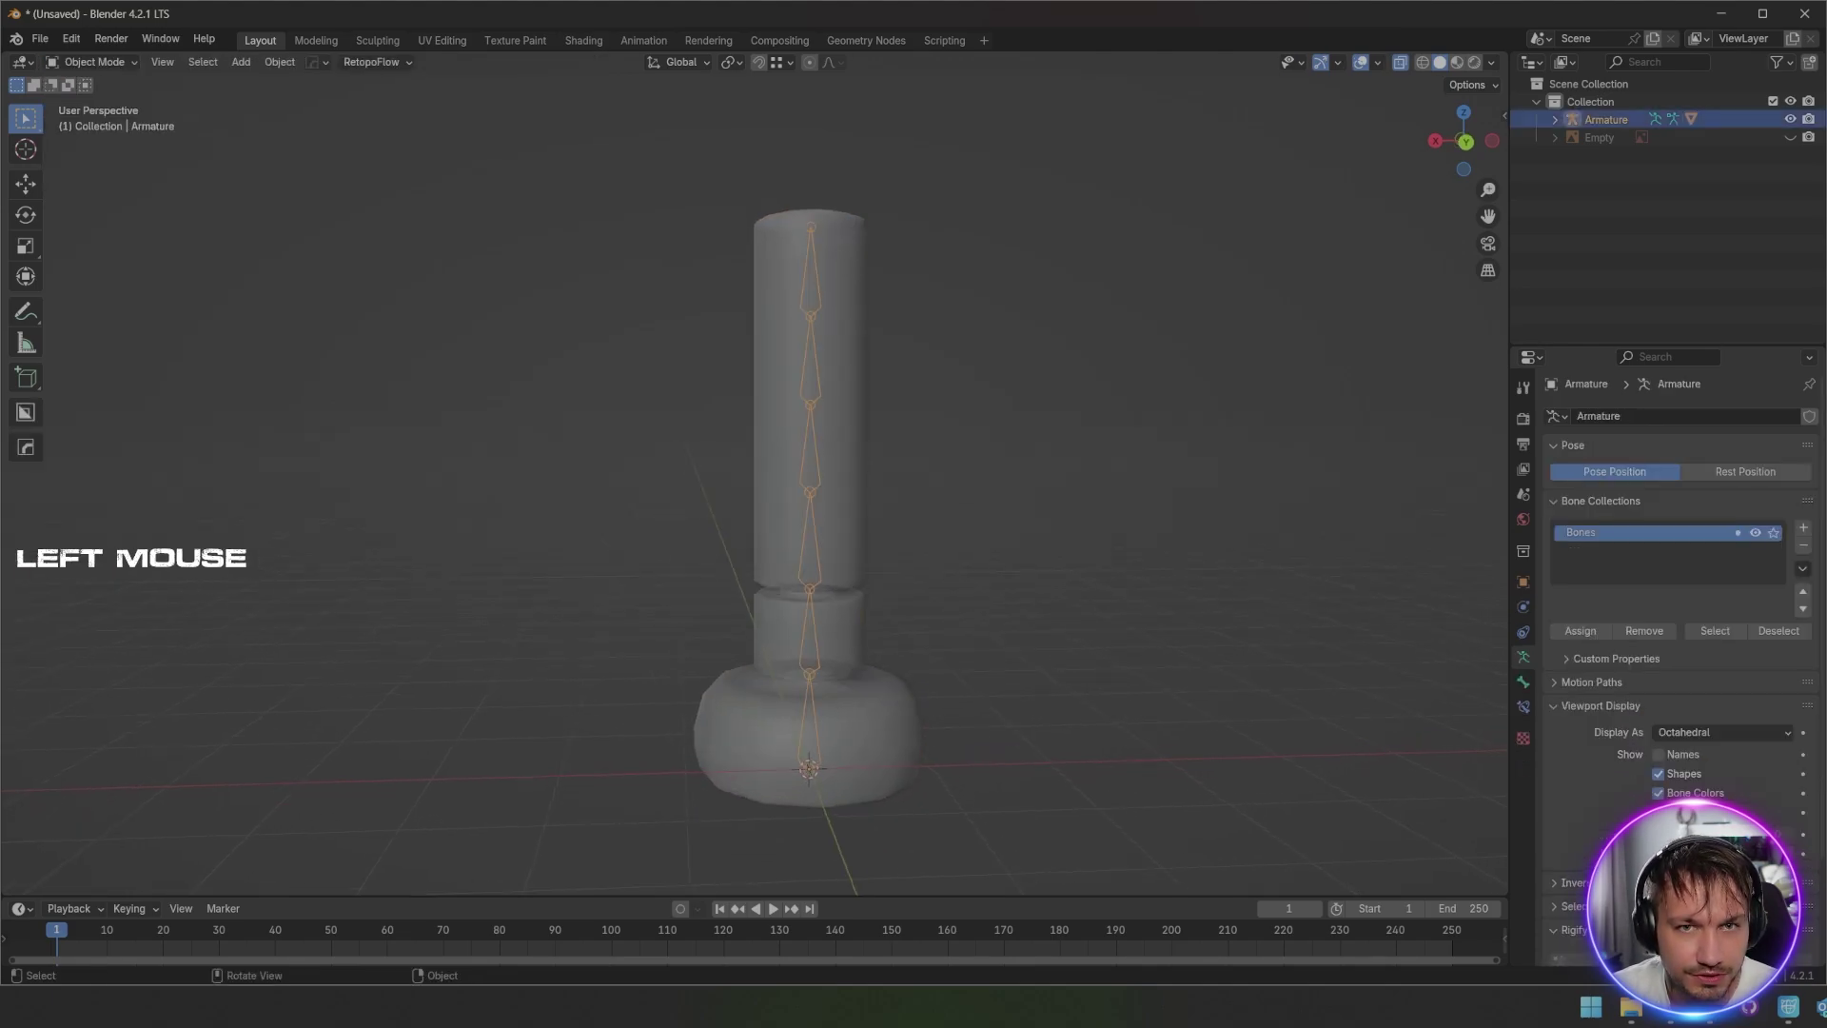
left_click(1400, 62)
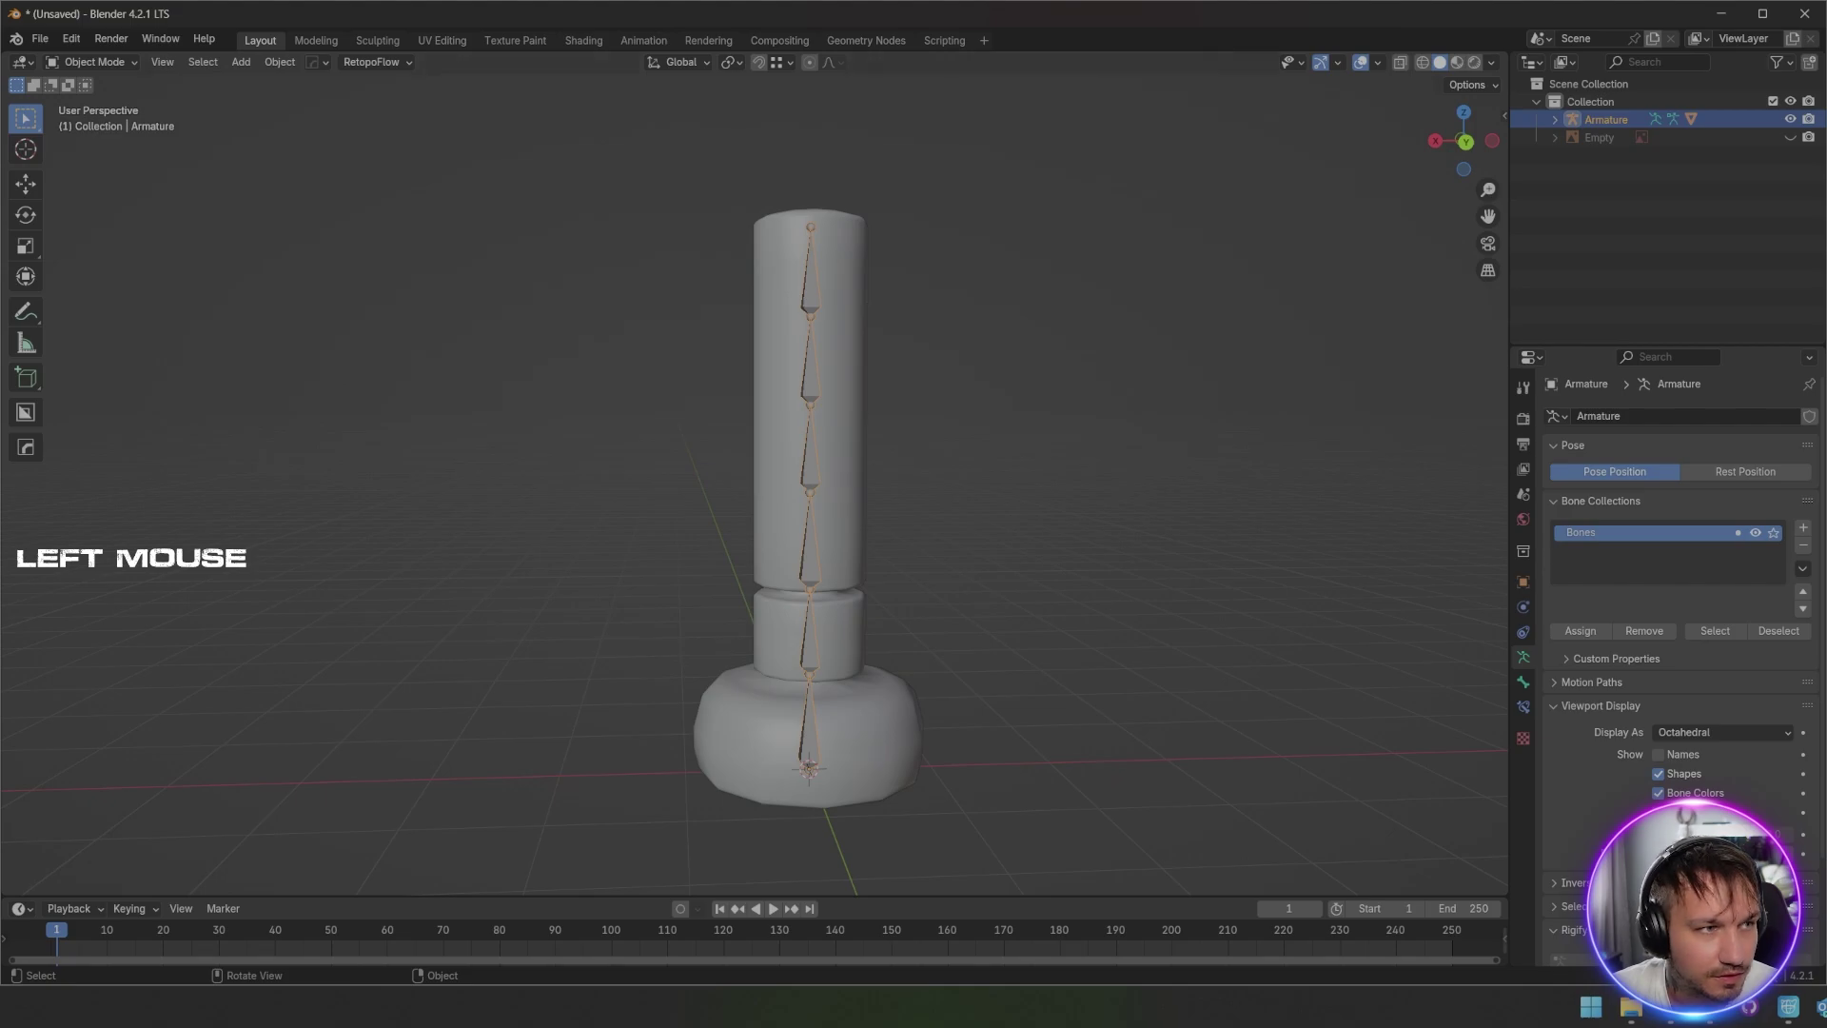
key("ctrl+Tab")
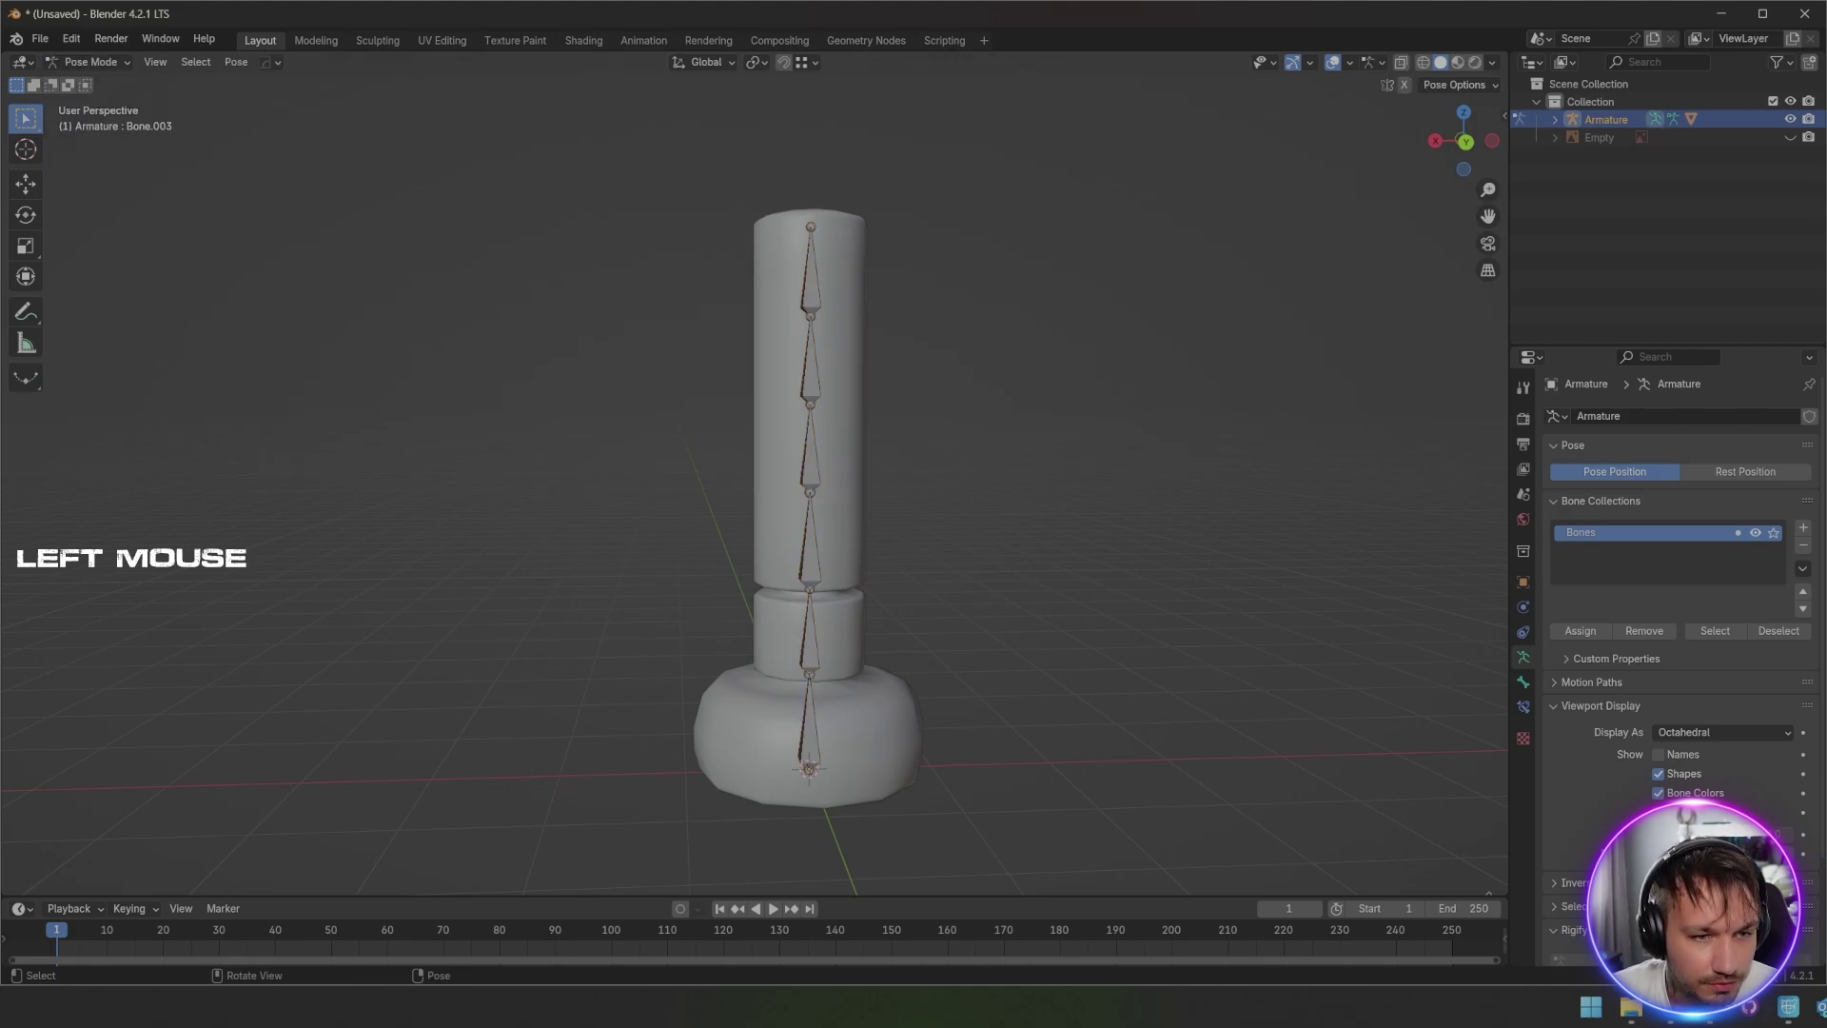
Step: Test the deformation by rotating Bone.001 about 51.8° in the view, and undo the rotation
left_click(810, 631)
key("r")
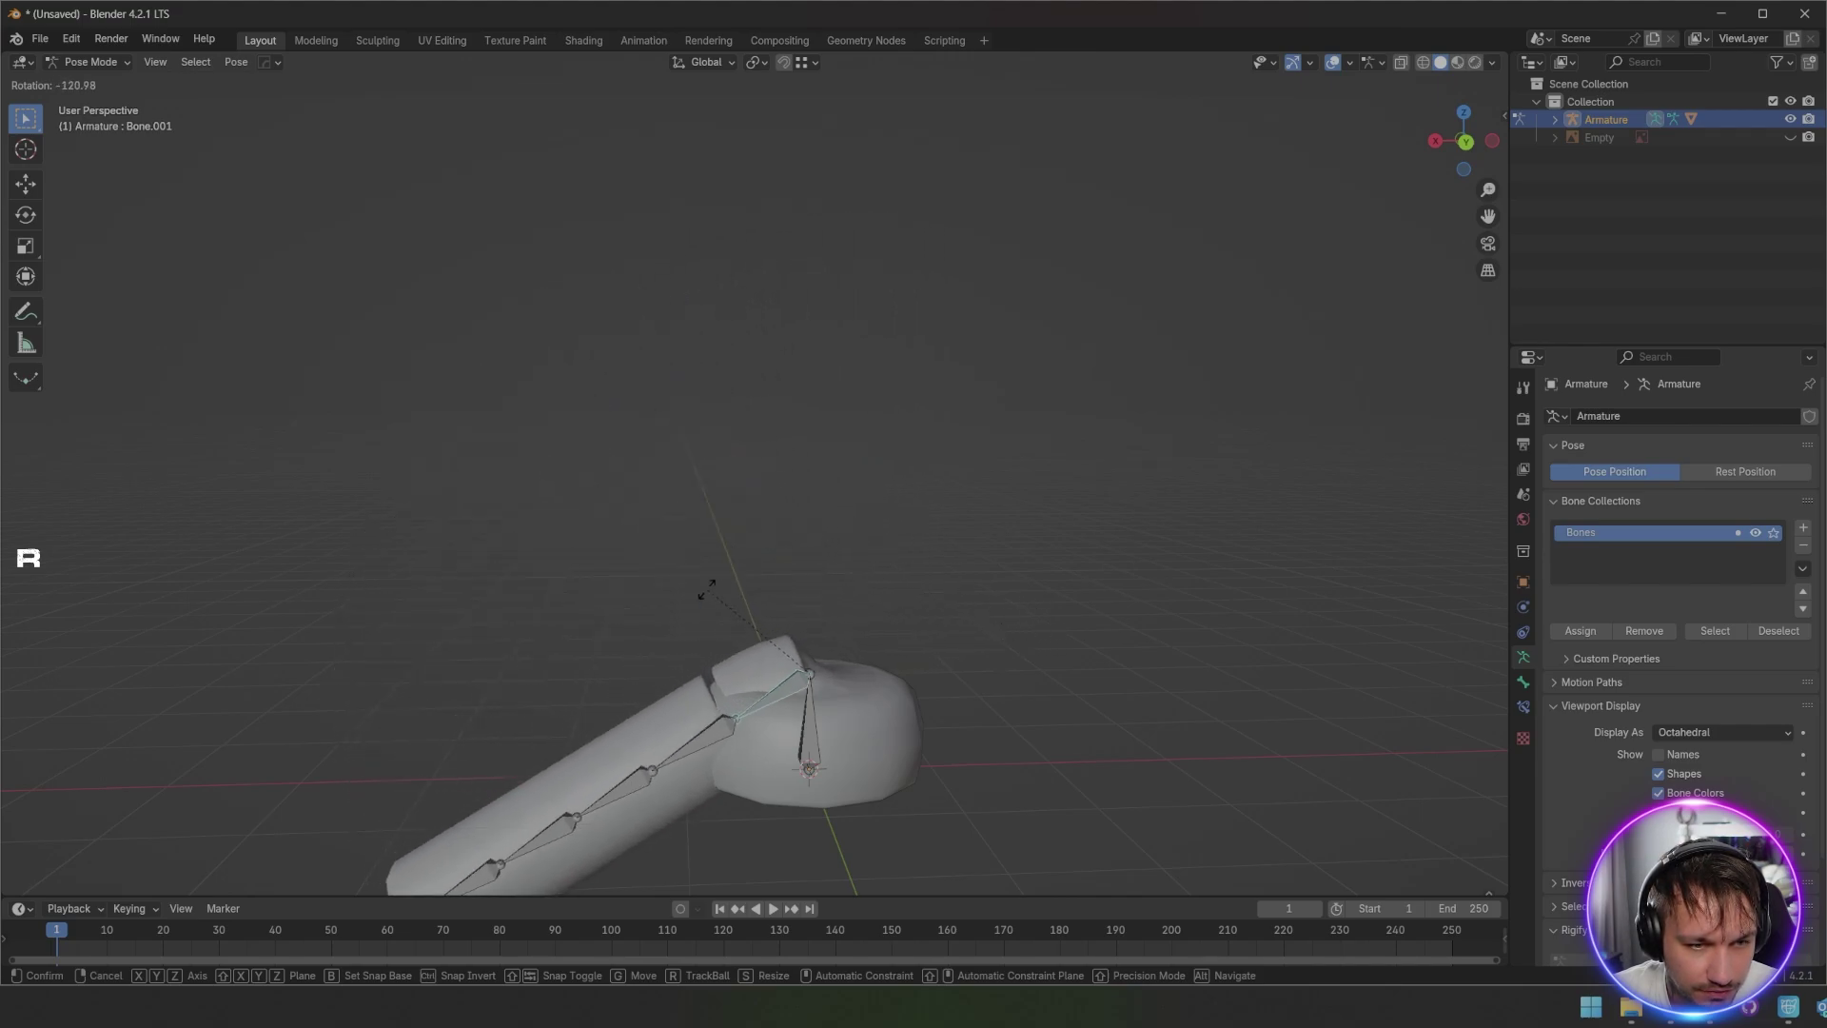
right_click(761, 585)
key("r")
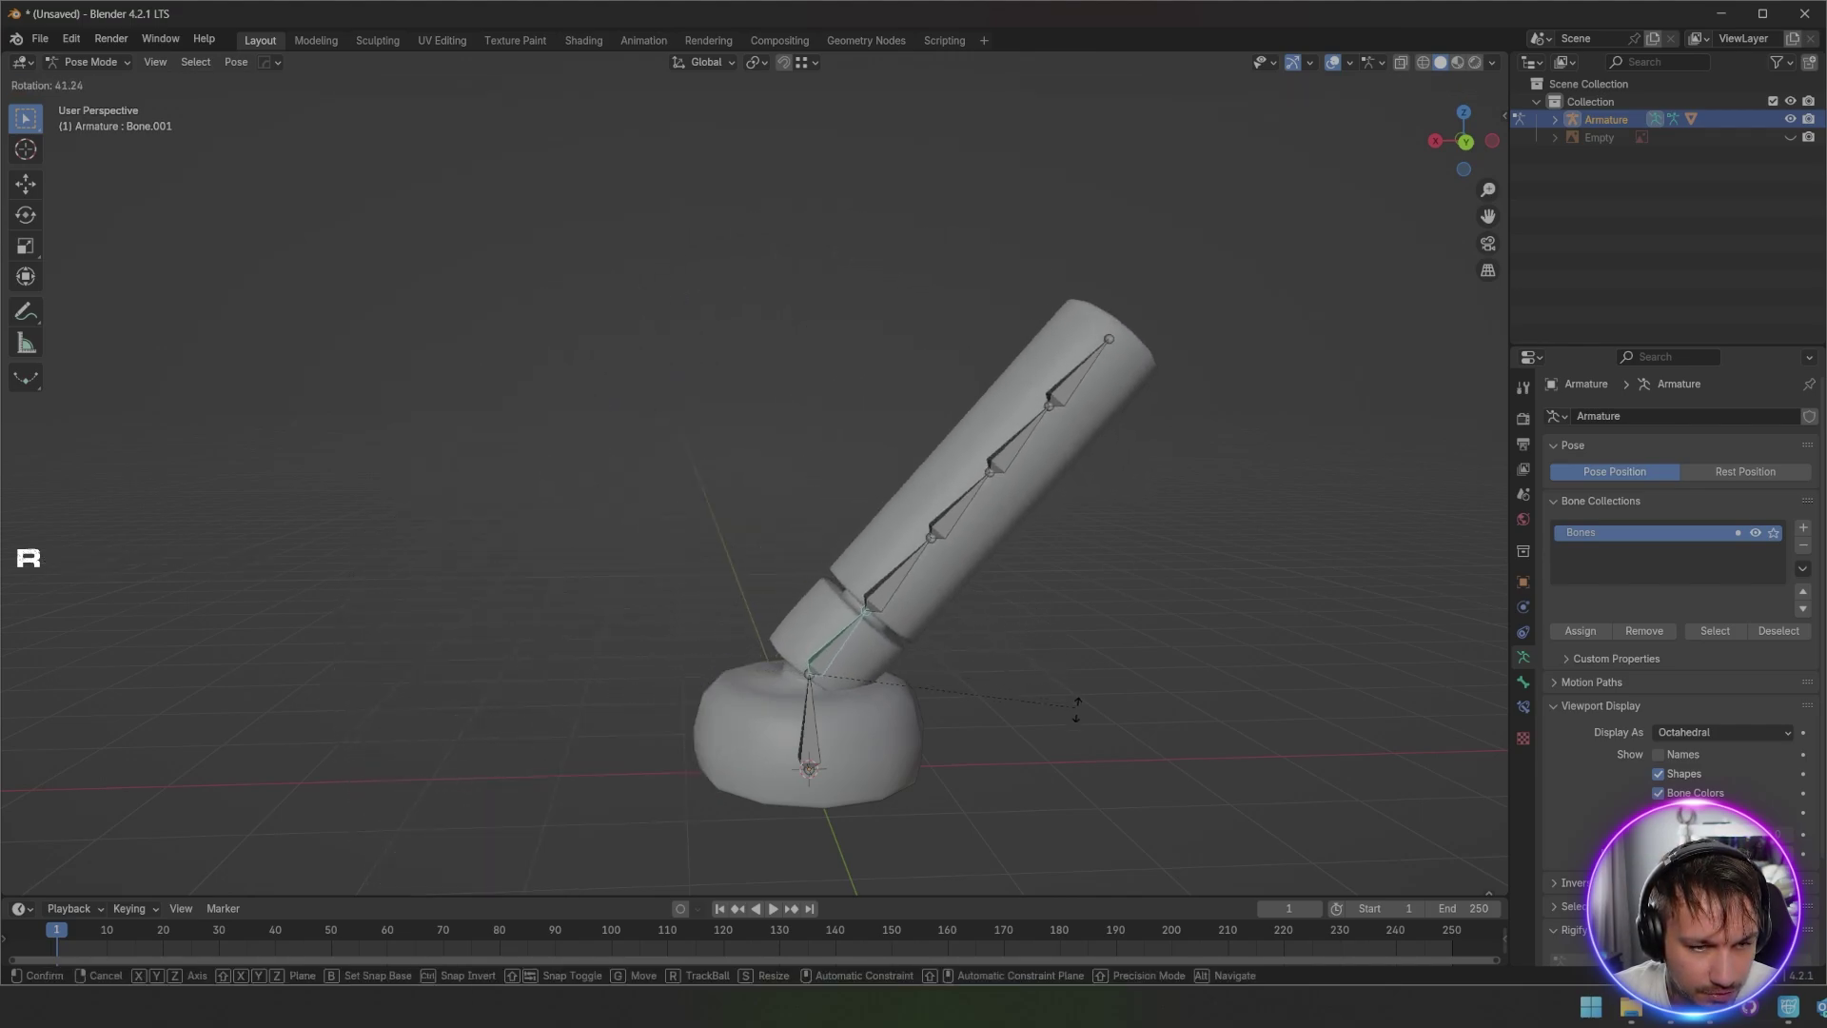
left_click(1075, 704)
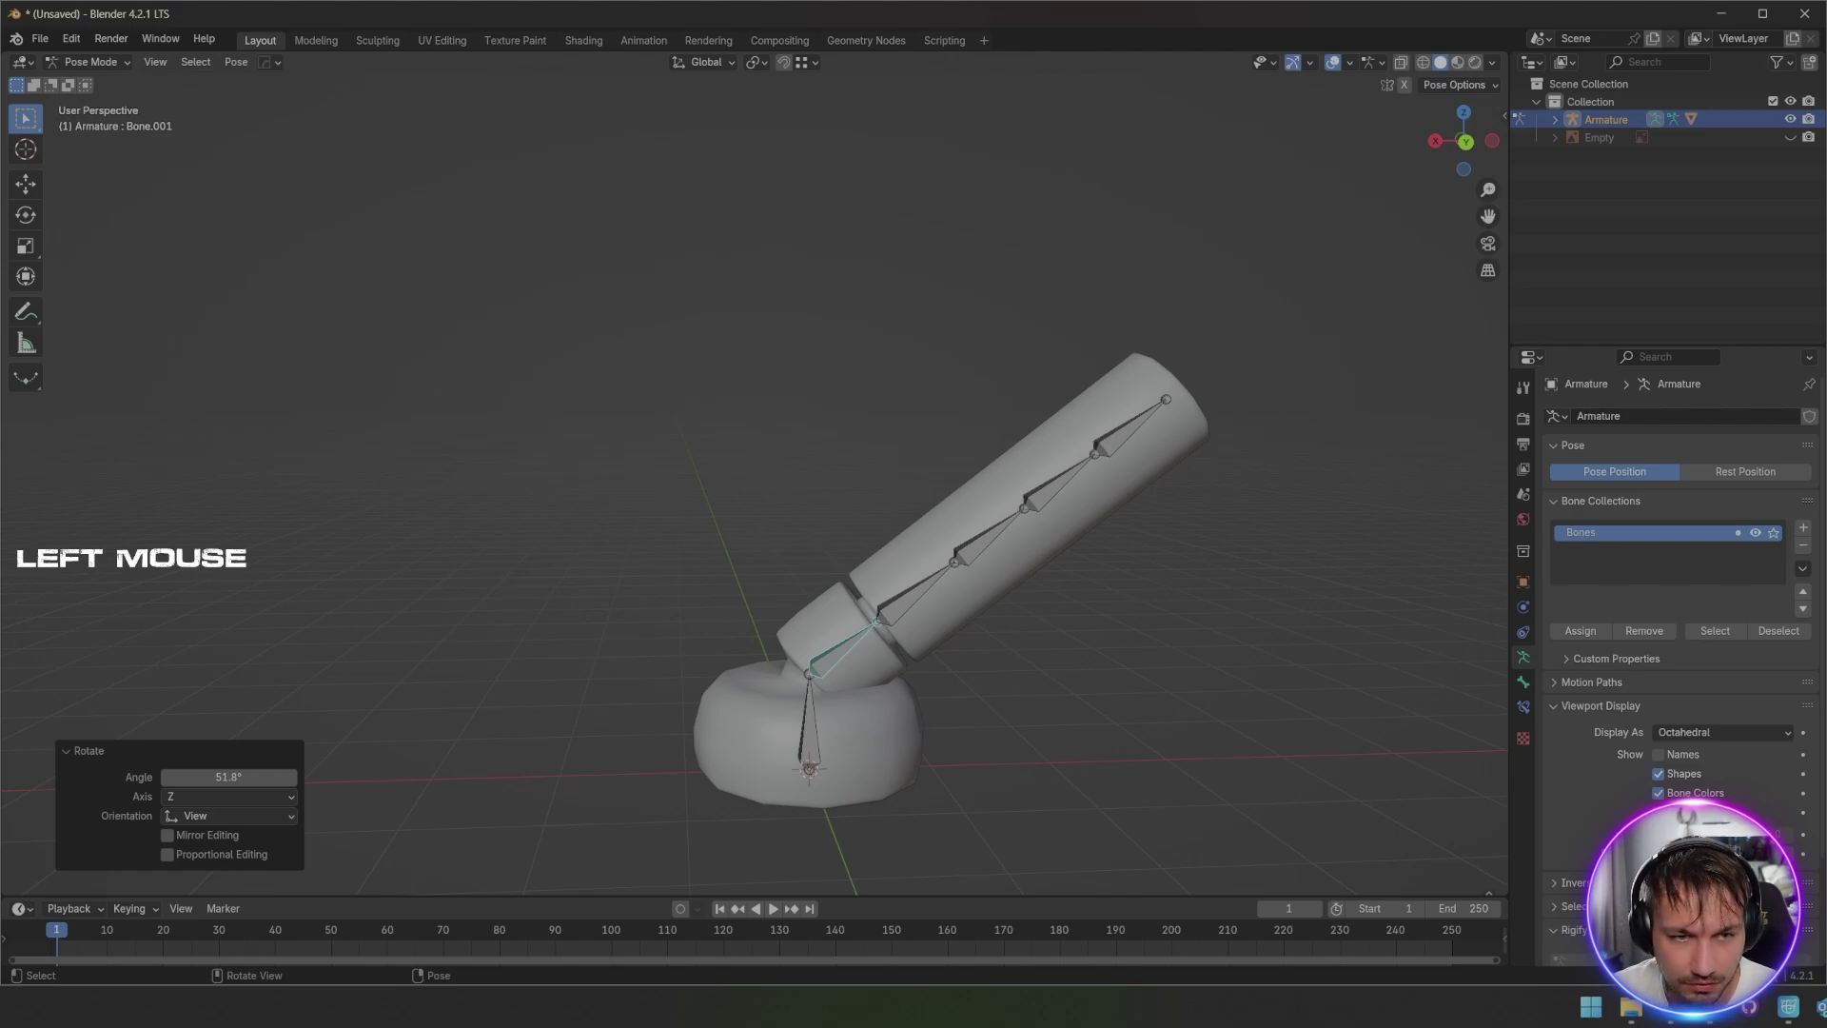
key("ctrl+z")
Step: Test the long cylinder's tilt by rotating Bone.002 about 13.1°, and undo the rotation
left_click(809, 537)
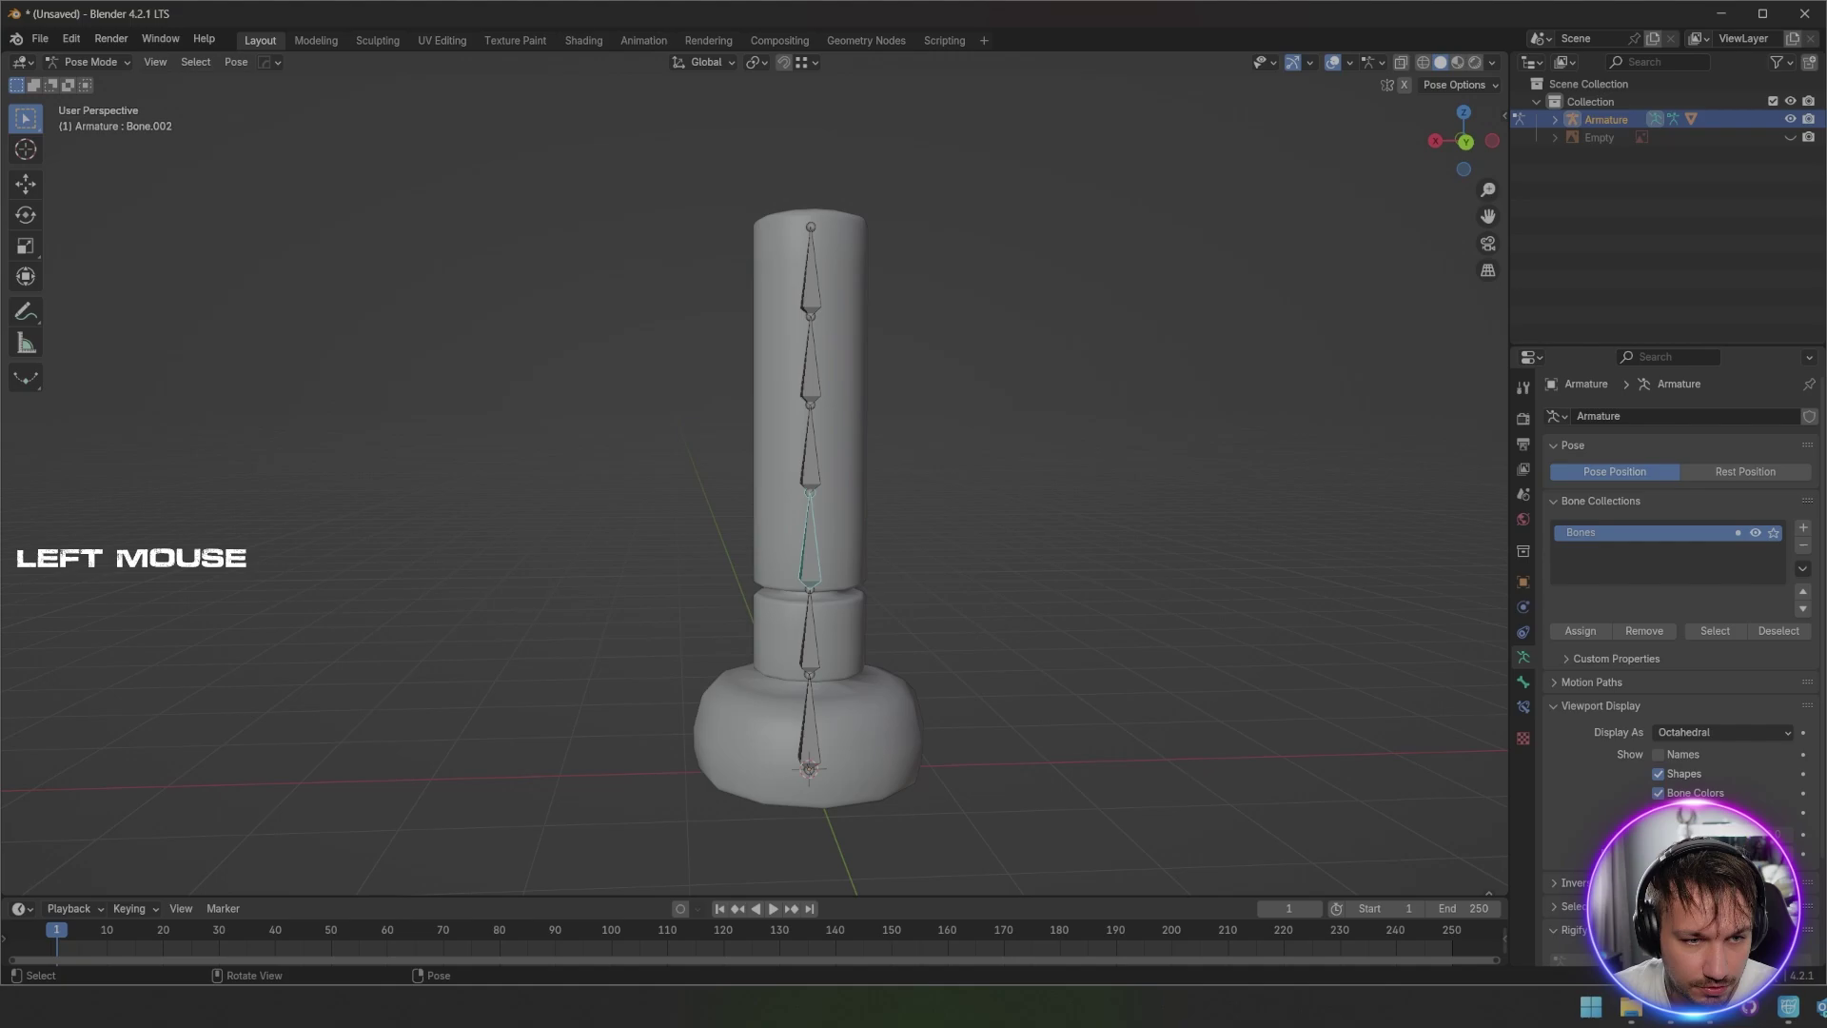
key("r")
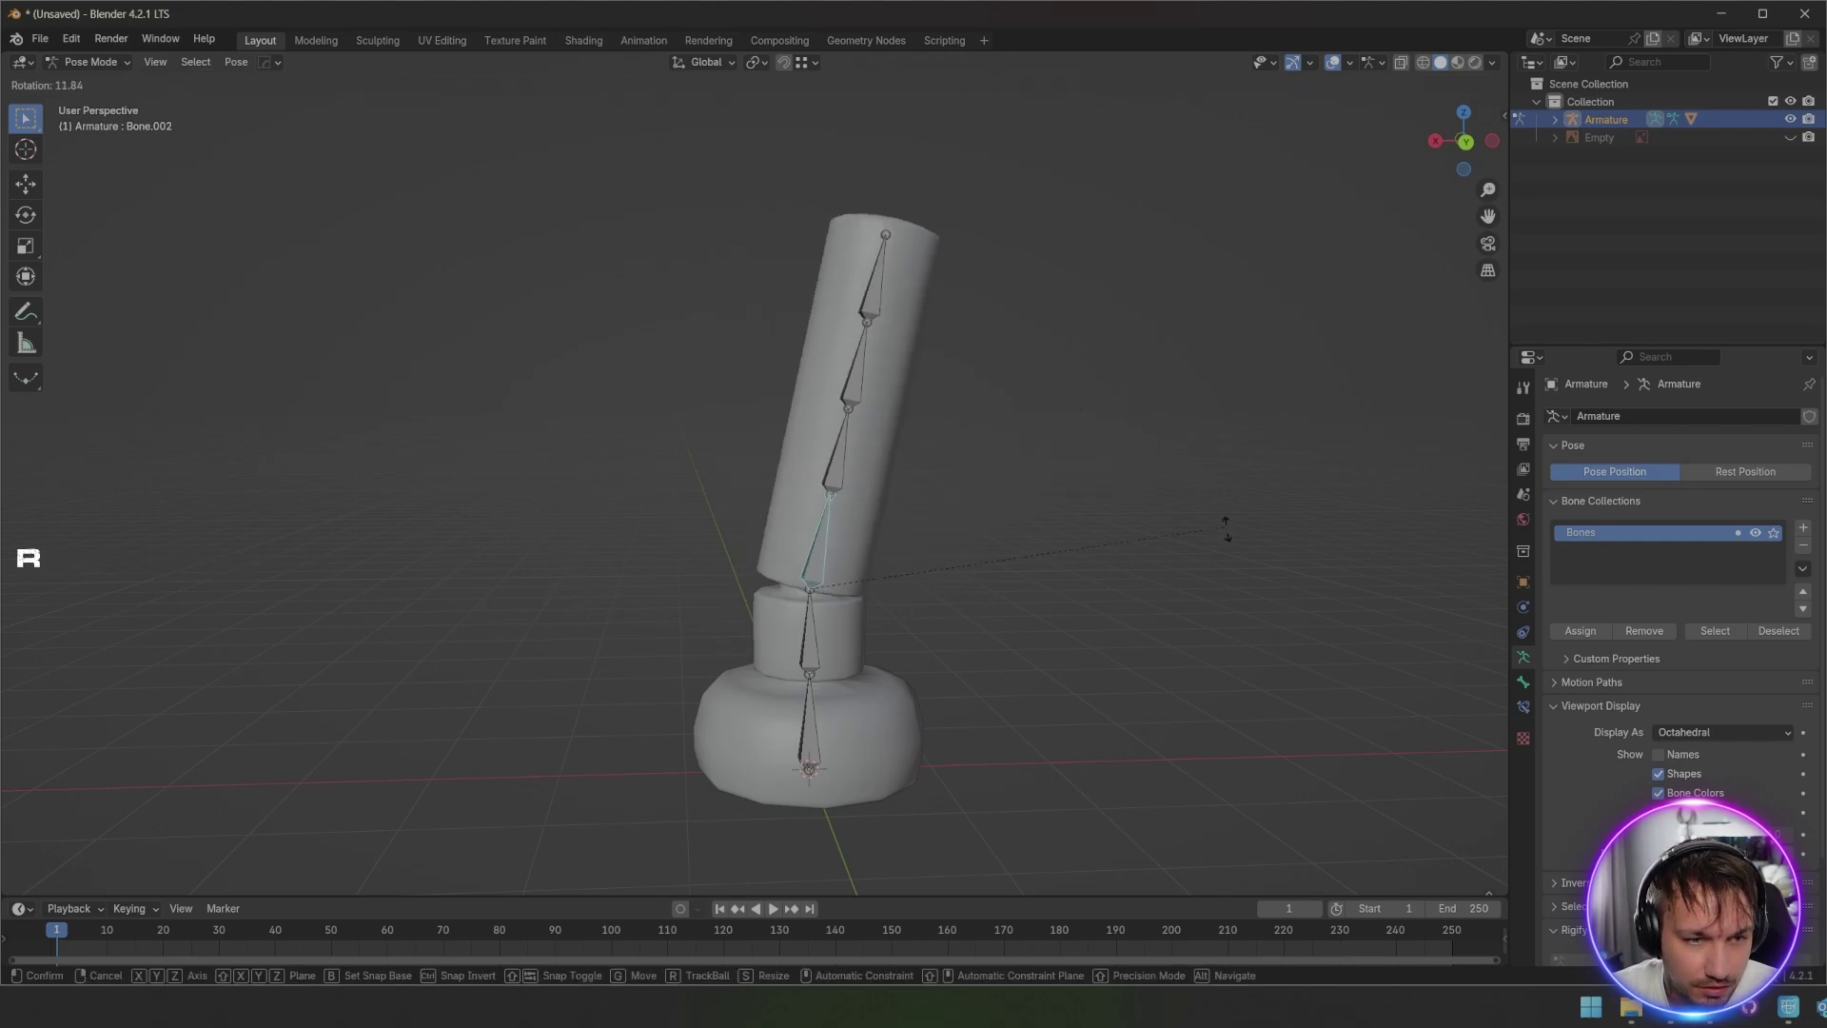
left_click(1064, 490)
middle_click_drag(1065, 490, 762, 490, "alt")
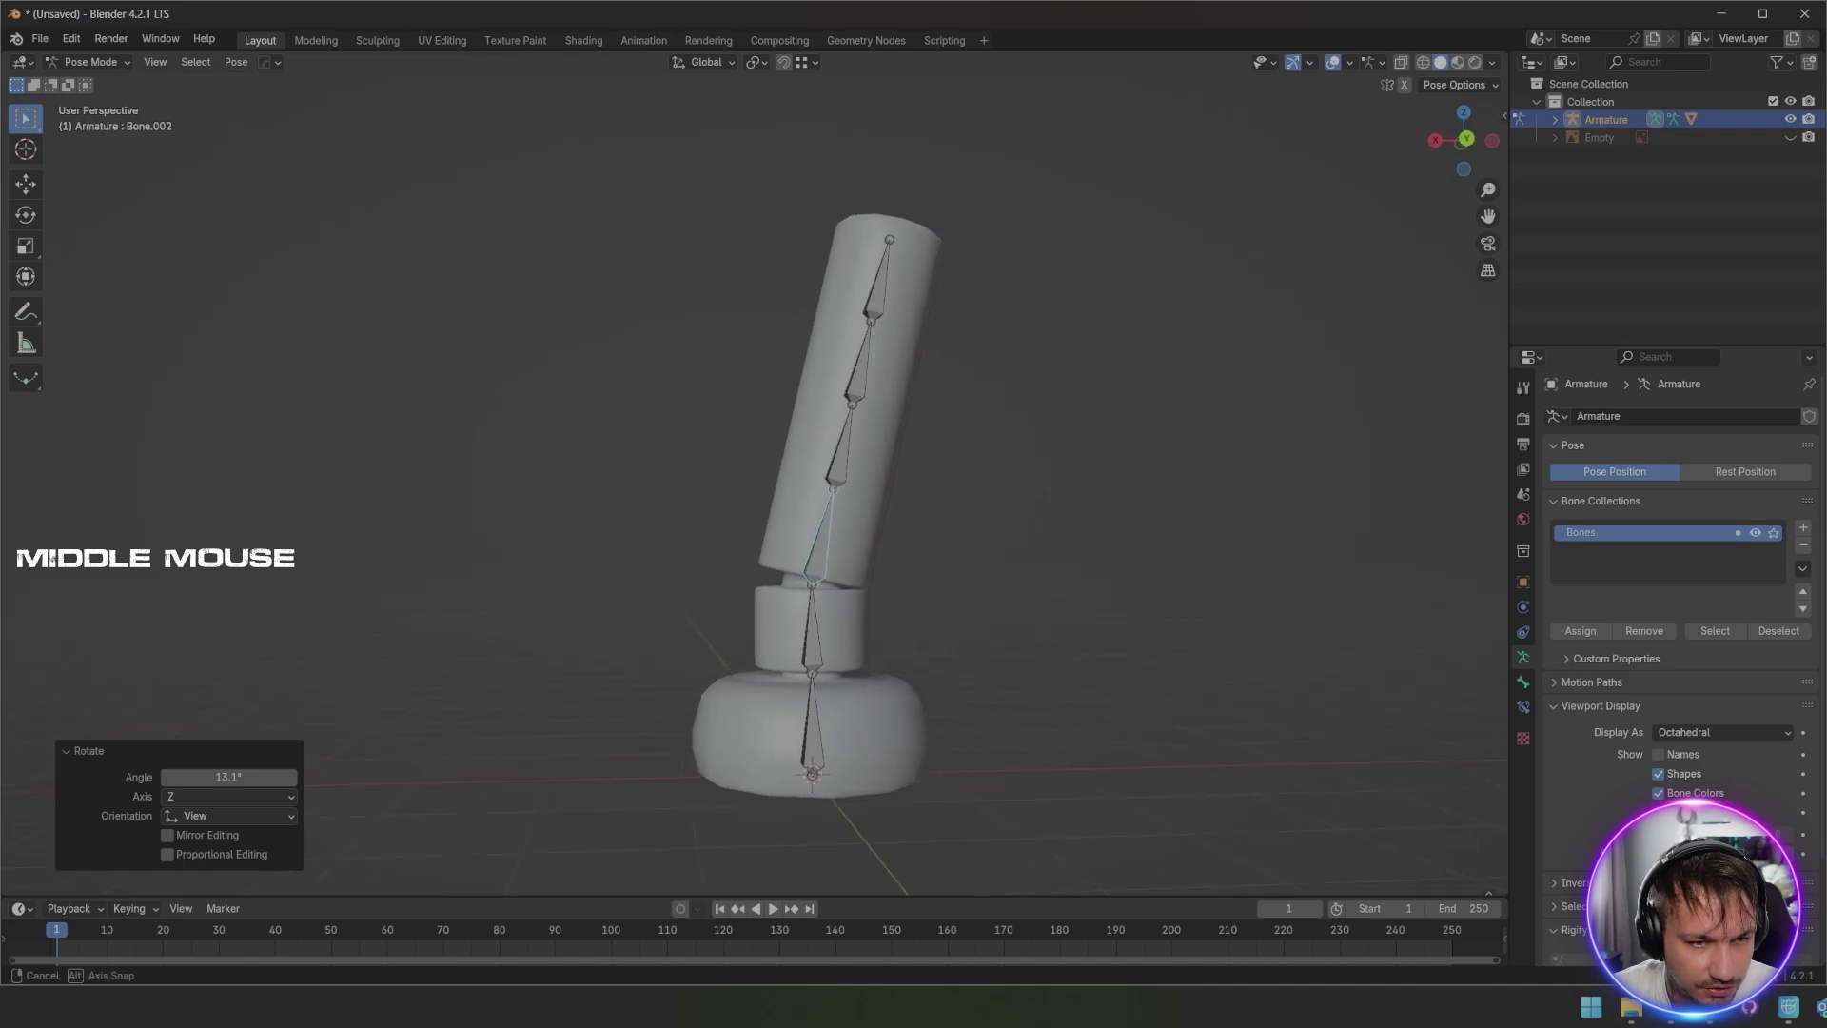
key("ctrl+z")
Step: Move Bone.005, Bone.004 and Bone.002 sideways out of the chain one by one to test how the mesh deforms
left_click(811, 447)
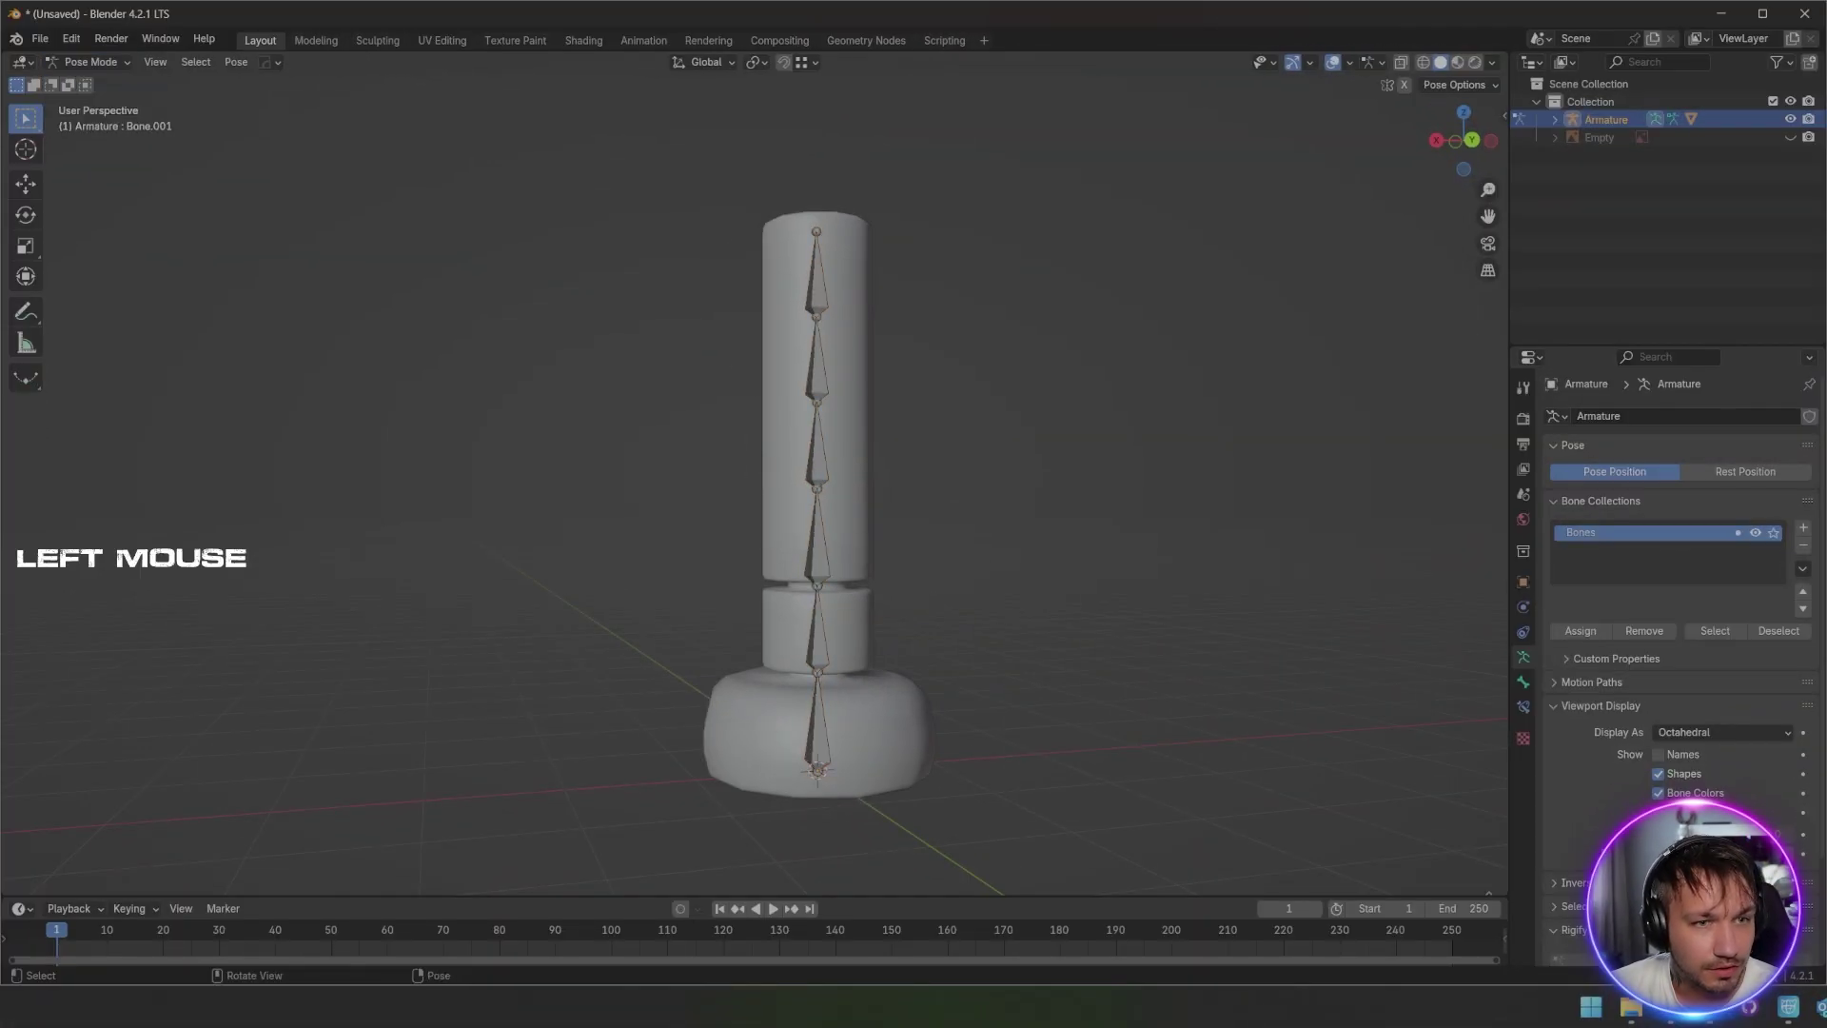
left_click(816, 276)
key("g")
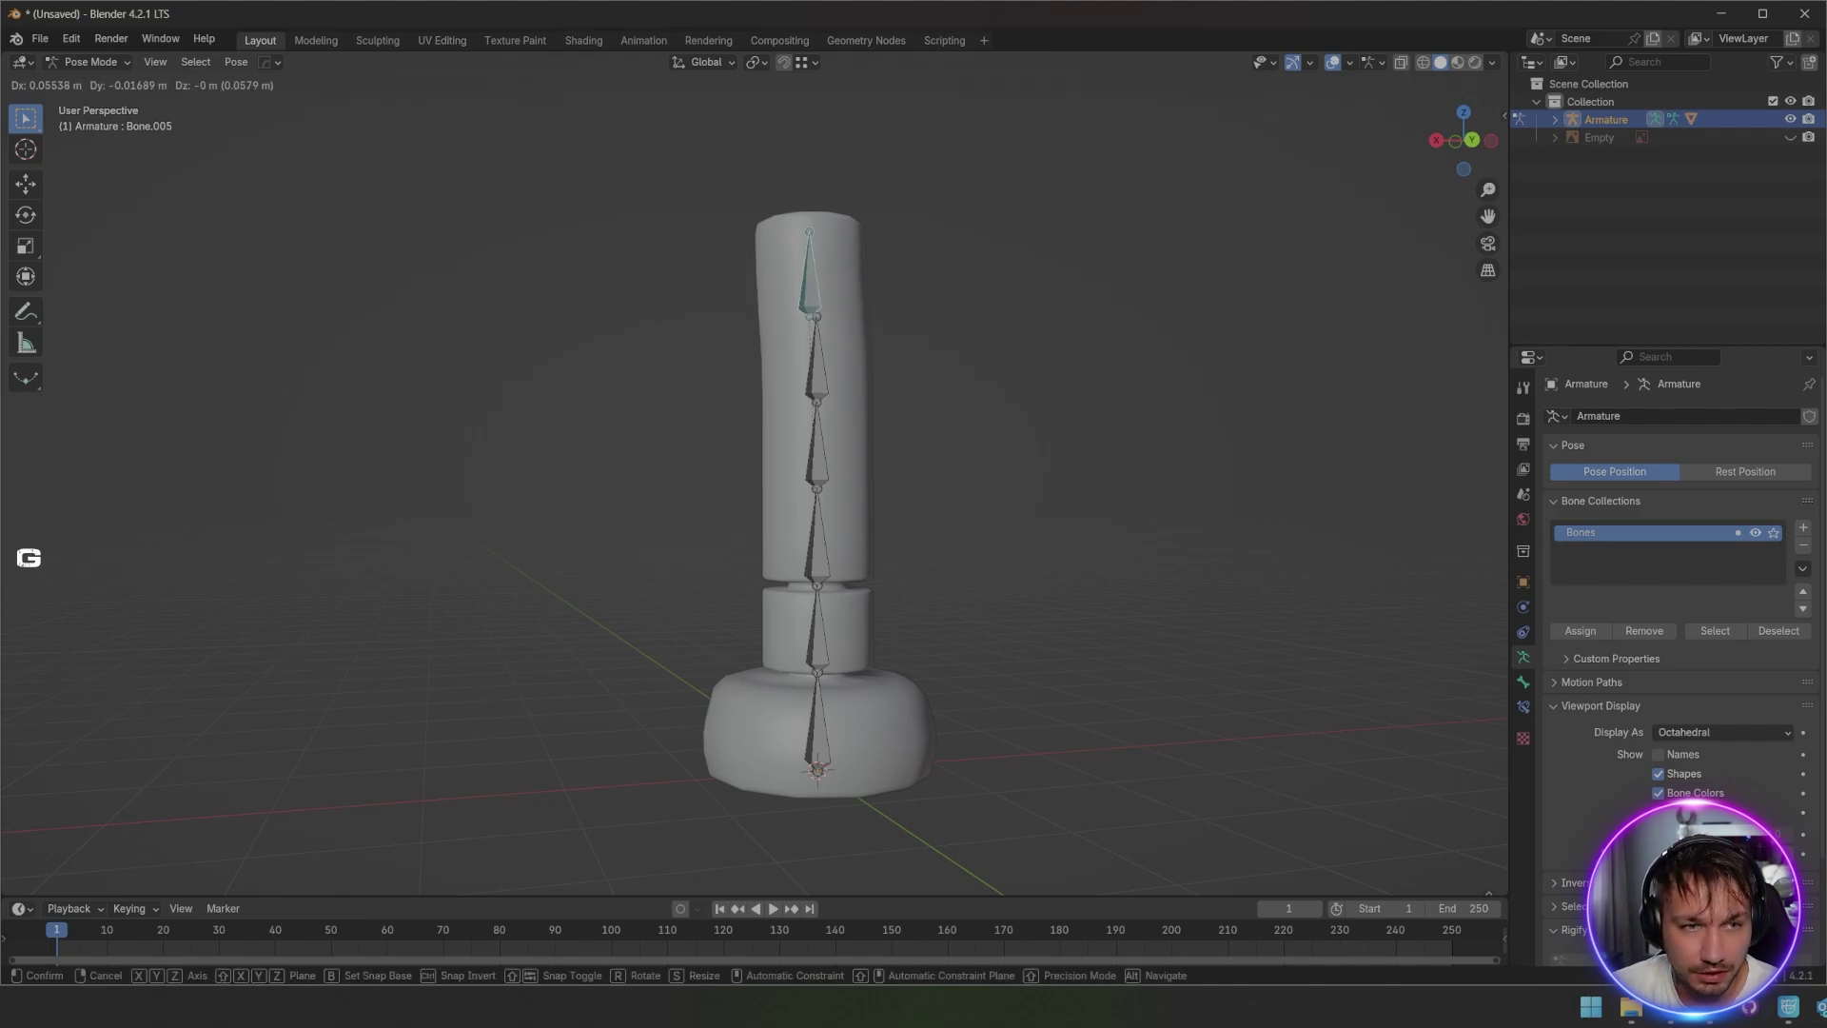
left_click(743, 286)
left_click(816, 367)
key("g")
left_click(1013, 476)
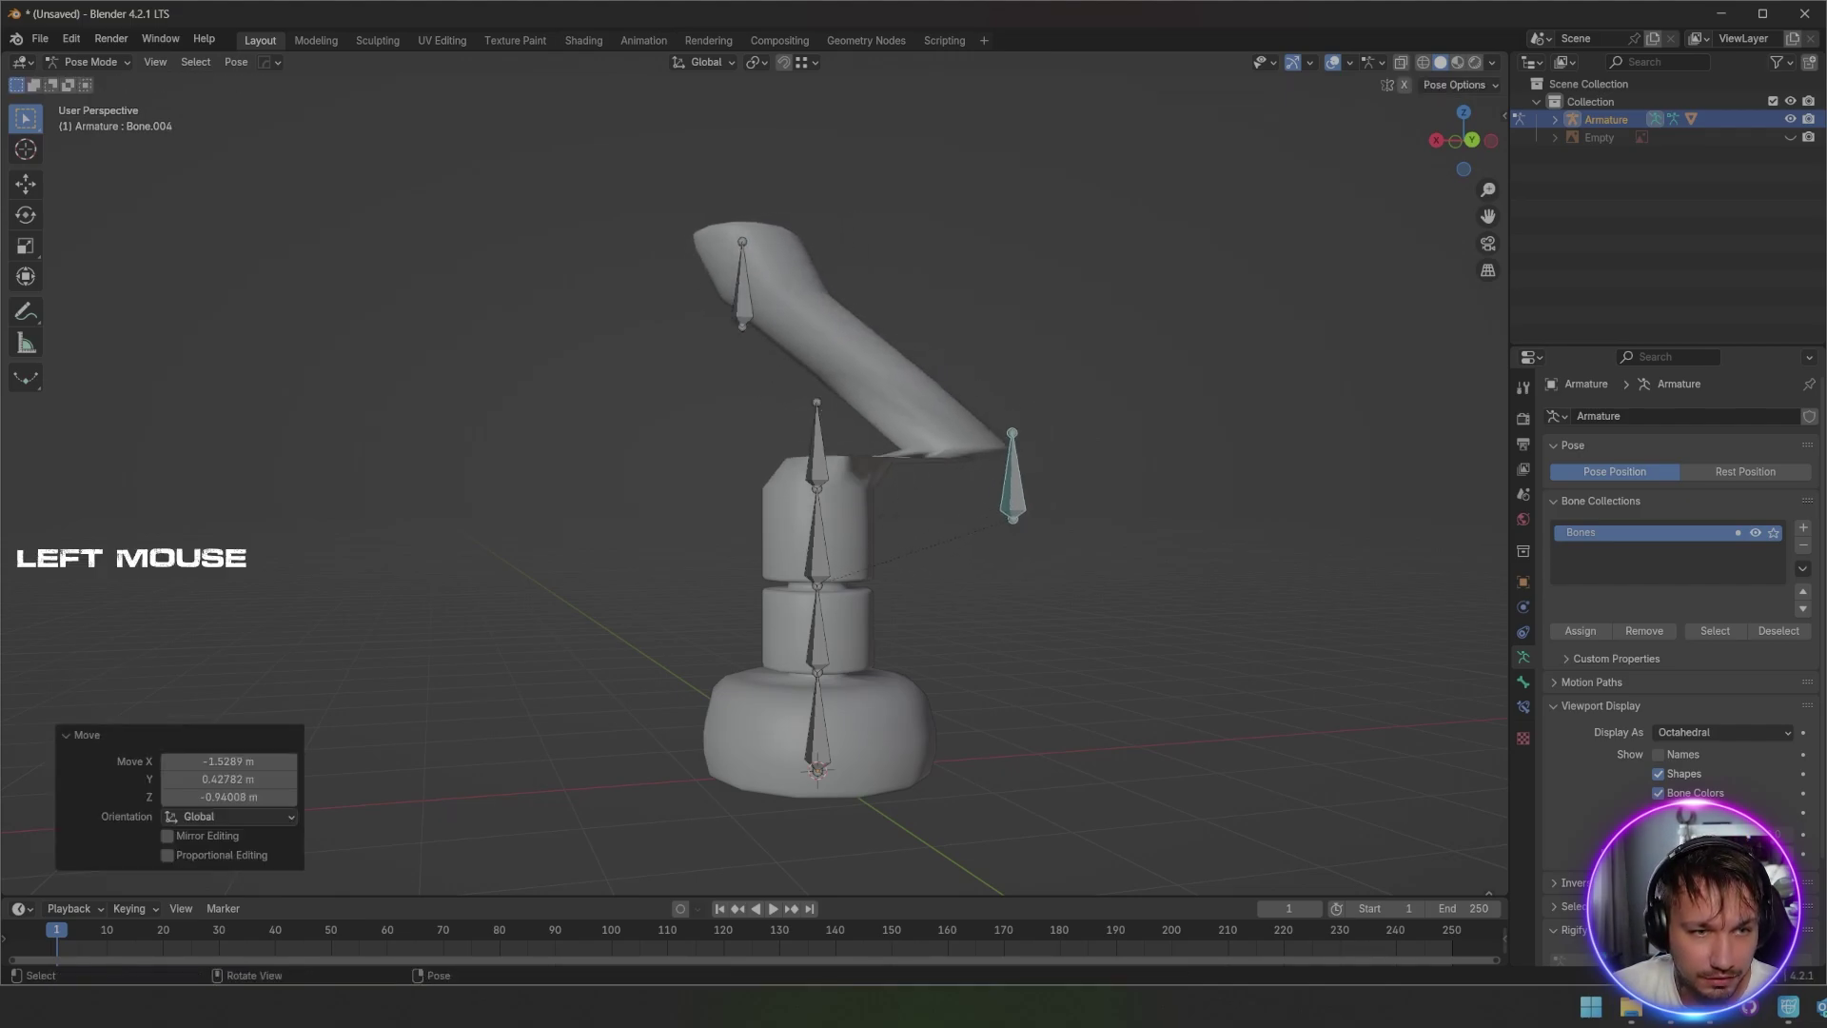
left_click(817, 537)
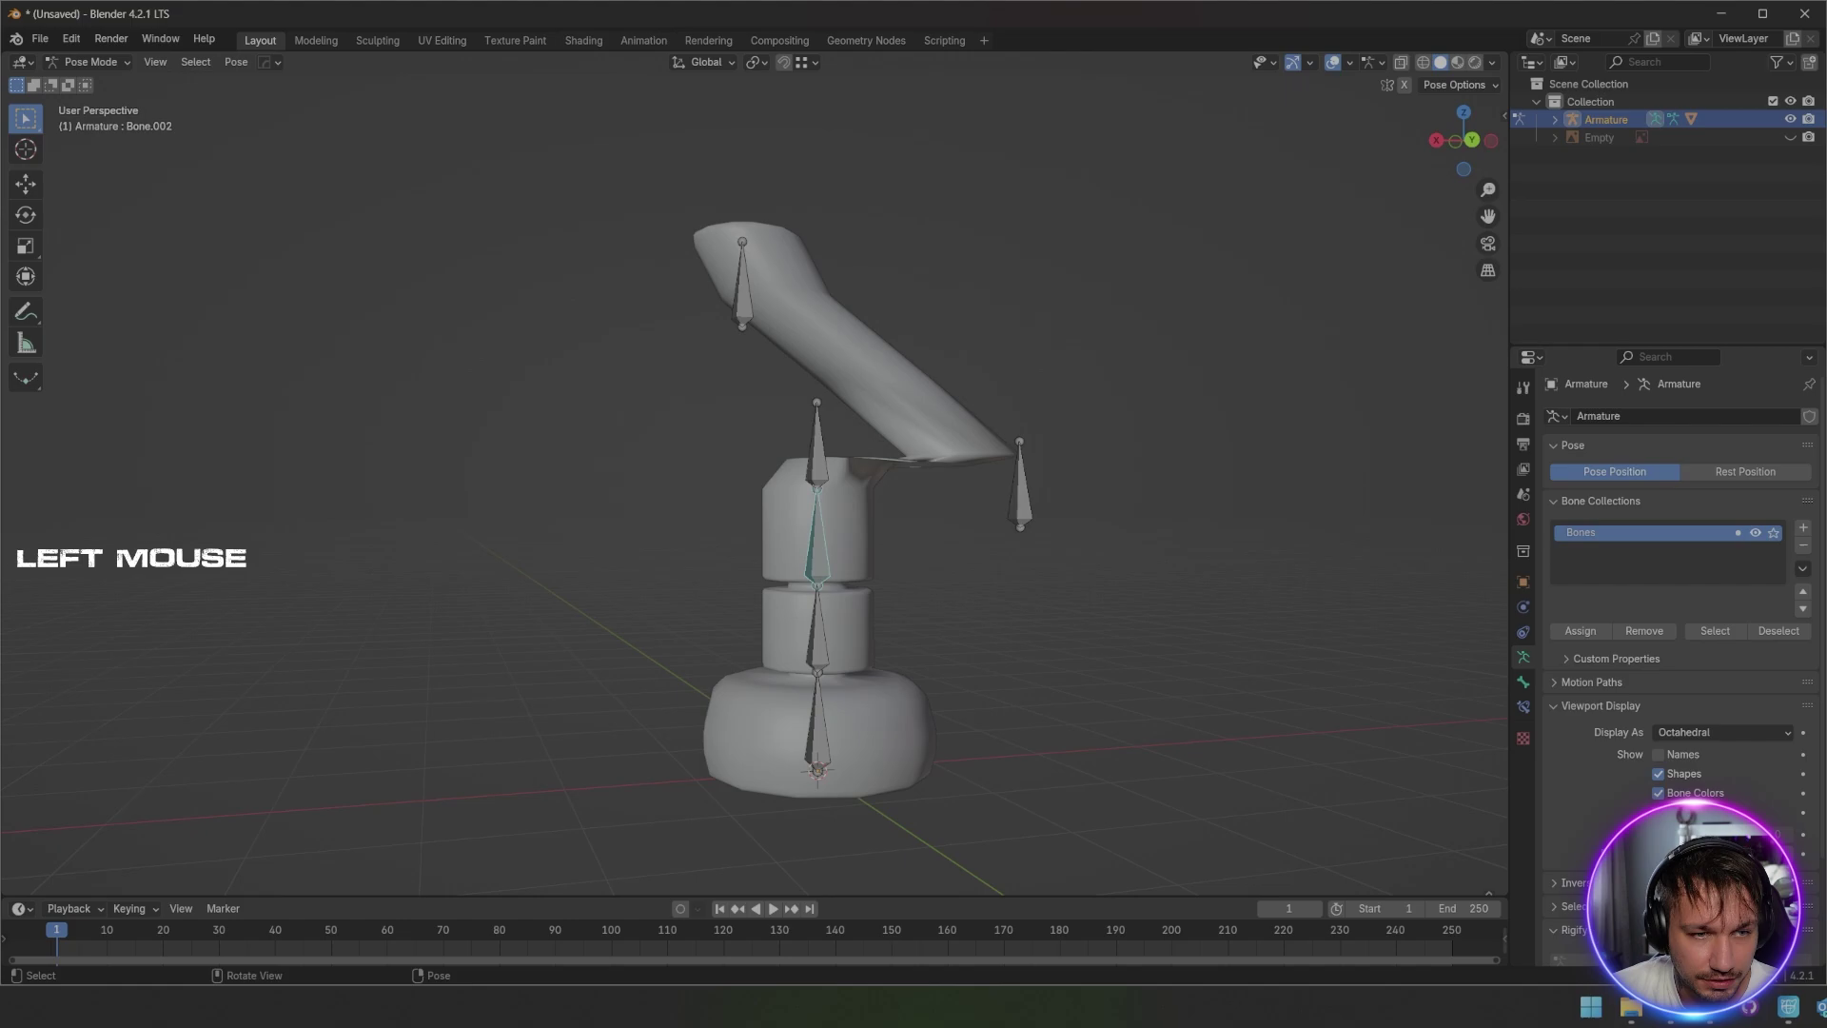
key("g")
left_click(719, 552)
Step: Clear the pose location, rotation and scale of all bones, and deselect them
key("a")
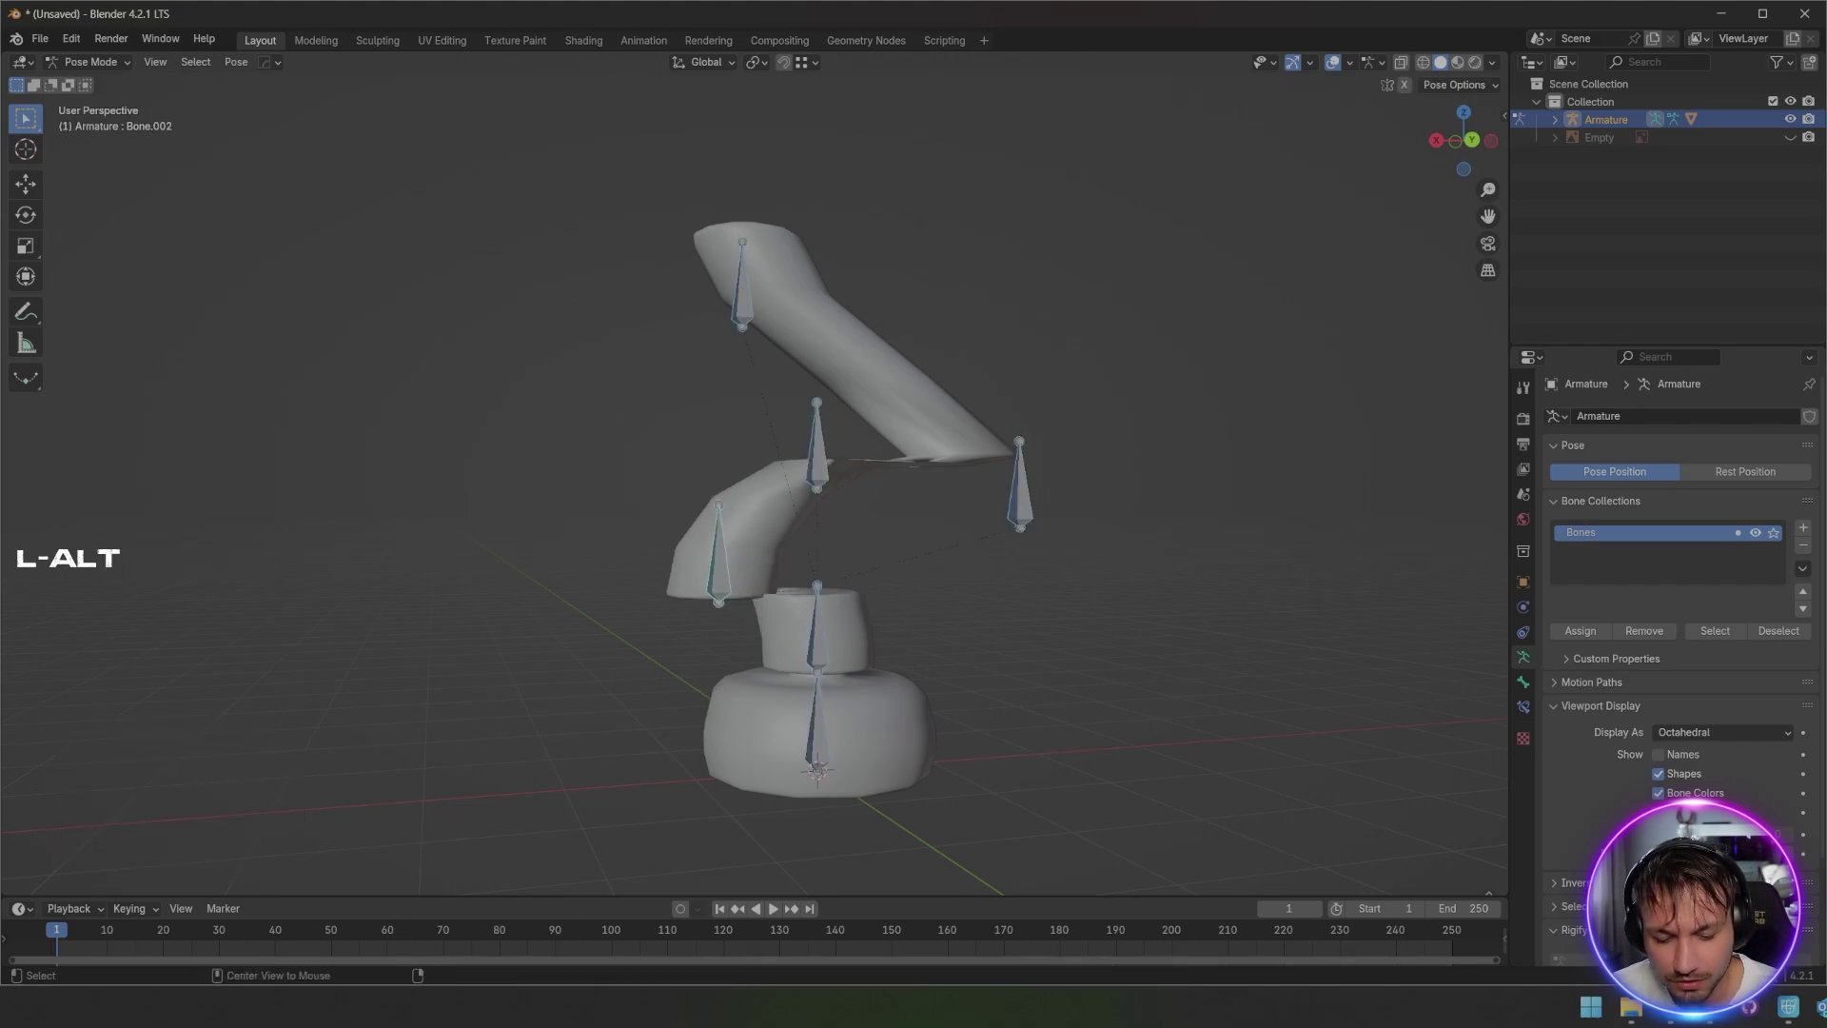
key("alt+g")
key("alt+r")
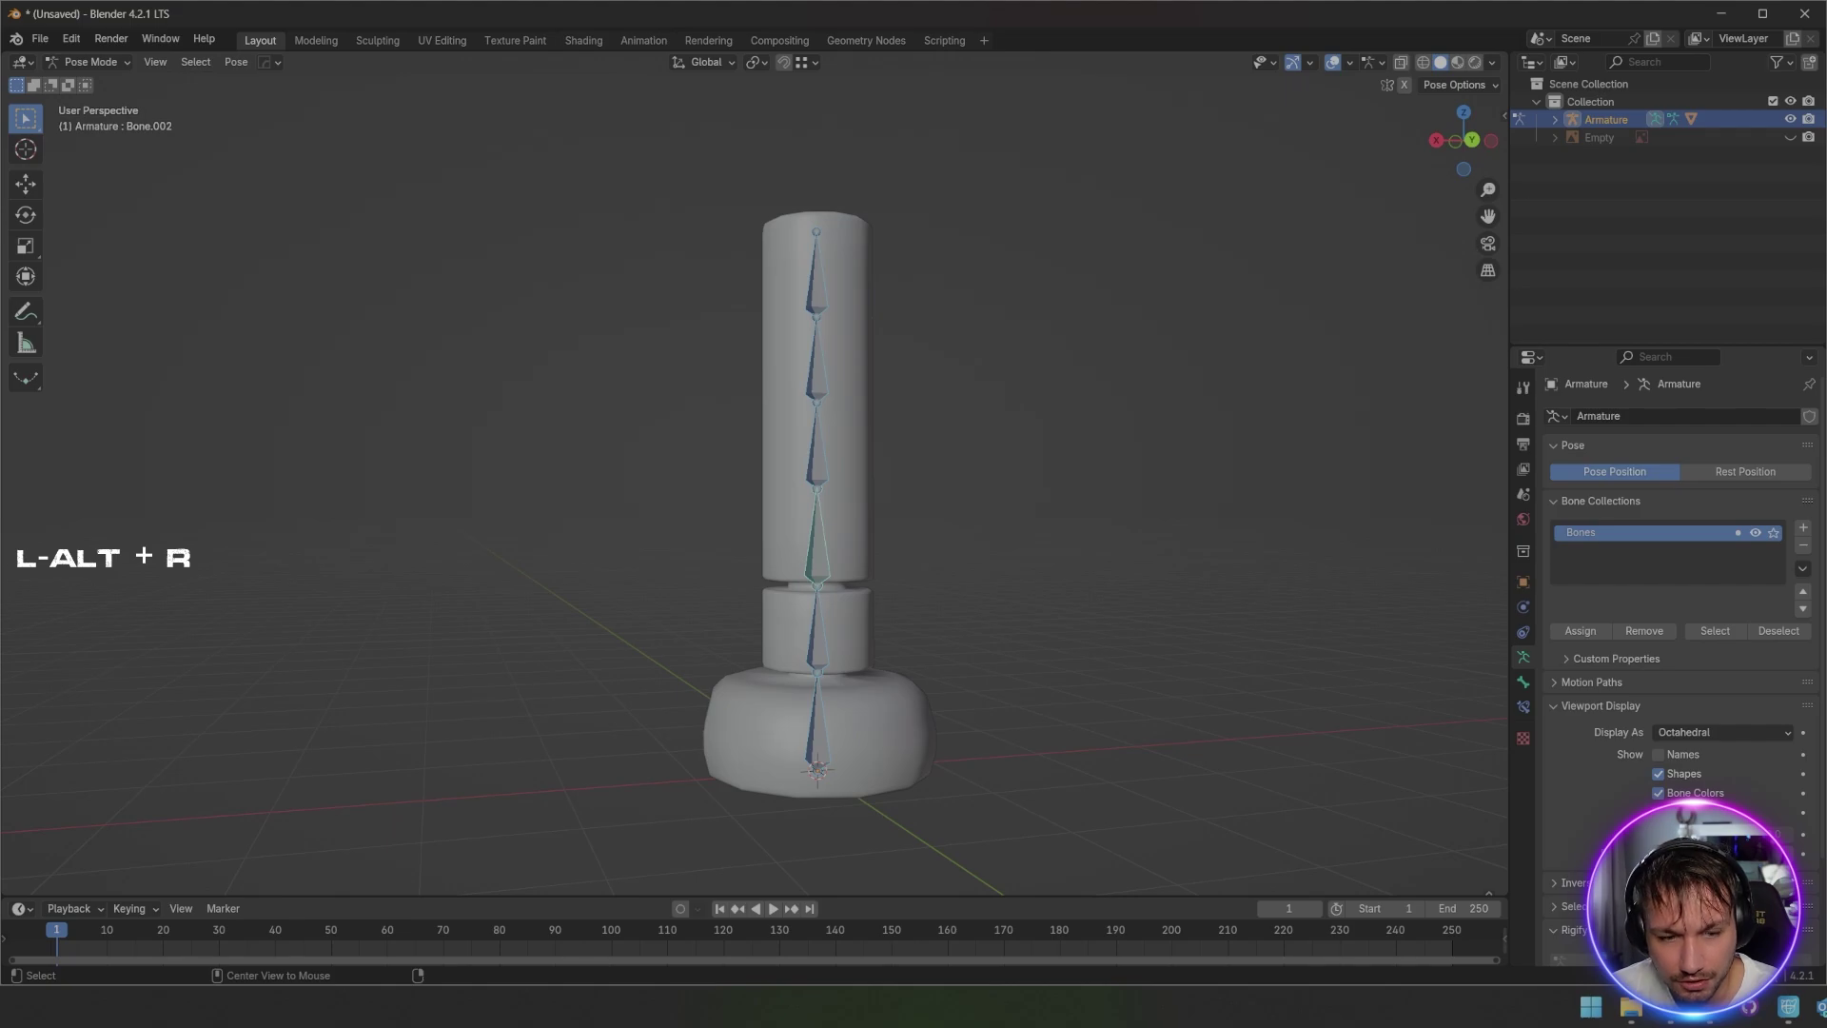
key("alt+s")
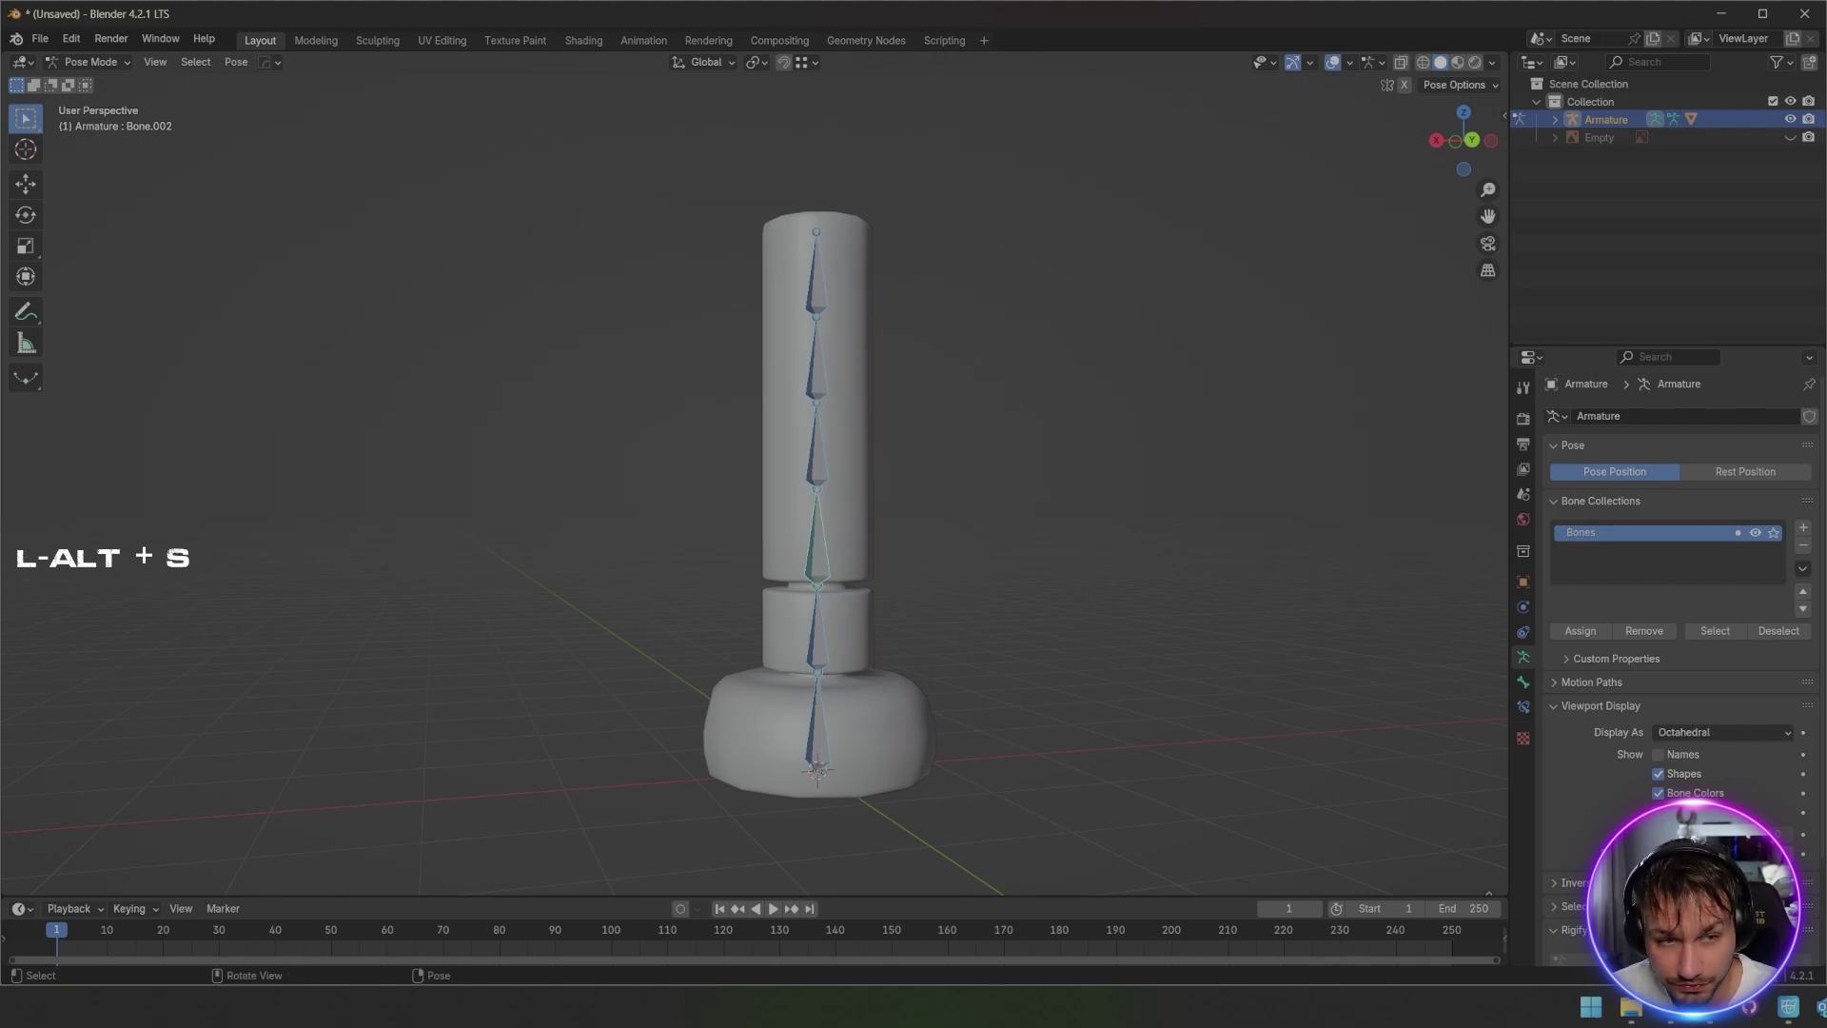
left_click(1047, 428)
Step: Switch from the armature's pose to Object Mode, apply all transforms to the punching bag mesh, and deselect it
key("Tab")
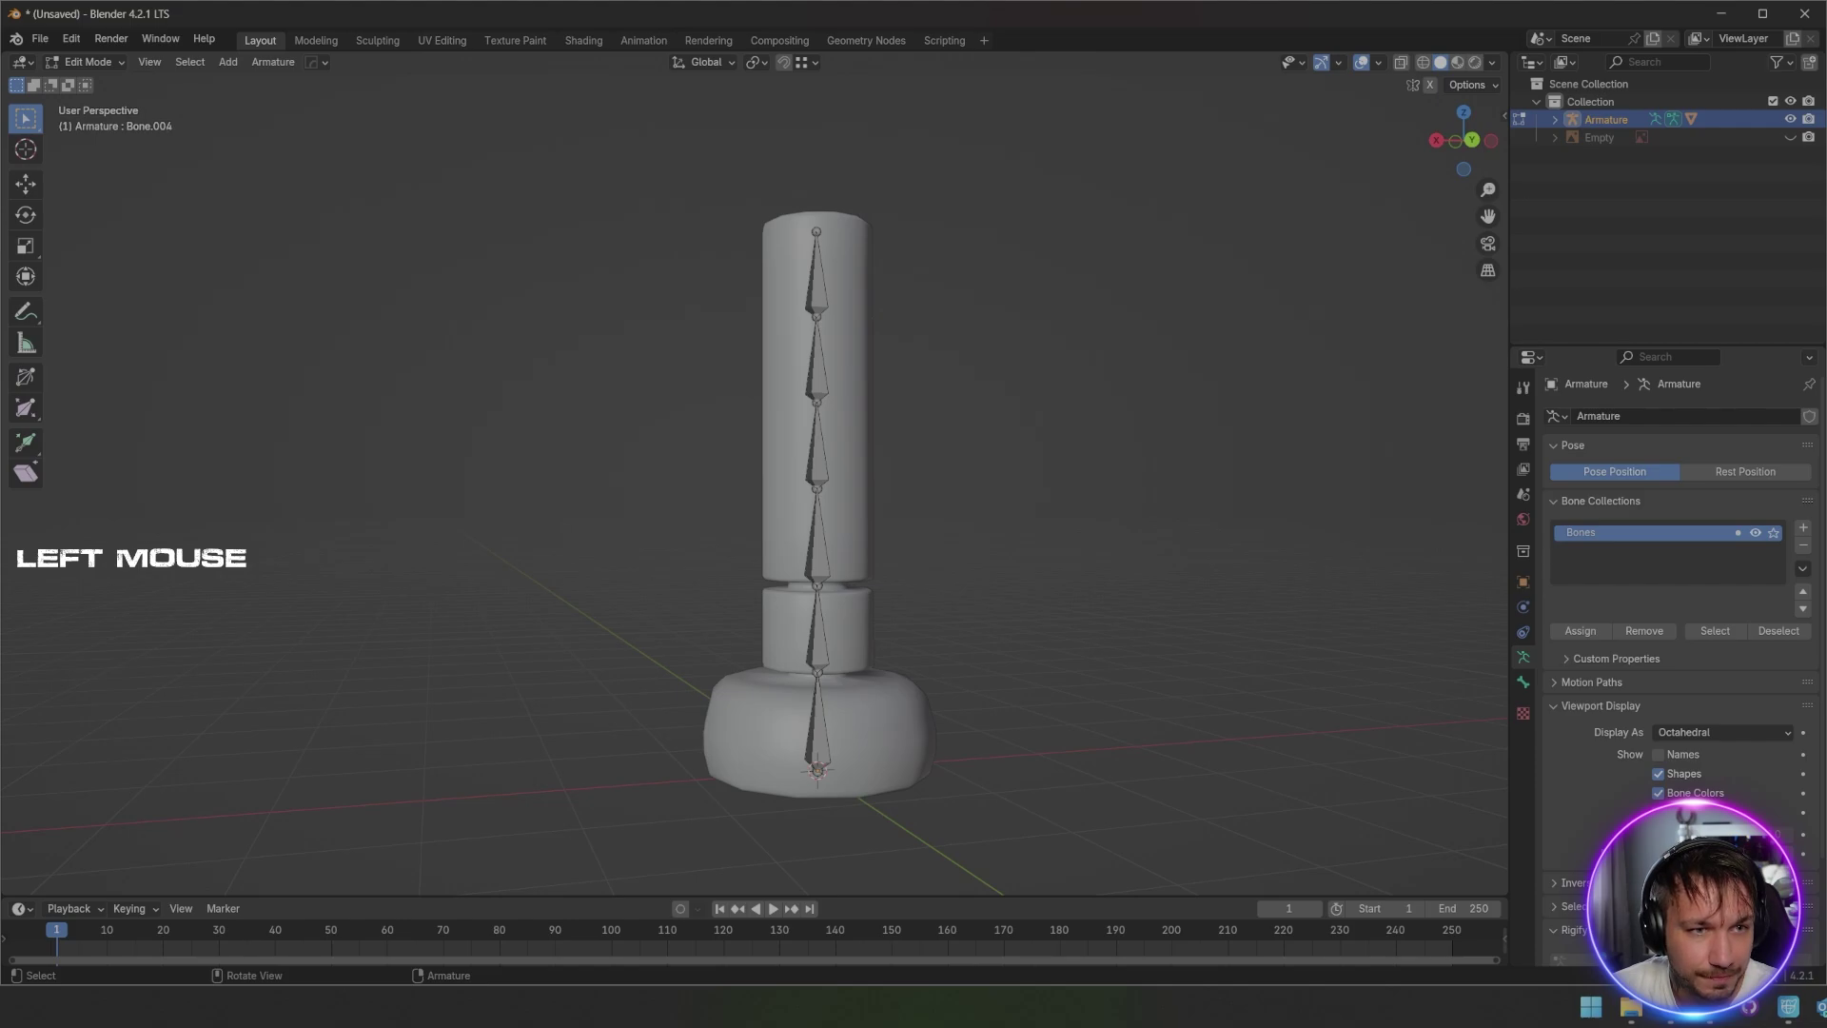
left_click(84, 62)
left_click(93, 82)
left_click(847, 533)
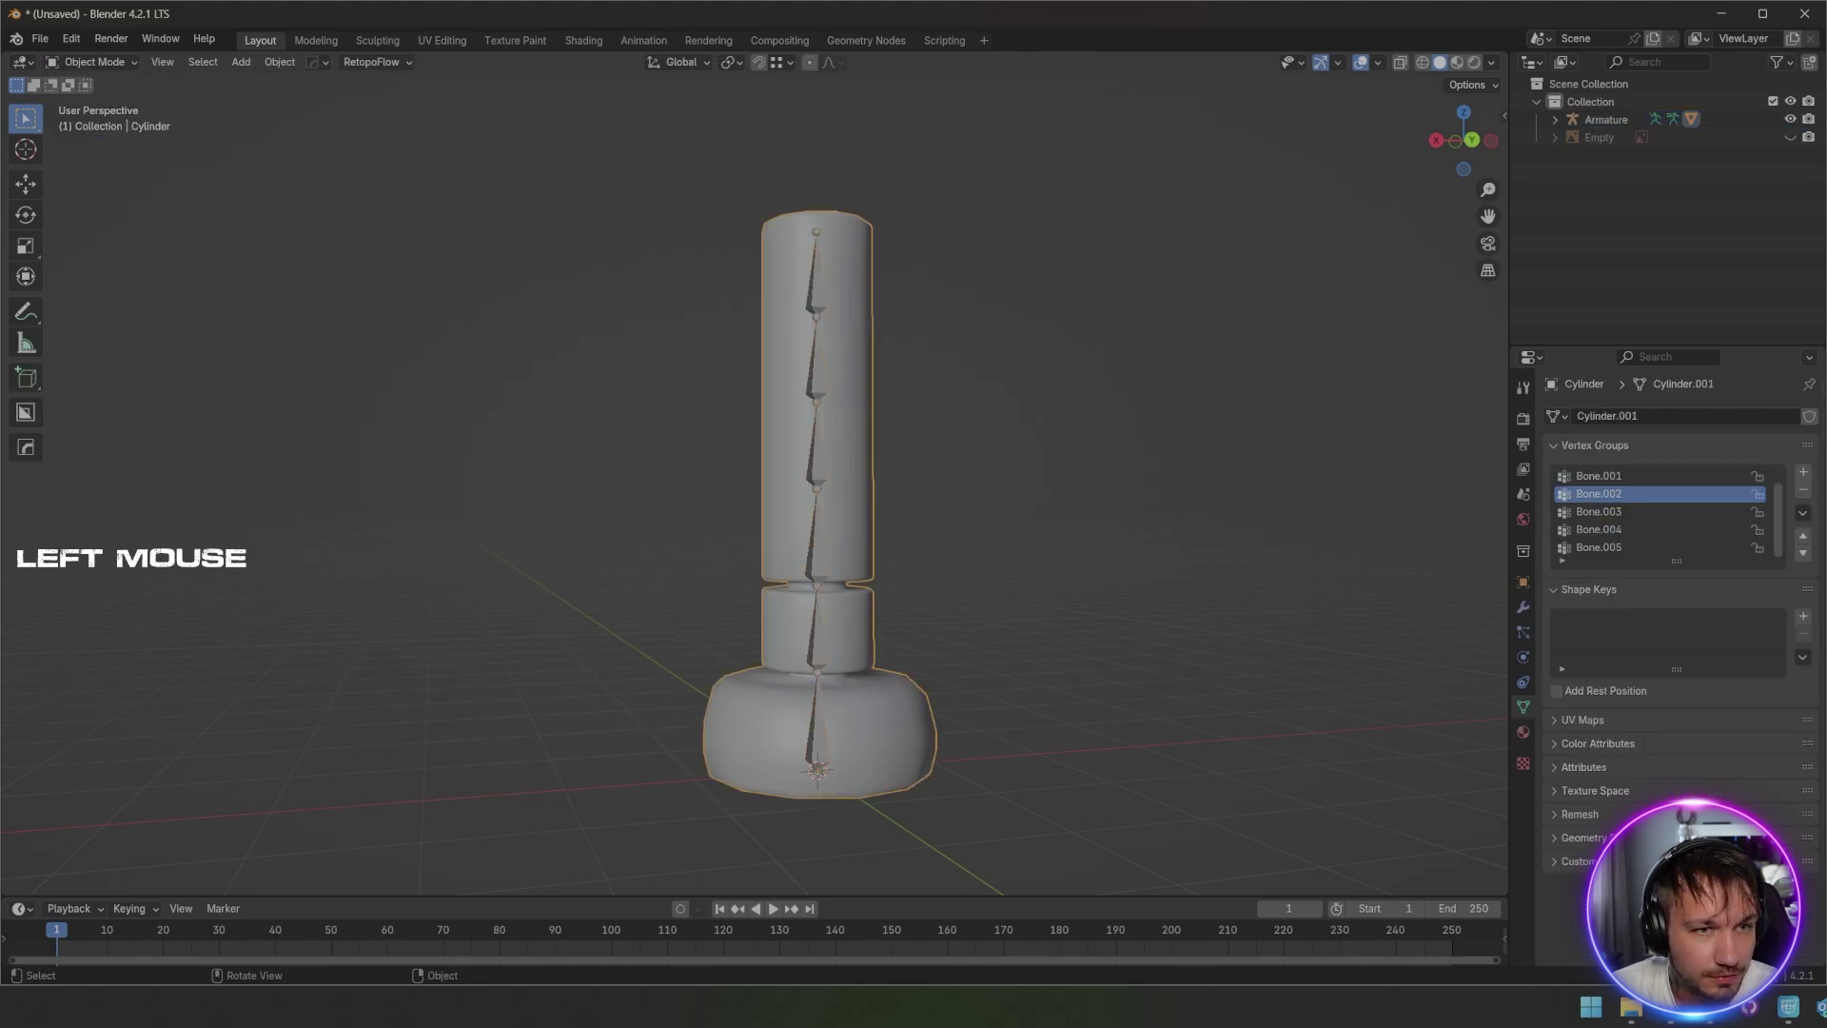
key("ctrl+a")
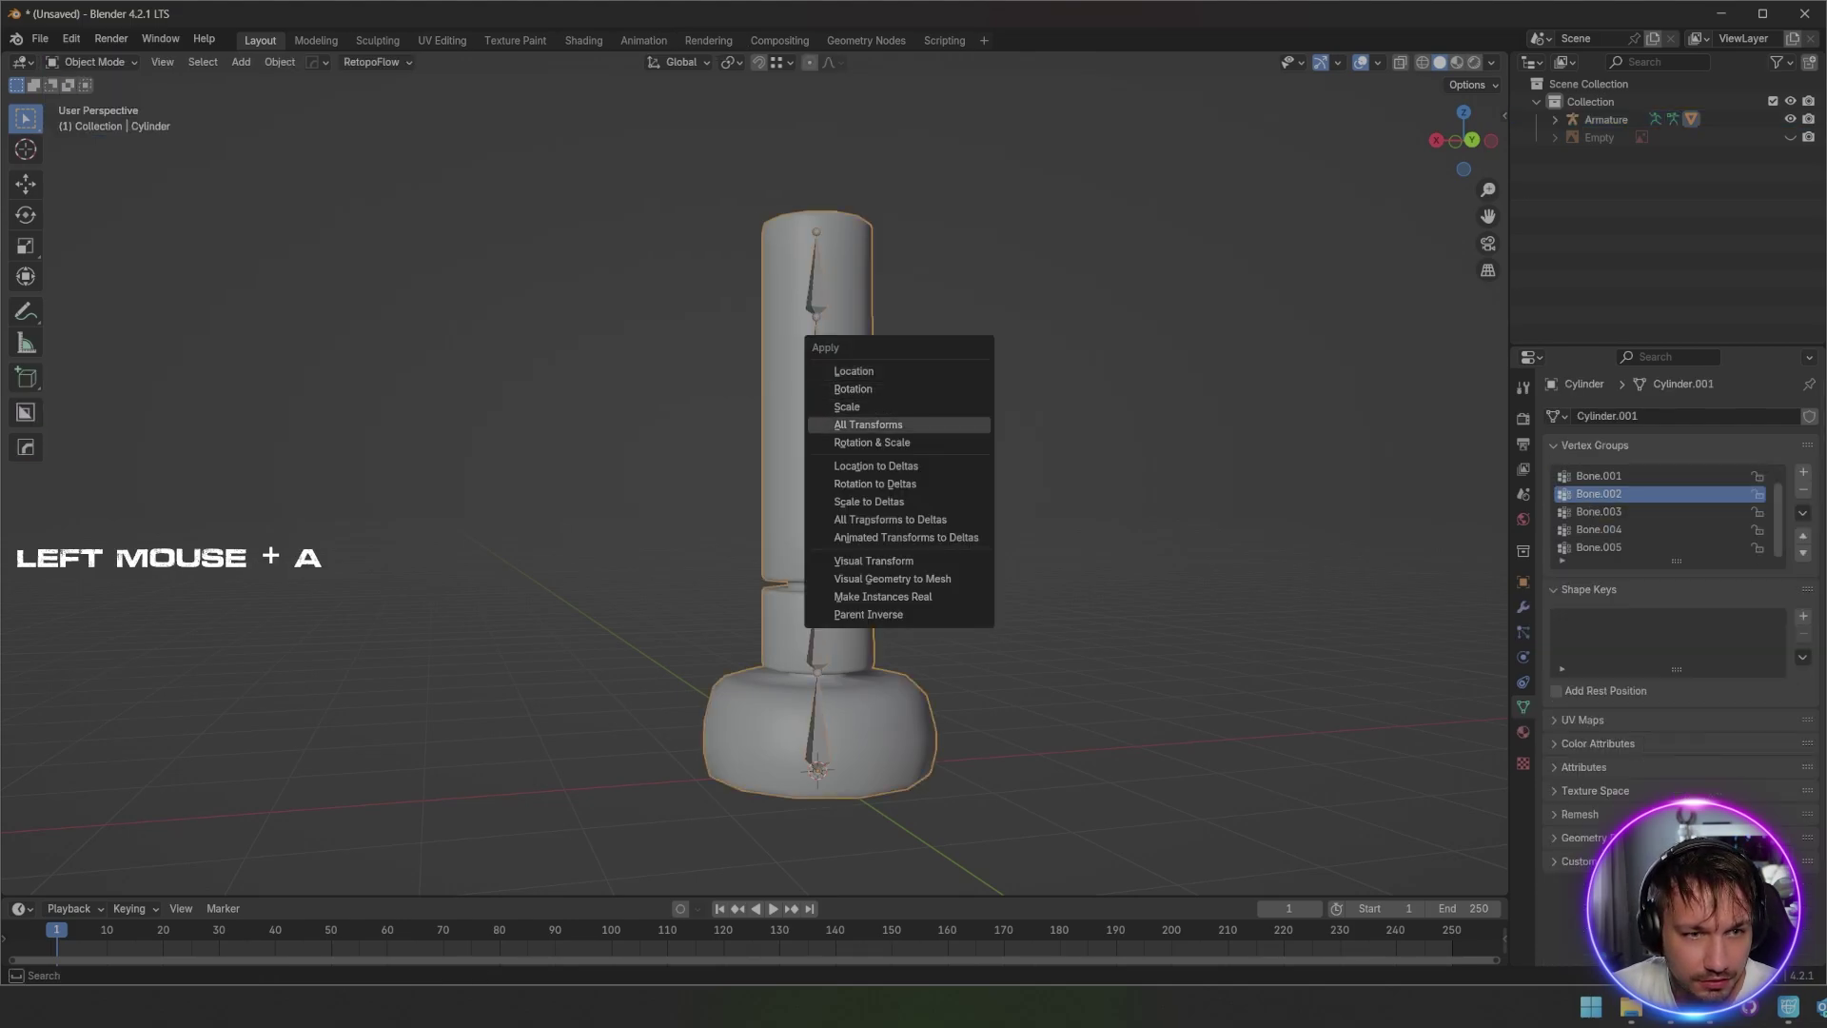
left_click(867, 425)
left_click(1047, 428)
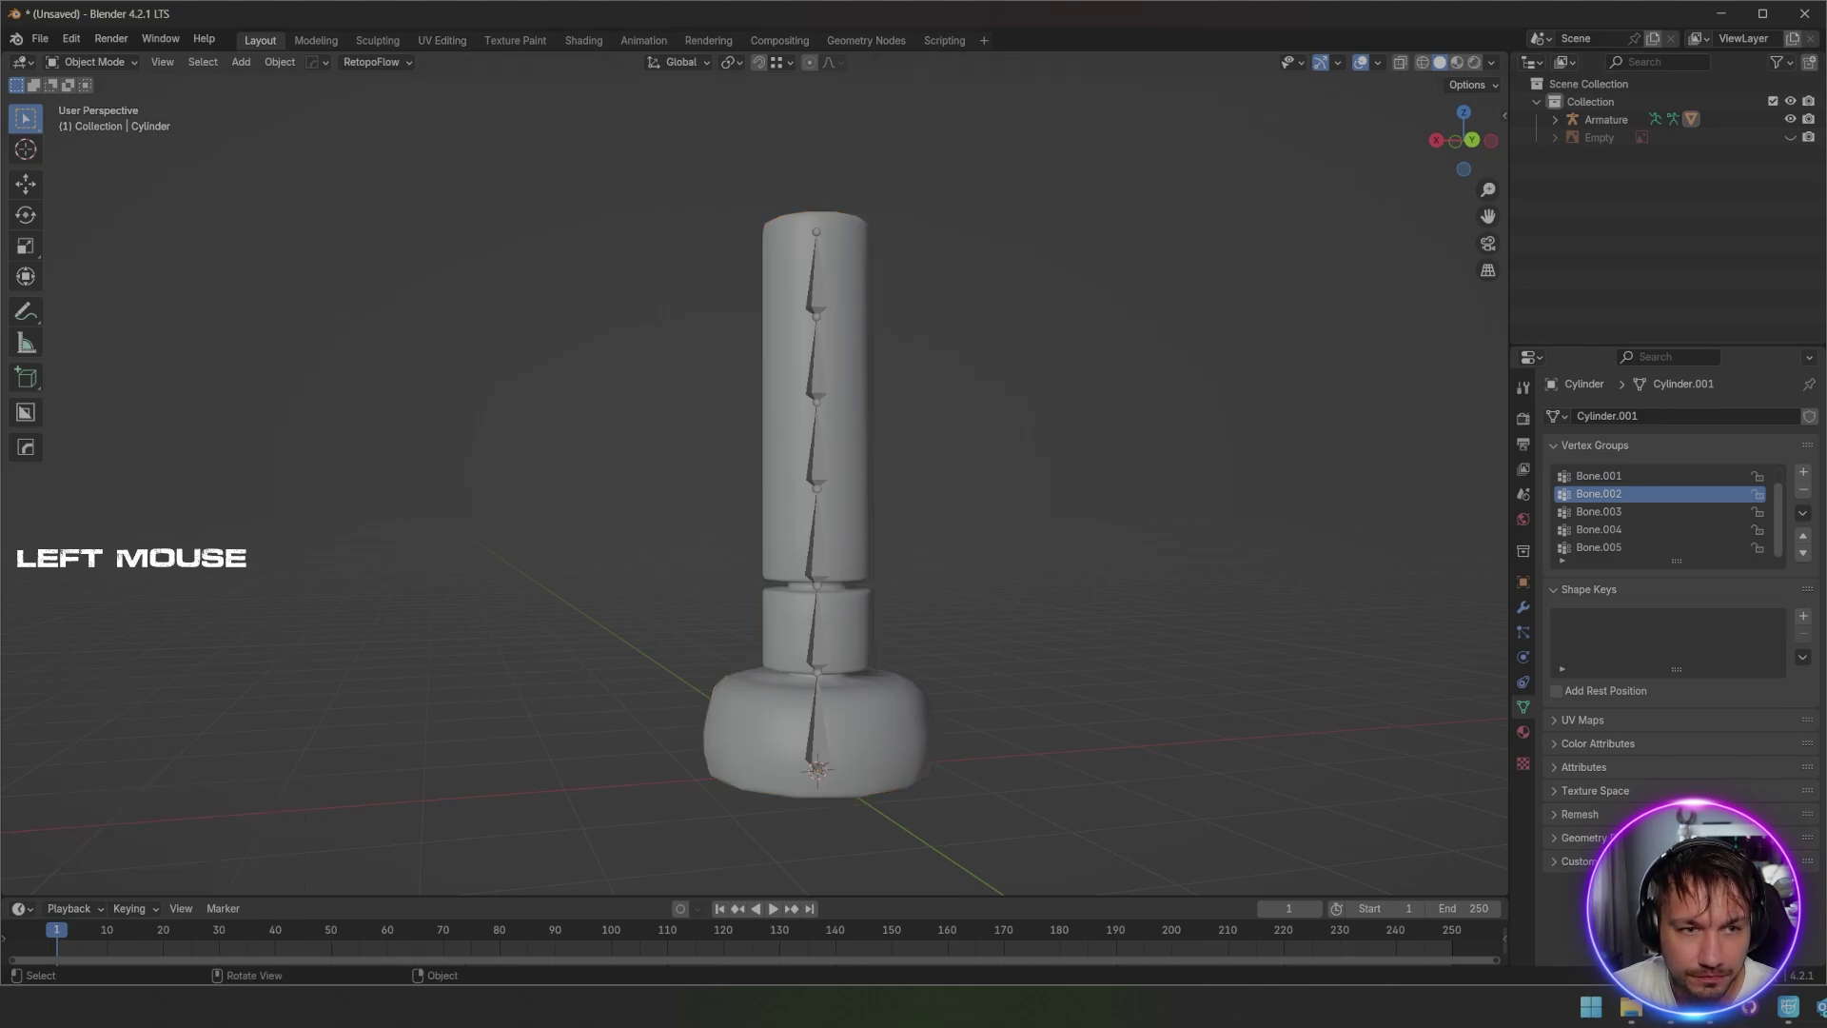
Step: Select all bones of the armature in Edit Mode and return to Object Mode
key("Tab")
key("Tab")
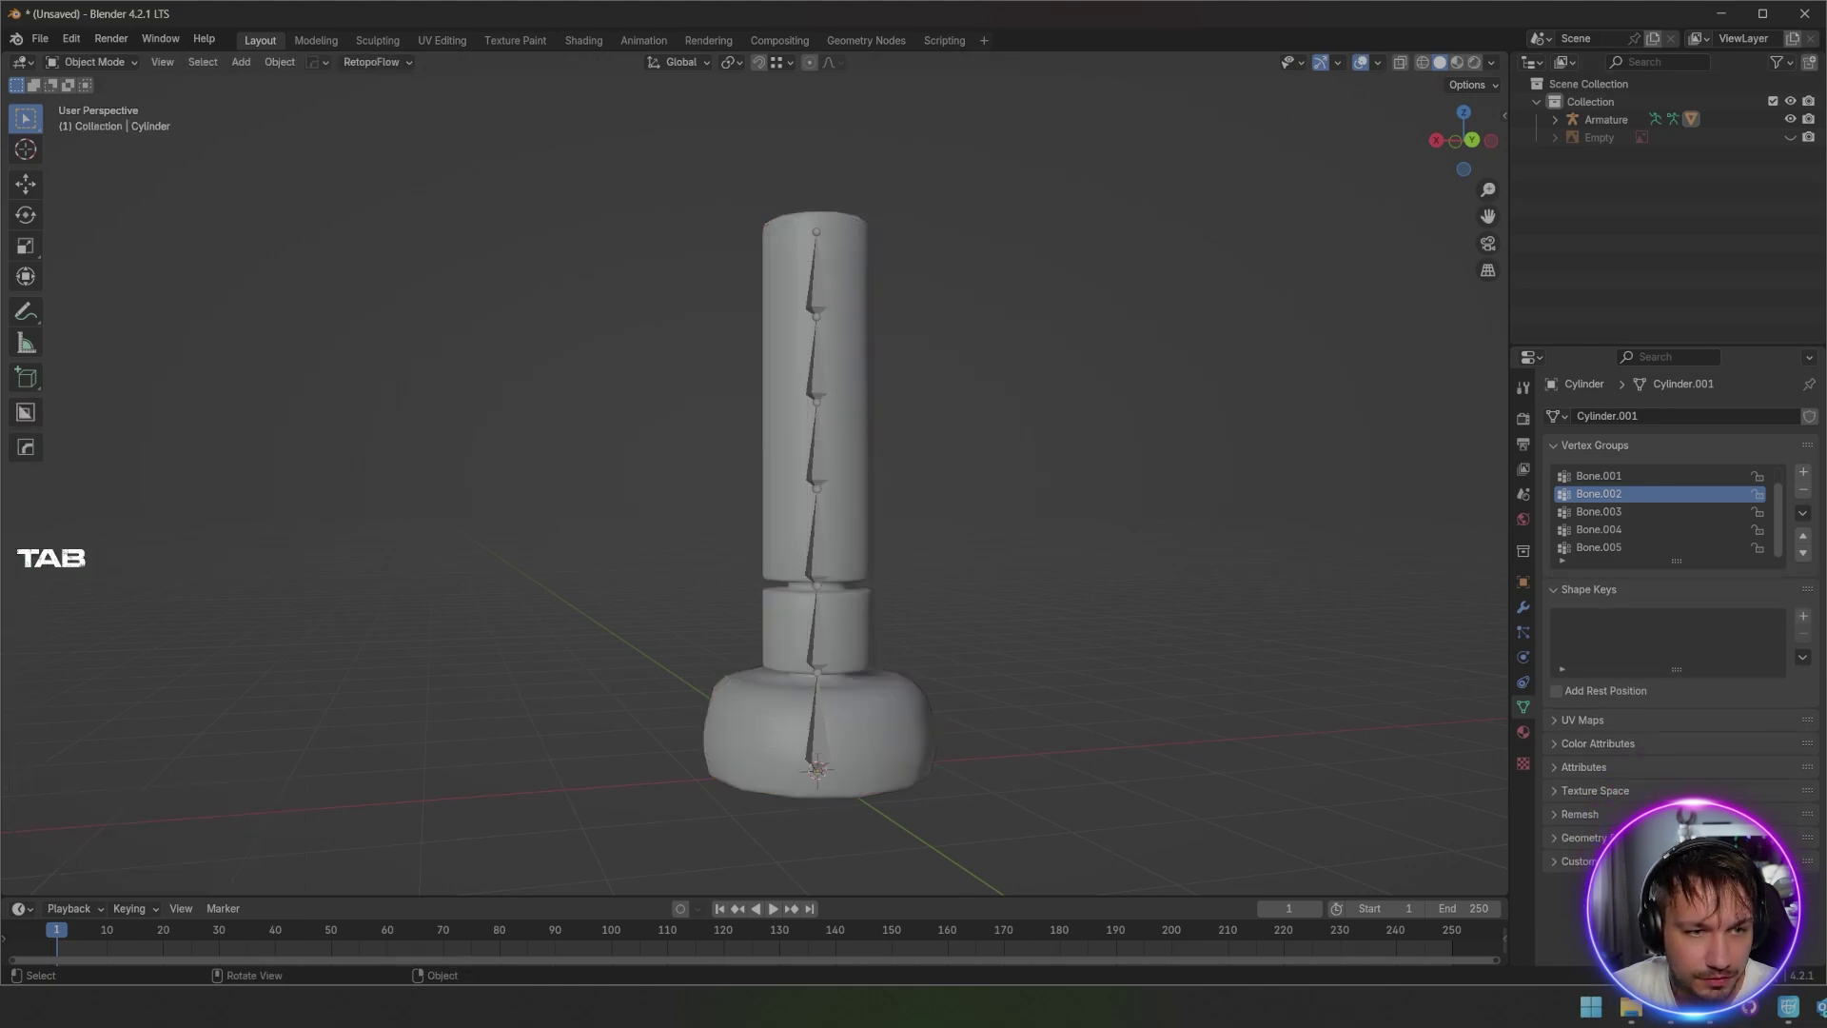
left_click(814, 446)
key("Tab")
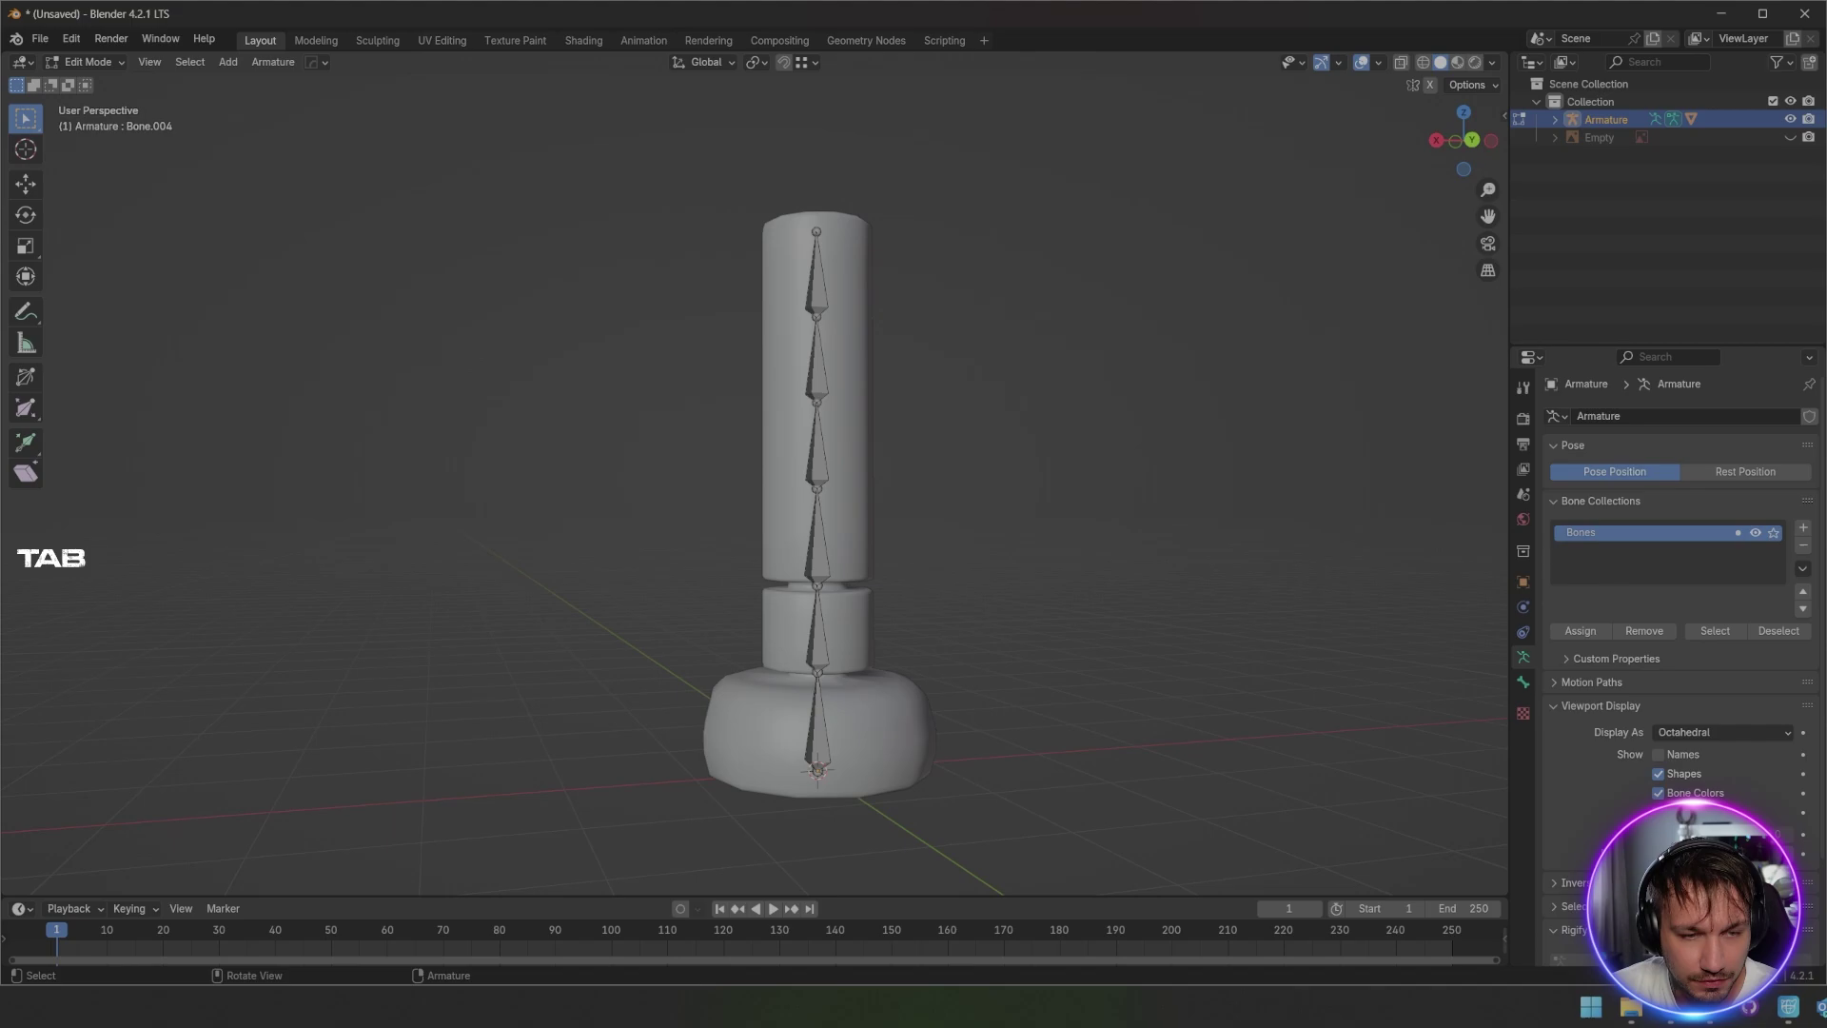
left_click(815, 447)
key("a")
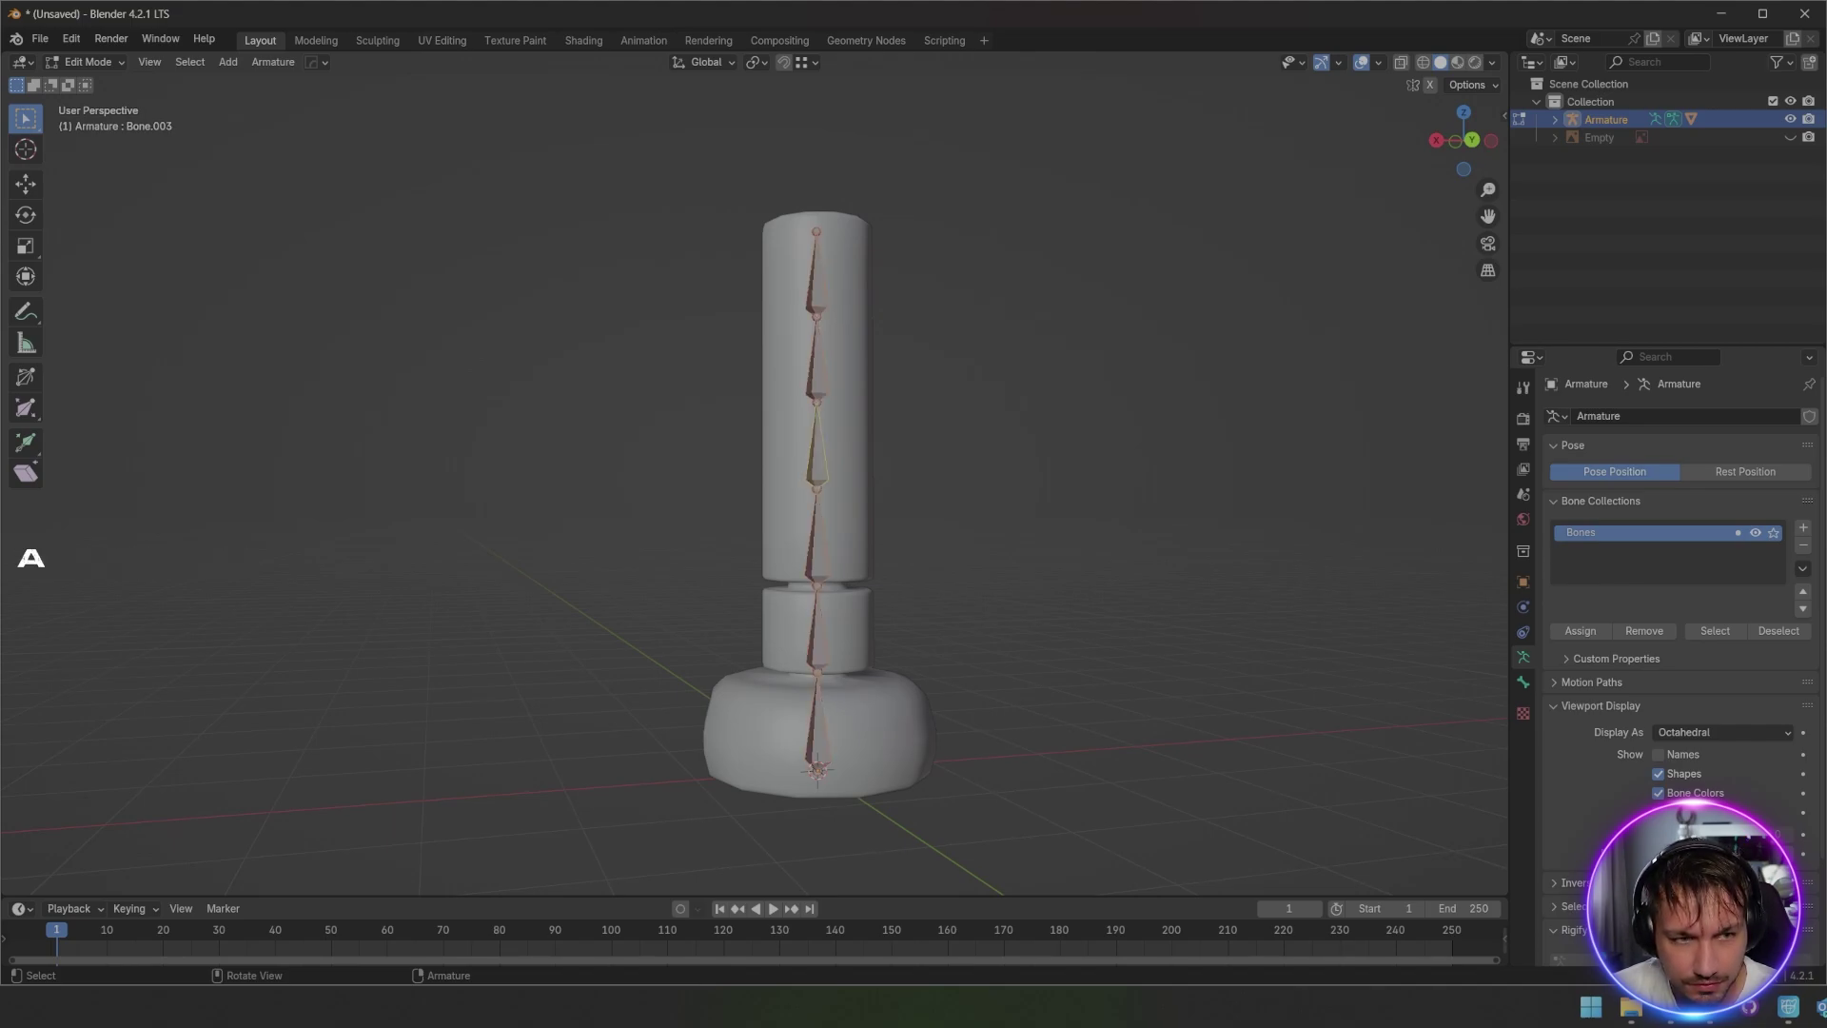
key("Tab")
Step: Select the armature object and apply its location, rotation and scale with All Transforms
left_click(952, 448)
left_click(816, 447)
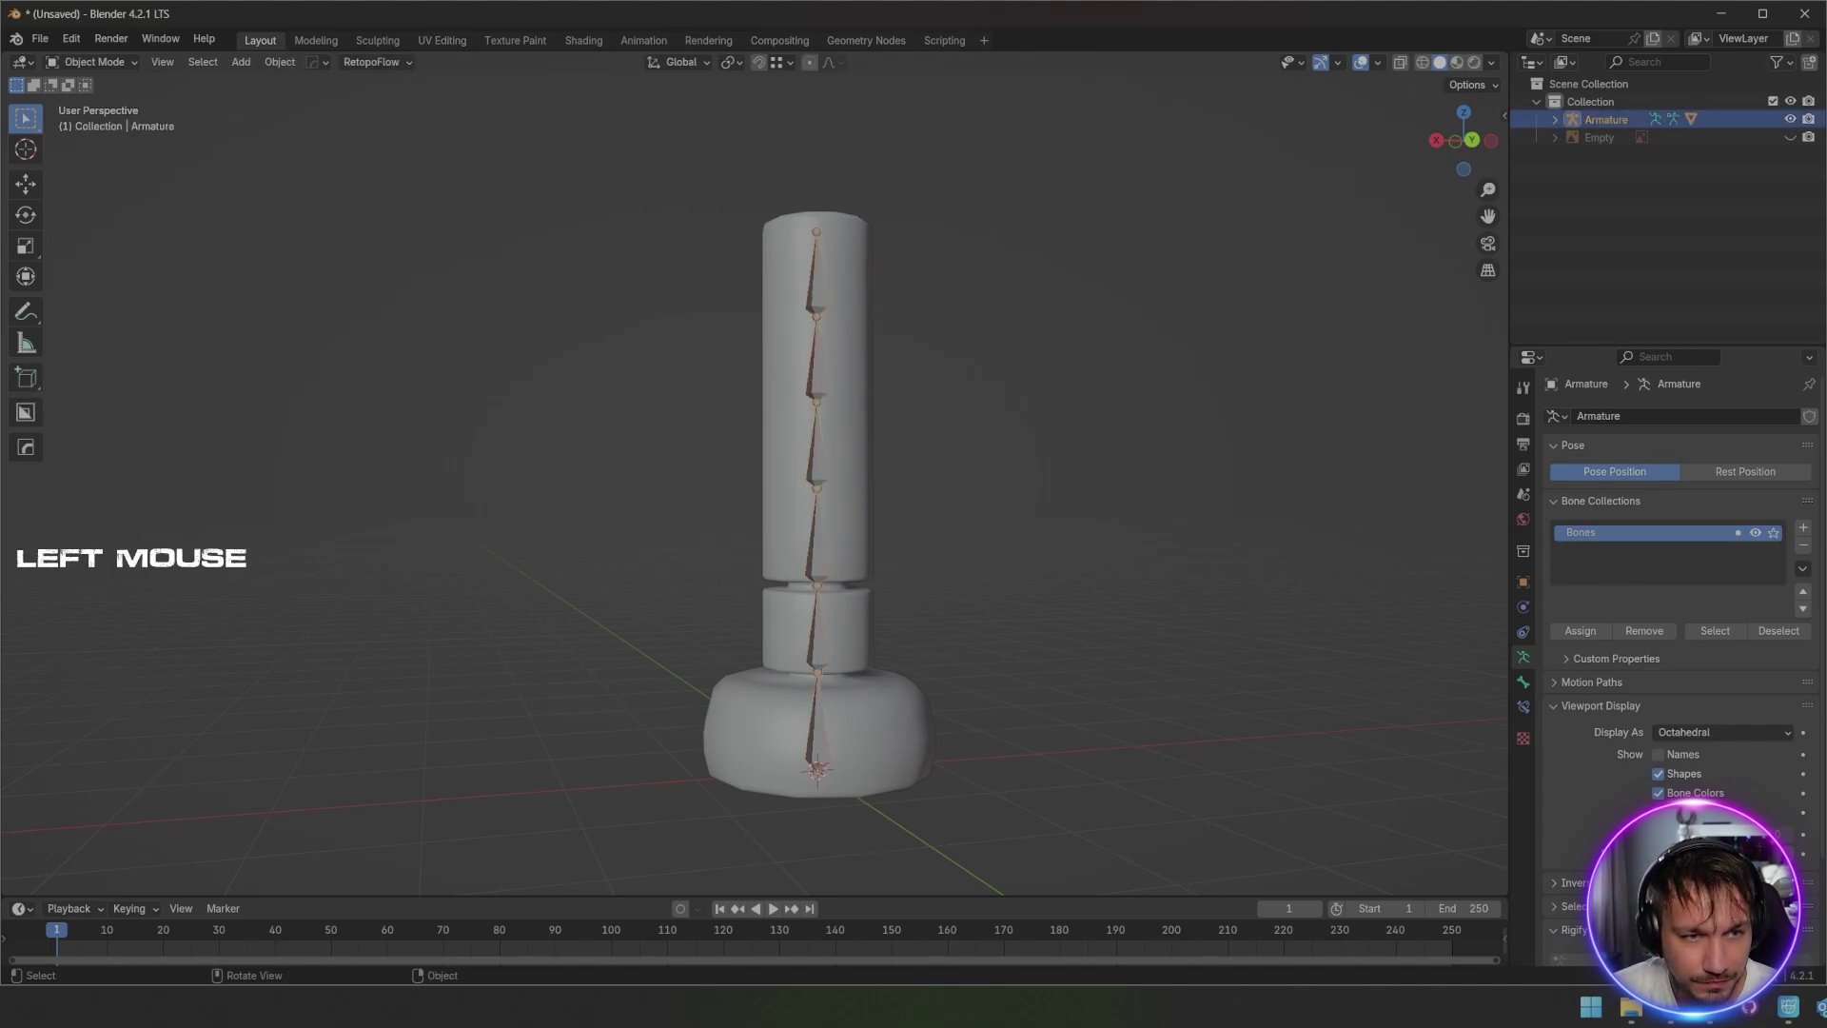
key("ctrl+a")
left_click(724, 448)
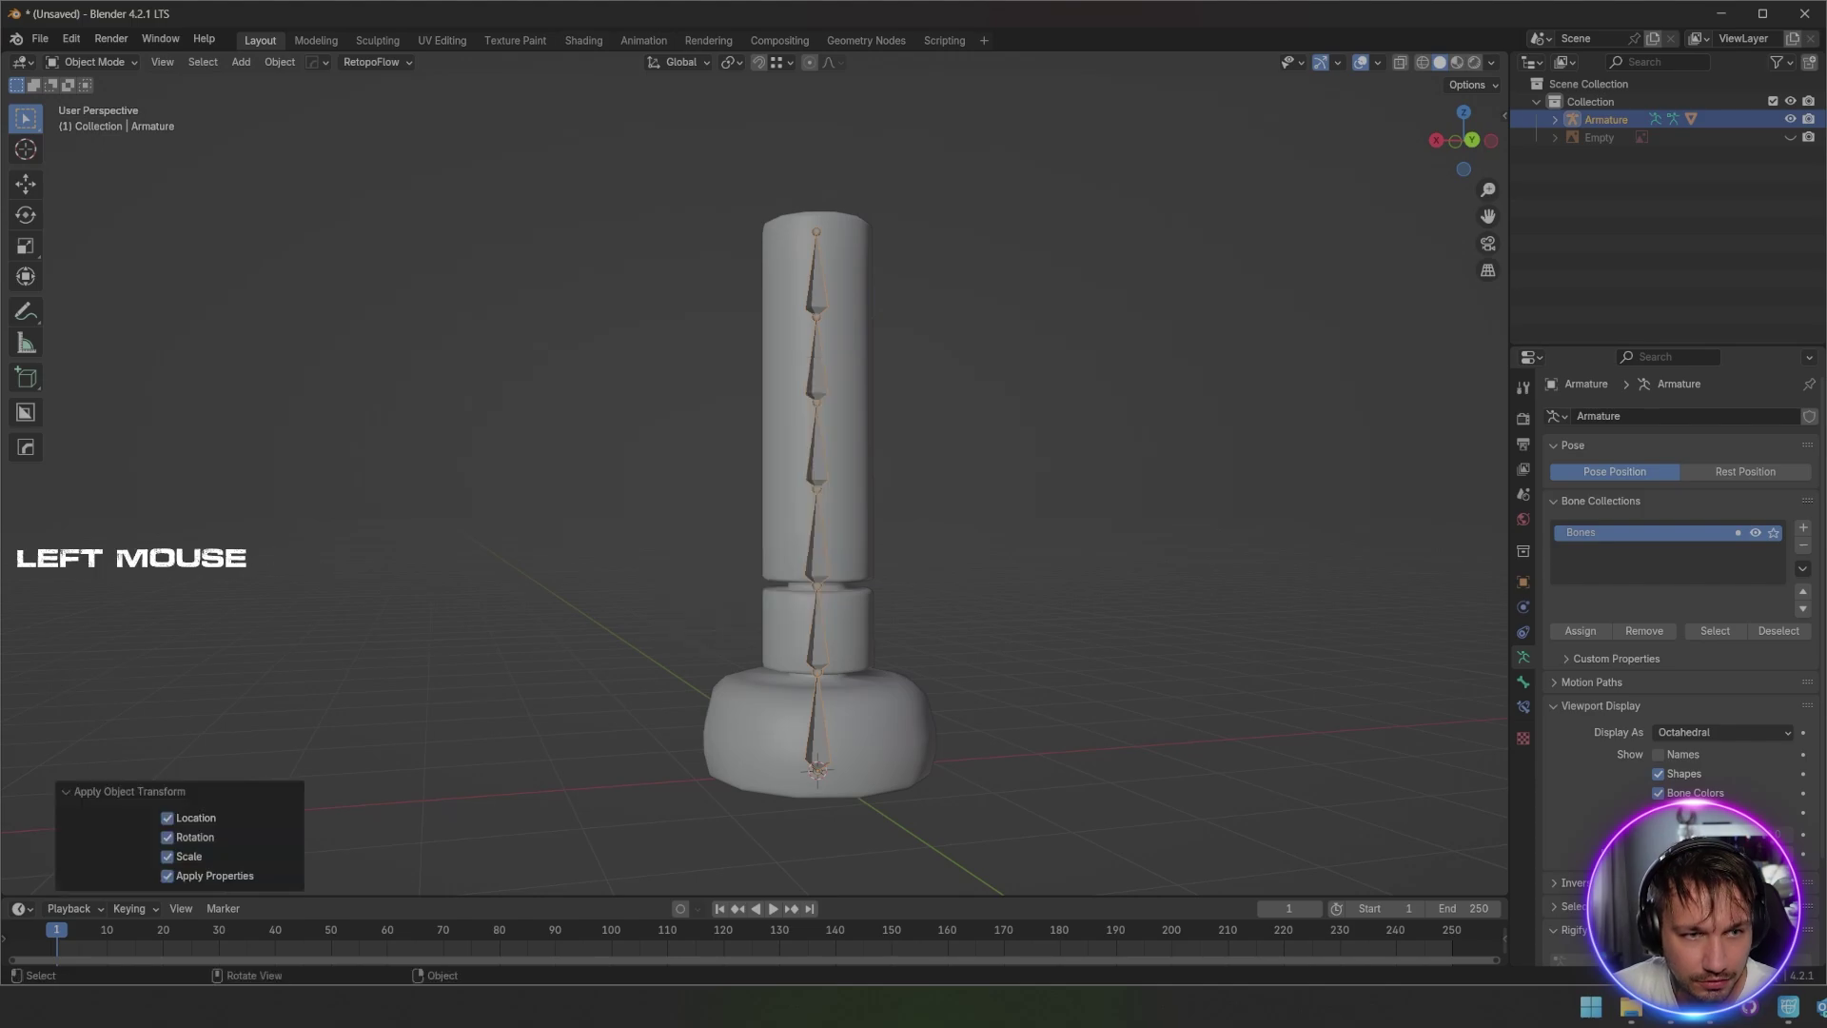
left_click(724, 447)
Step: Display the armature's transform values to check its location, rotation and scale
left_click(1505, 116)
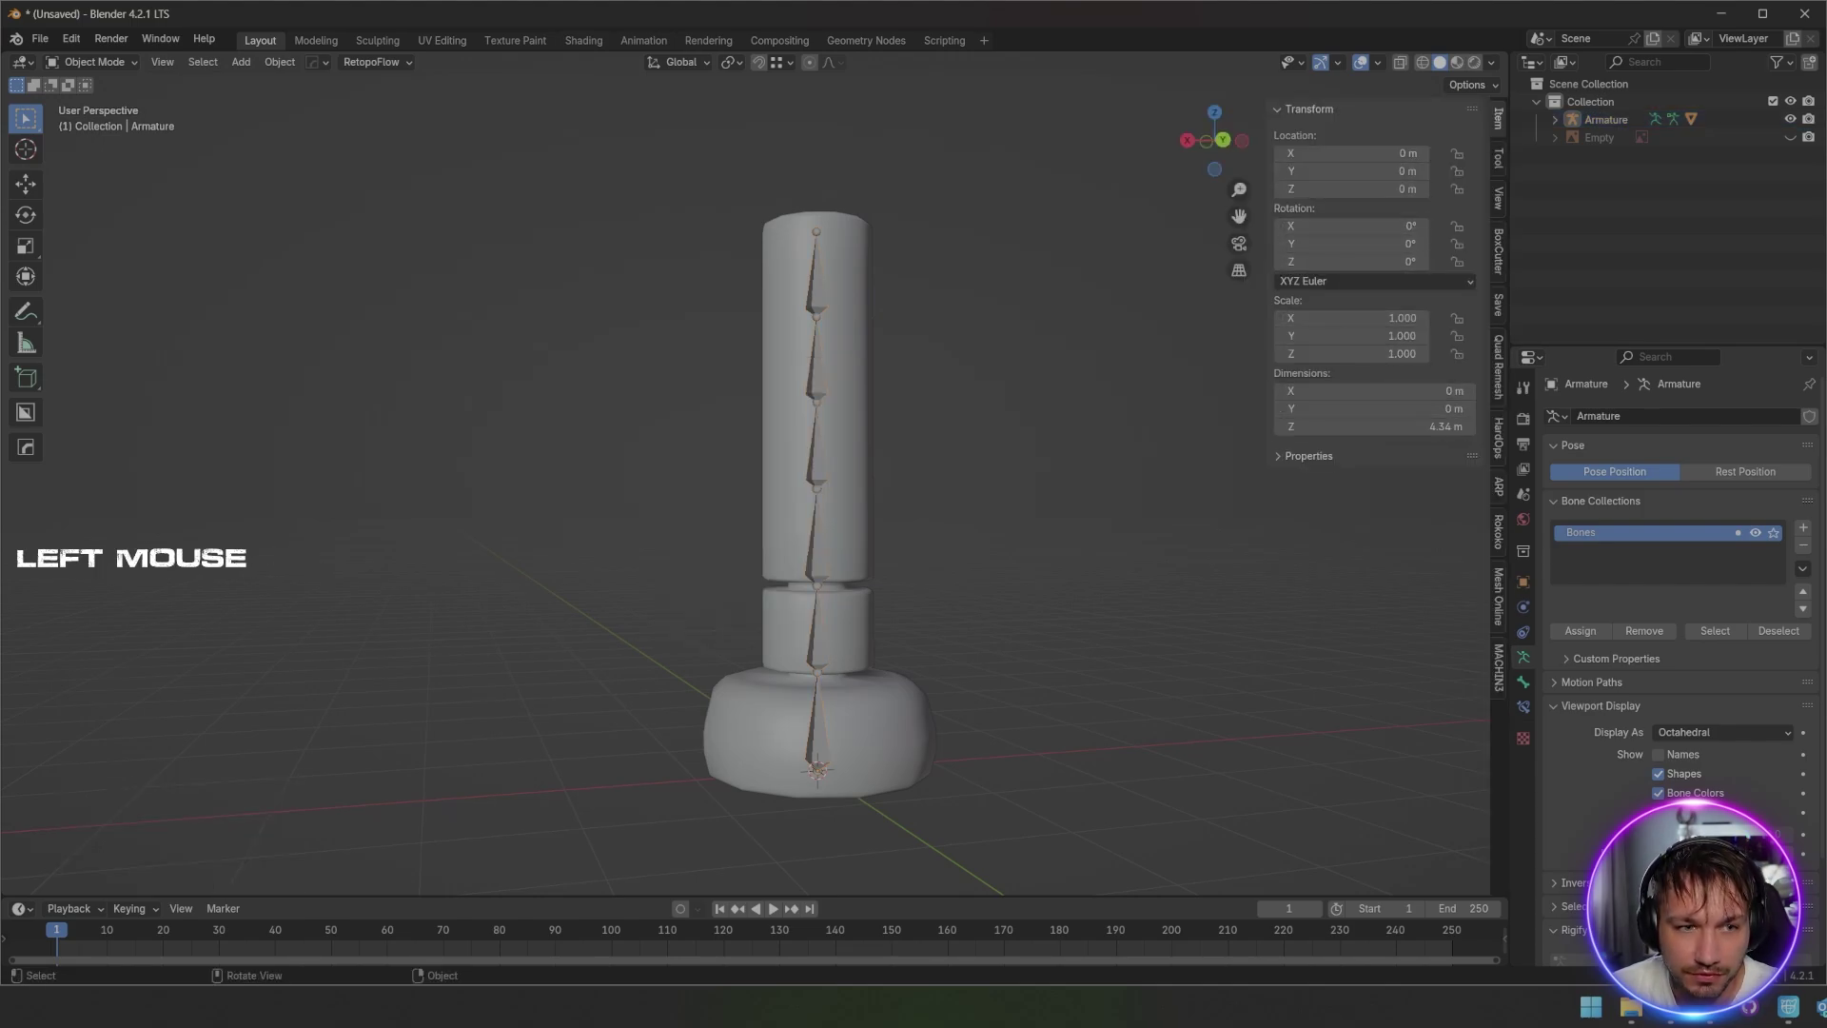
left_click(846, 447)
left_click(814, 447)
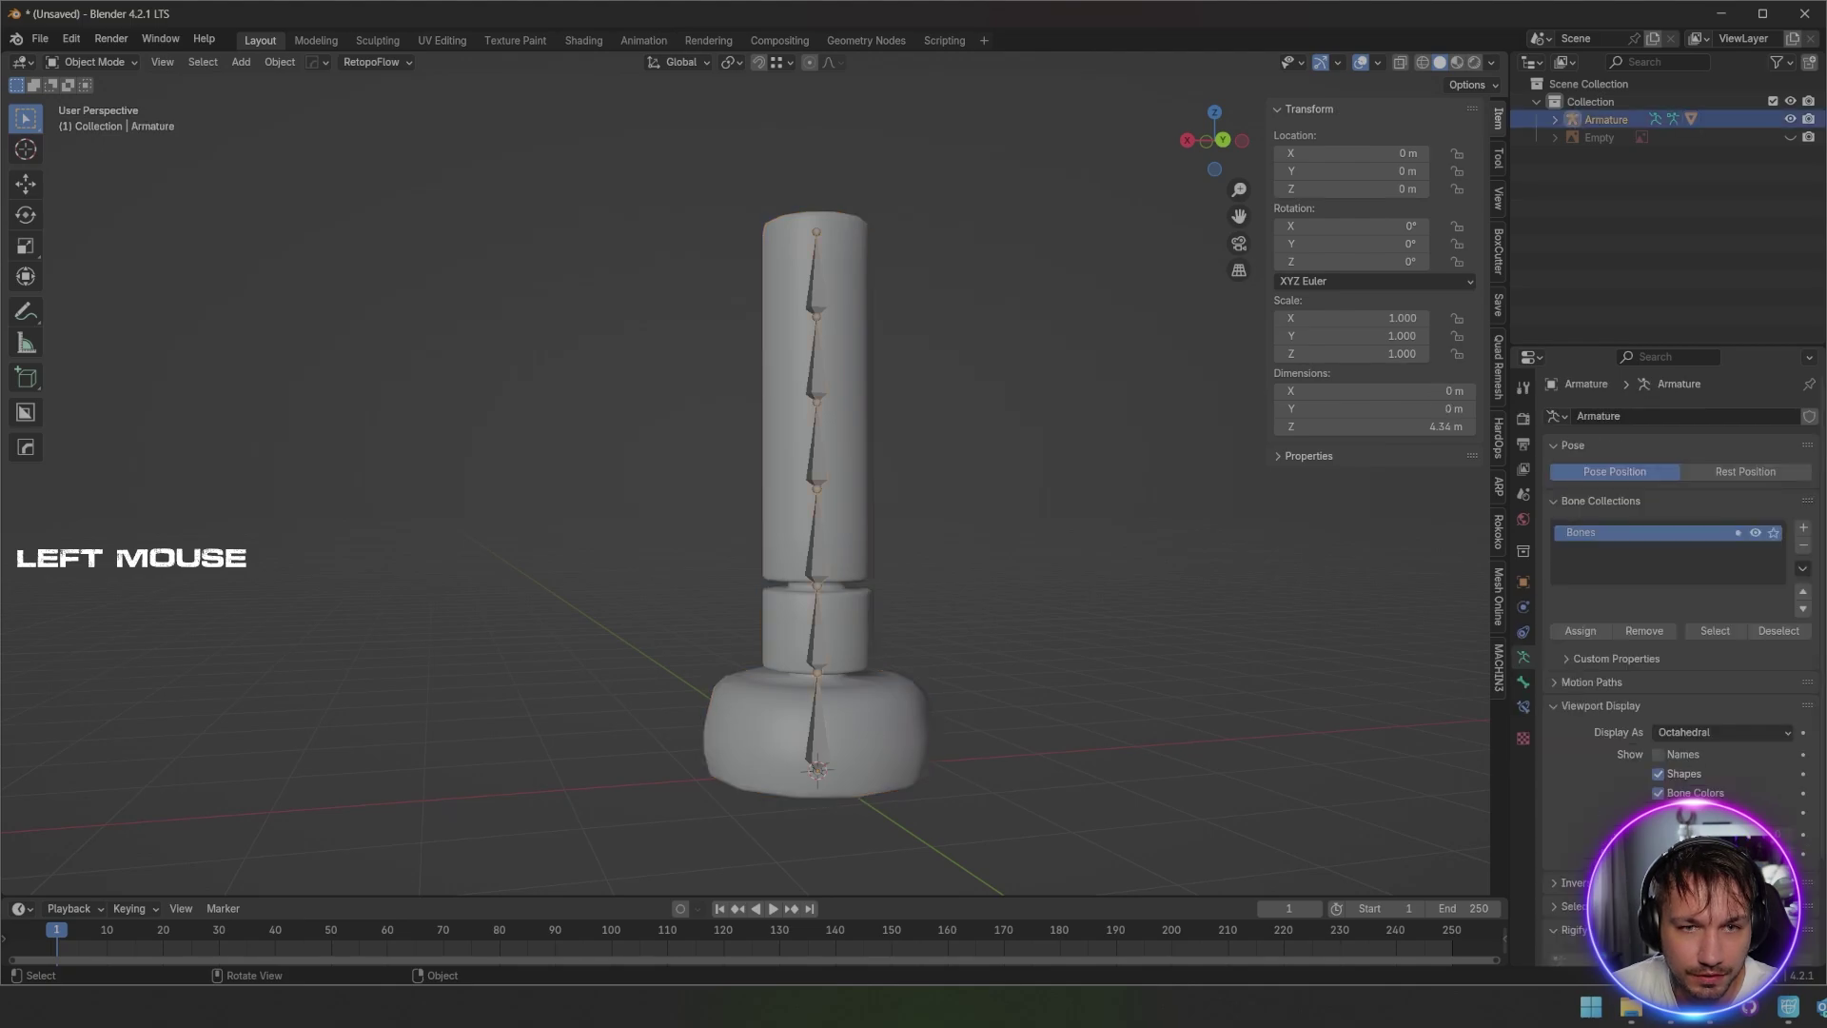